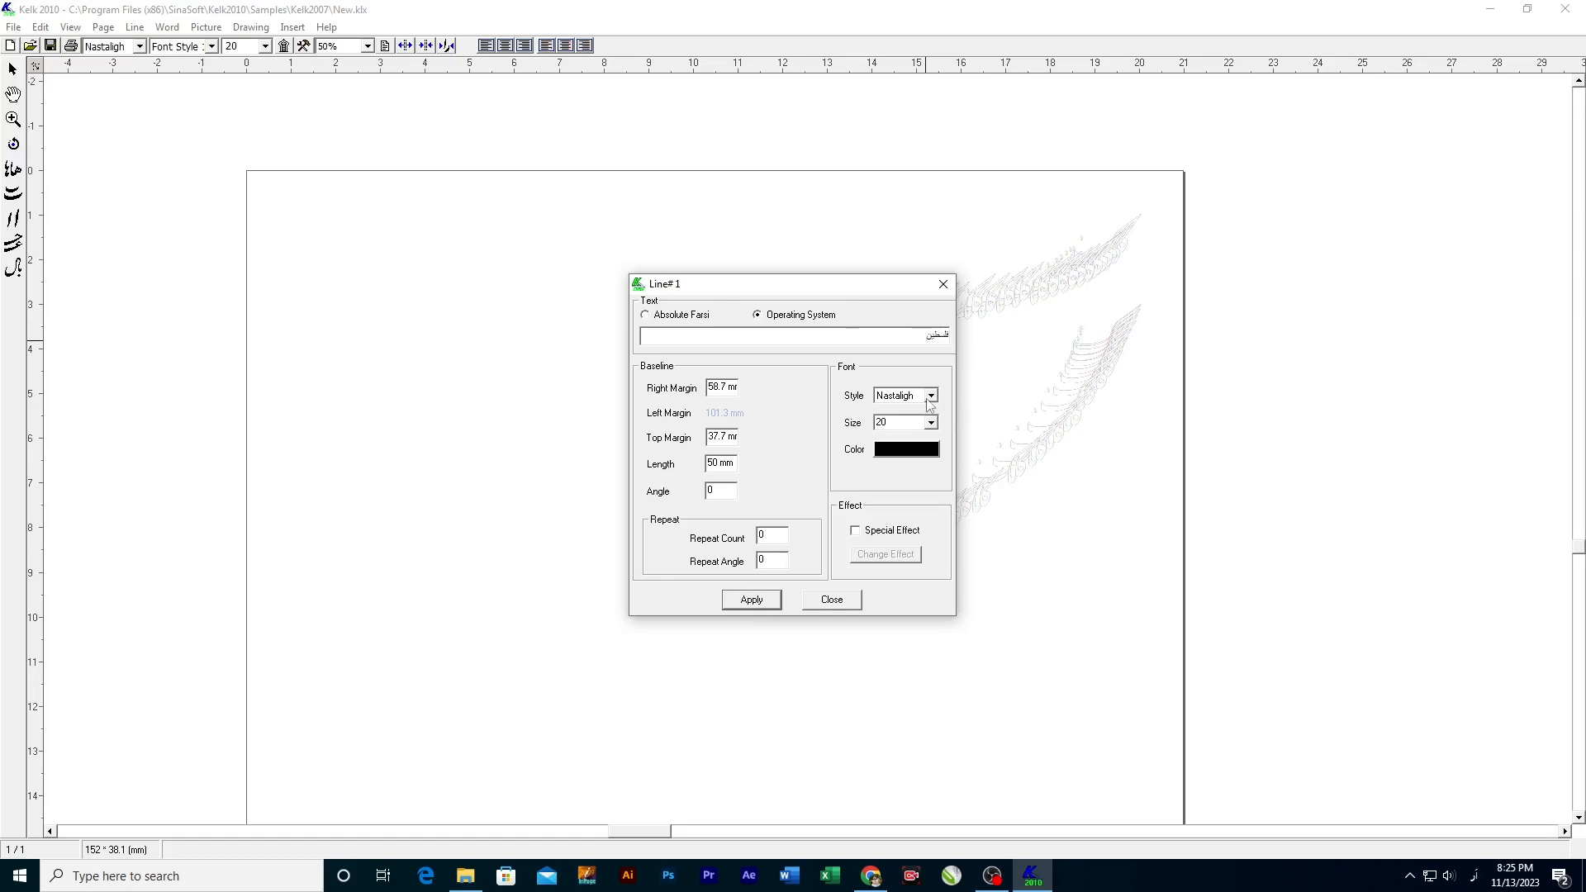
Step: Set the فلسطين line to Tuluth style at size 48 and shift the line slightly down the page
{"action": "left_click", "coordinate": [931, 396]}
{"action": "left_click", "coordinate": [929, 449]}
{"action": "left_click", "coordinate": [931, 422]}
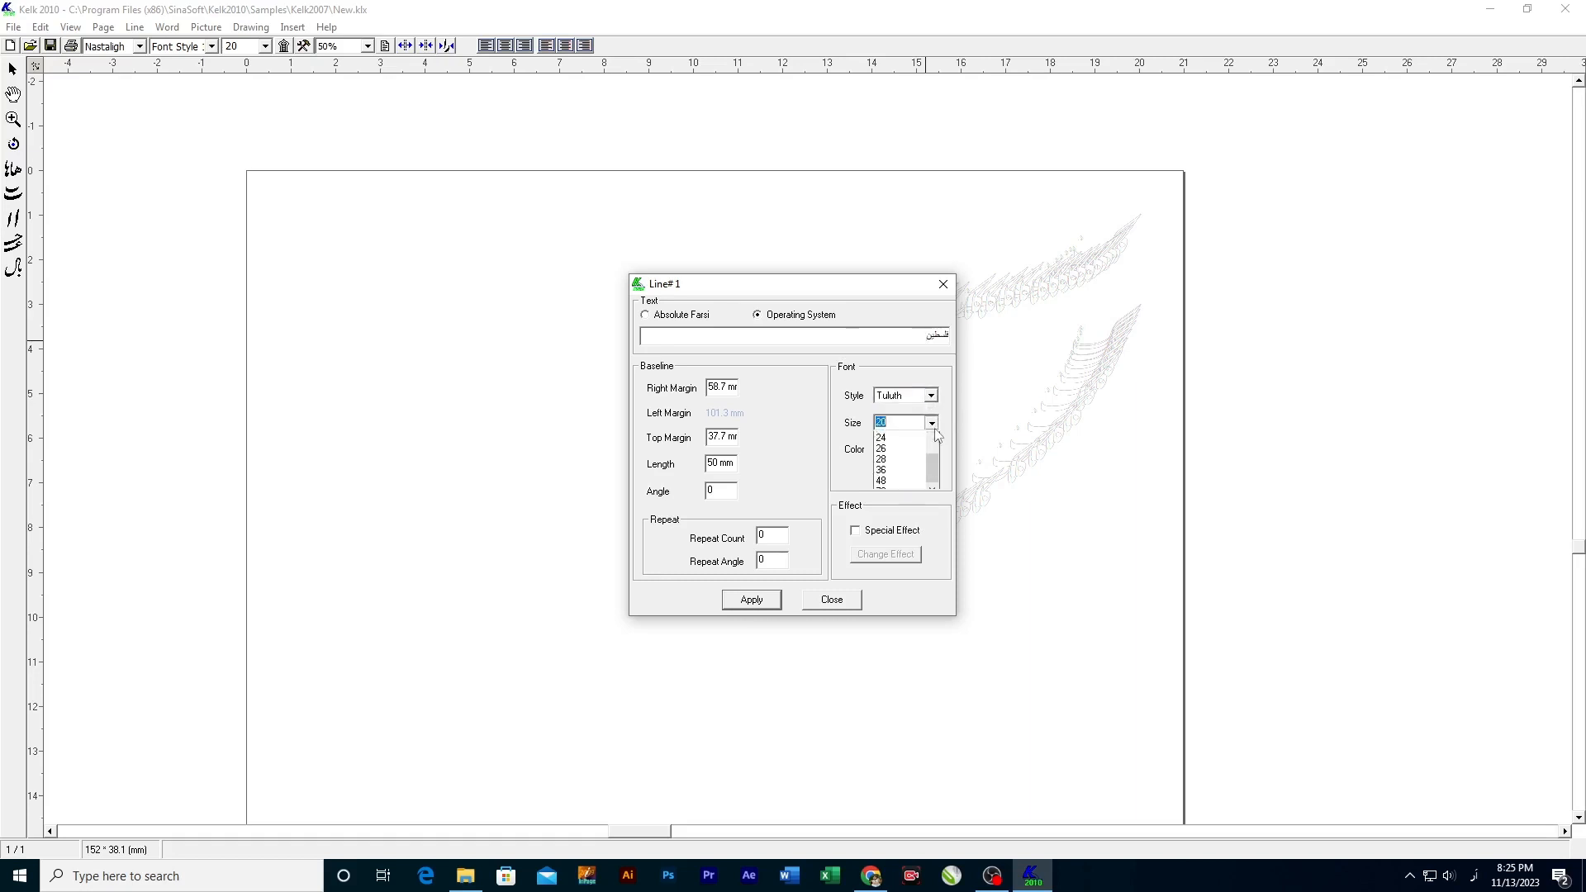
{"action": "left_click", "coordinate": [901, 500]}
{"action": "left_click", "coordinate": [751, 600]}
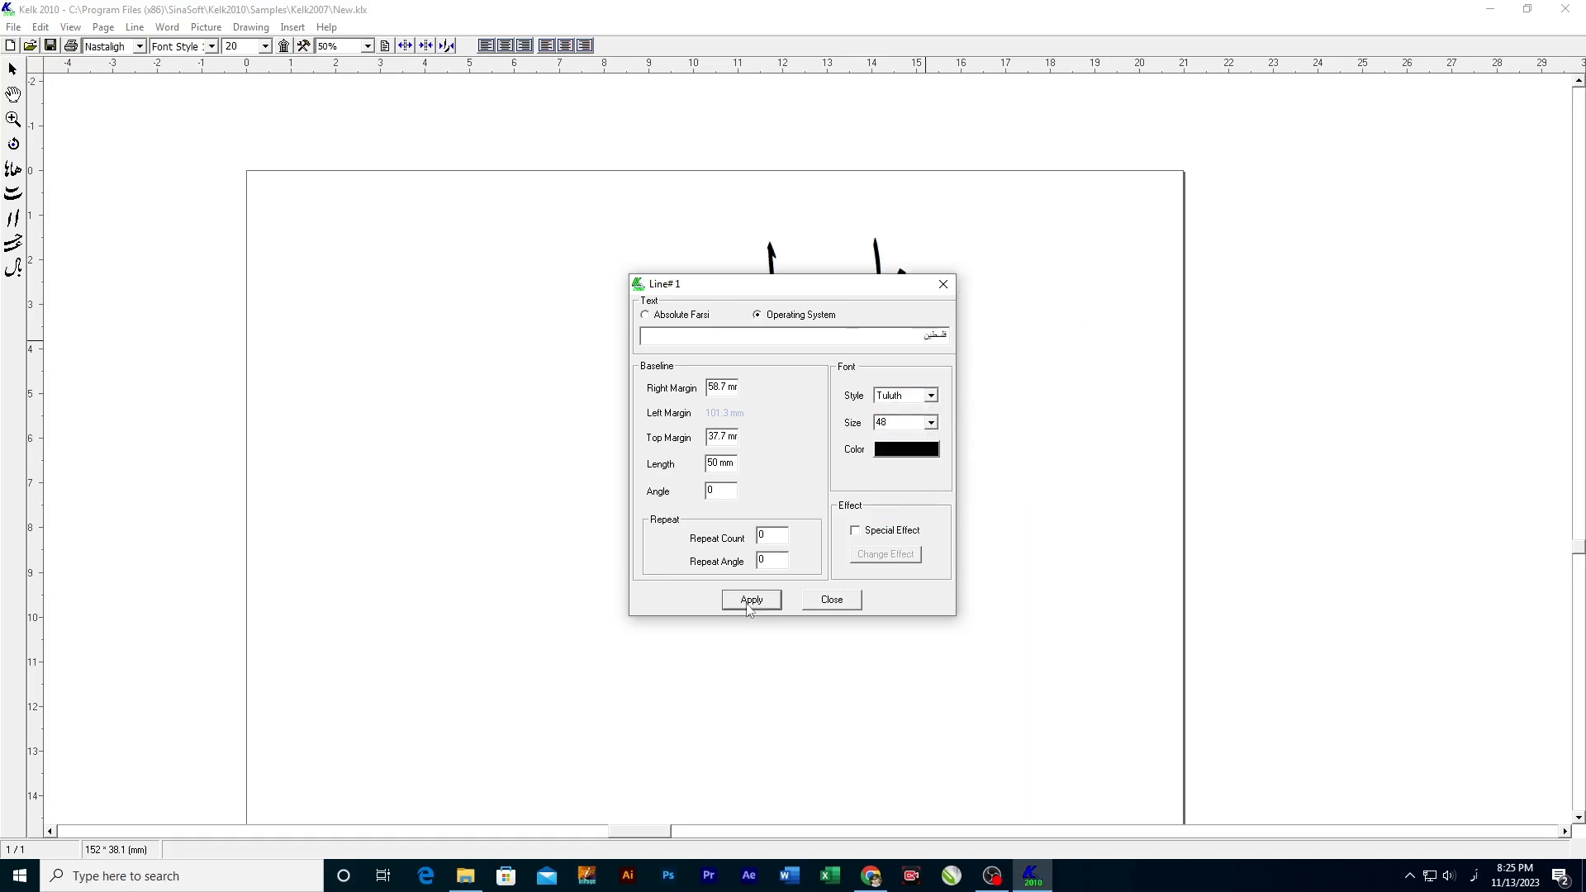
{"action": "left_click", "coordinate": [833, 605]}
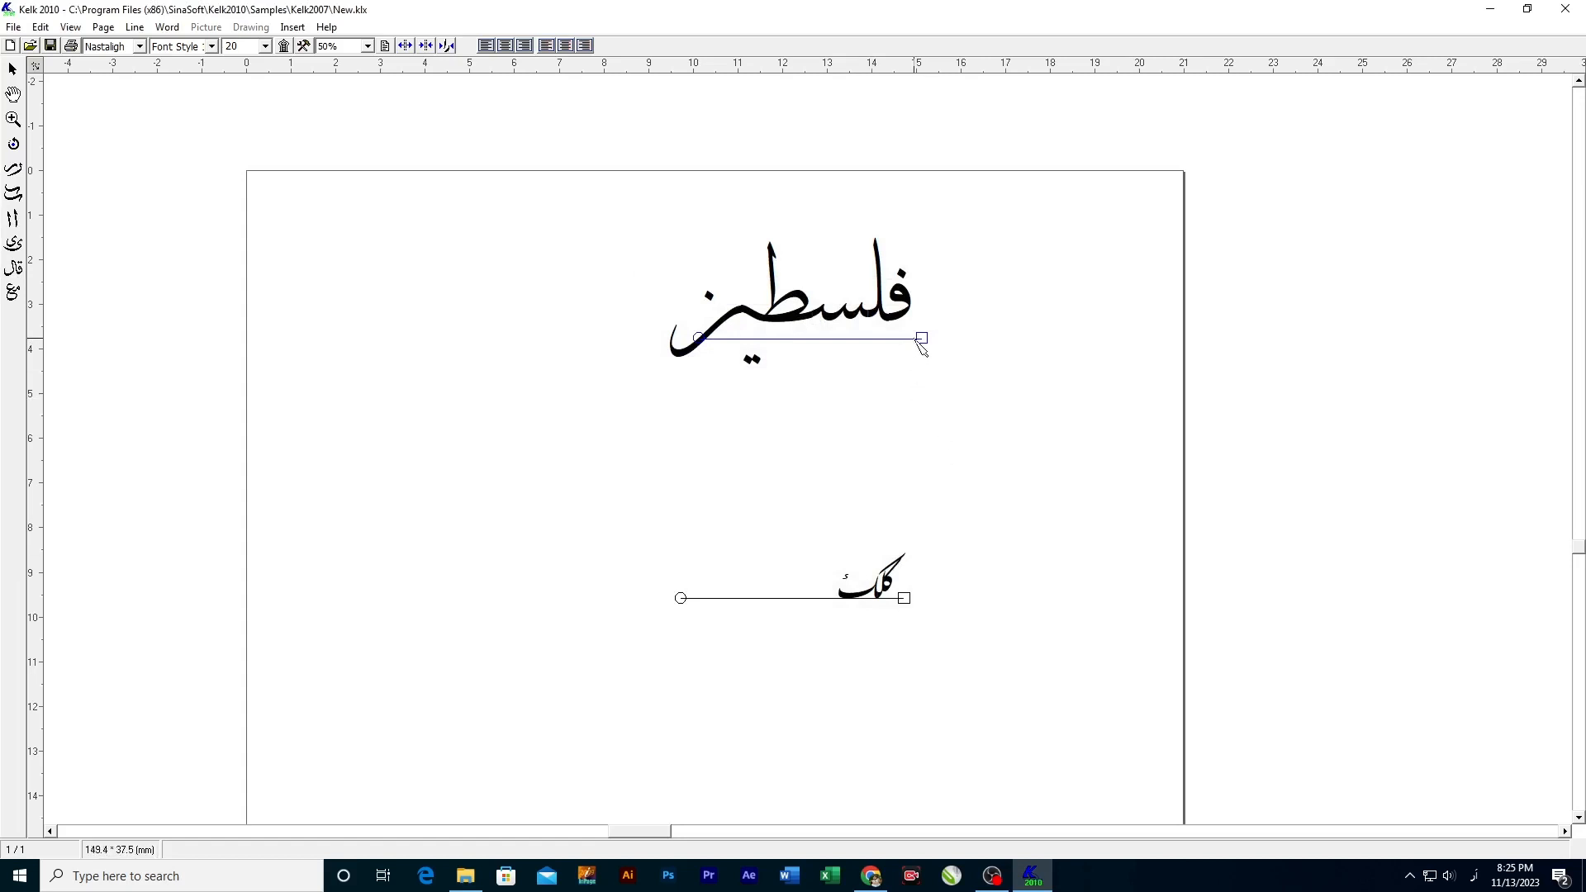
{"action": "left_click_drag", "start_coordinate": [920, 339], "coordinate": [915, 365]}
Step: Browse the available combinations of the word فلسطين and apply the one on page 1 with the rounded, bowl-shaped final ن
{"action": "scroll", "coordinate": [884, 334], "scroll_direction": "up", "scroll_amount": 4}
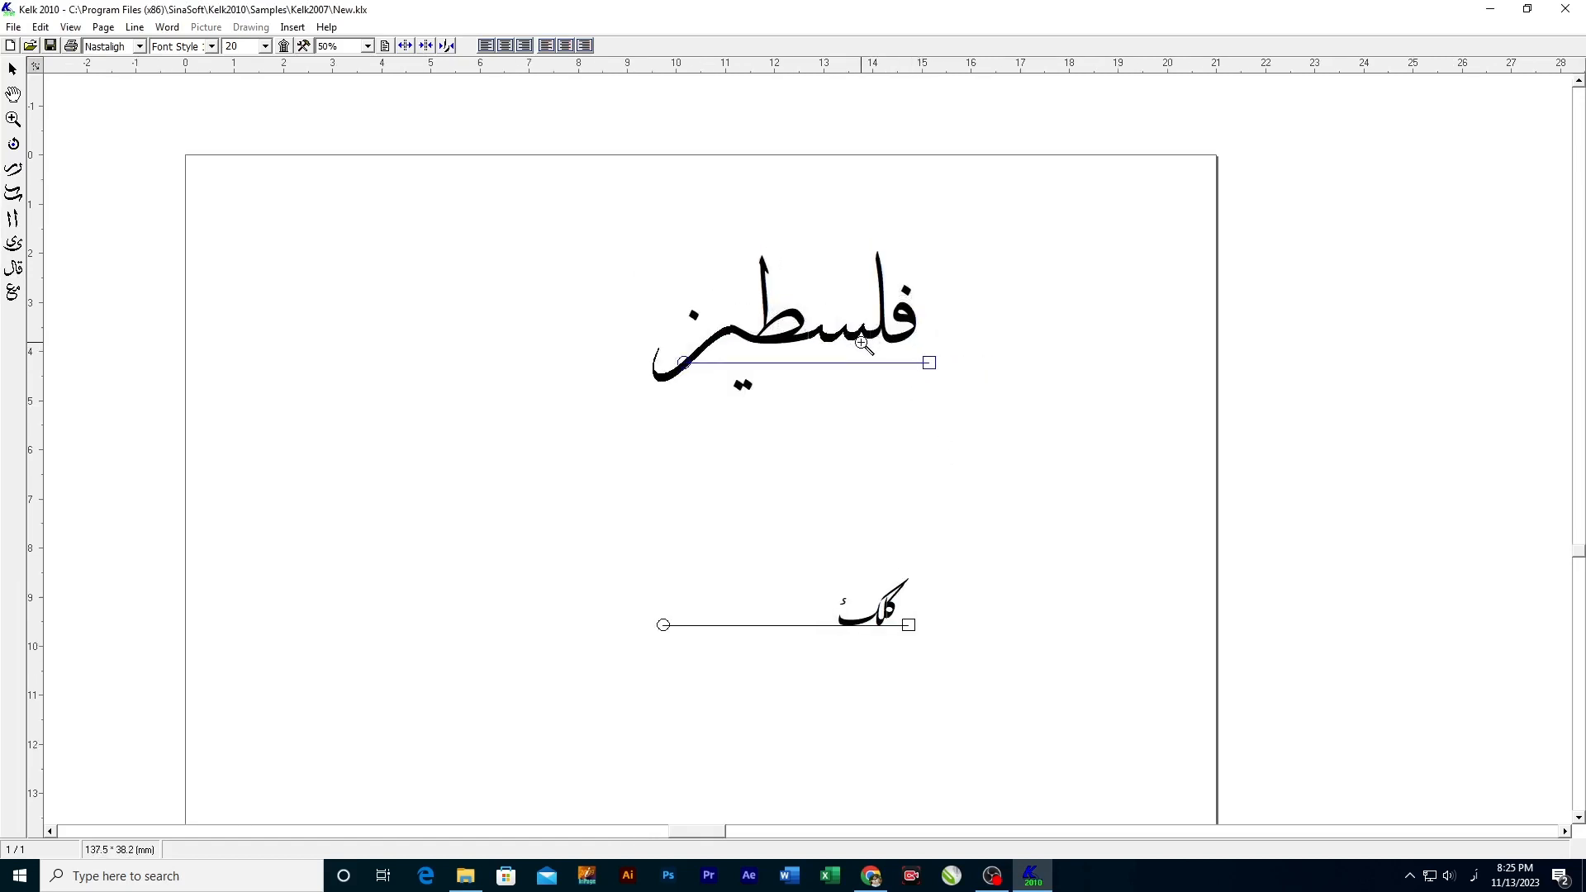
{"action": "left_click", "coordinate": [942, 322]}
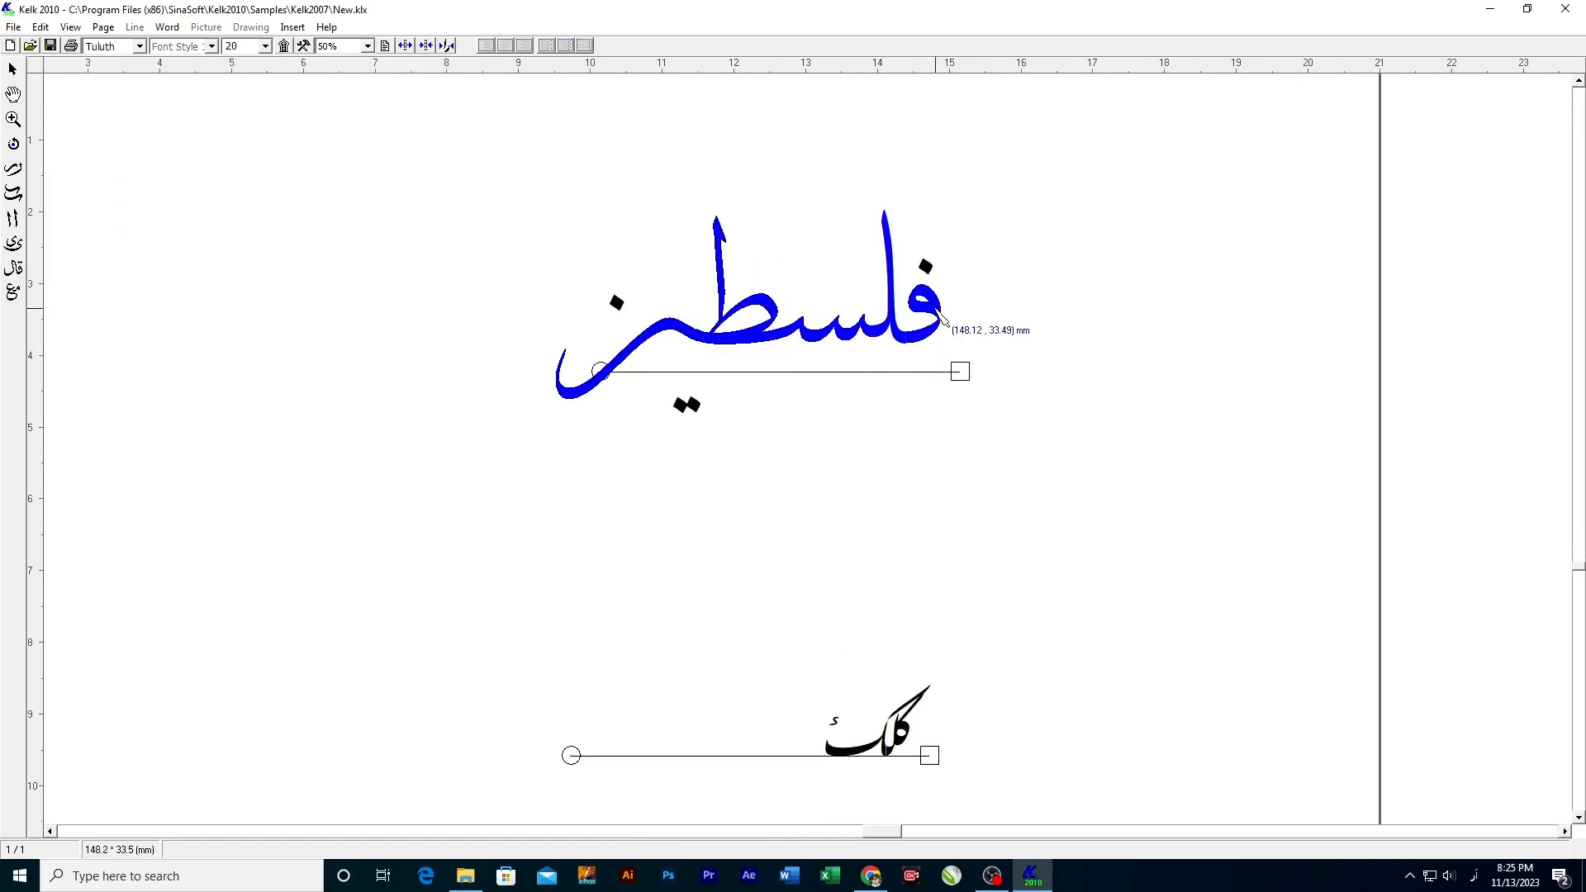
{"action": "right_click", "coordinate": [942, 321]}
{"action": "left_click", "coordinate": [993, 391]}
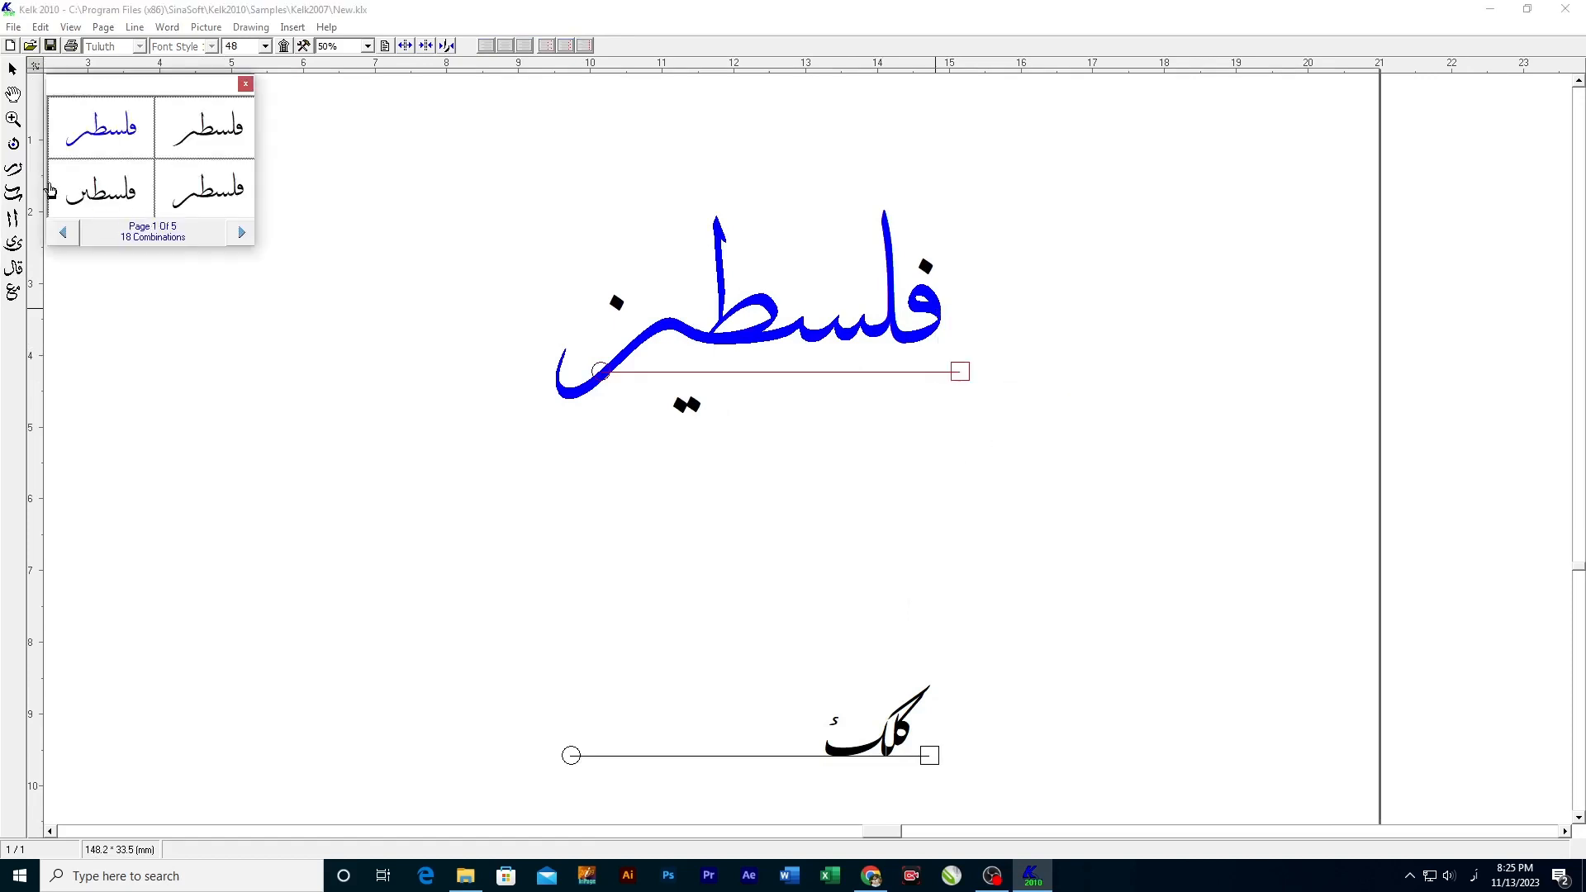
{"action": "left_click", "coordinate": [242, 234]}
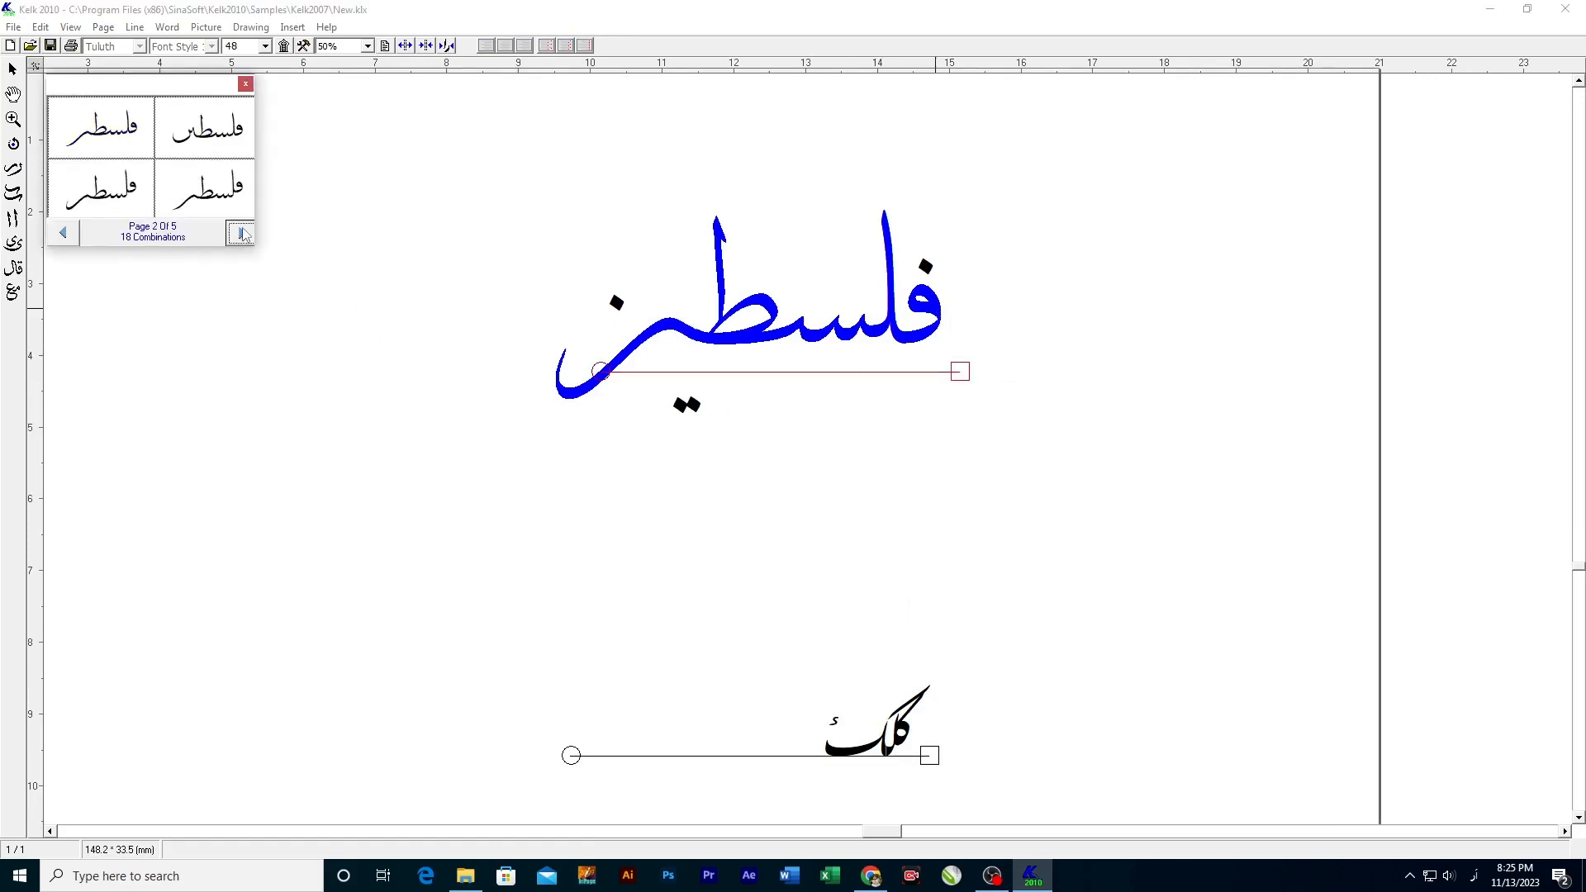
{"action": "left_click", "coordinate": [242, 234]}
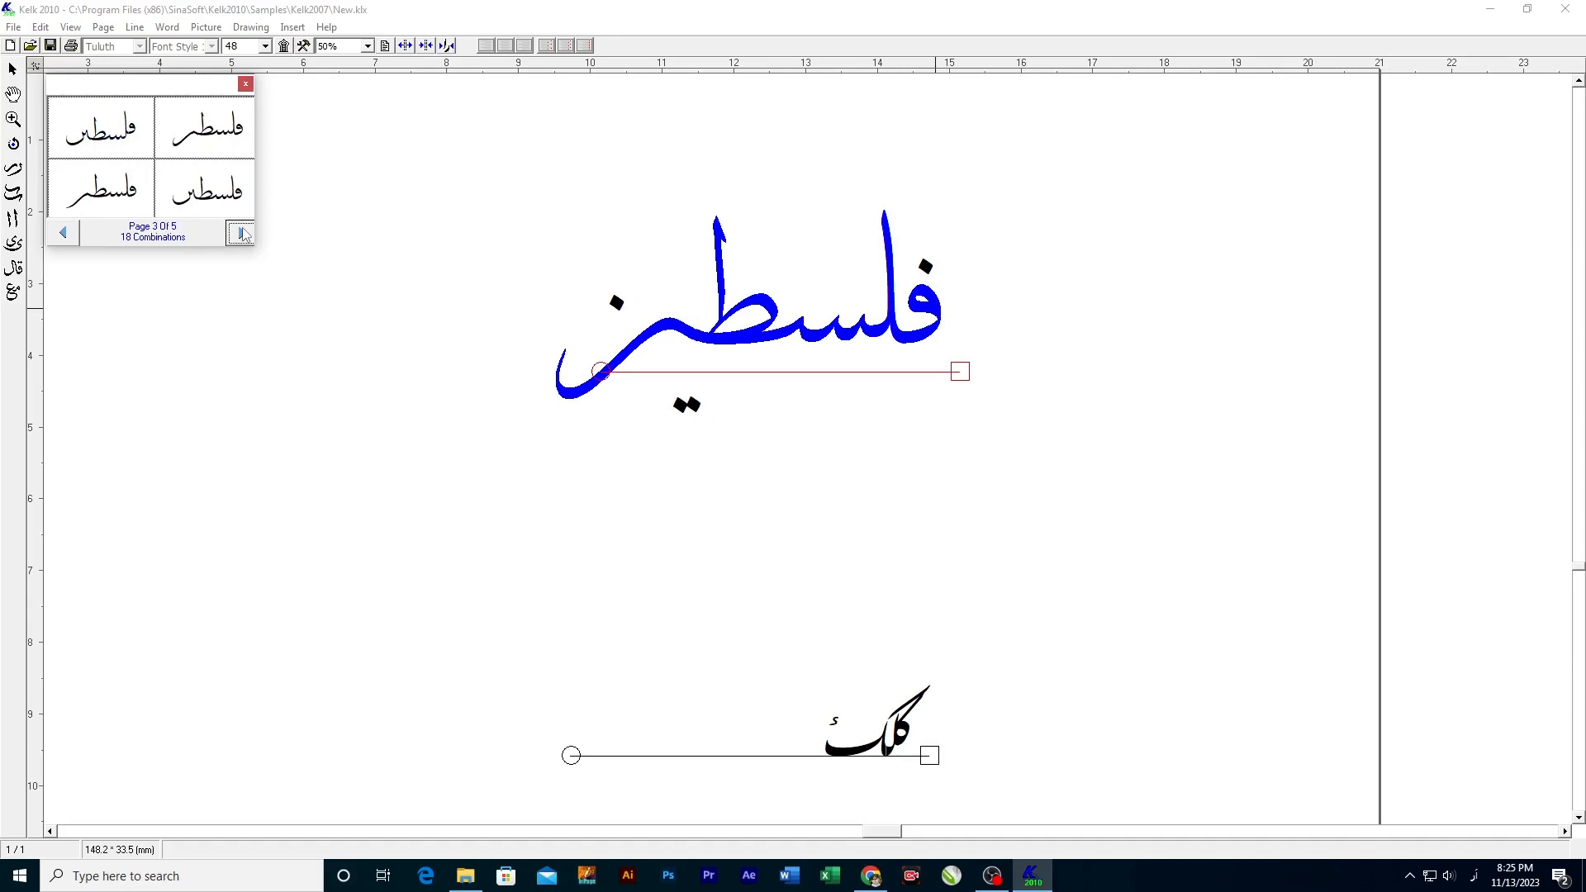
{"action": "left_click", "coordinate": [242, 233]}
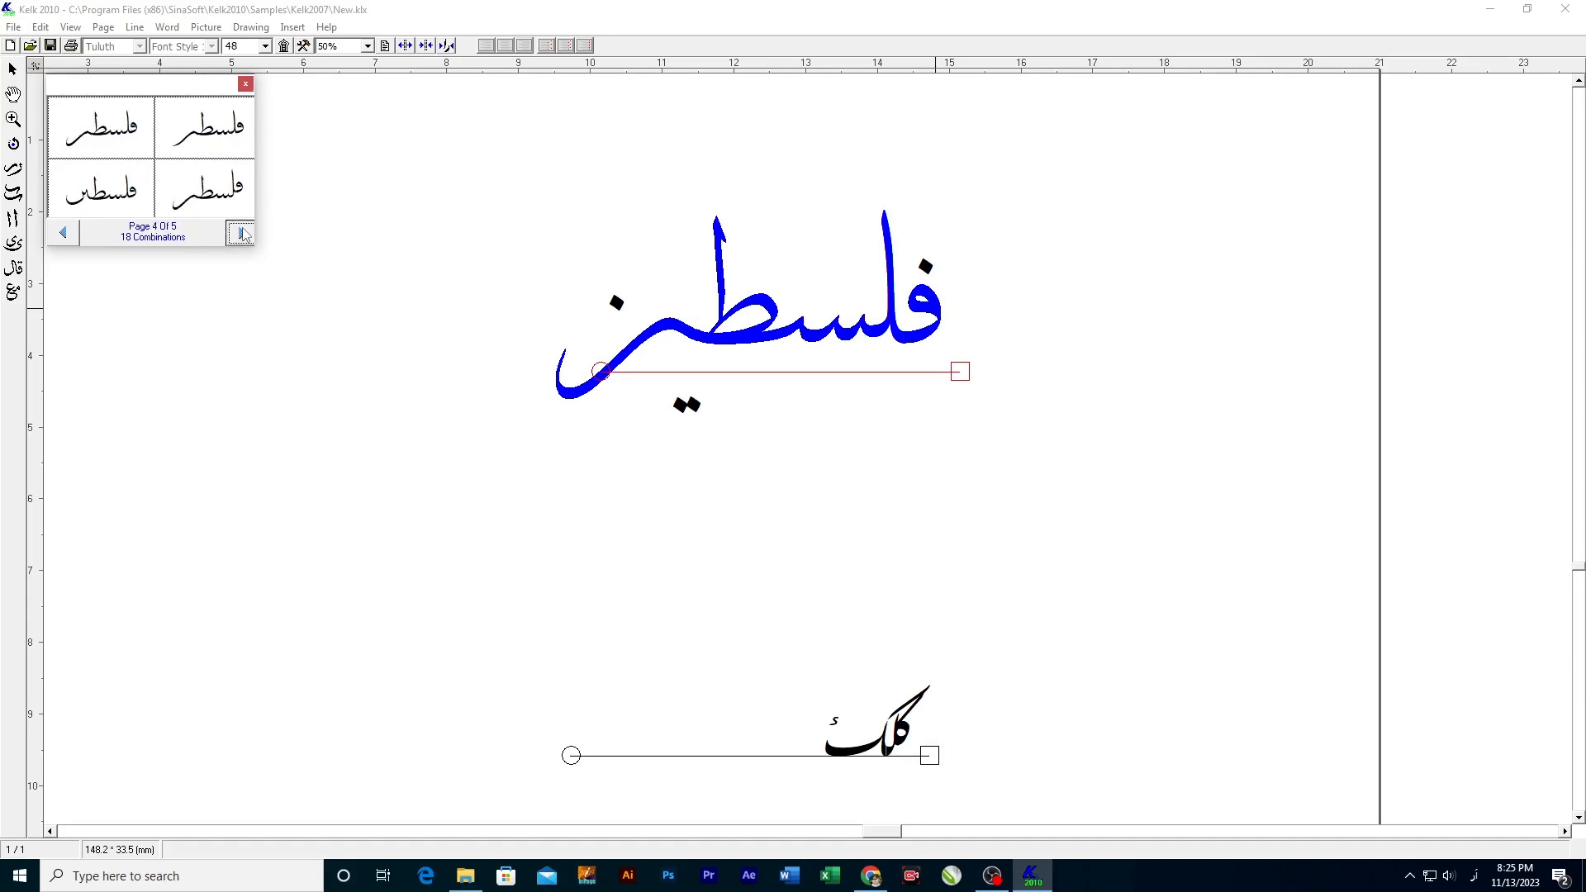
{"action": "left_click", "coordinate": [242, 233]}
{"action": "left_click", "coordinate": [62, 234]}
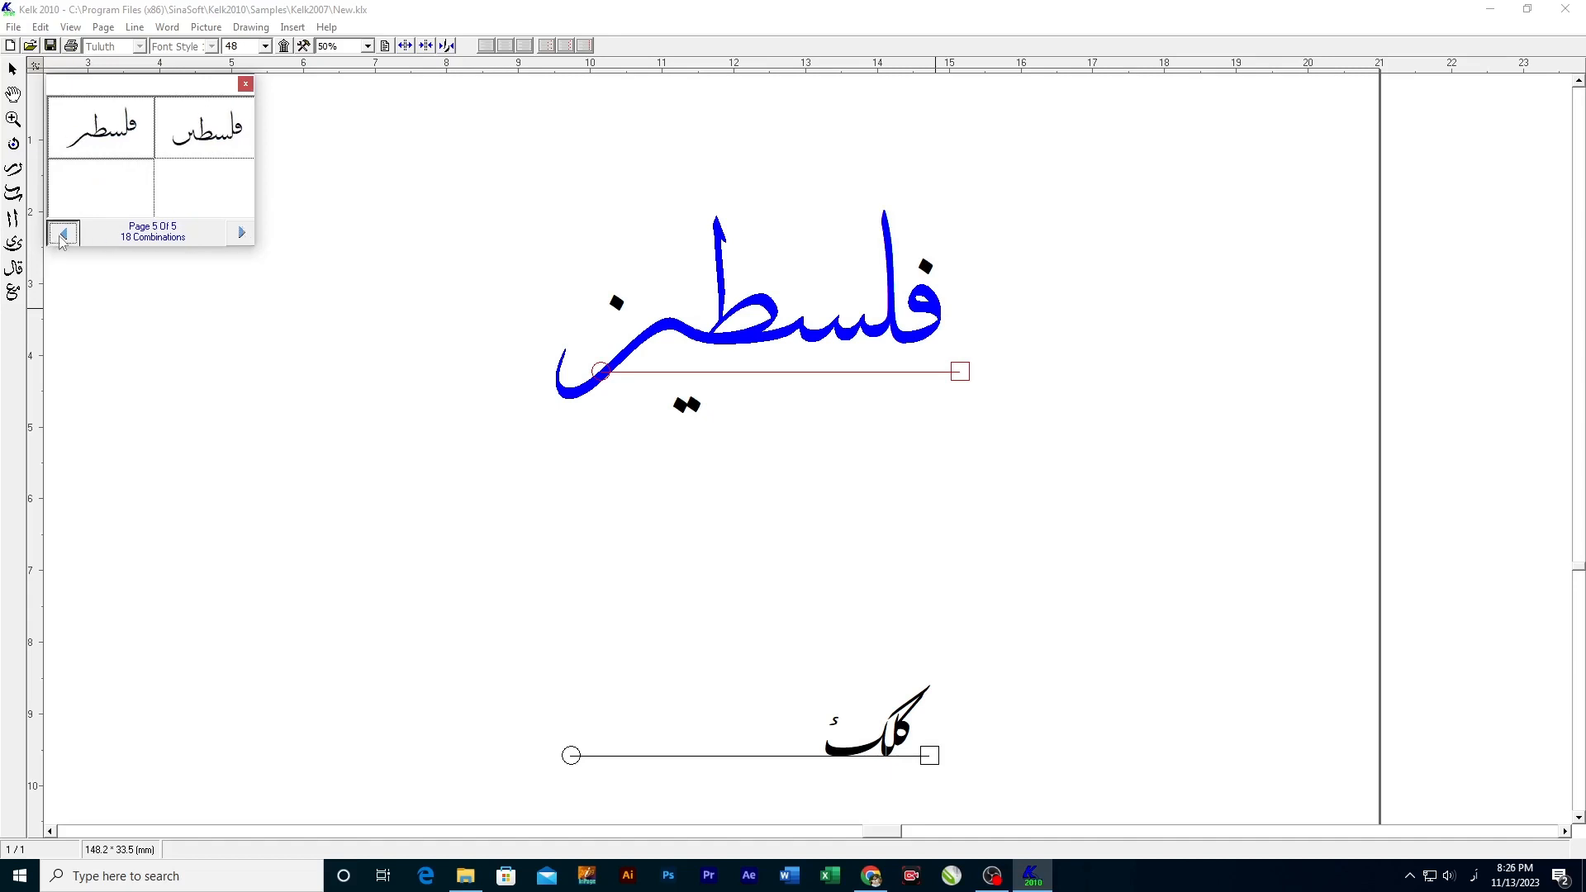
{"action": "left_click", "coordinate": [62, 234]}
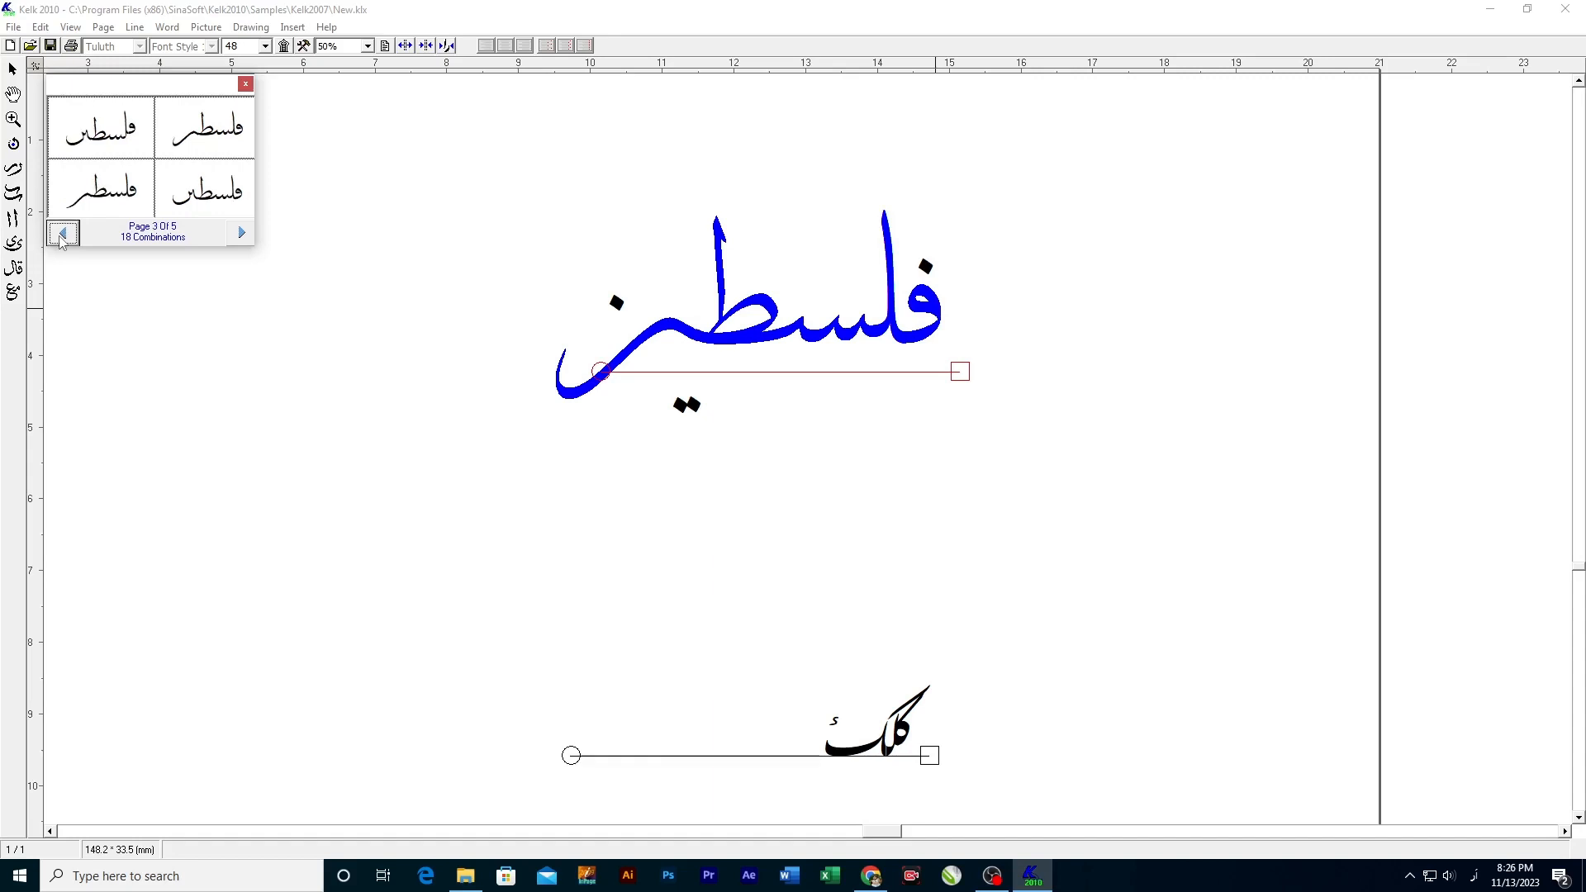
{"action": "left_click", "coordinate": [62, 235]}
{"action": "left_click", "coordinate": [62, 235]}
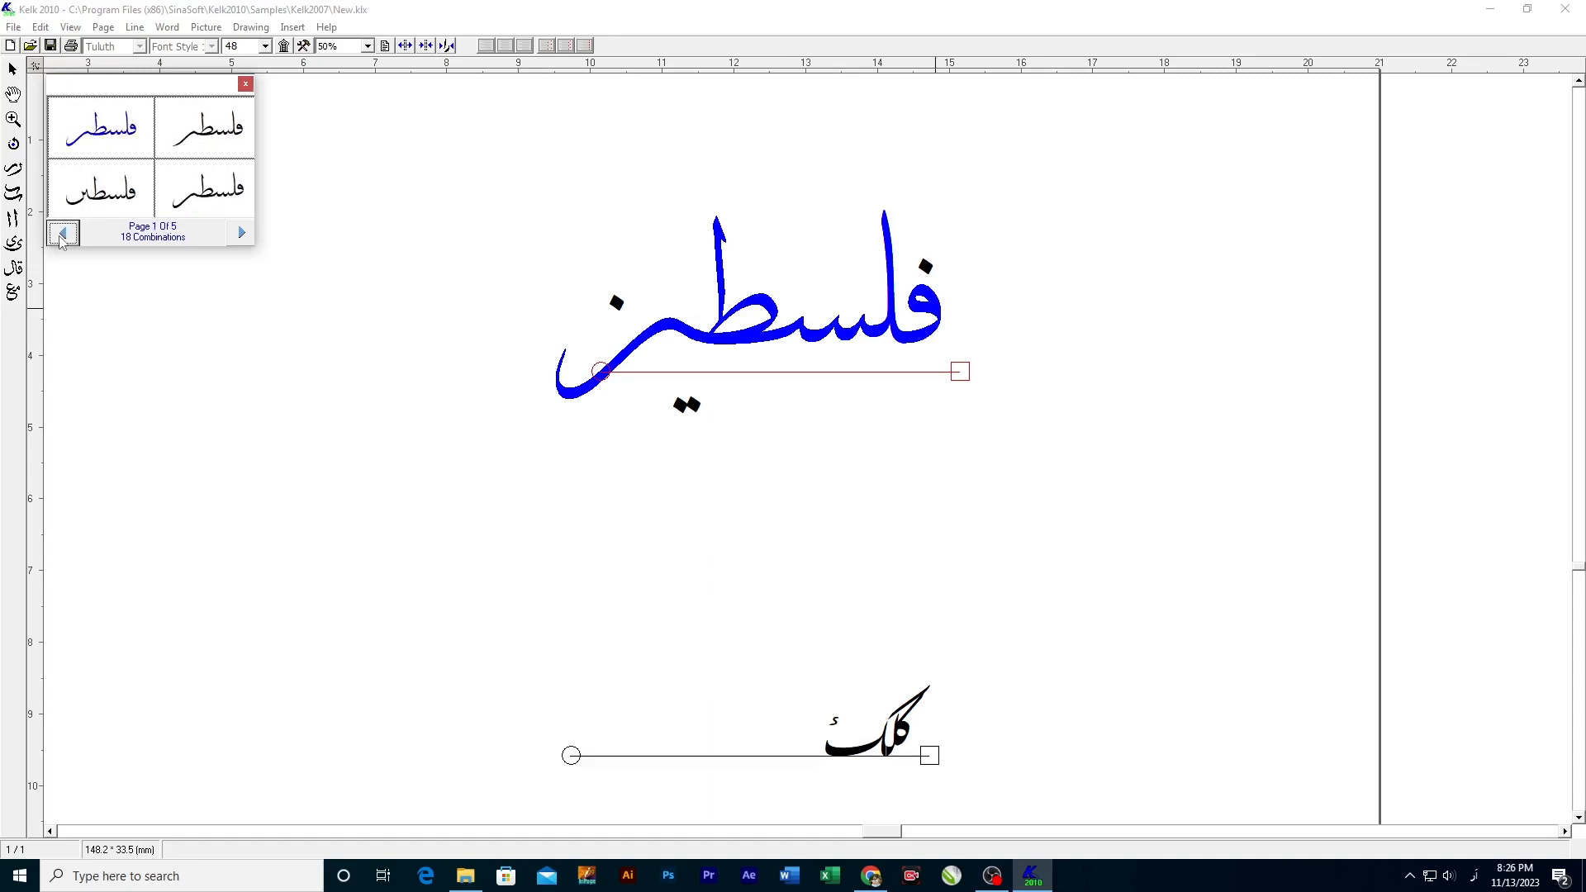
{"action": "left_click", "coordinate": [117, 207]}
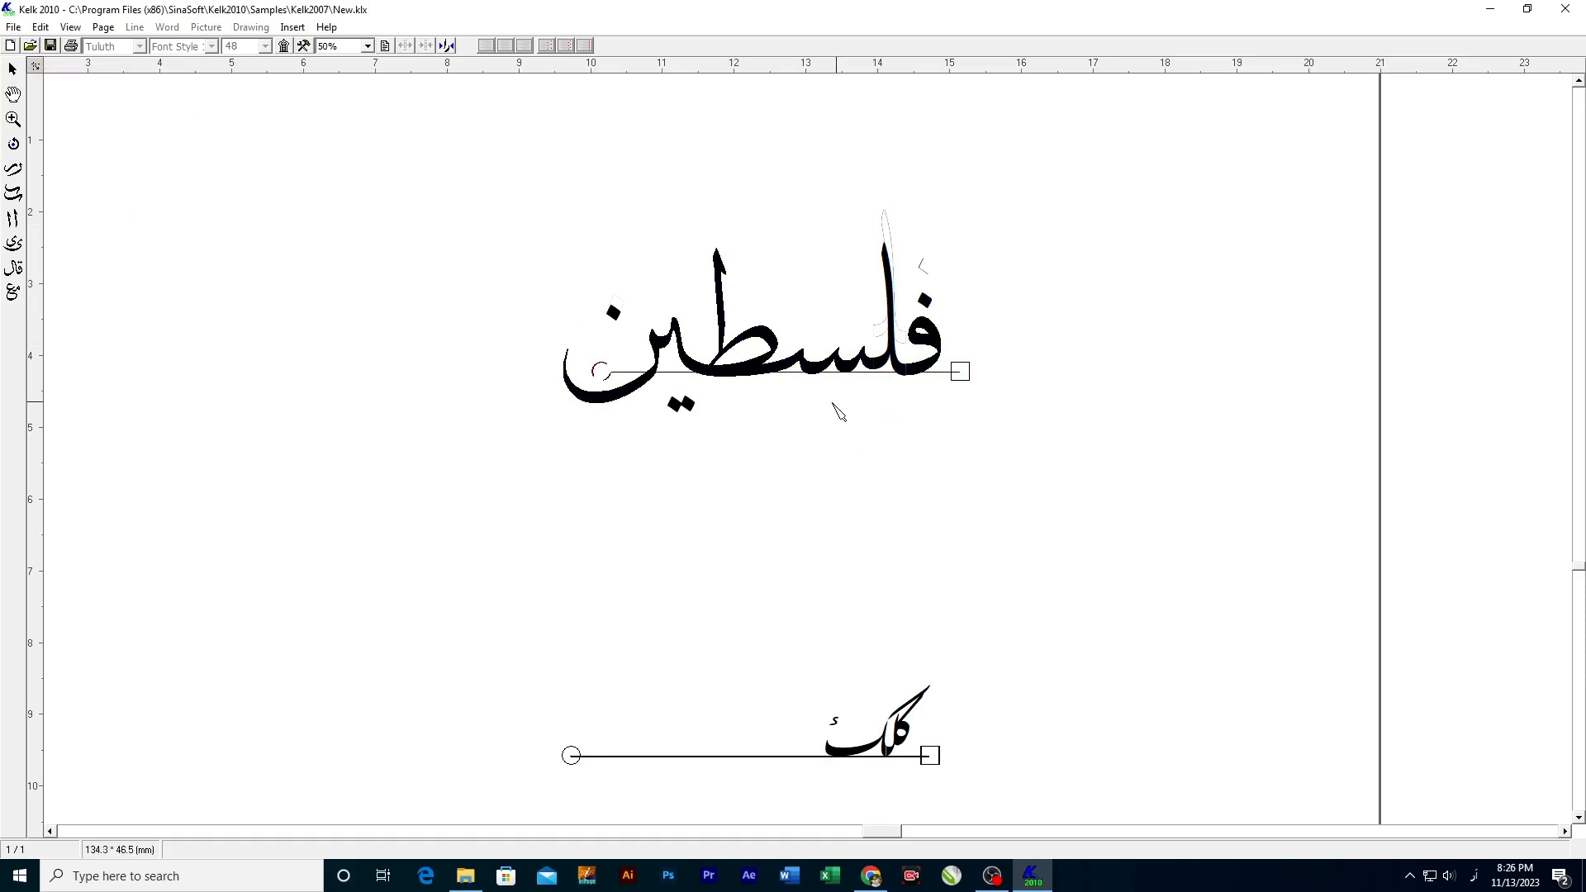
Step: Frame the word with horizontal guides at about 2.5 and 4.65 cm and vertical guides at about 14.9 and 9.6 cm
{"action": "scroll", "coordinate": [668, 364], "scroll_direction": "up", "scroll_amount": 1}
{"action": "scroll", "coordinate": [787, 418], "scroll_direction": "up", "scroll_amount": 2}
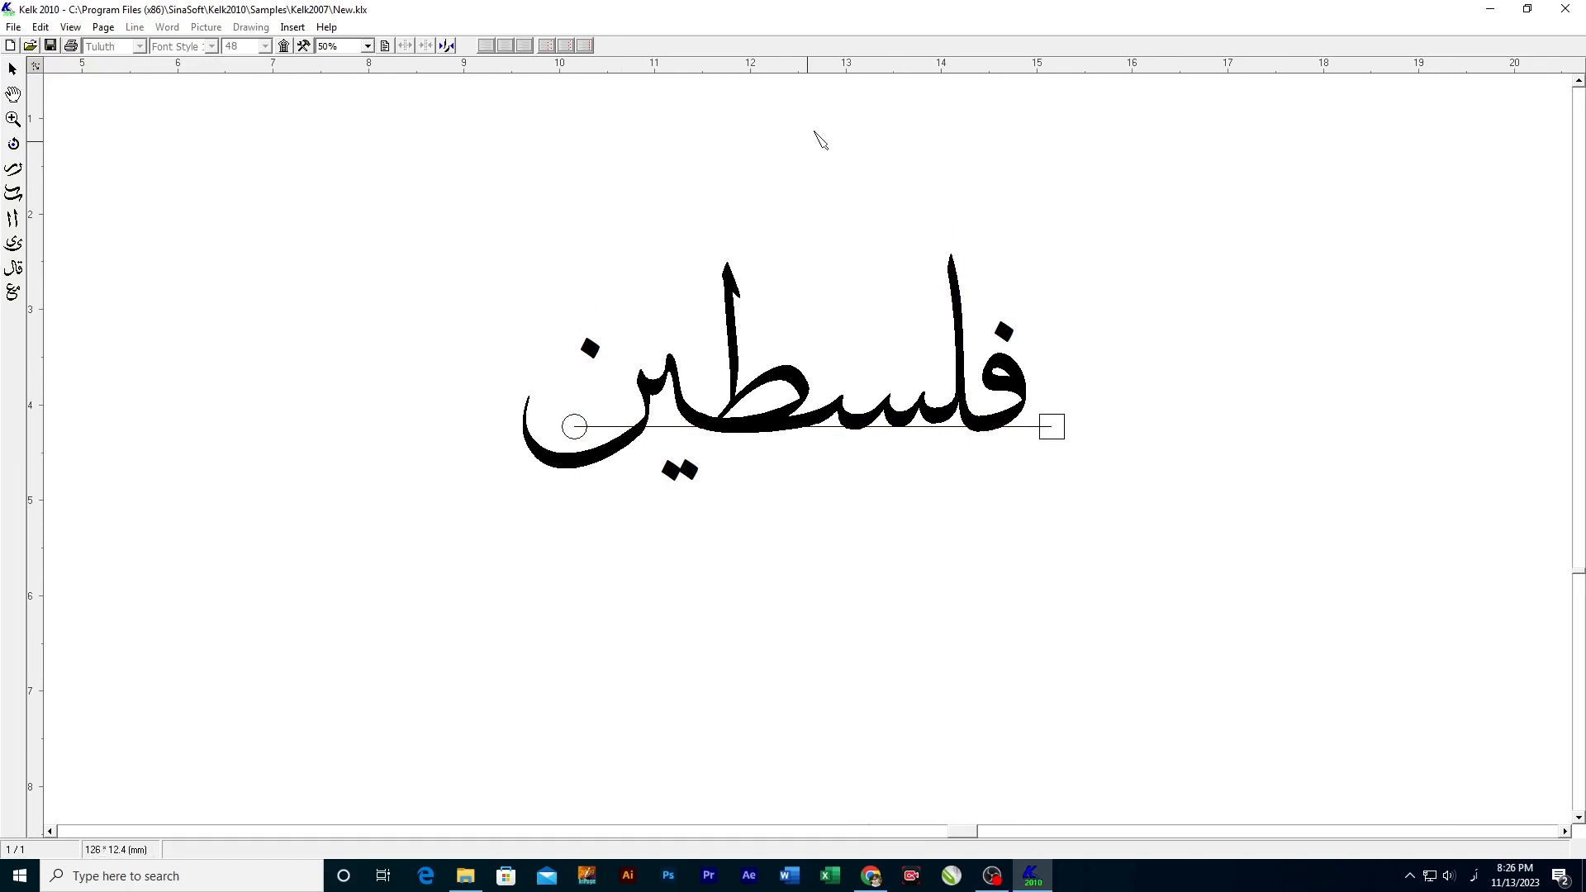
{"action": "left_click_drag", "start_coordinate": [824, 65], "coordinate": [920, 267]}
{"action": "left_click_drag", "start_coordinate": [805, 68], "coordinate": [576, 470]}
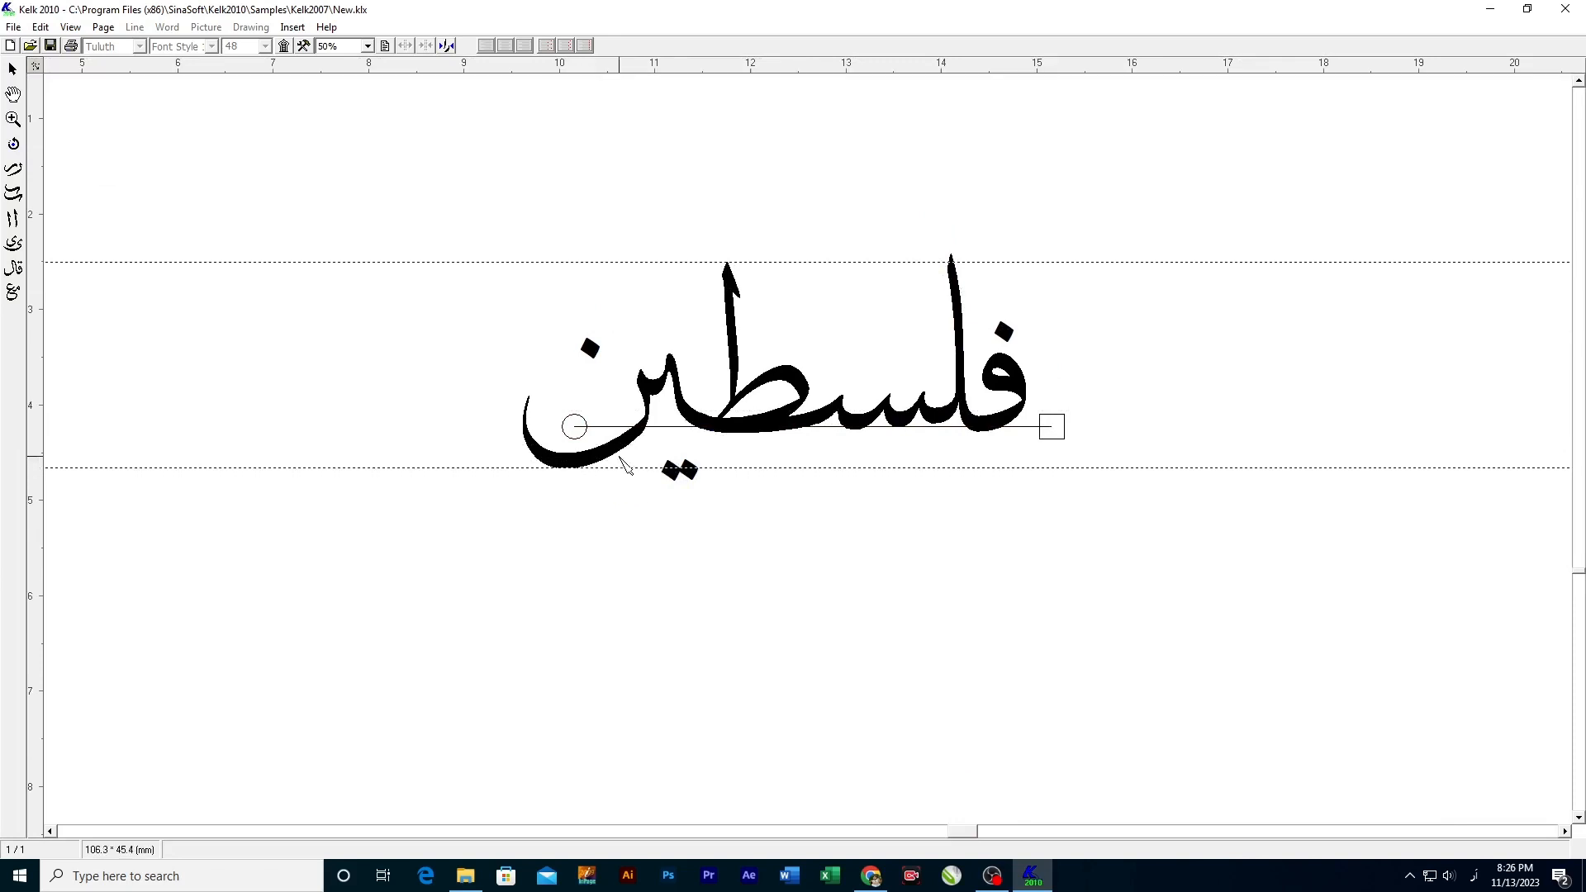
{"action": "left_click_drag", "start_coordinate": [33, 230], "coordinate": [1031, 385]}
{"action": "left_click_drag", "start_coordinate": [38, 264], "coordinate": [523, 419]}
Step: Move the two dots of the ي up toward the letter, nudge the ف dot, and lower the ن dot toward its bowl
{"action": "left_click_drag", "start_coordinate": [695, 486], "coordinate": [684, 461]}
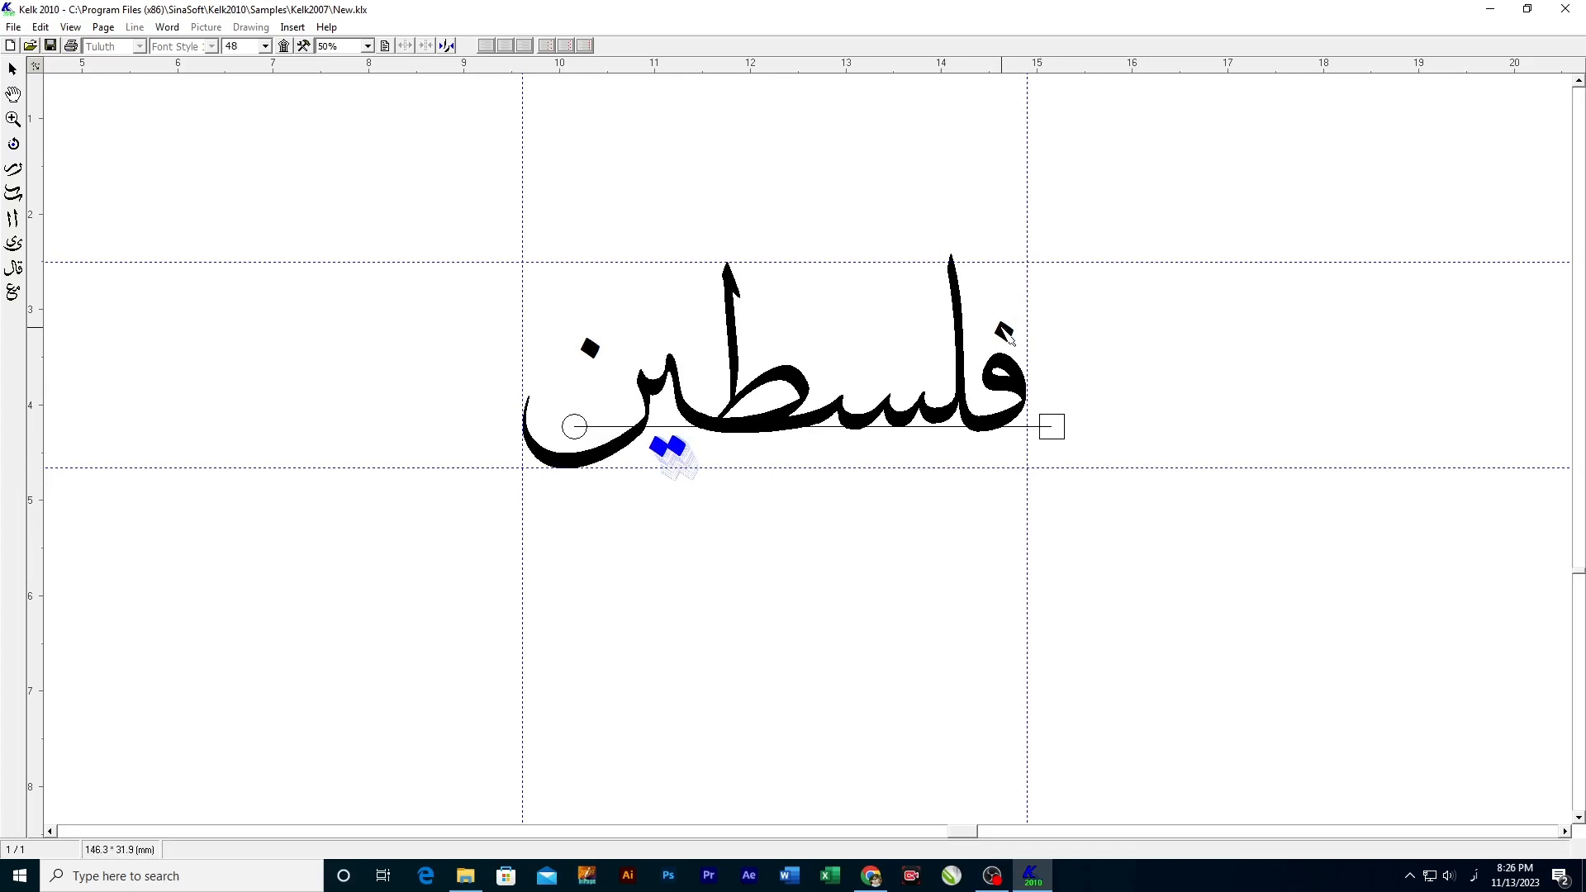
{"action": "left_click_drag", "start_coordinate": [1008, 335], "coordinate": [1005, 330]}
{"action": "left_click_drag", "start_coordinate": [598, 347], "coordinate": [595, 377]}
Step: Show the palette of diacritic marks and place a fatha above the ف and another beside the top of the ل
{"action": "scroll", "coordinate": [818, 370], "scroll_direction": "up", "scroll_amount": 3}
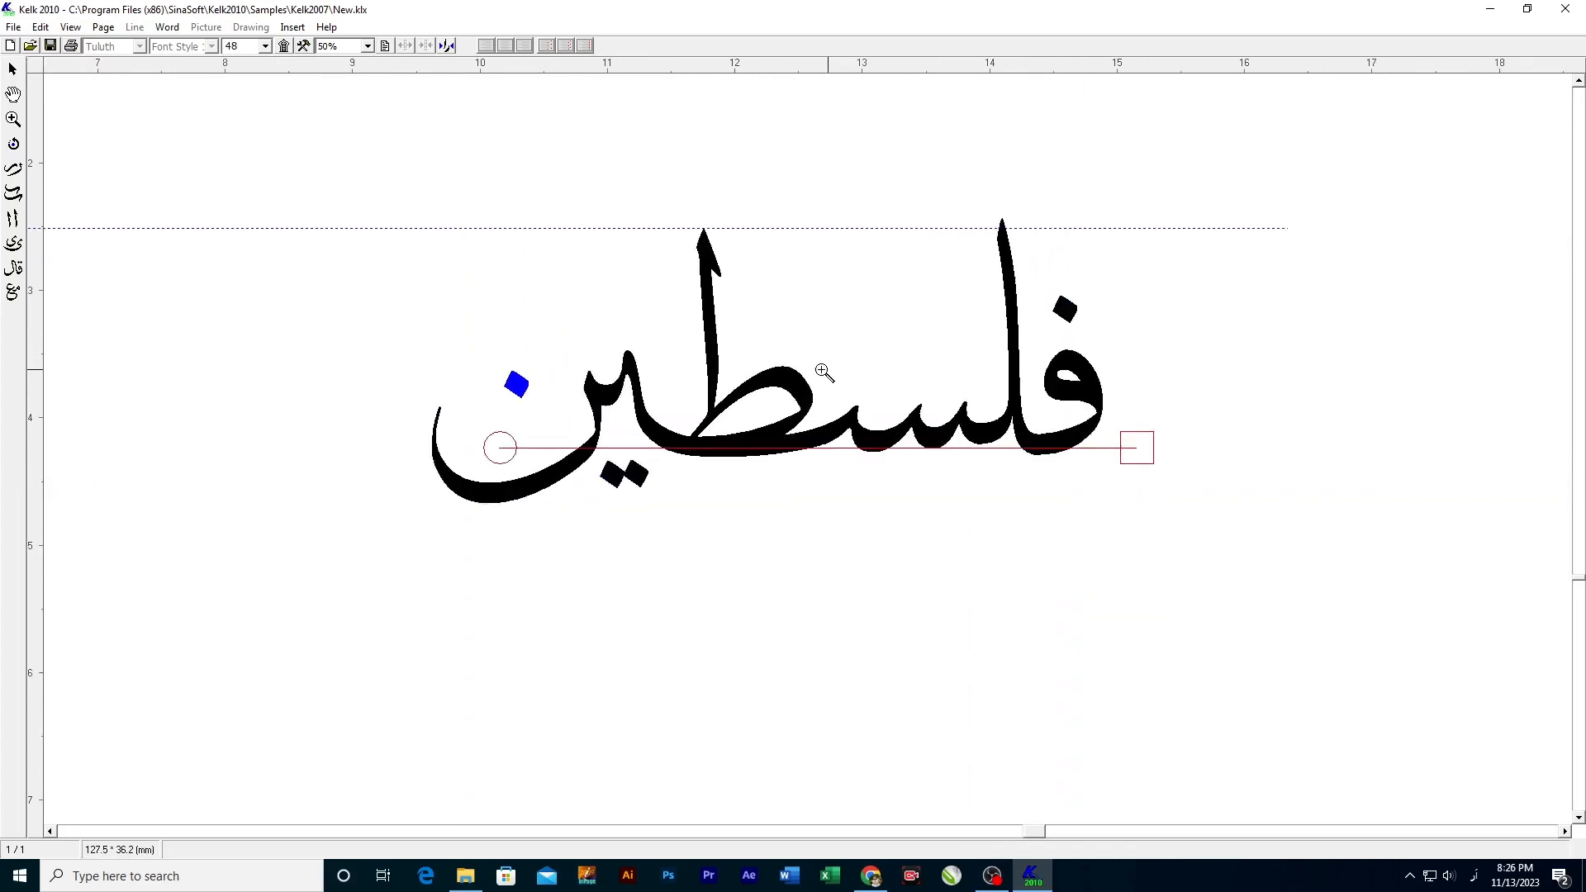
{"action": "scroll", "coordinate": [824, 372], "scroll_direction": "up", "scroll_amount": 2}
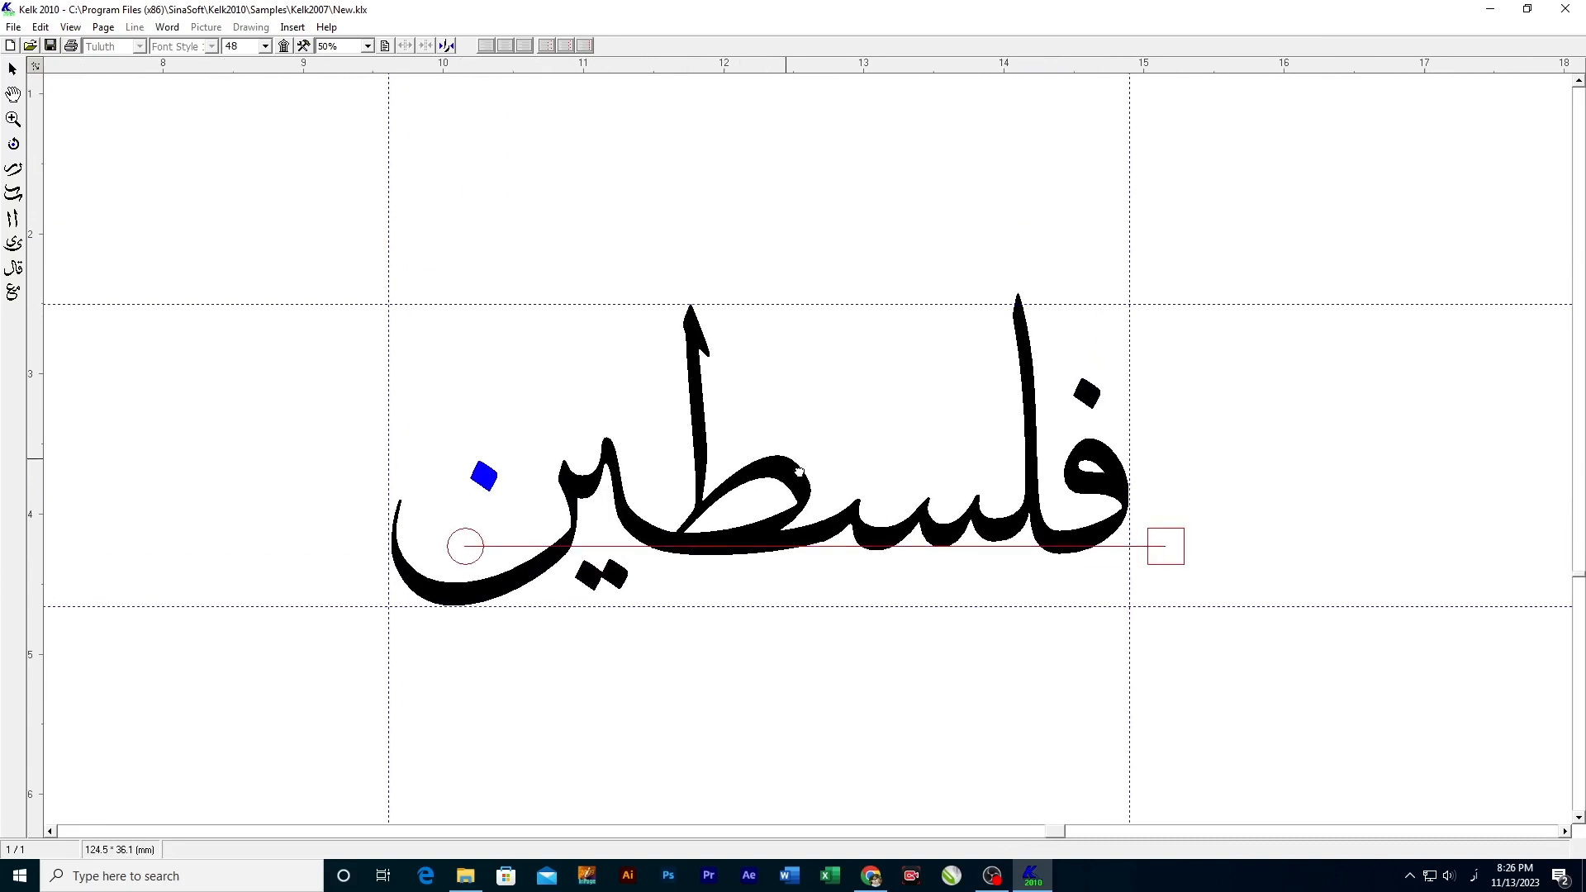
{"action": "left_click_drag", "start_coordinate": [799, 472], "coordinate": [782, 492]}
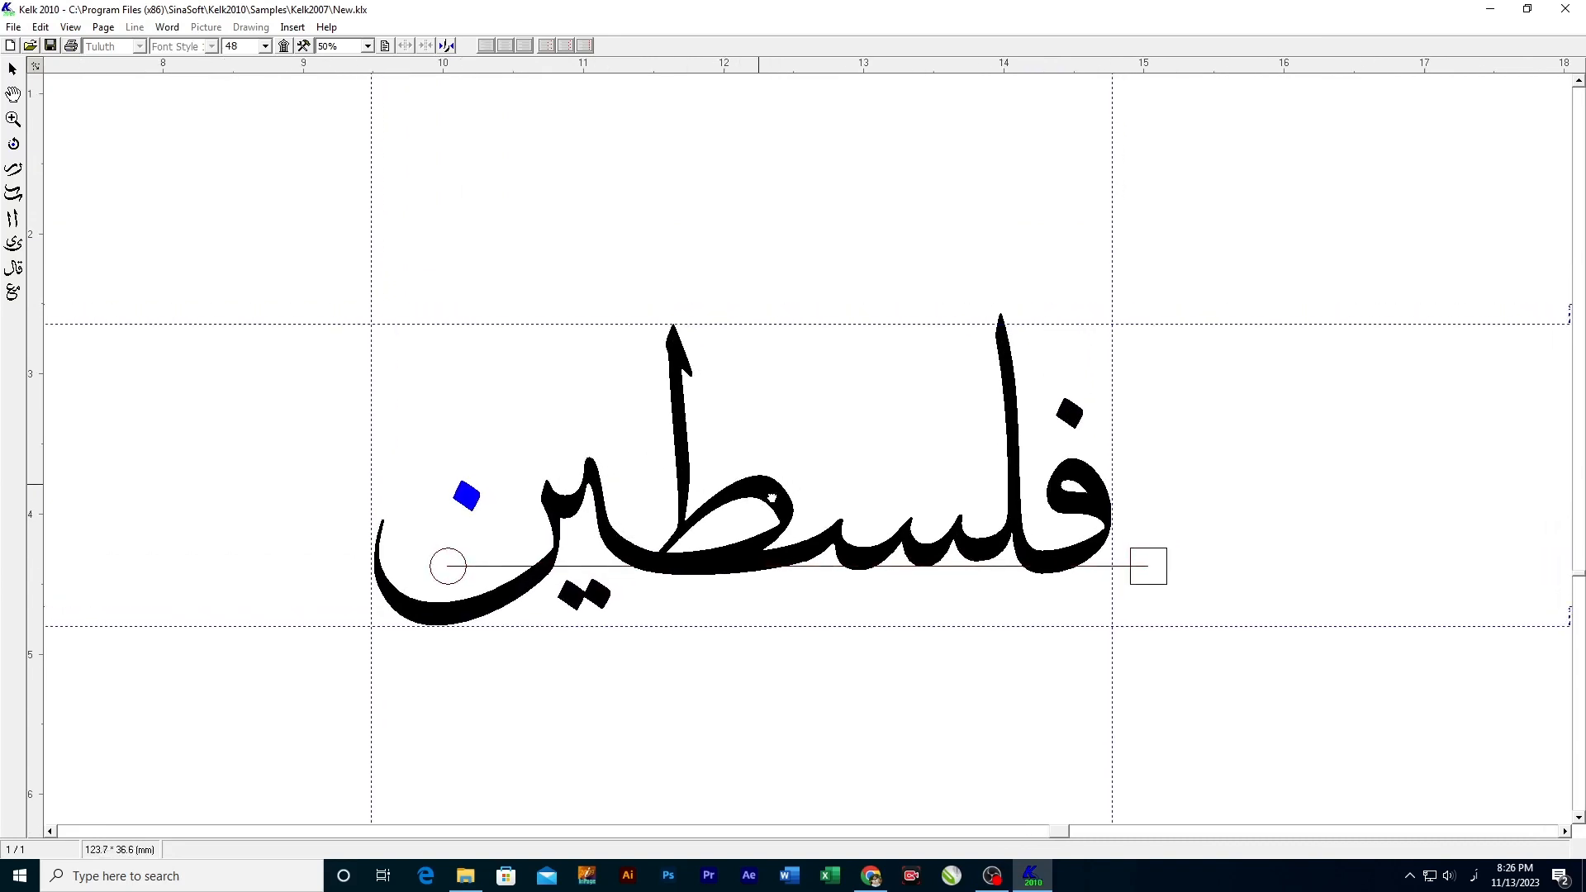
{"action": "left_click", "coordinate": [284, 45]}
{"action": "left_click_drag", "start_coordinate": [335, 205], "coordinate": [739, 238]}
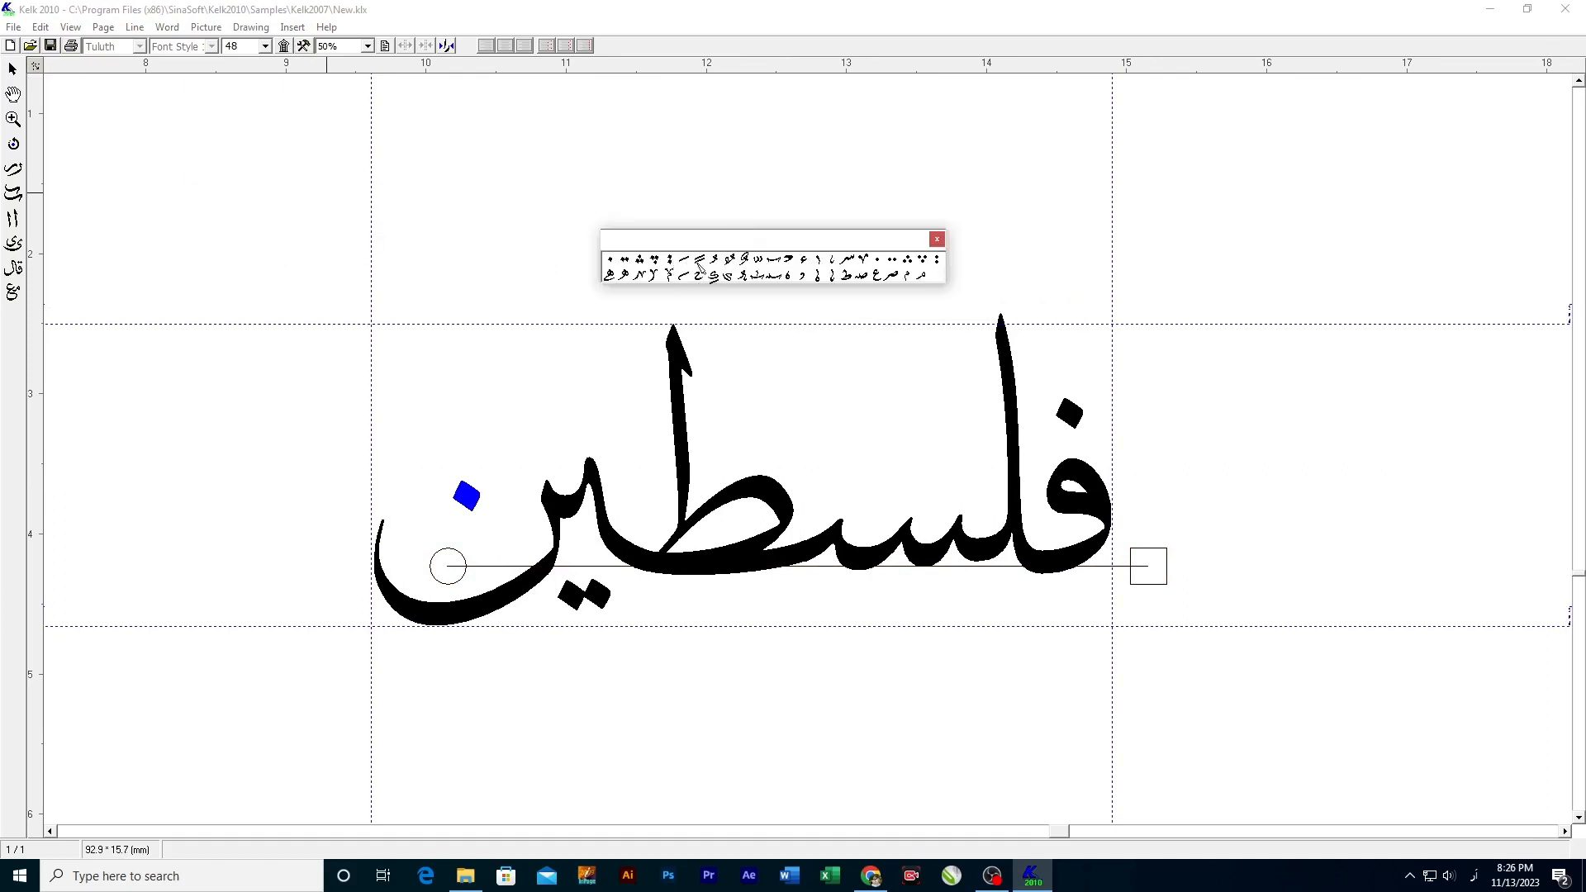
{"action": "left_click_drag", "start_coordinate": [1065, 366], "coordinate": [1093, 355]}
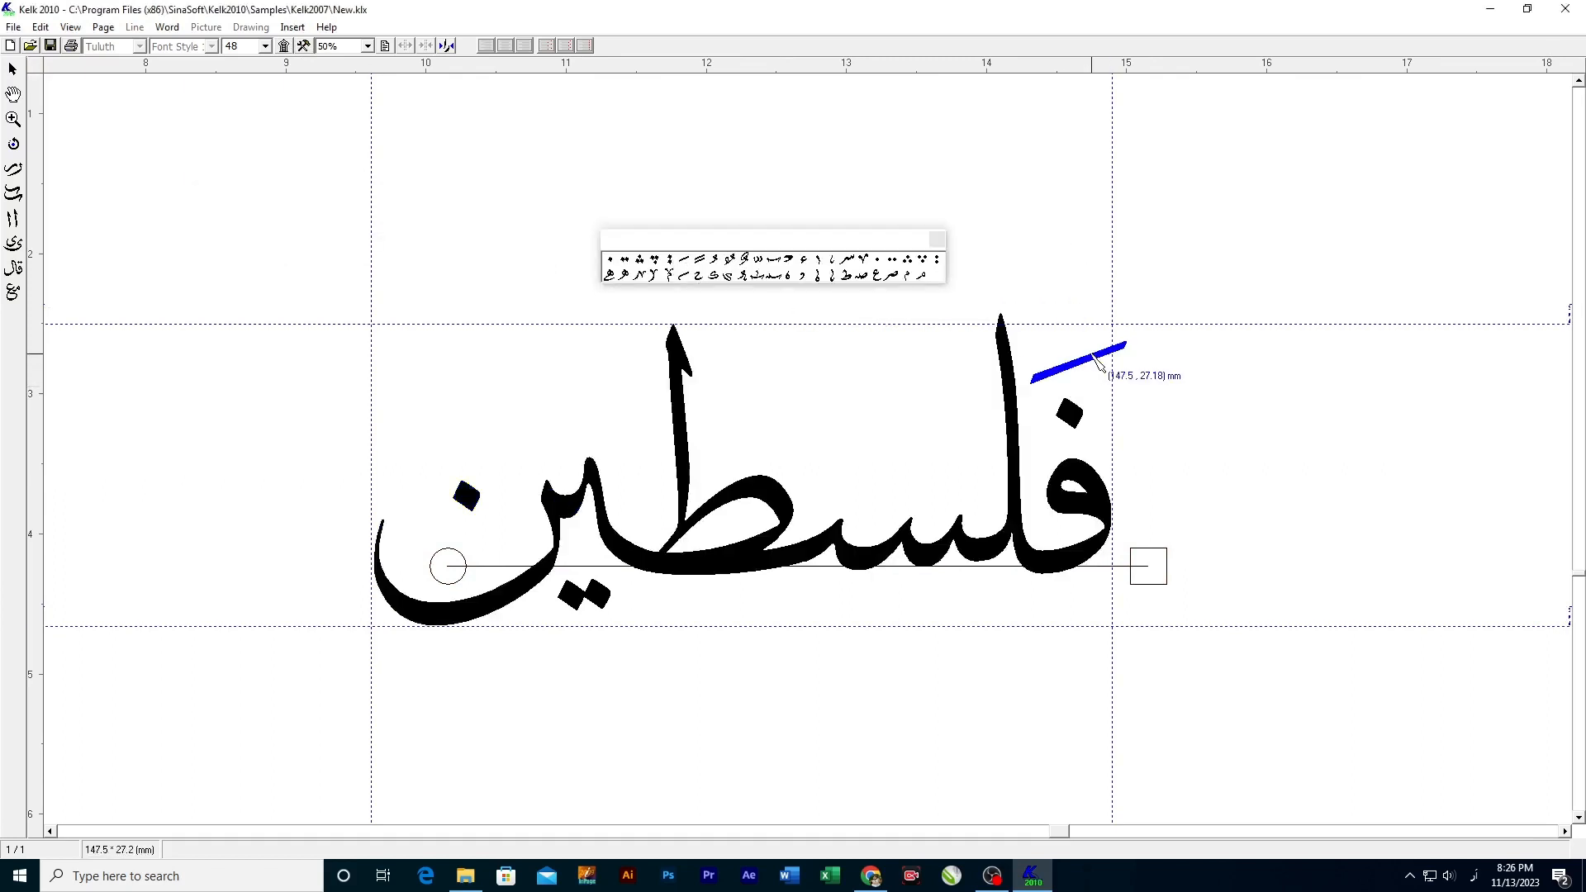
{"action": "left_click", "coordinate": [684, 261]}
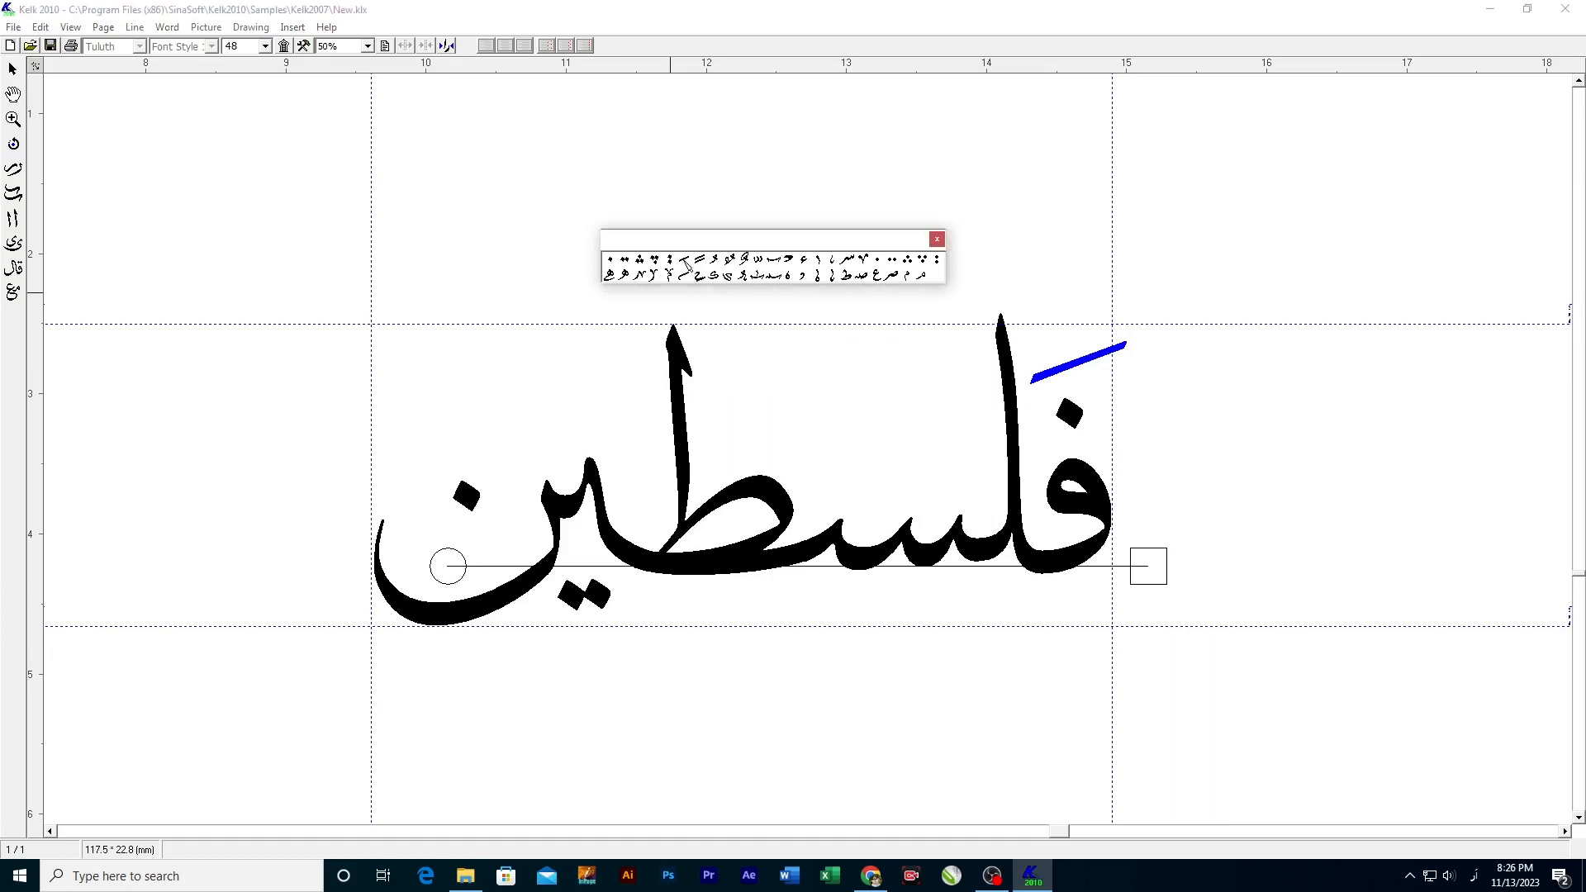
{"action": "left_click_drag", "start_coordinate": [960, 327], "coordinate": [970, 343]}
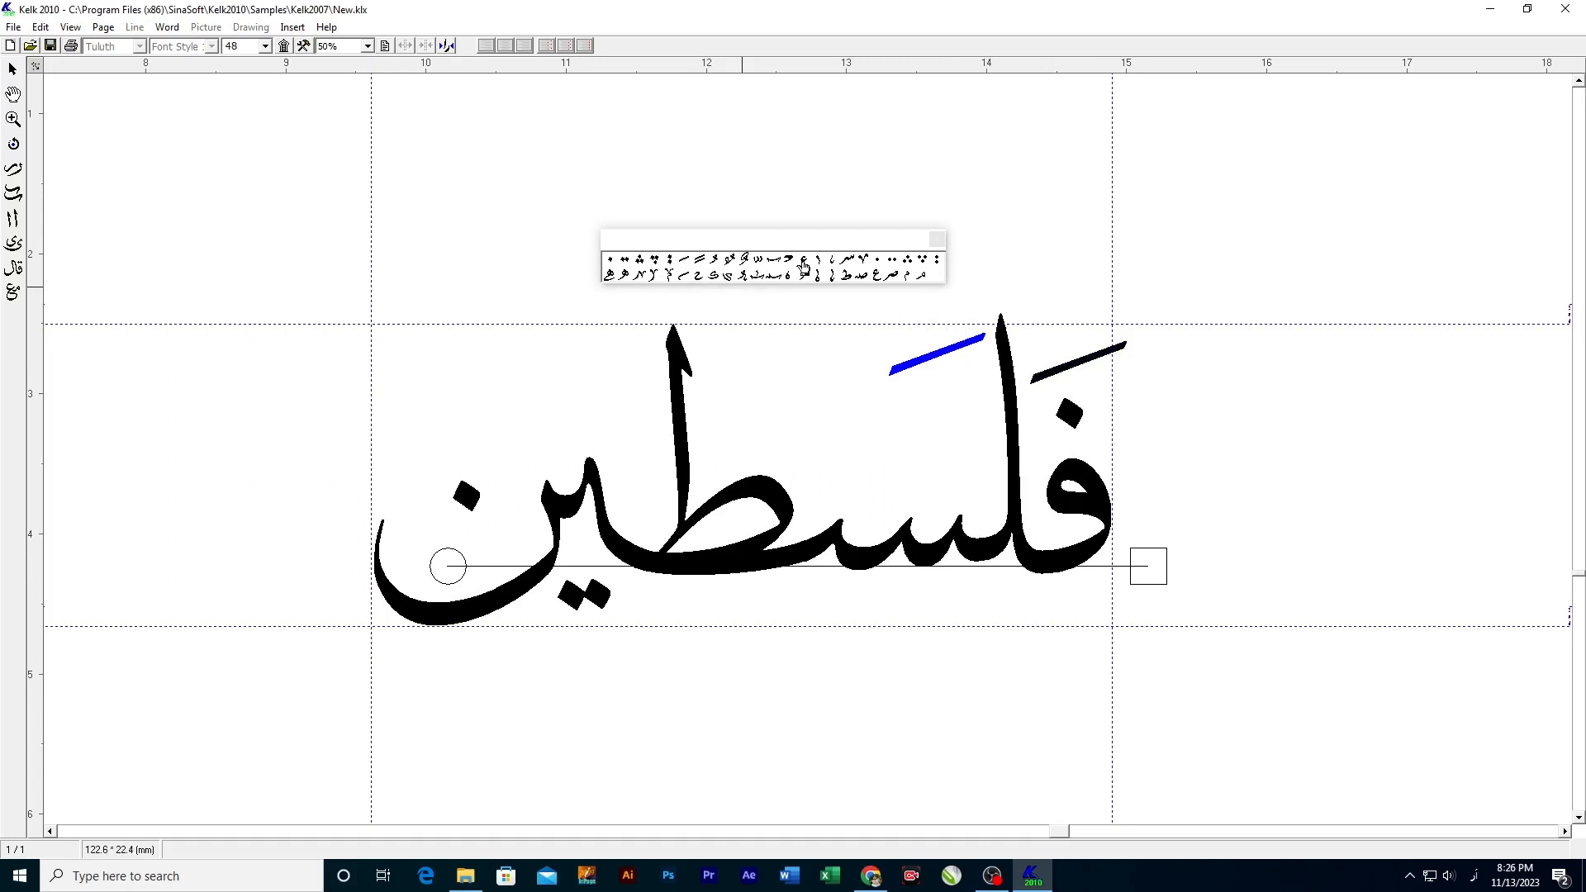
{"action": "left_click_drag", "start_coordinate": [795, 263], "coordinate": [909, 469]}
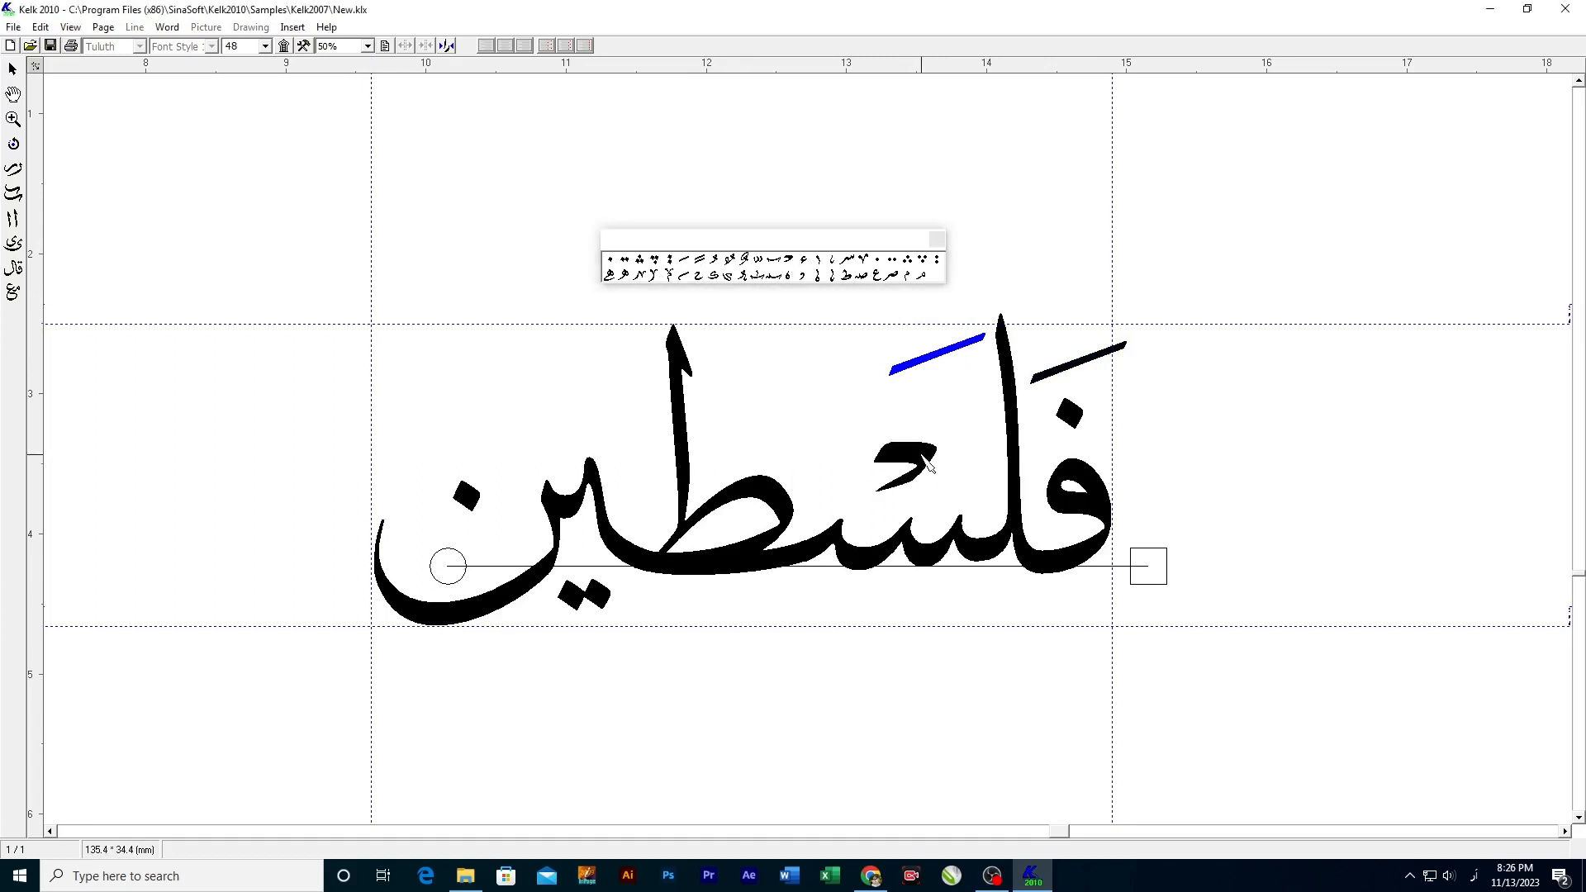
{"action": "left_click", "coordinate": [929, 465]}
{"action": "key", "text": "Delete"}
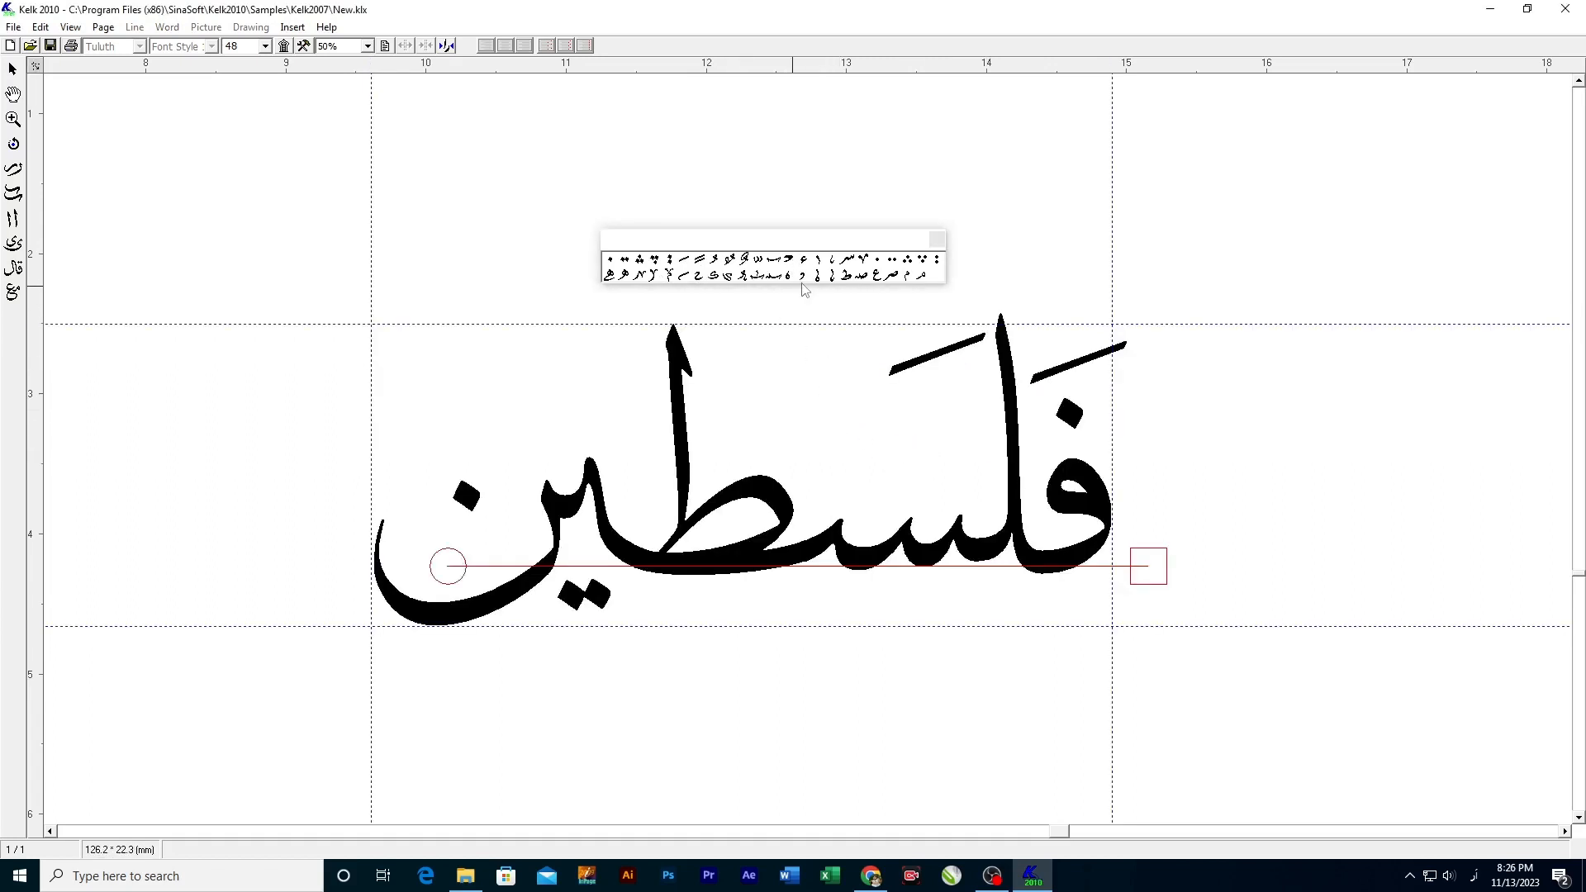
Step: Place a small comma-shaped mark above the س and a small س-shaped decorative mark below it
{"action": "left_click_drag", "start_coordinate": [801, 278], "coordinate": [804, 286]}
{"action": "left_click_drag", "start_coordinate": [915, 478], "coordinate": [917, 442]}
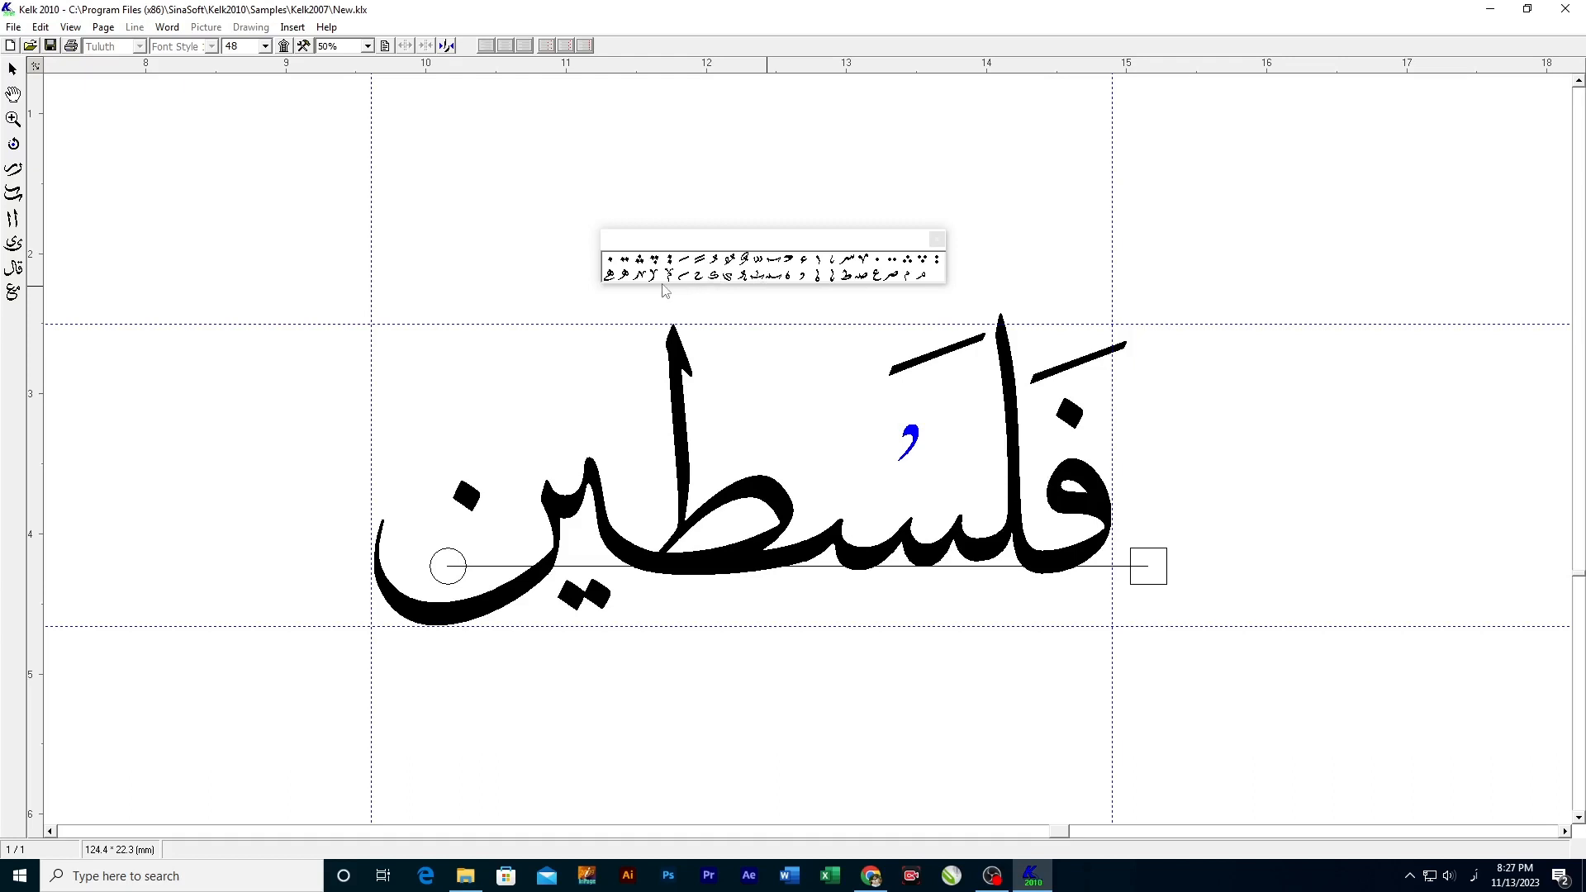
{"action": "left_click_drag", "start_coordinate": [858, 276], "coordinate": [951, 599]}
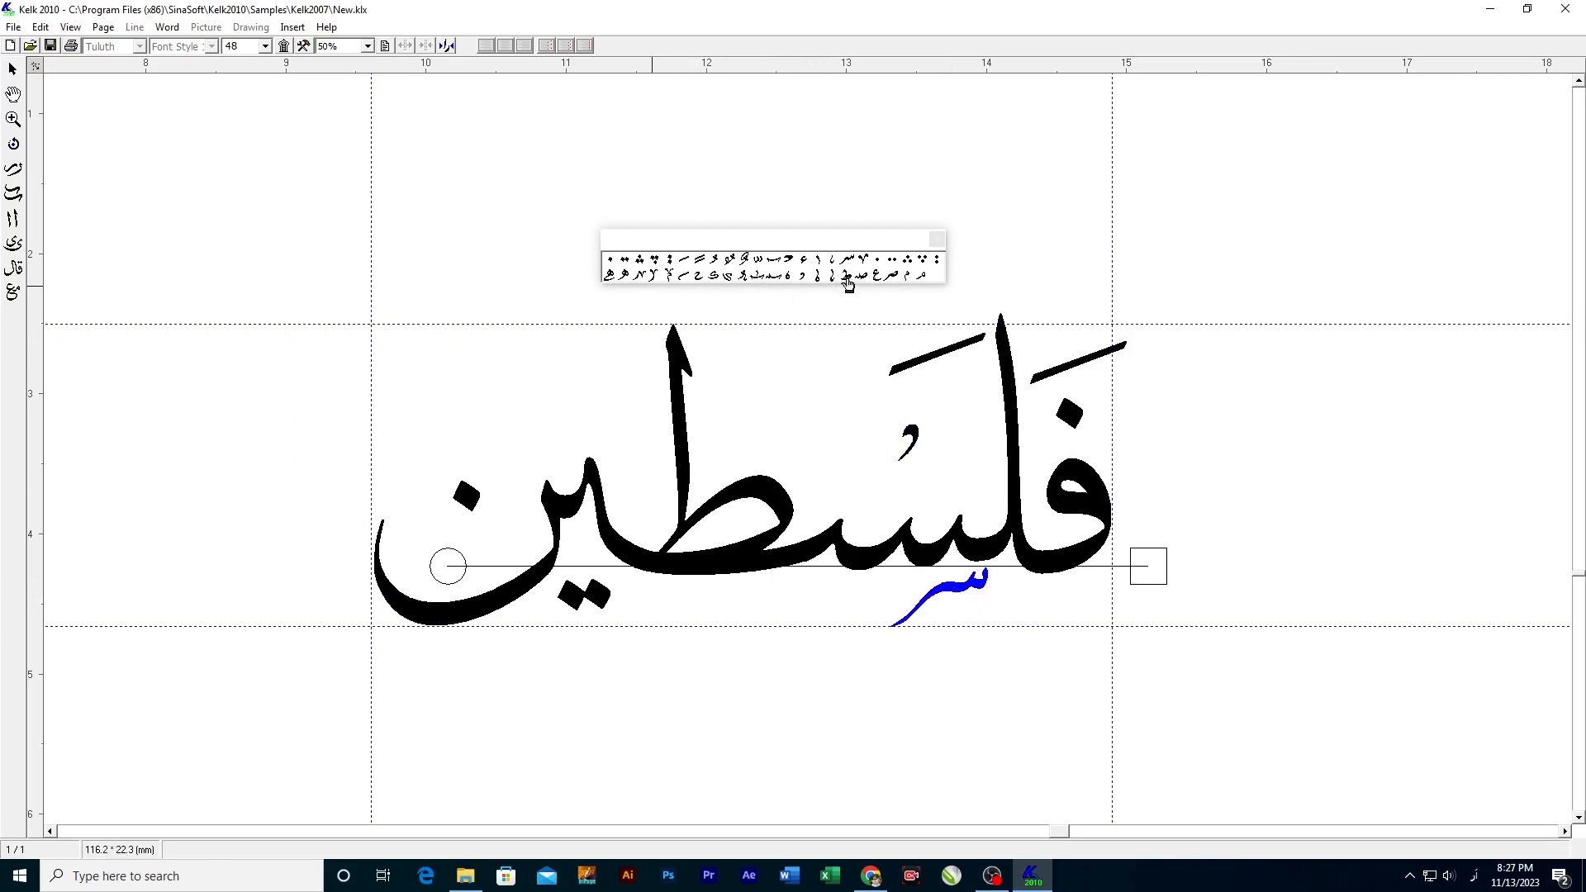
Step: Place a small ط mark beneath the letter ط with a kasra stroke below it
{"action": "left_click_drag", "start_coordinate": [848, 280], "coordinate": [721, 622]}
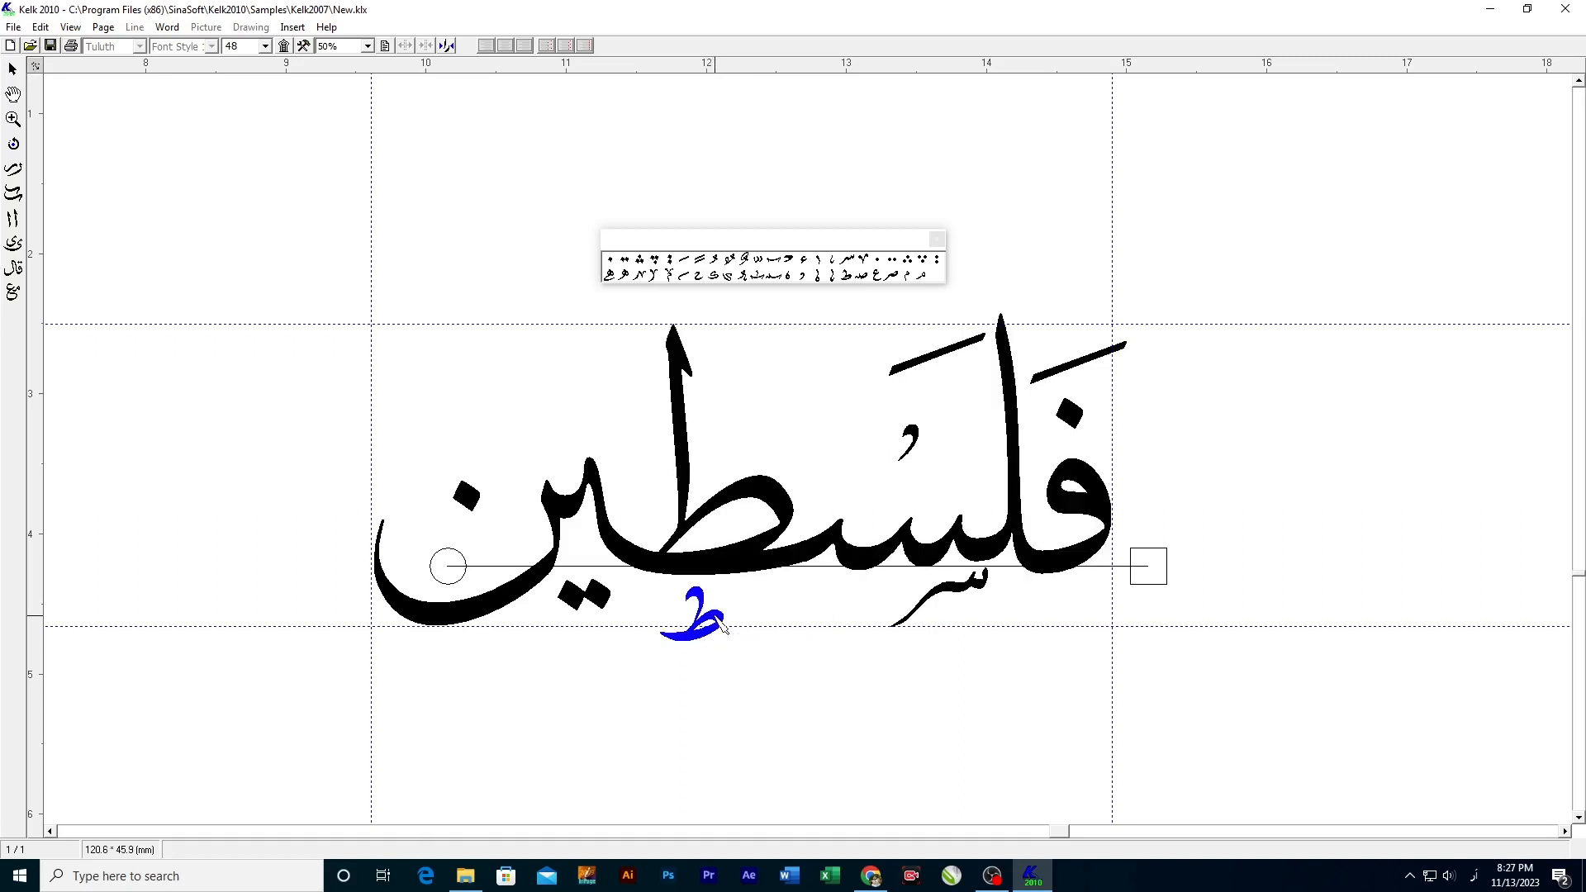
{"action": "left_click", "coordinate": [682, 261]}
{"action": "left_click", "coordinate": [729, 641]}
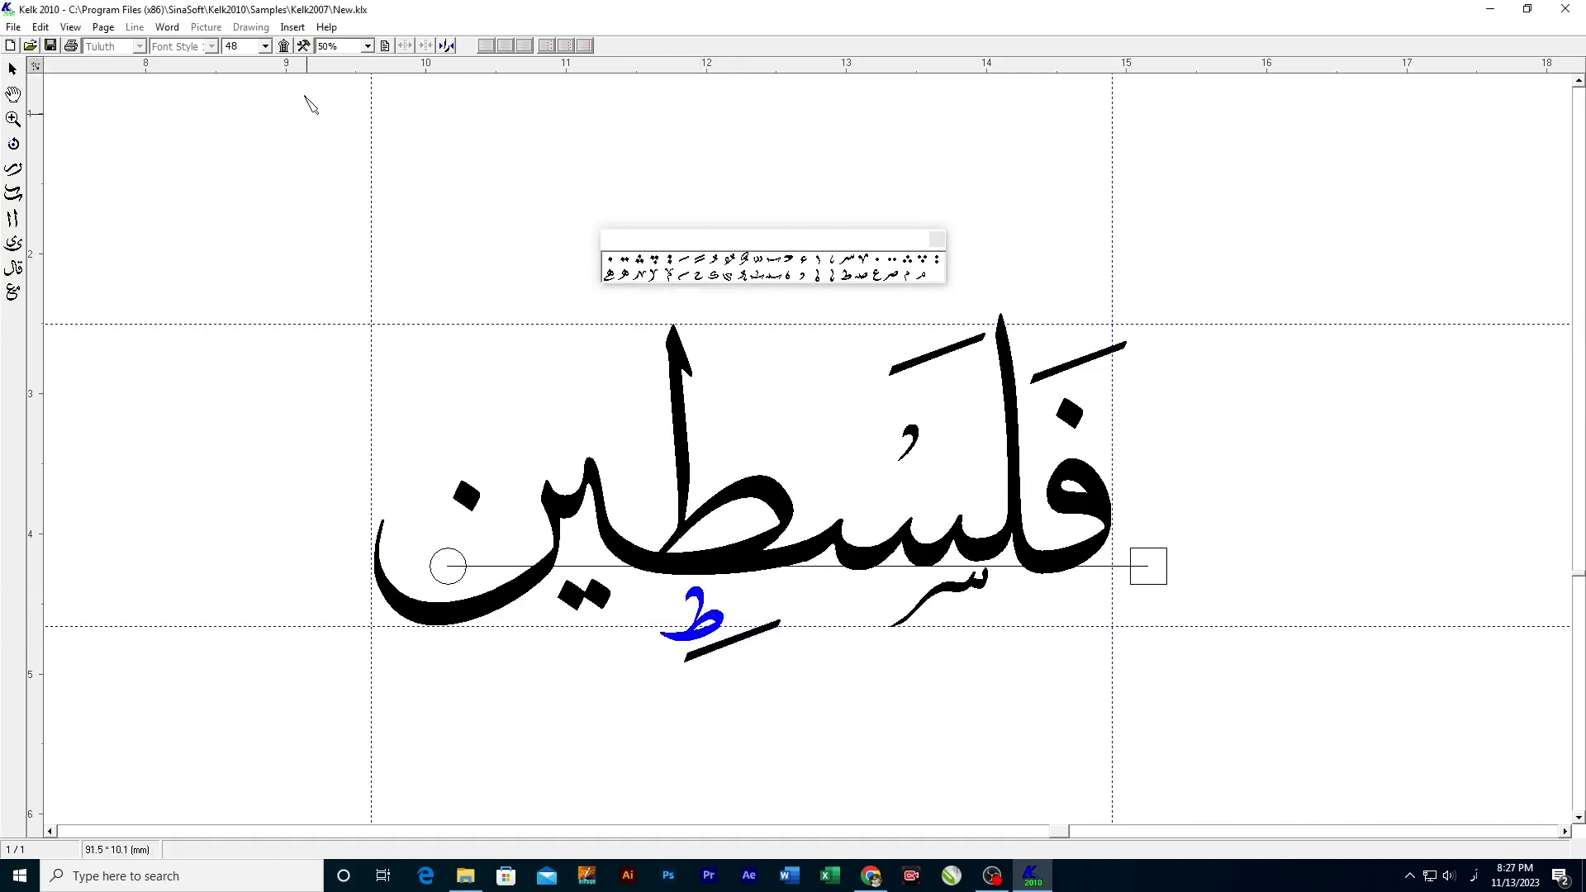
Step: Set the small ط mark's size to 36 and move it and the kasra up and left, closer beneath the letter
{"action": "left_click", "coordinate": [266, 46]}
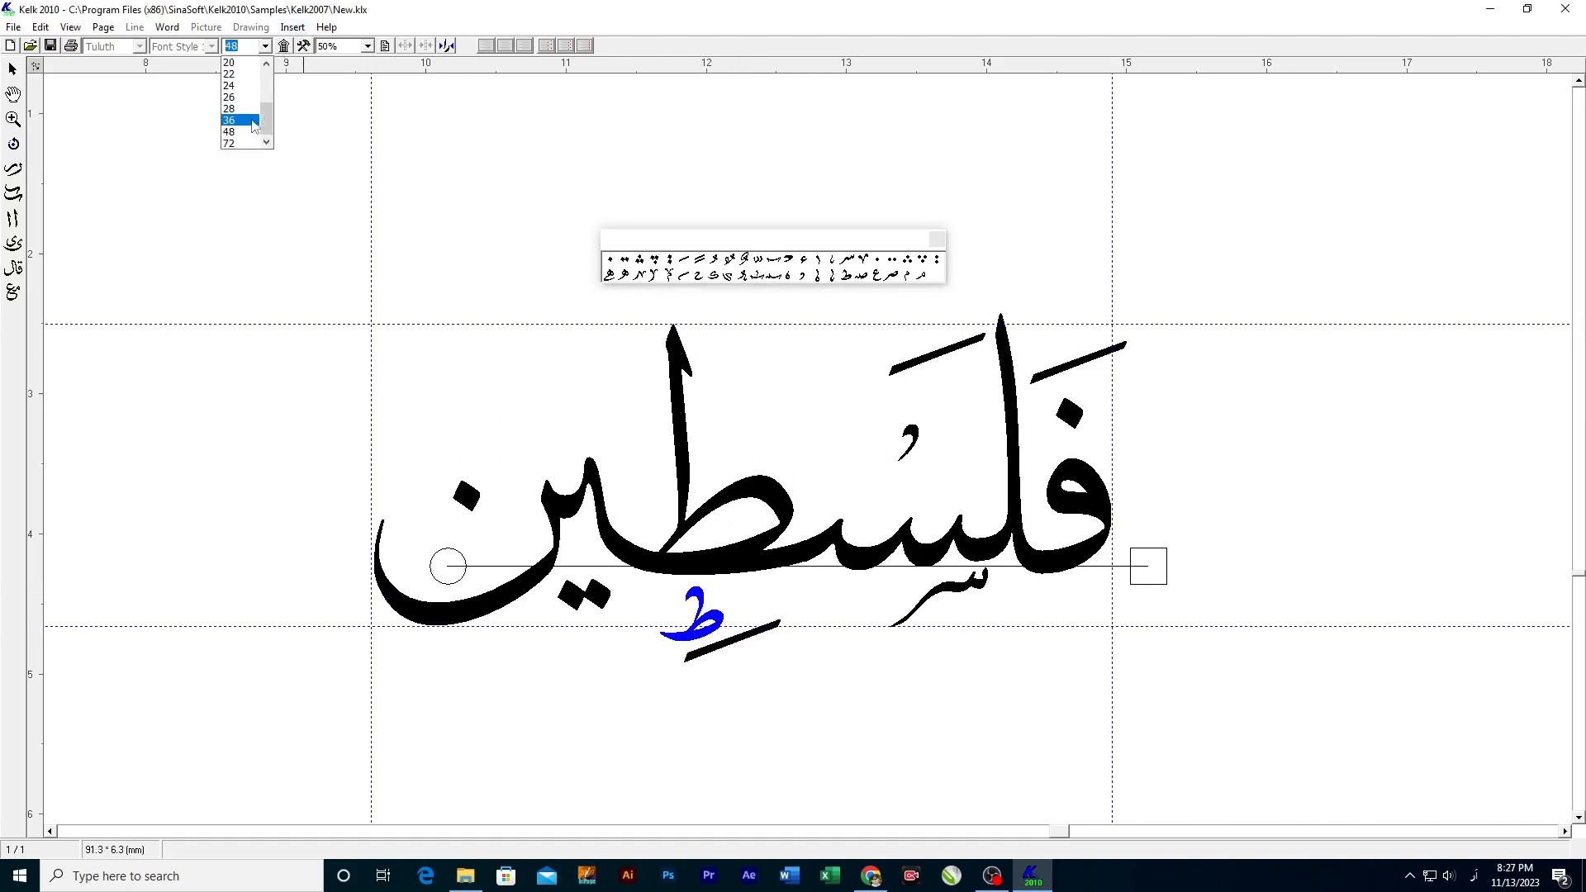
{"action": "left_click", "coordinate": [253, 125]}
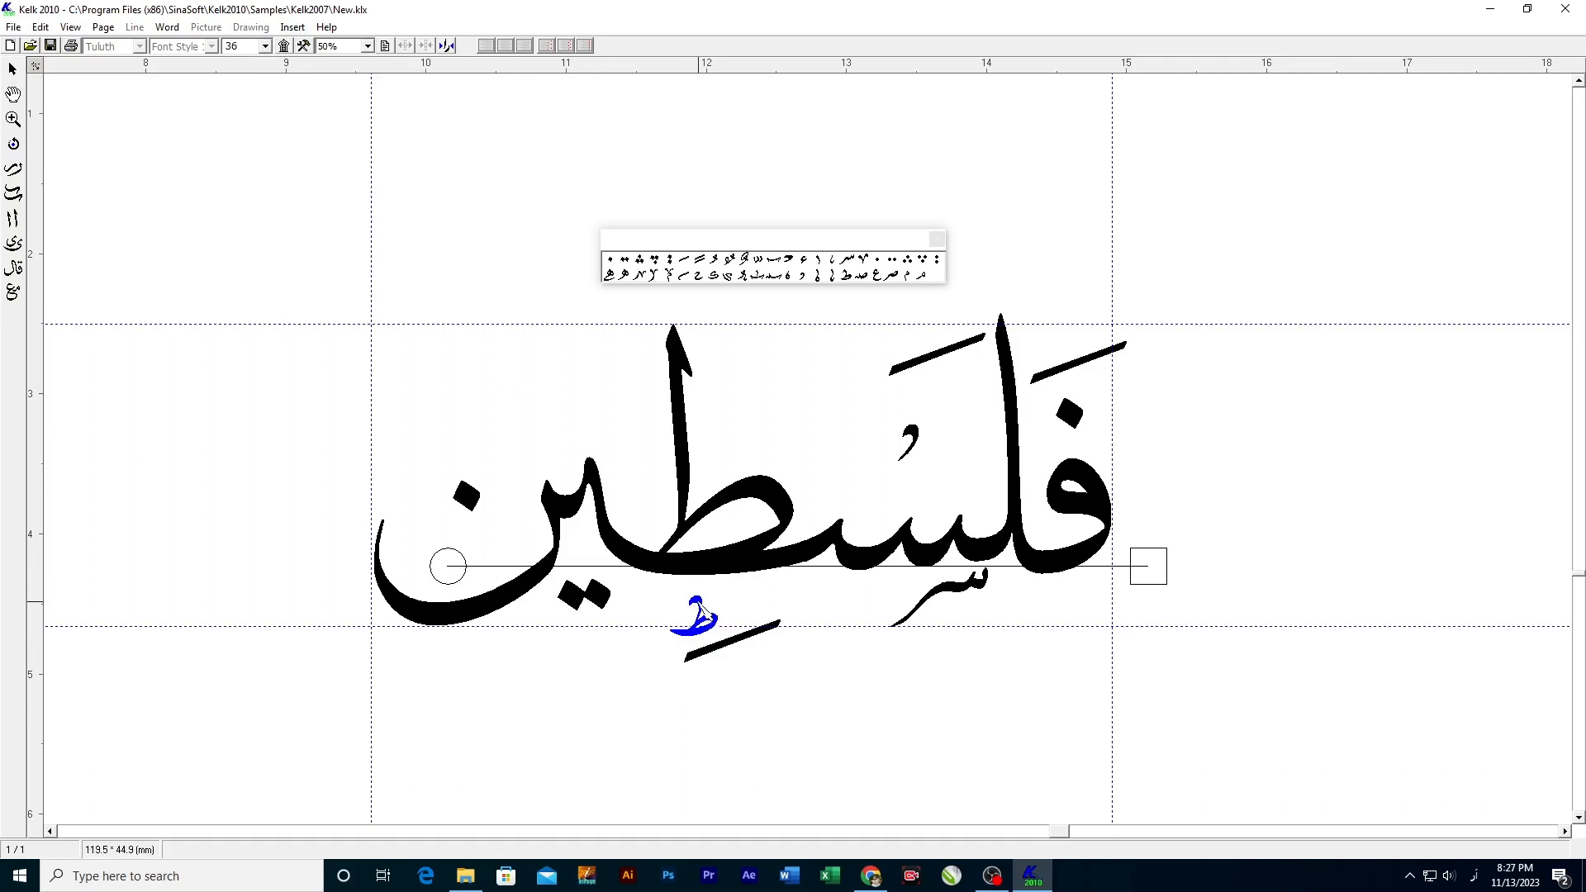
{"action": "left_click_drag", "start_coordinate": [699, 603], "coordinate": [703, 594]}
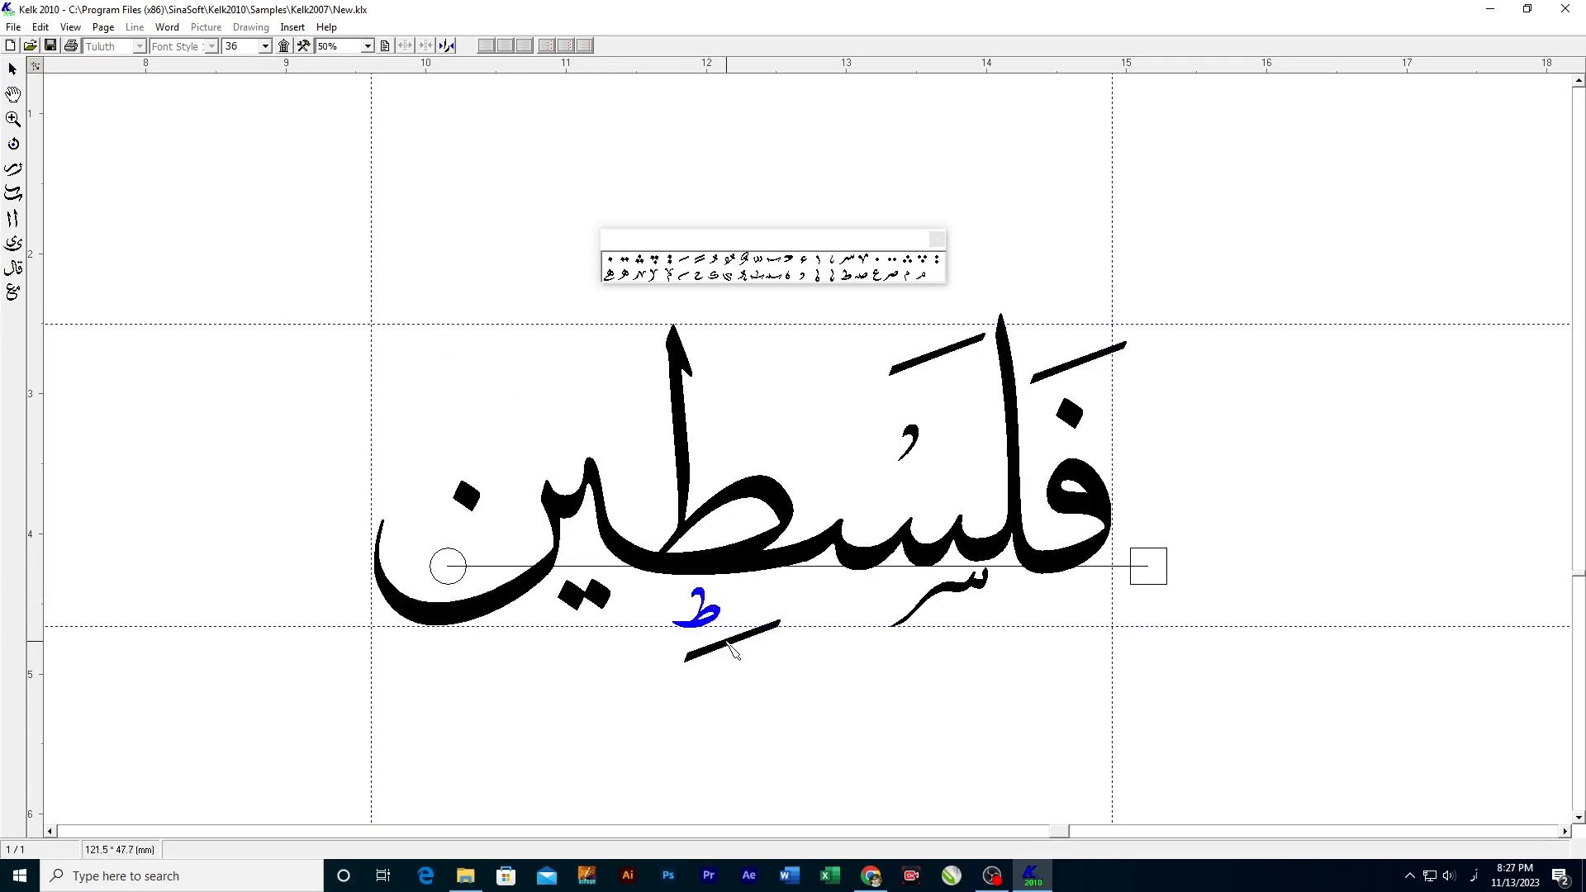
{"action": "mouse_move", "coordinate": [731, 647]}
{"action": "left_mouse_down"}
{"action": "mouse_move", "coordinate": [662, 606]}
{"action": "mouse_move", "coordinate": [715, 635]}
{"action": "mouse_move", "coordinate": [684, 615]}
{"action": "left_mouse_up"}
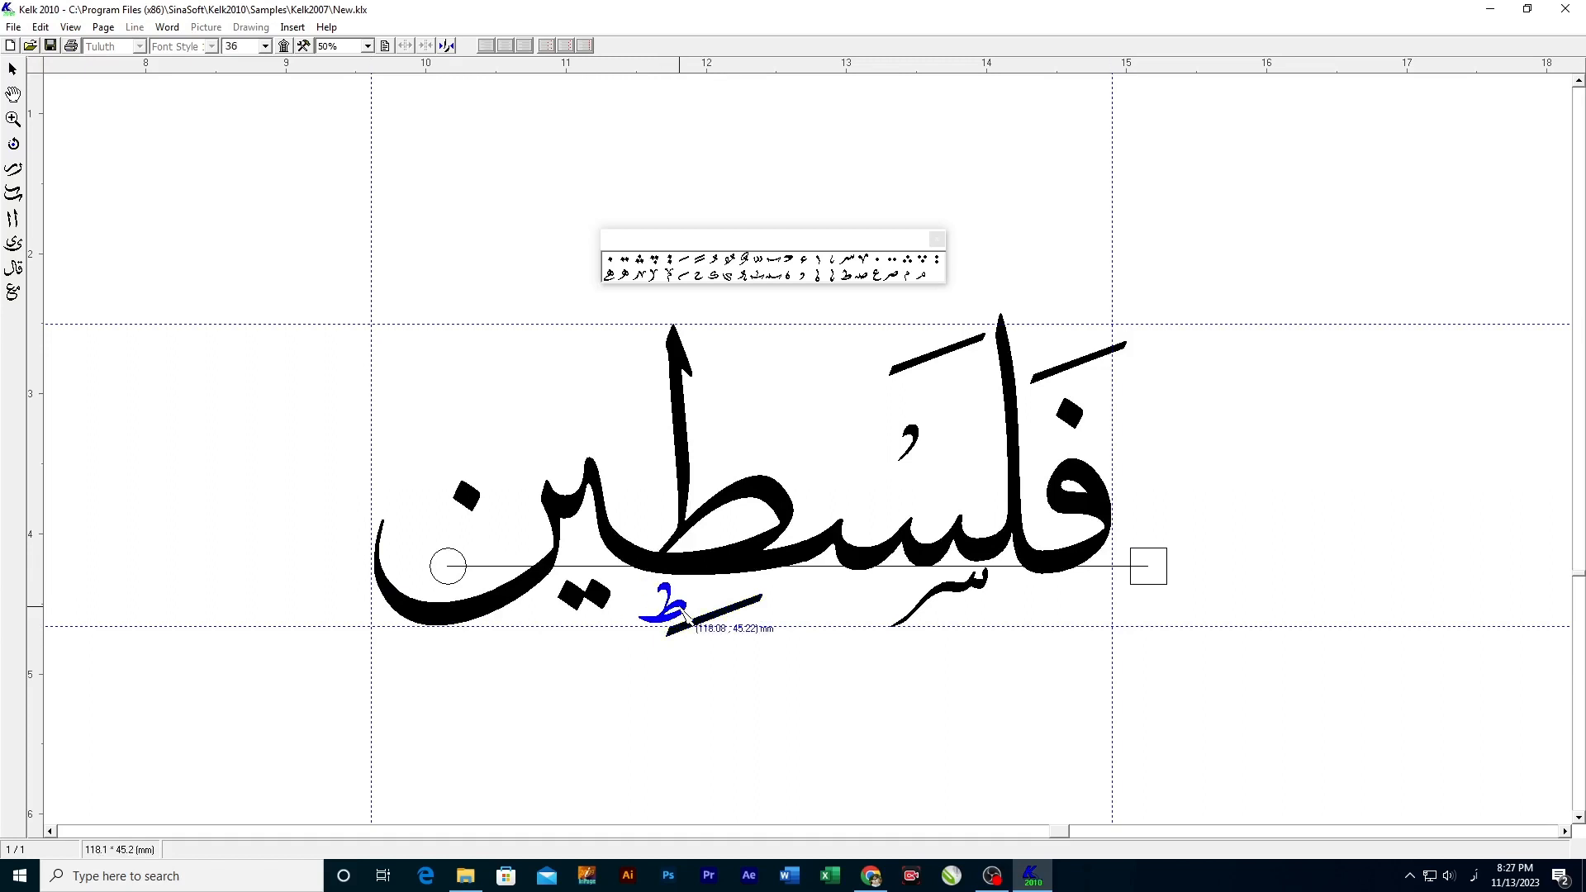
Step: Place a small comma-shaped mark above the ي
{"action": "left_click", "coordinate": [804, 277]}
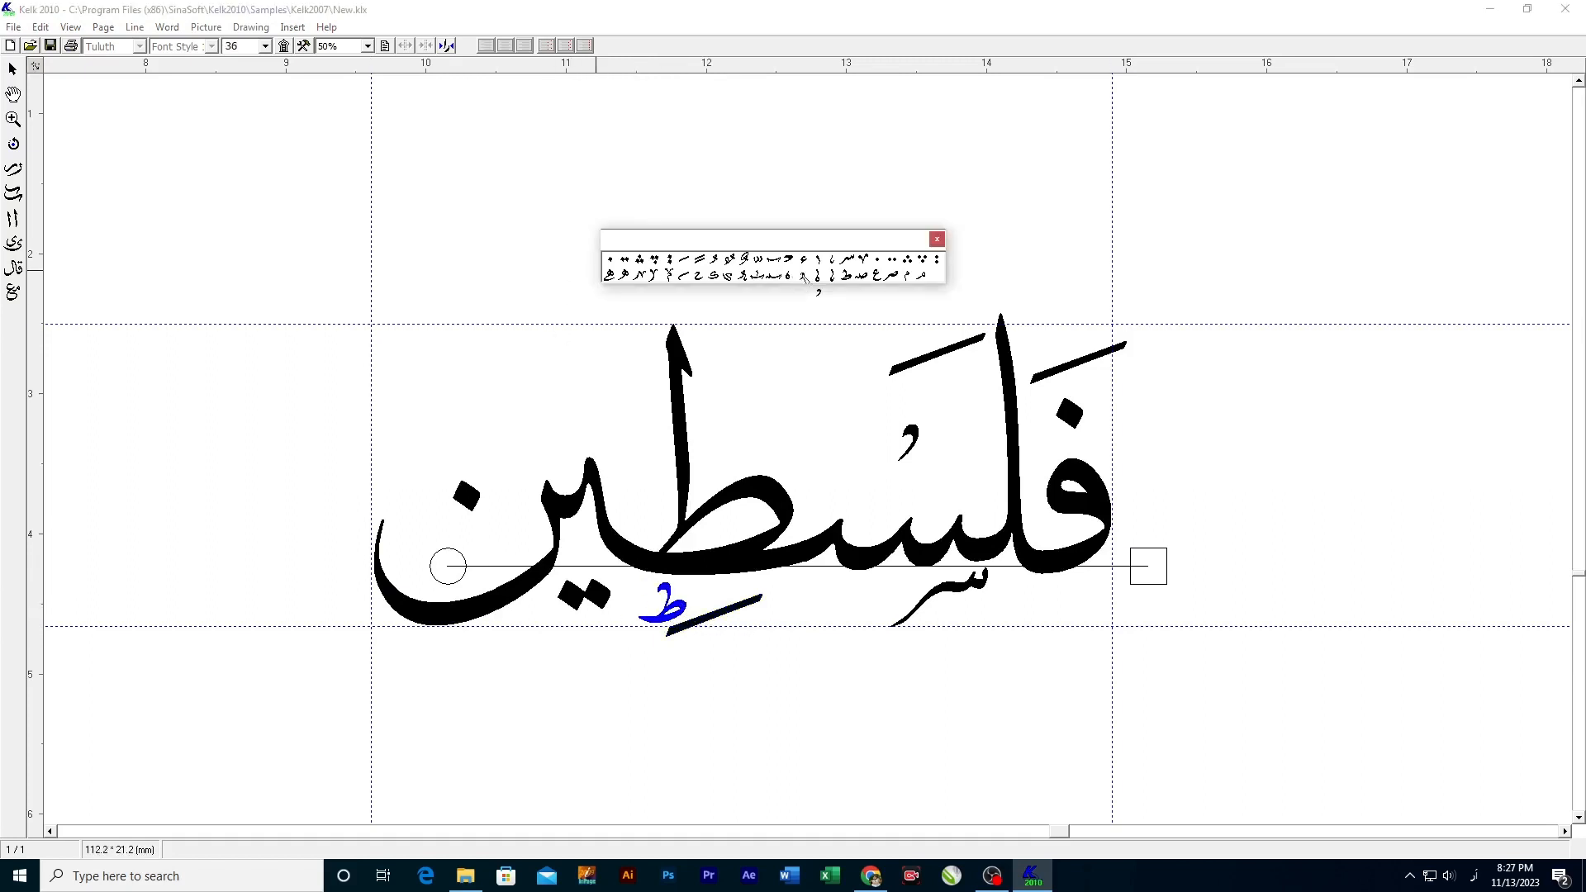
{"action": "left_click", "coordinate": [565, 444]}
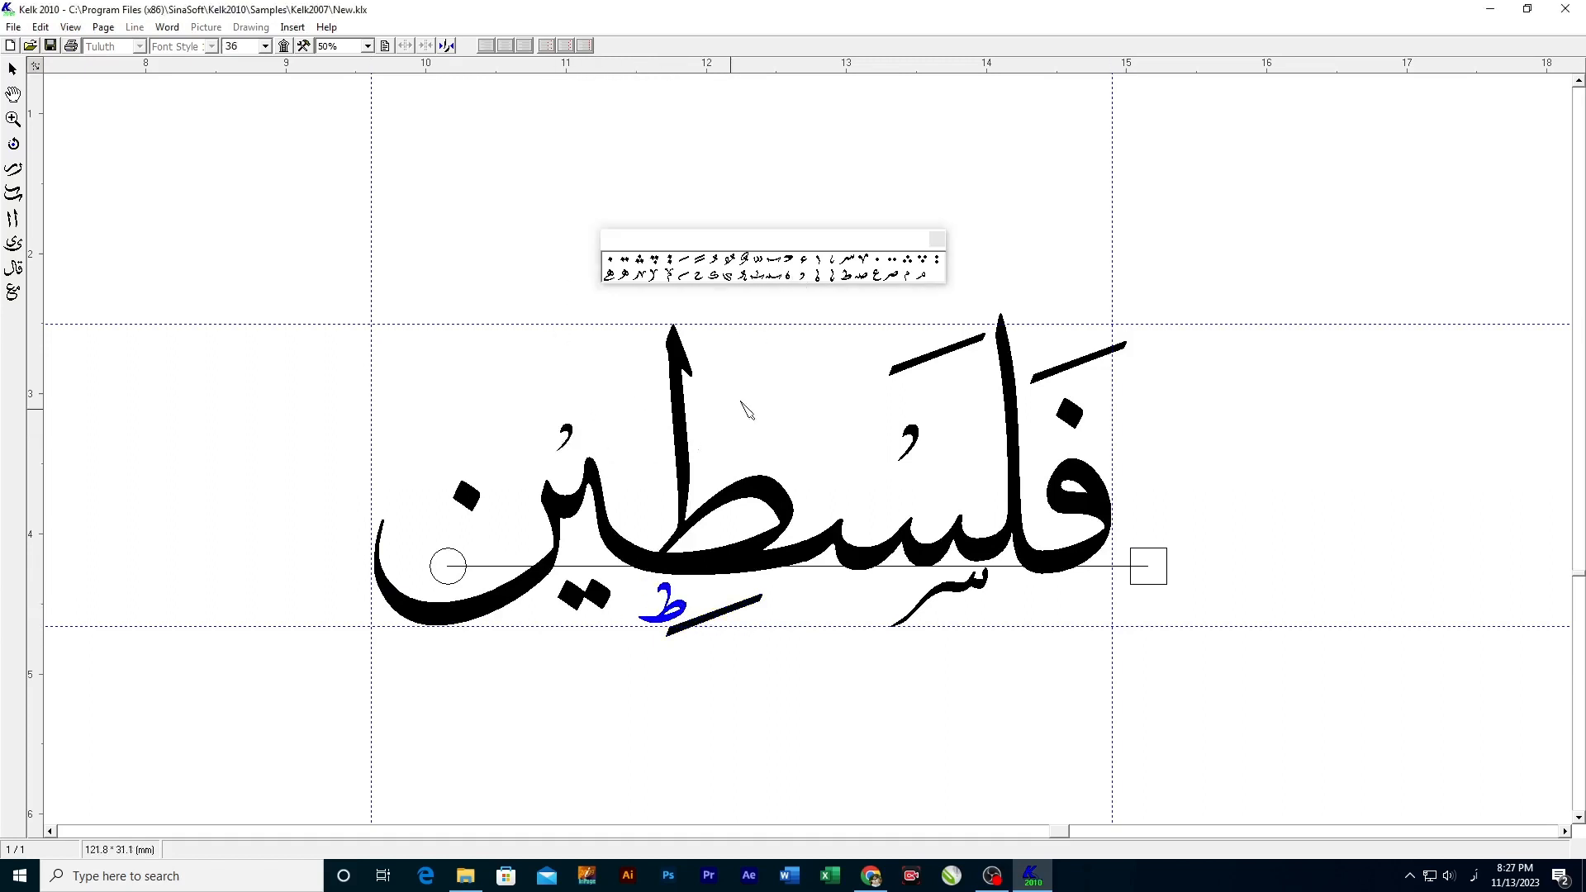
Step: Place a small hooked stroke above the bowl of the ط and a longer curved stroke just outside the ن's open end
{"action": "left_click", "coordinate": [831, 269]}
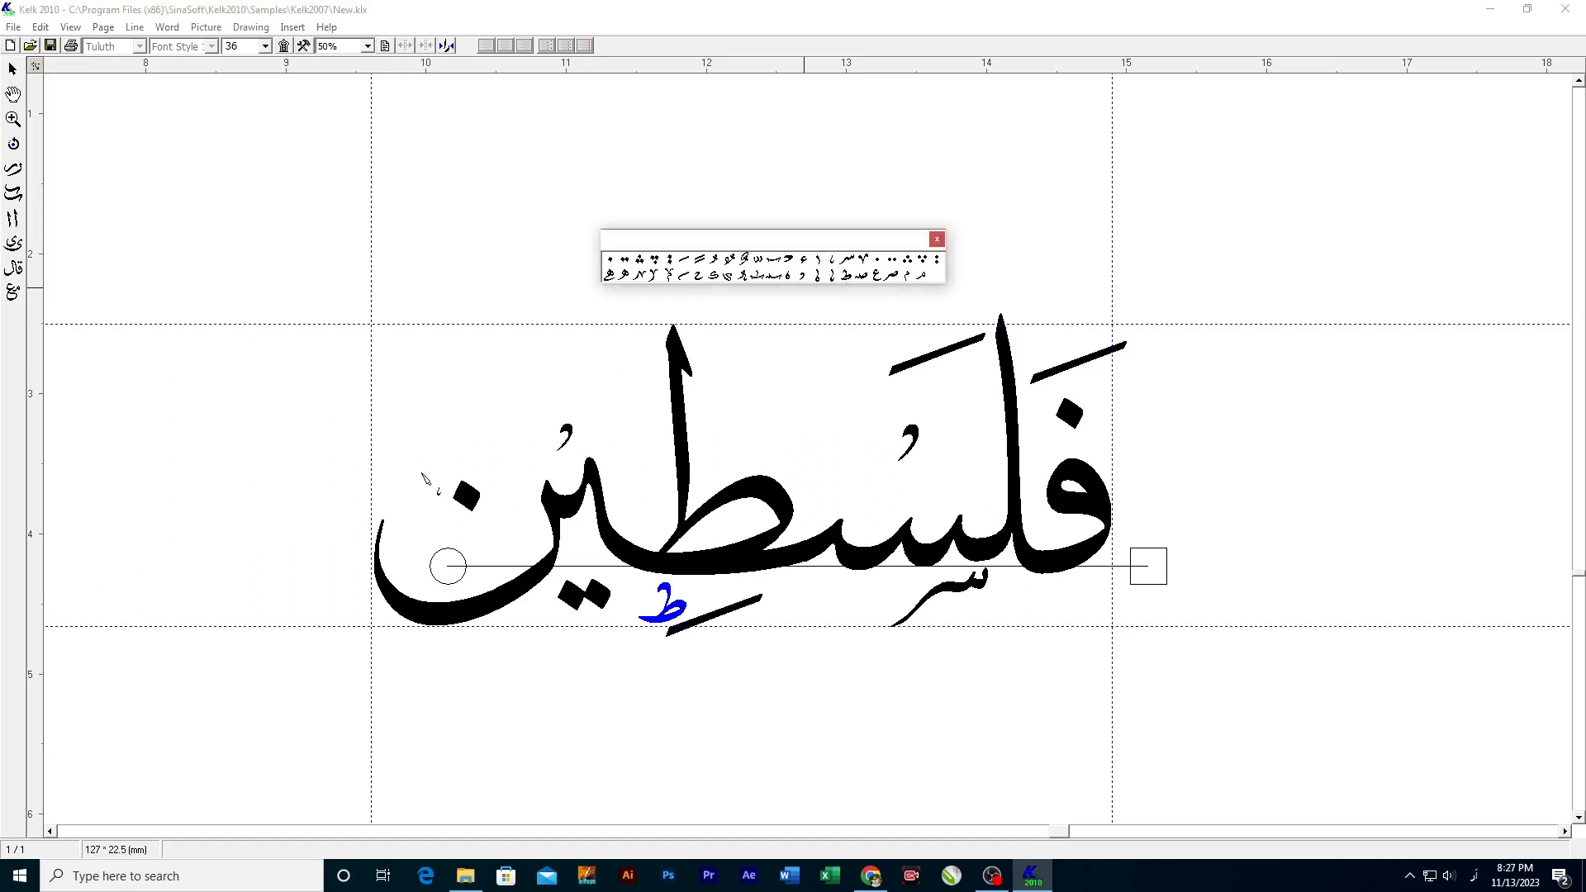
{"action": "left_click", "coordinate": [752, 424]}
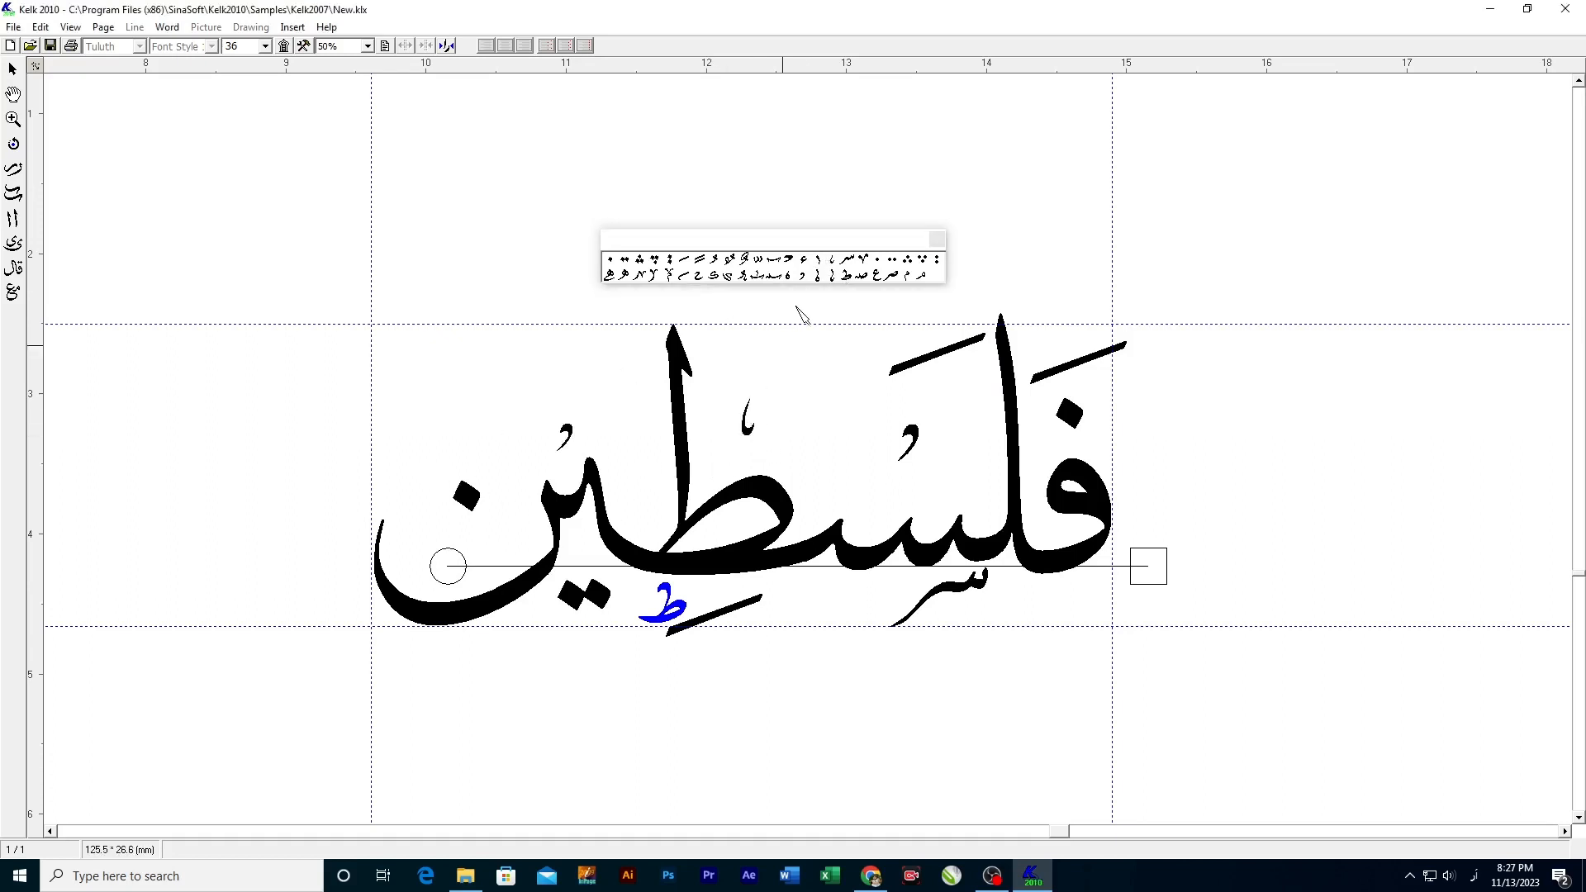
{"action": "left_click", "coordinate": [830, 275]}
{"action": "left_click", "coordinate": [384, 502]}
{"action": "scroll", "coordinate": [364, 500], "scroll_direction": "up", "scroll_amount": 3}
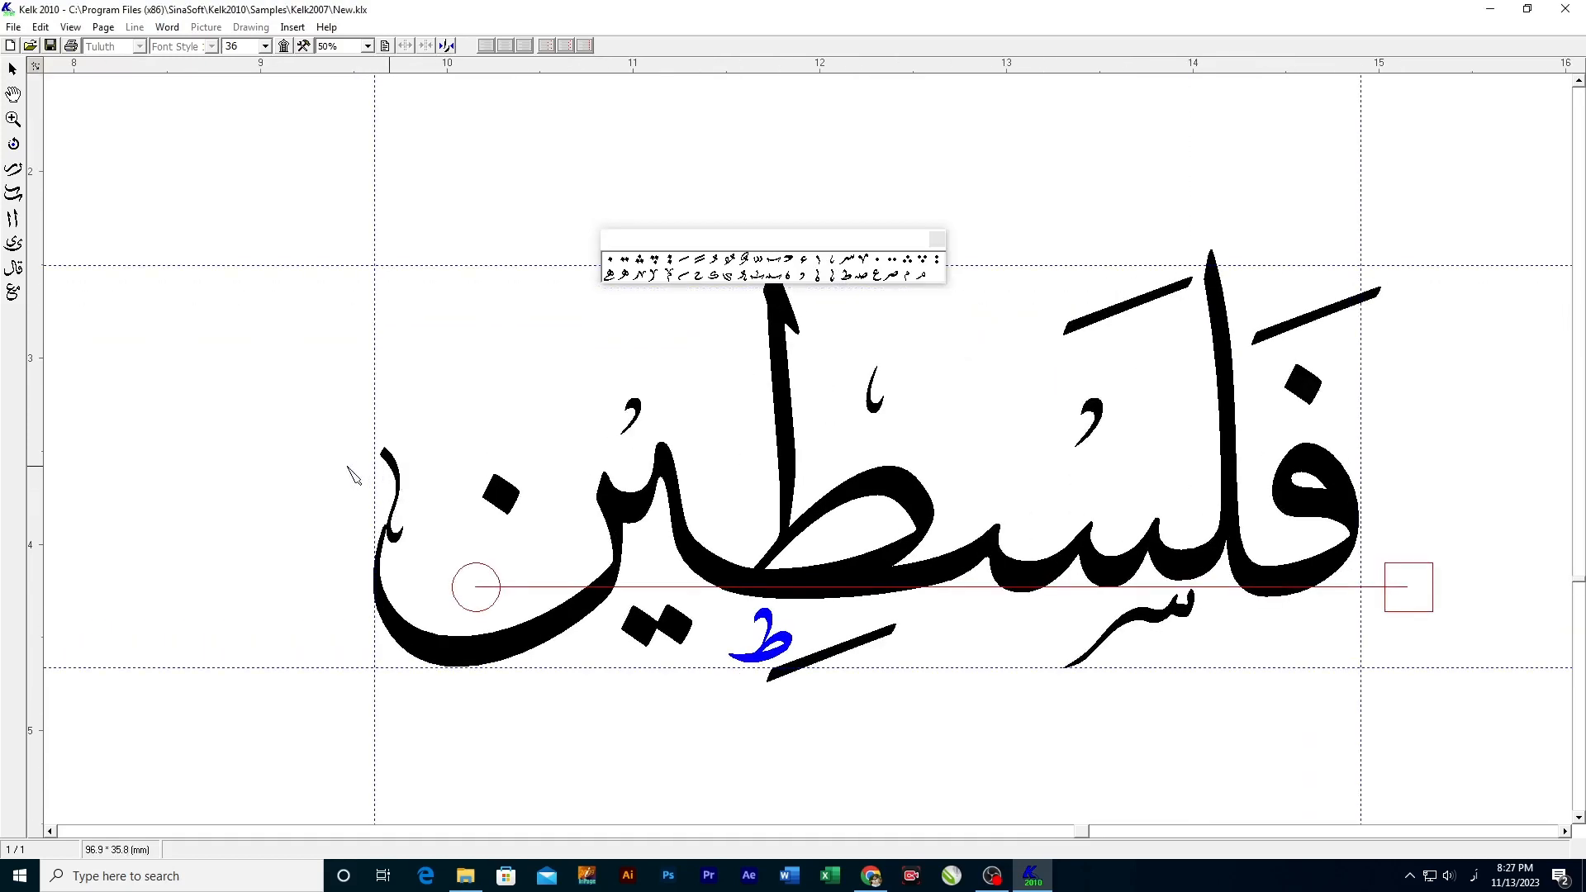
{"action": "left_click_drag", "start_coordinate": [396, 481], "coordinate": [382, 480]}
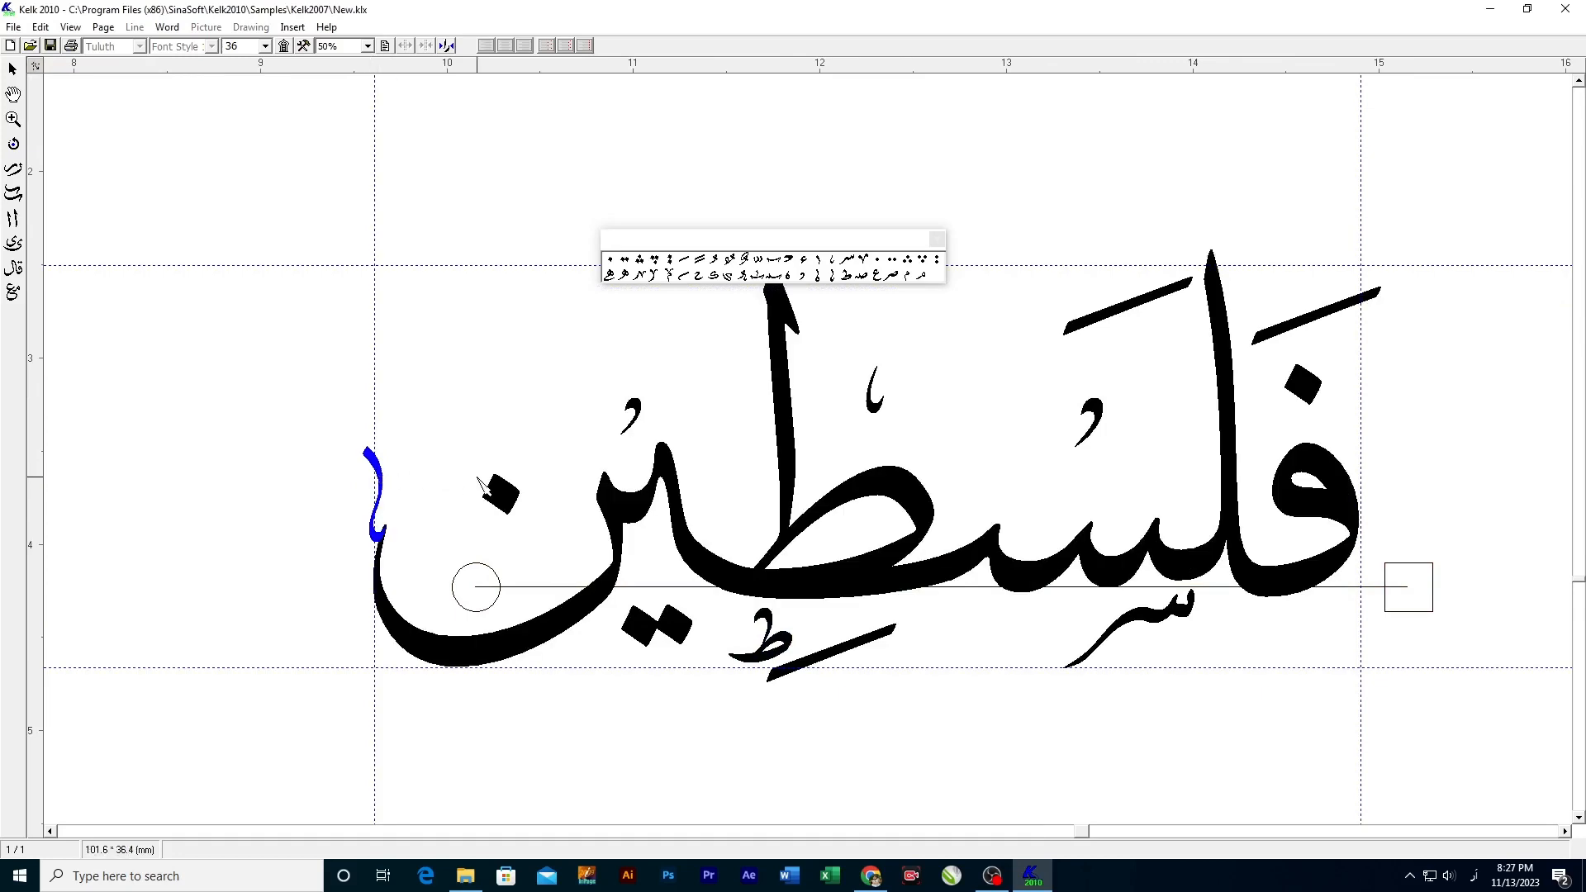
Step: Place small V-shaped marks above the join of ط and س and above the dot of the ن
{"action": "scroll", "coordinate": [485, 474], "scroll_direction": "up", "scroll_amount": 1}
{"action": "scroll", "coordinate": [592, 508], "scroll_direction": "down", "scroll_amount": 1}
{"action": "scroll", "coordinate": [593, 510], "scroll_direction": "down", "scroll_amount": 3}
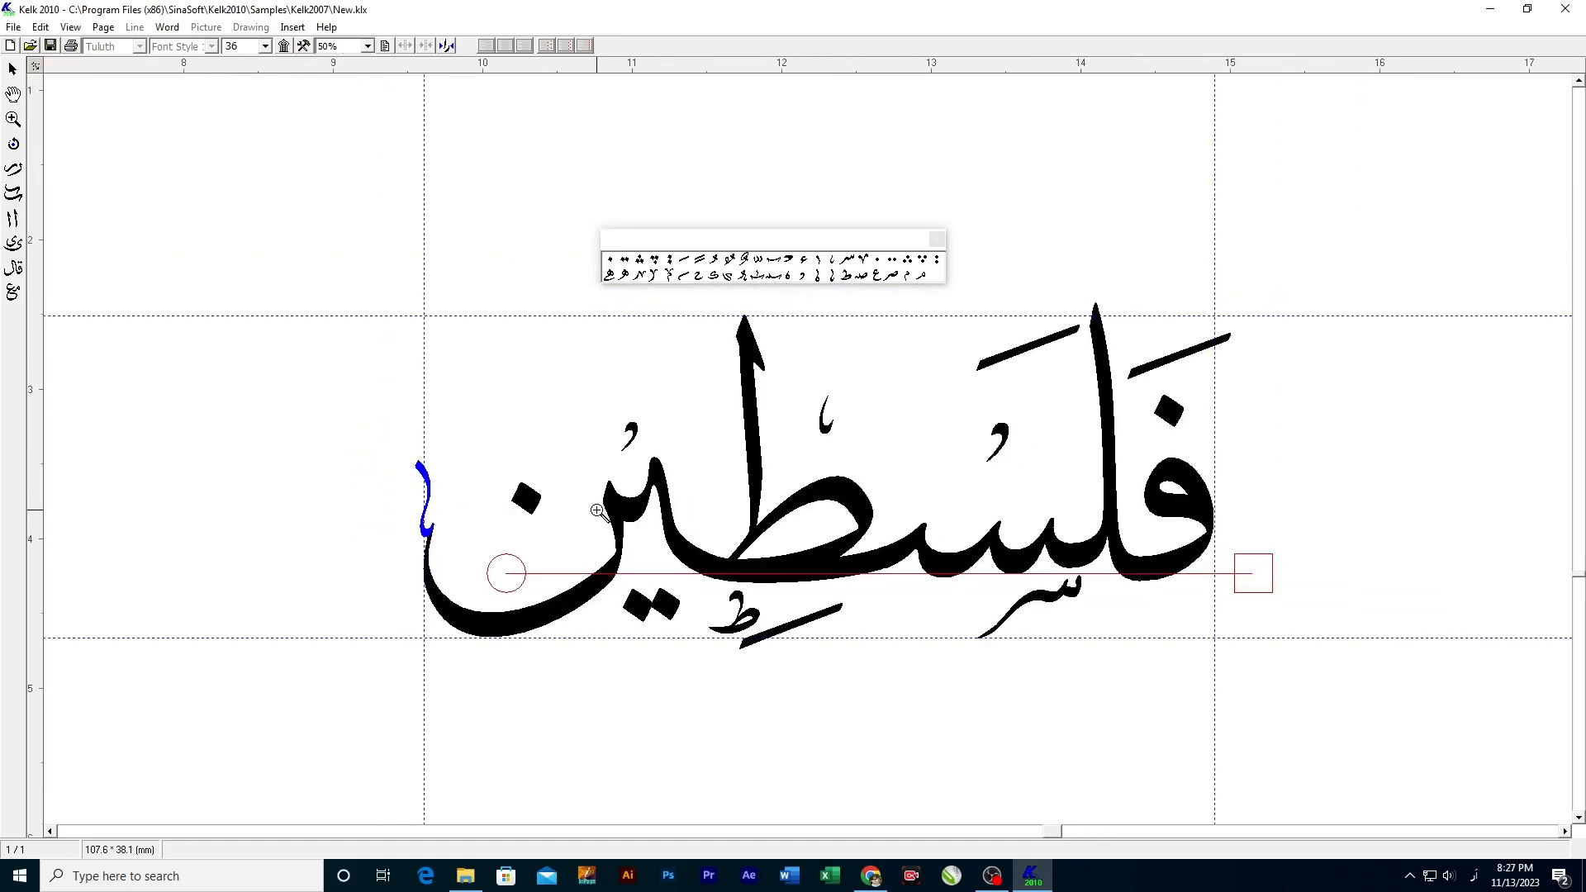
{"action": "left_click_drag", "start_coordinate": [691, 550], "coordinate": [698, 564]}
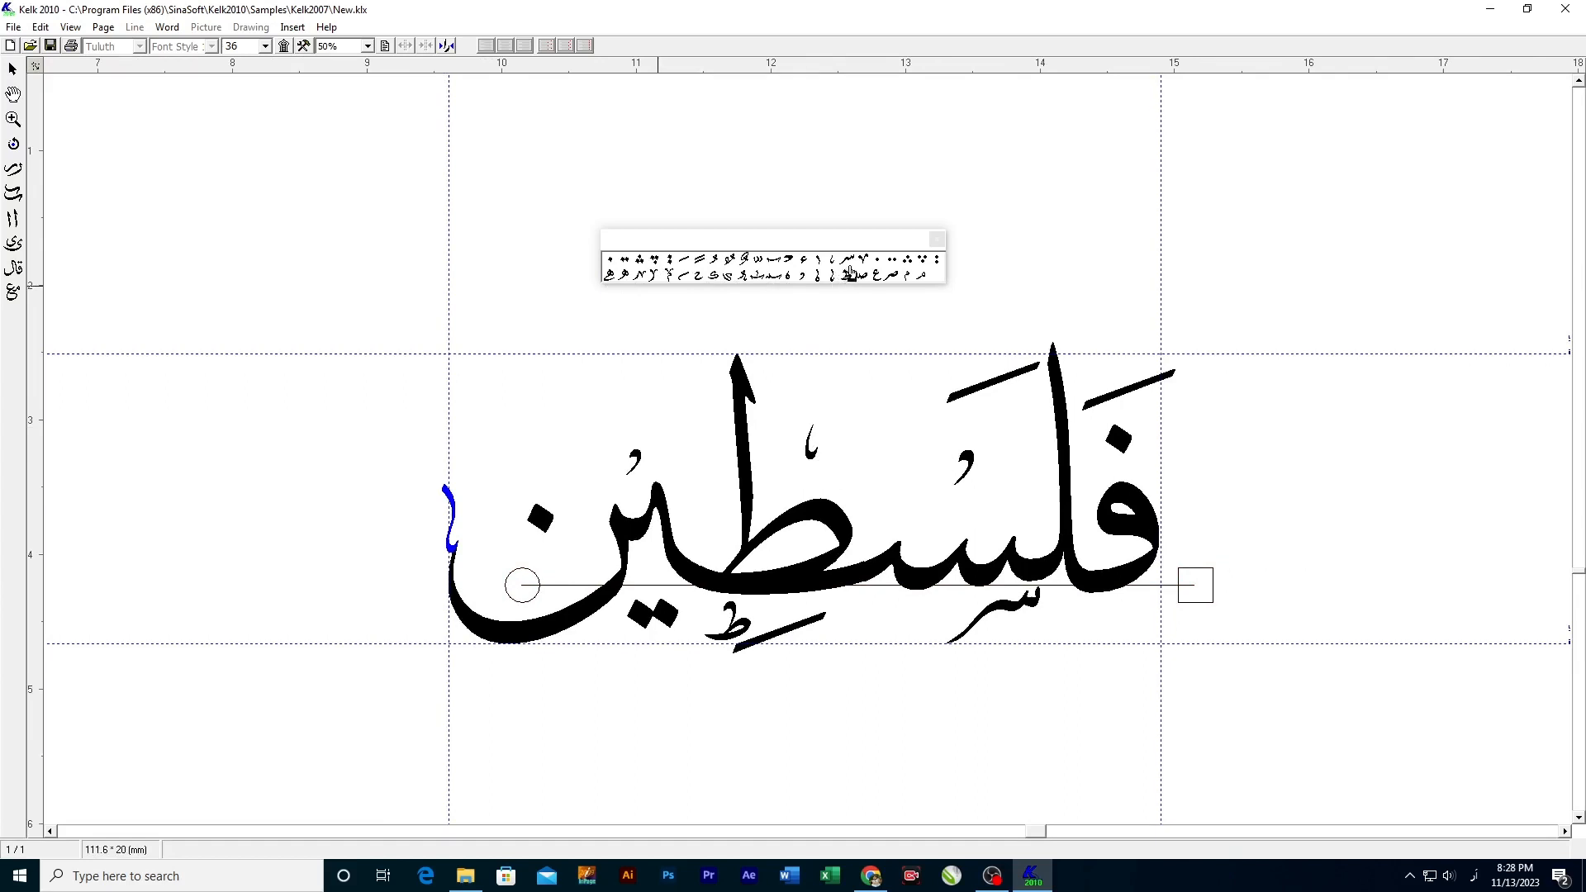
{"action": "left_click_drag", "start_coordinate": [863, 259], "coordinate": [873, 450]}
{"action": "left_click_drag", "start_coordinate": [867, 265], "coordinate": [525, 470]}
Step: Place small looped vertical marks beside the upright stems of the ط and the ل
{"action": "left_click_drag", "start_coordinate": [816, 276], "coordinate": [814, 284]}
{"action": "left_click_drag", "start_coordinate": [704, 479], "coordinate": [731, 480]}
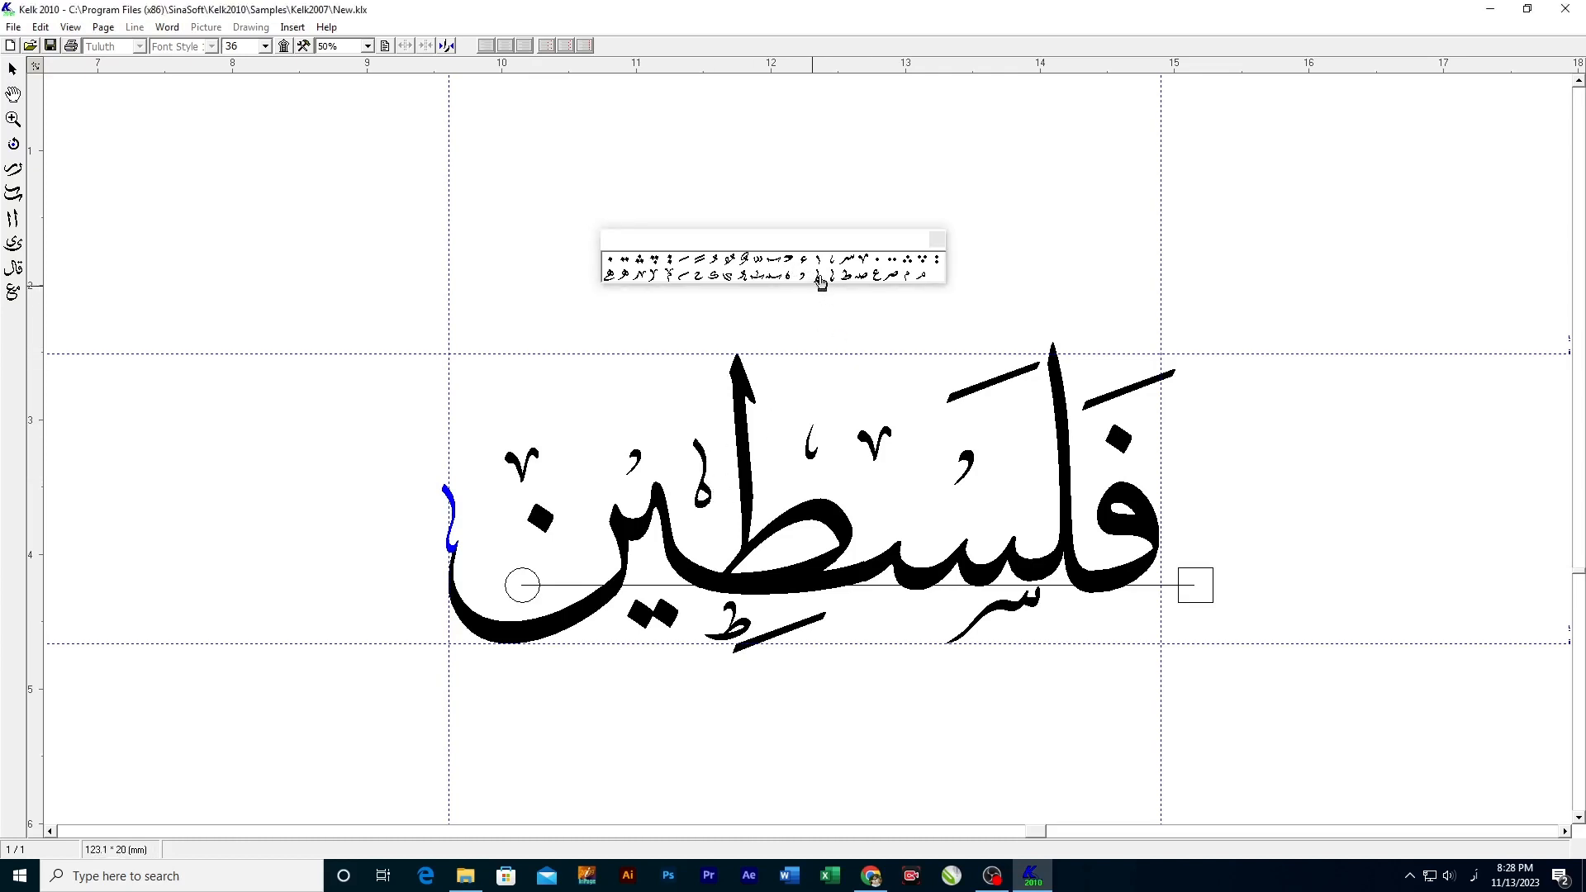
{"action": "left_click_drag", "start_coordinate": [818, 277], "coordinate": [829, 297]}
{"action": "left_click_drag", "start_coordinate": [1030, 467], "coordinate": [1038, 474]}
Step: Select the sample كلك line below the finished word and move it slightly upward
{"action": "left_click_drag", "start_coordinate": [852, 570], "coordinate": [884, 432]}
{"action": "left_click_drag", "start_coordinate": [944, 666], "coordinate": [918, 528]}
{"action": "left_click_drag", "start_coordinate": [873, 667], "coordinate": [942, 591]}
{"action": "scroll", "coordinate": [910, 579], "scroll_direction": "down", "scroll_amount": 3}
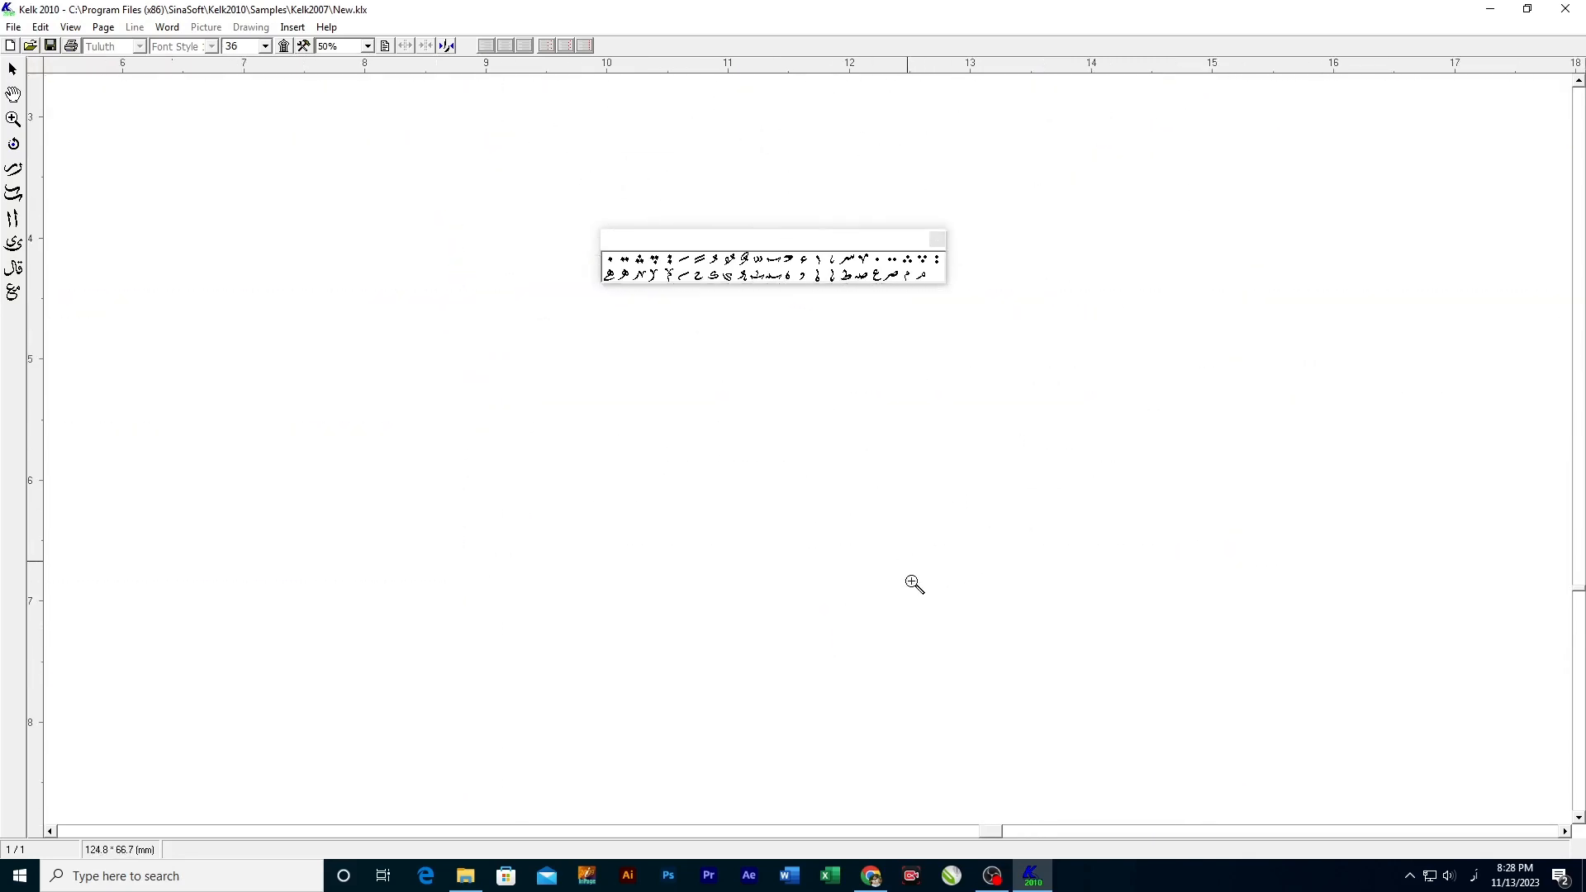
{"action": "scroll", "coordinate": [943, 619], "scroll_direction": "down", "scroll_amount": 1}
{"action": "left_click_drag", "start_coordinate": [937, 653], "coordinate": [874, 432]}
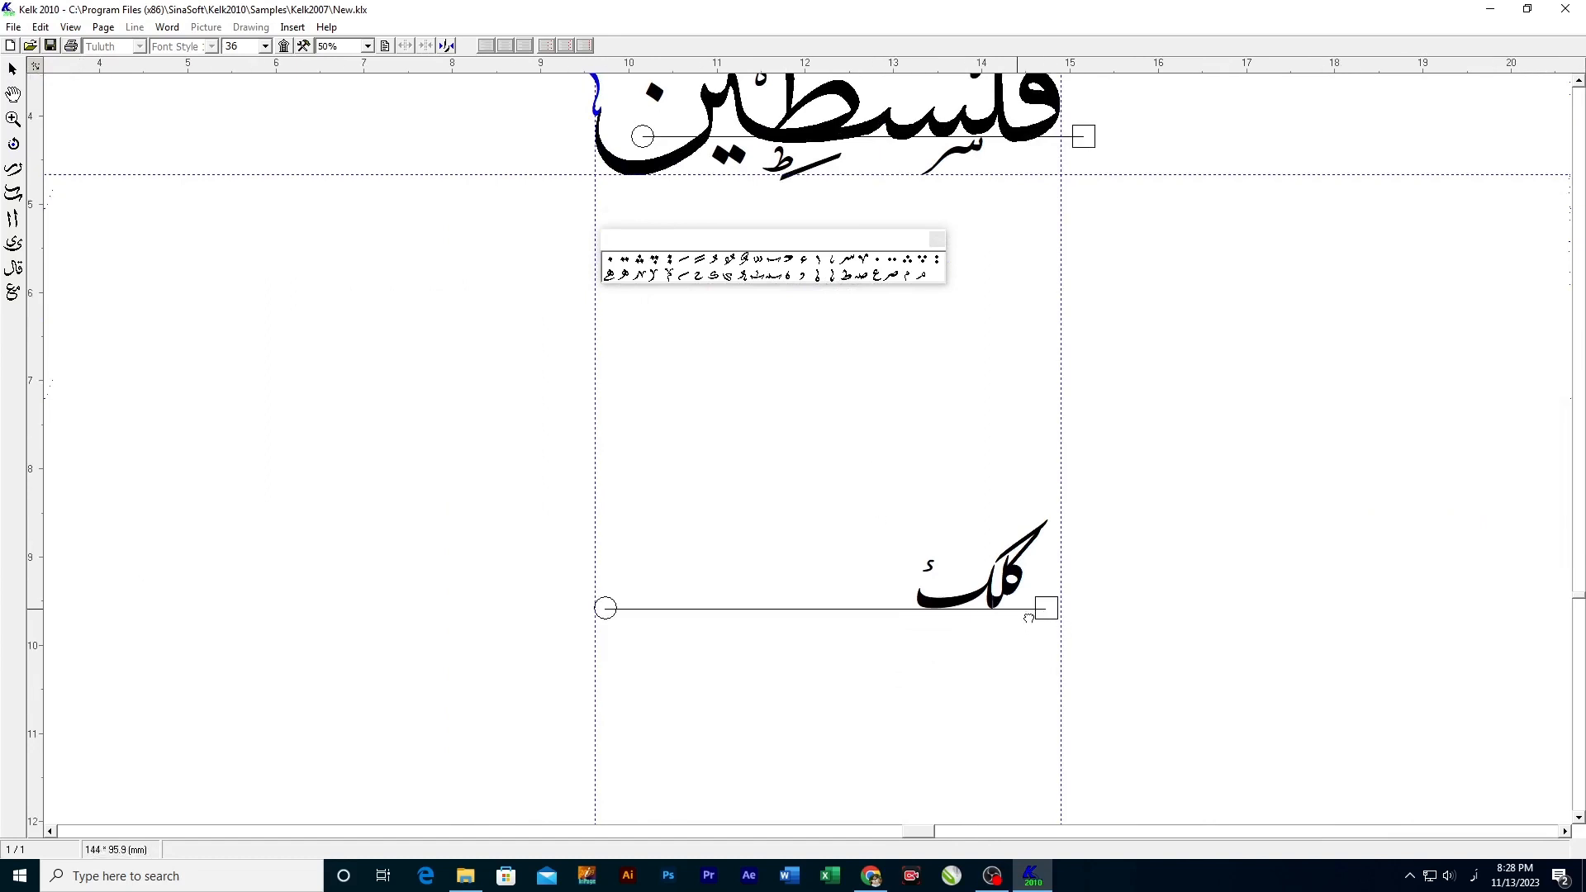
{"action": "left_click_drag", "start_coordinate": [1035, 613], "coordinate": [1041, 588]}
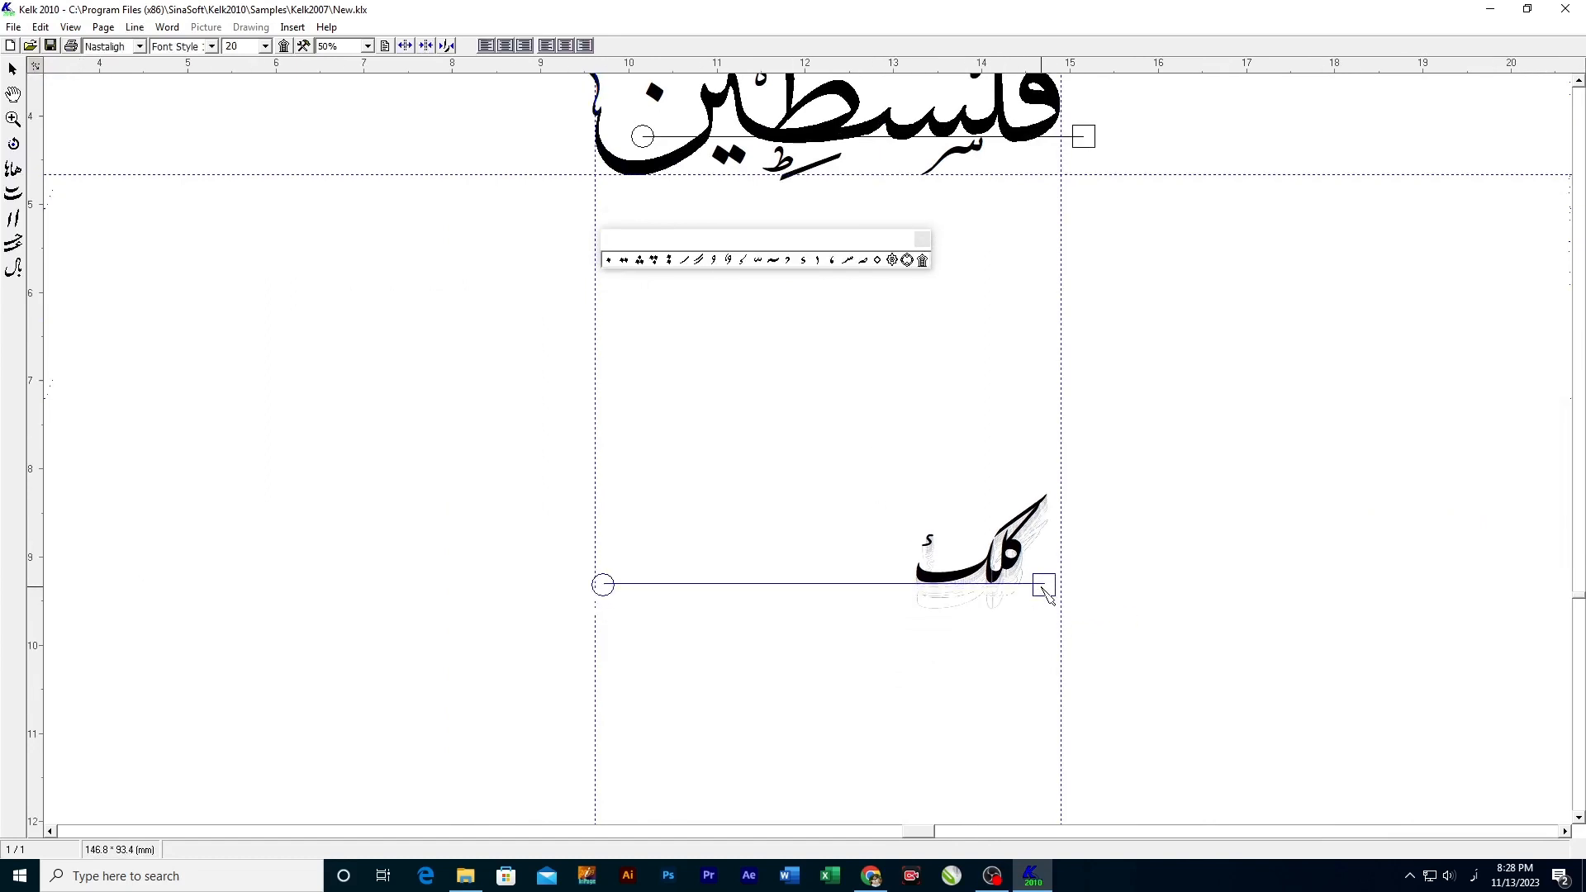
Step: In the كلك line's properties, choose Operating System text input and replace the text with لبيك يا اقصى
{"action": "right_click", "coordinate": [1042, 589]}
{"action": "left_click", "coordinate": [1099, 707]}
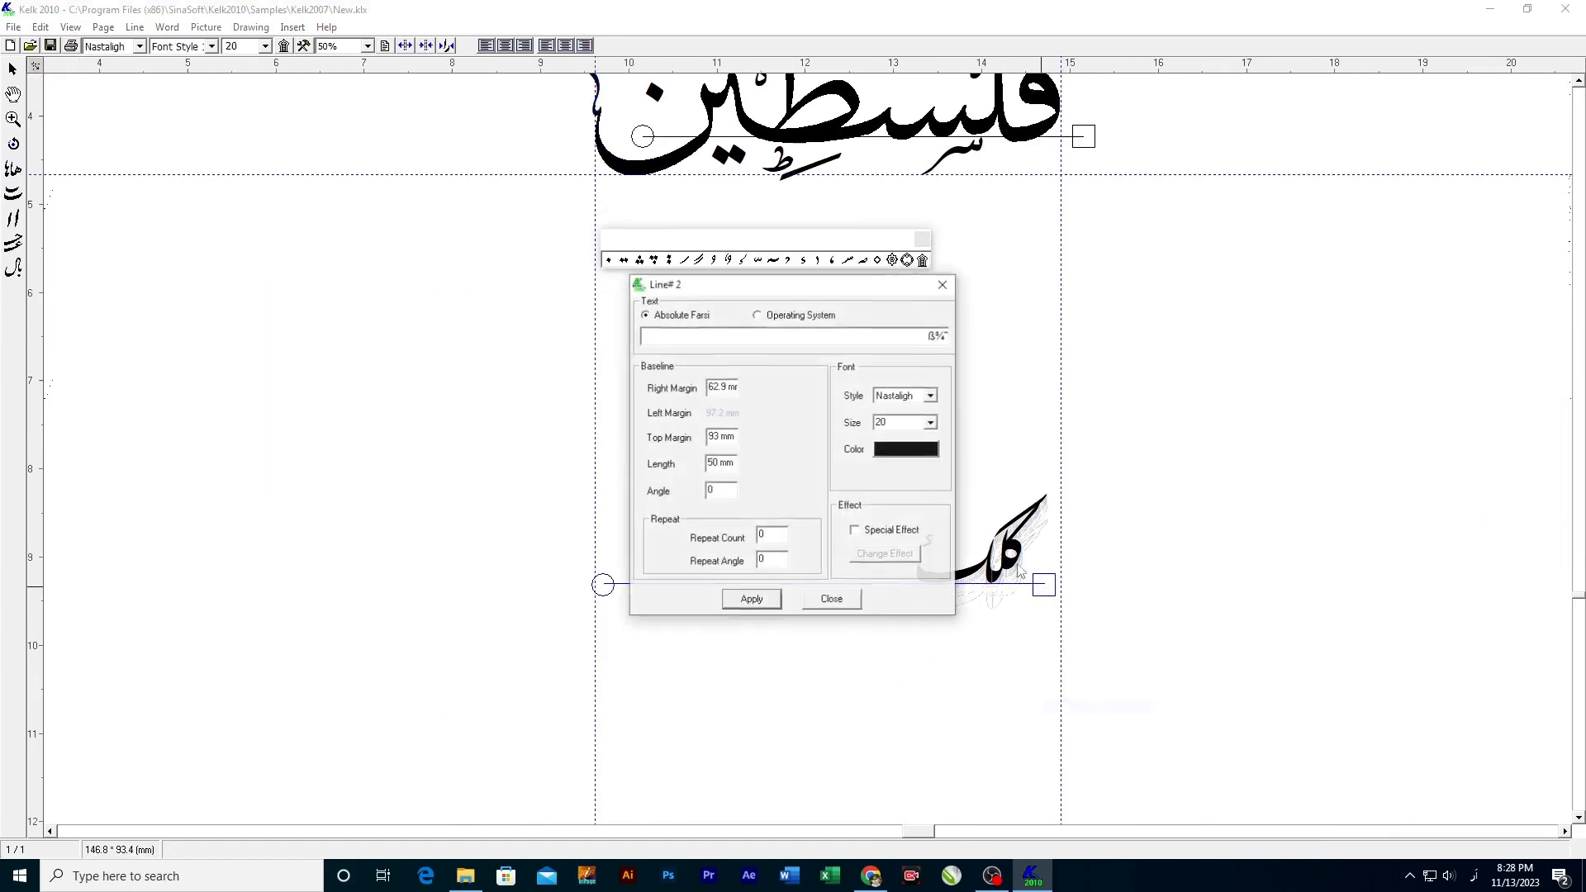
{"action": "left_click", "coordinate": [820, 317]}
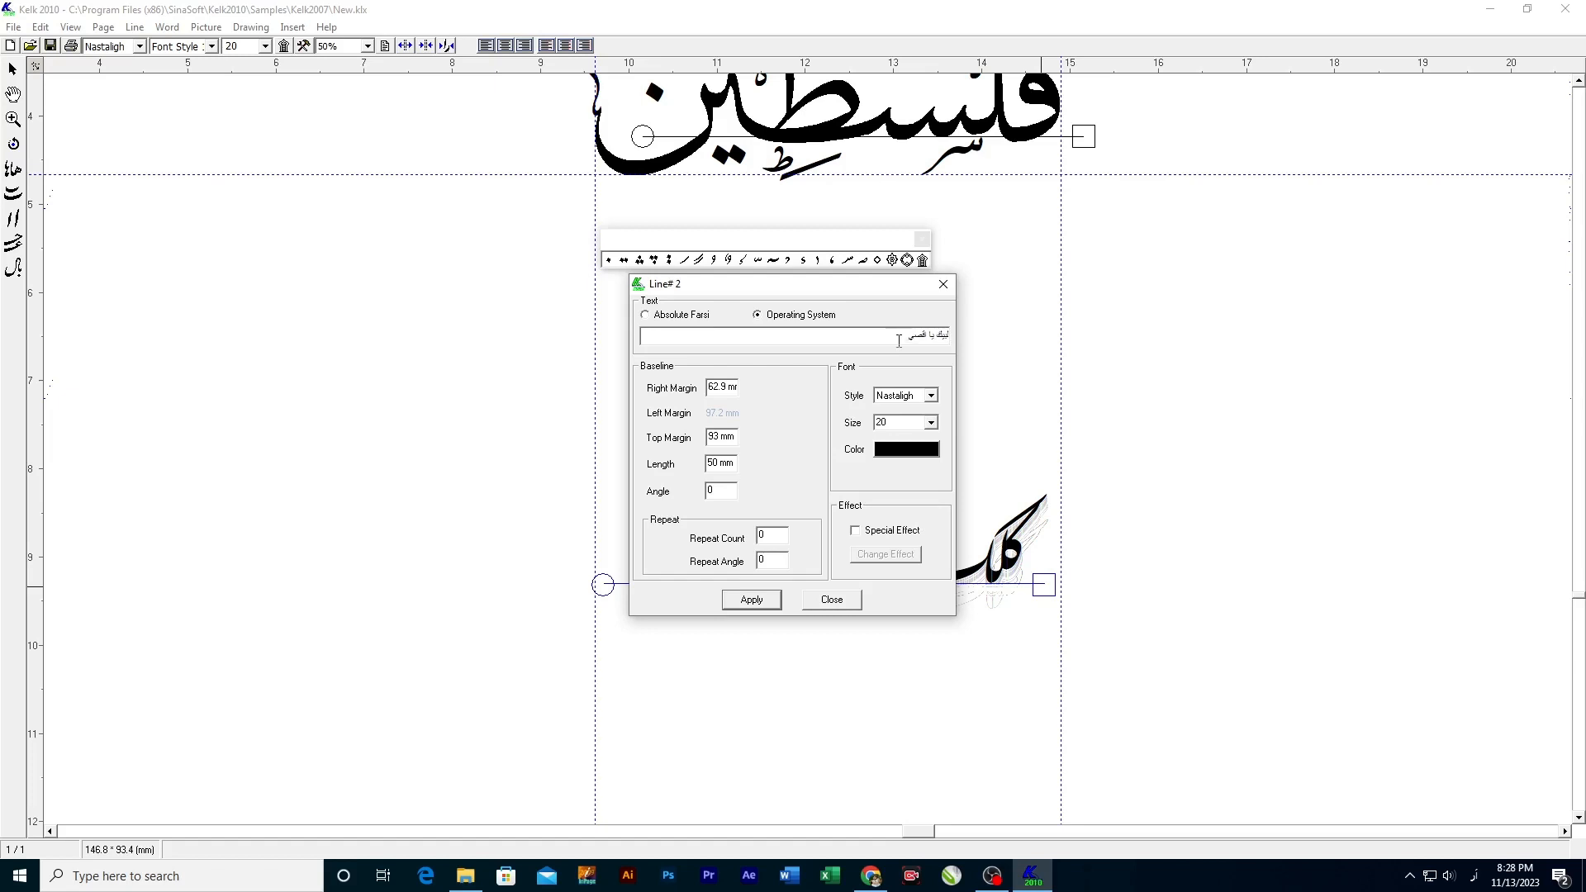
Step: Set the line's font style to Tuluth and its size to 48, and apply the changes
{"action": "left_click", "coordinate": [931, 396]}
{"action": "left_click", "coordinate": [900, 440]}
{"action": "left_click", "coordinate": [931, 423]}
{"action": "left_click", "coordinate": [899, 504]}
{"action": "left_click", "coordinate": [749, 600]}
{"action": "left_click", "coordinate": [829, 601]}
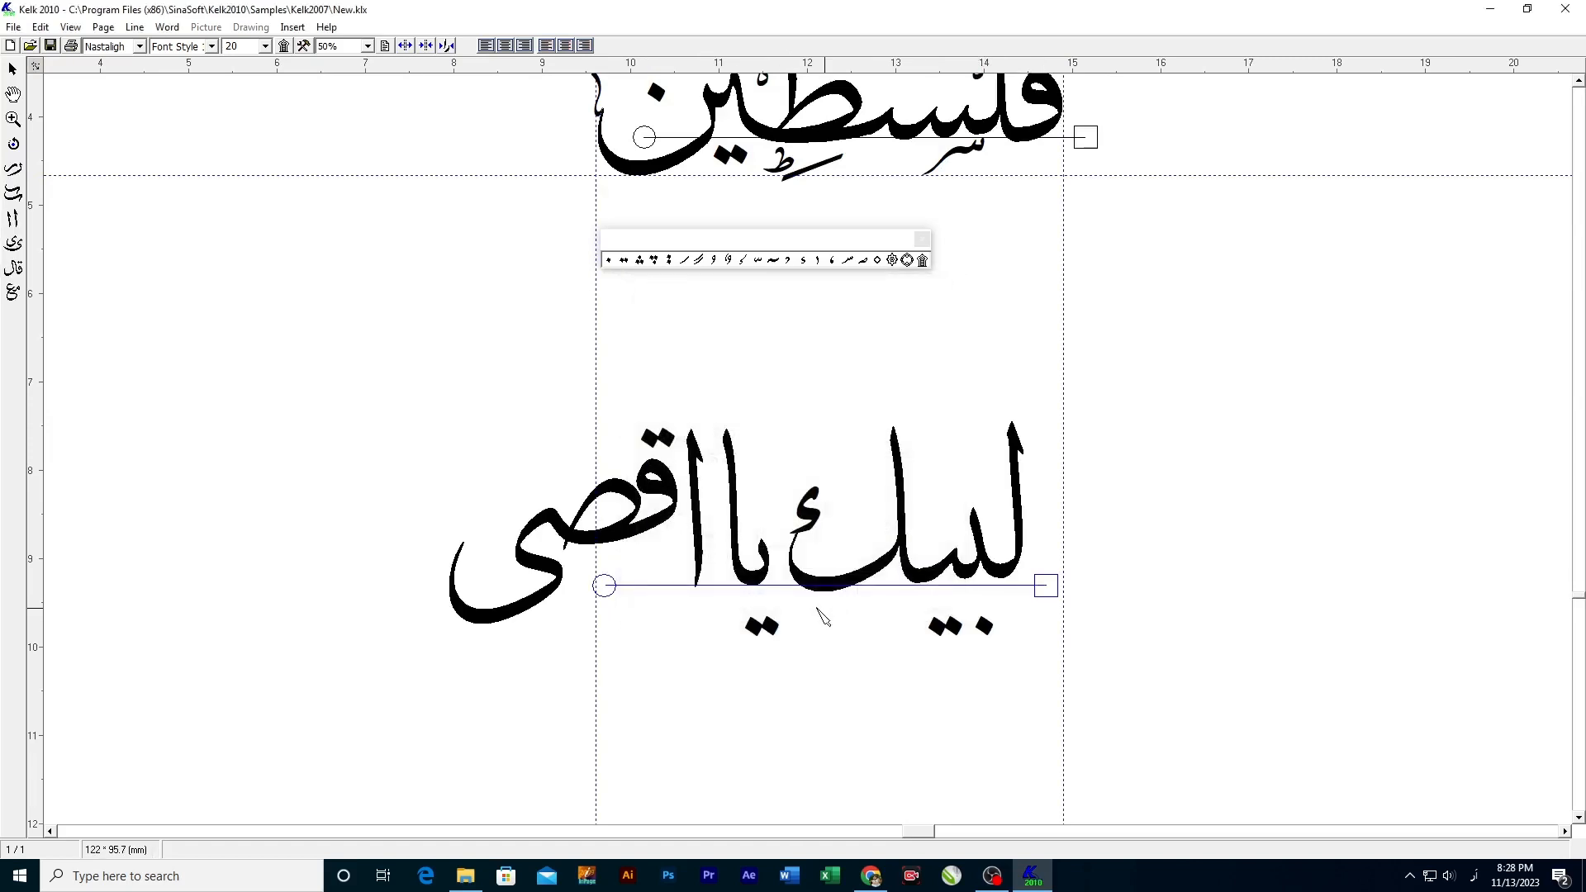
Step: Align the لبيك يا اقصى line with the right-hand vertical guide and add horizontal guides along the letters' tops and baseline
{"action": "left_click", "coordinate": [950, 552]}
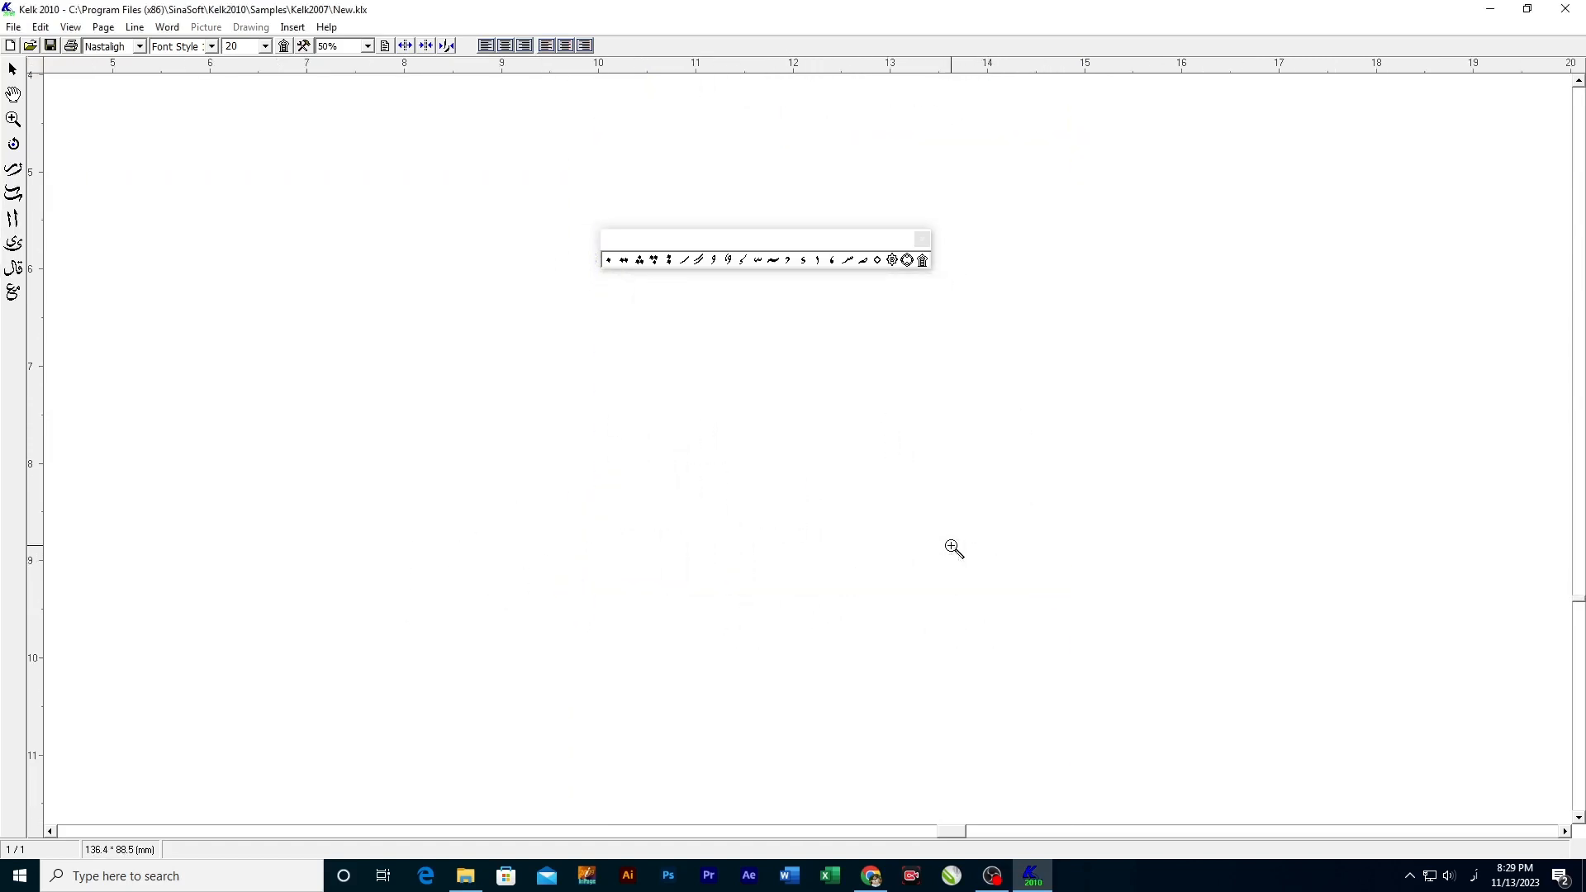
{"action": "left_click_drag", "start_coordinate": [1056, 591], "coordinate": [1098, 628]}
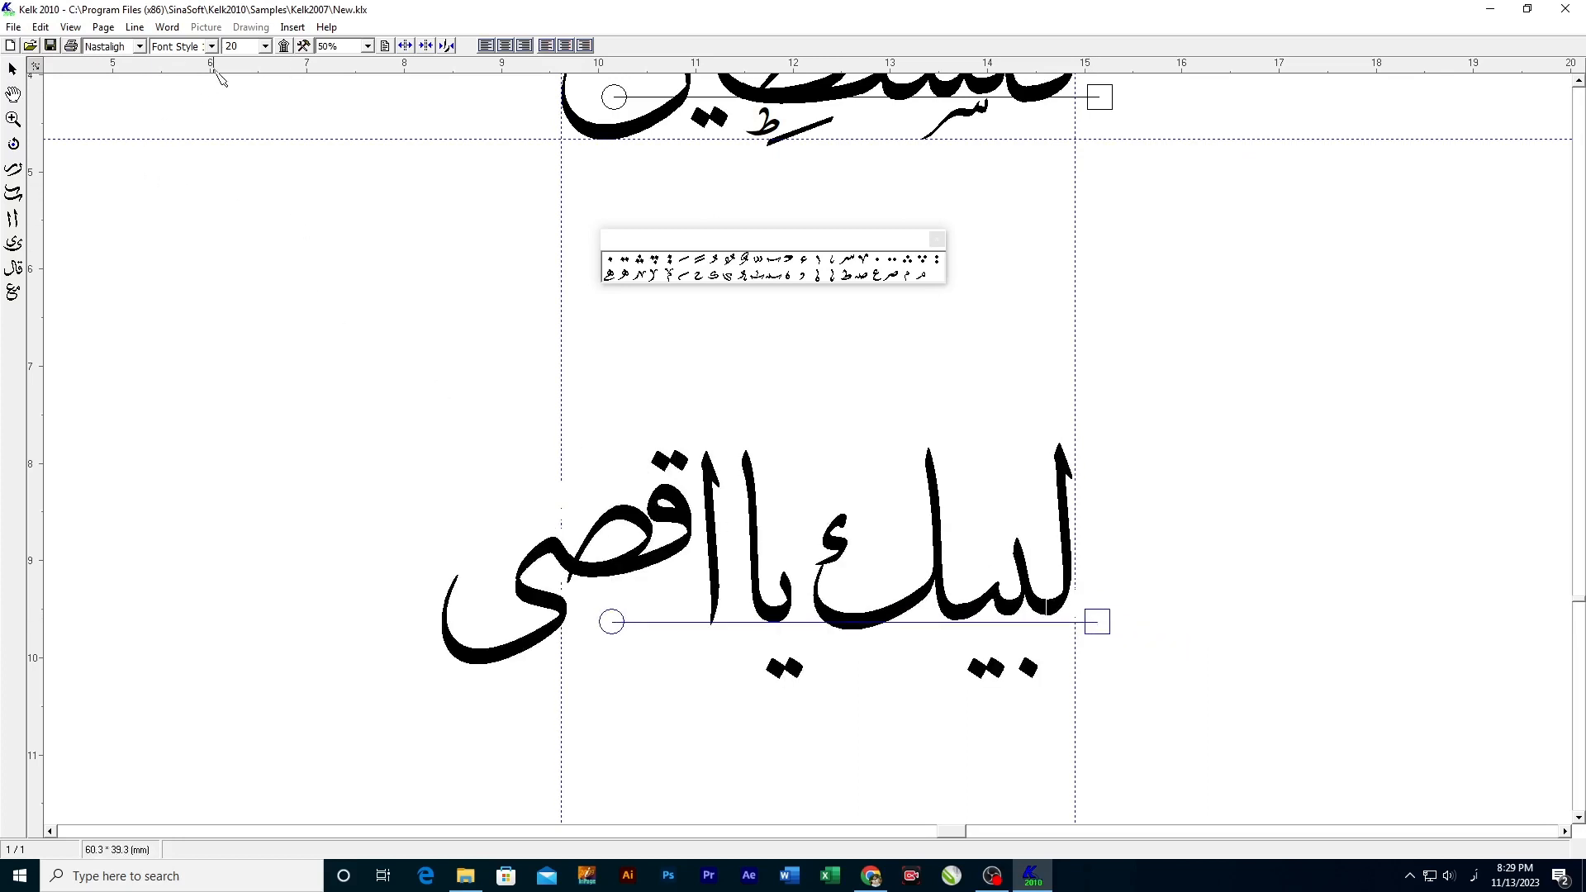
{"action": "left_click_drag", "start_coordinate": [214, 70], "coordinate": [931, 451]}
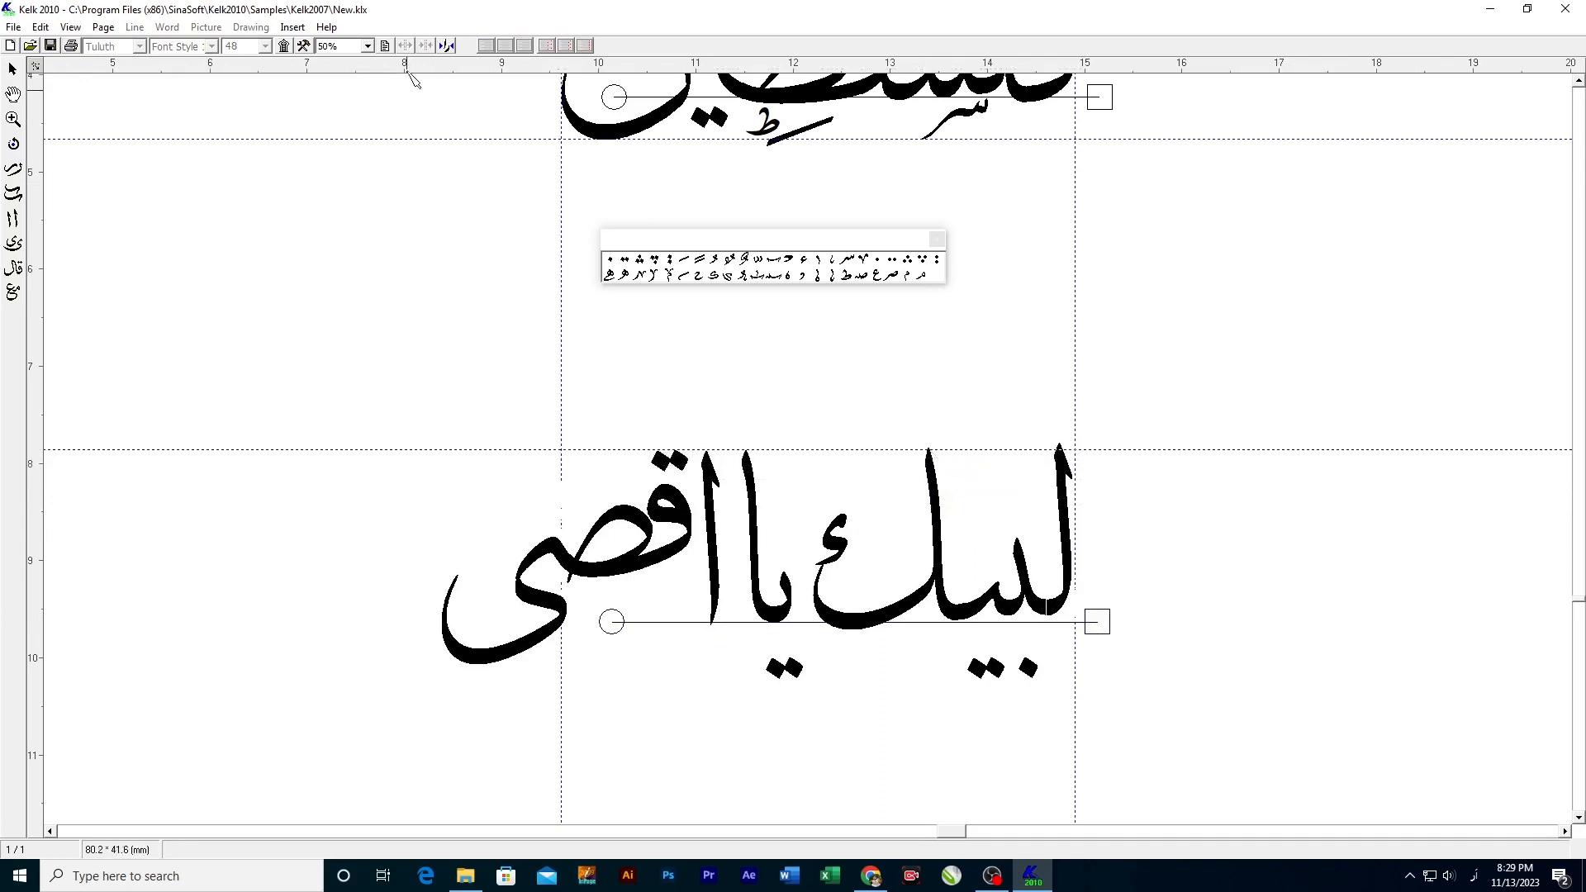
{"action": "left_click_drag", "start_coordinate": [848, 687], "coordinate": [852, 632]}
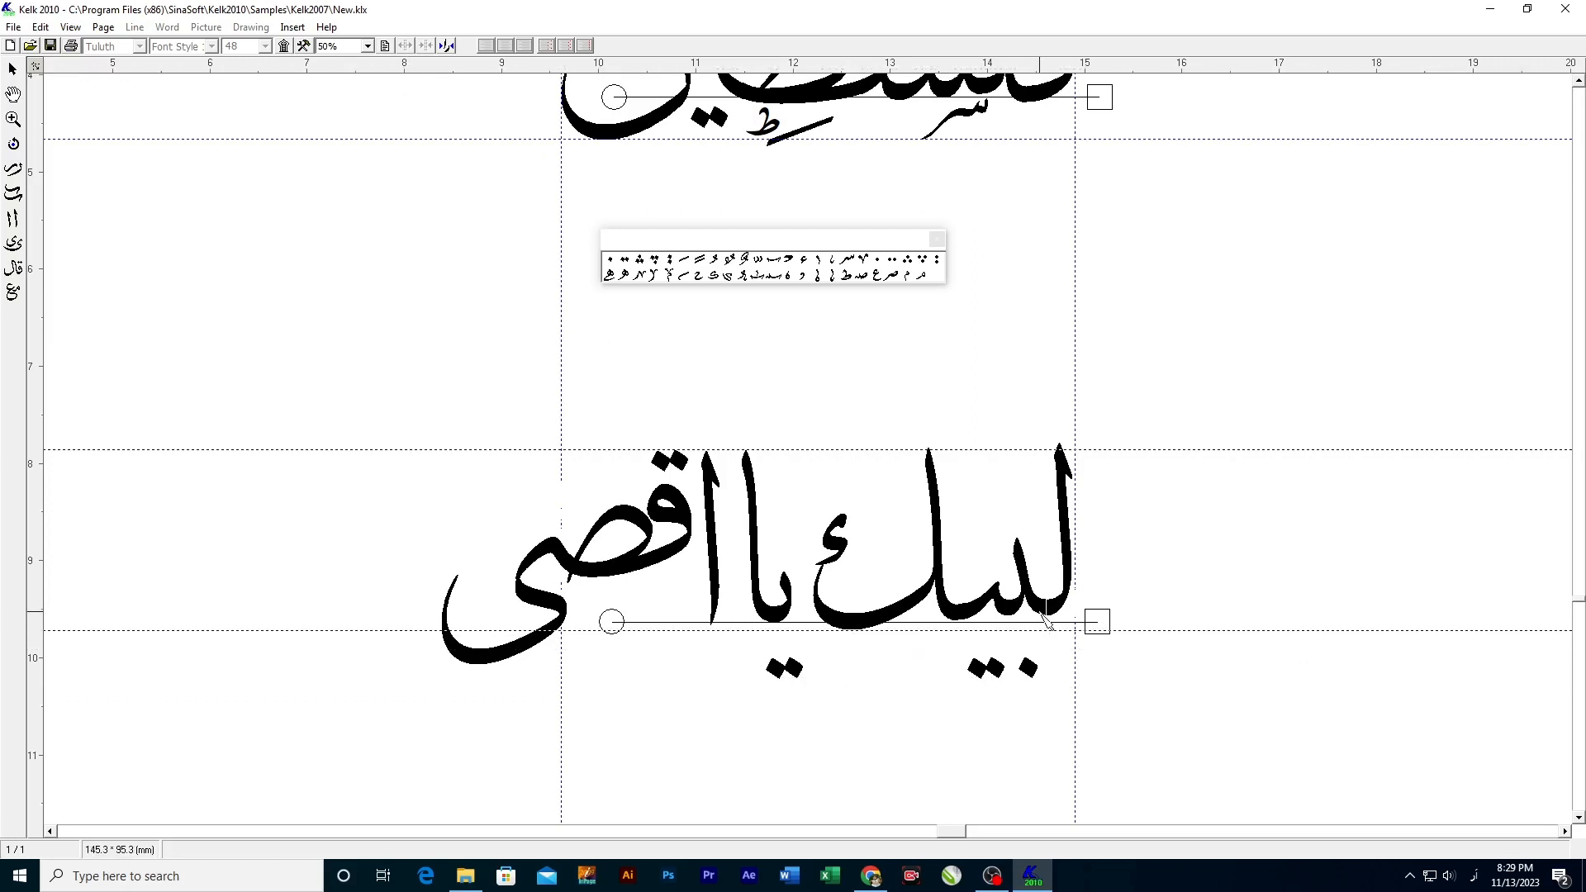
{"action": "left_click", "coordinate": [1043, 614]}
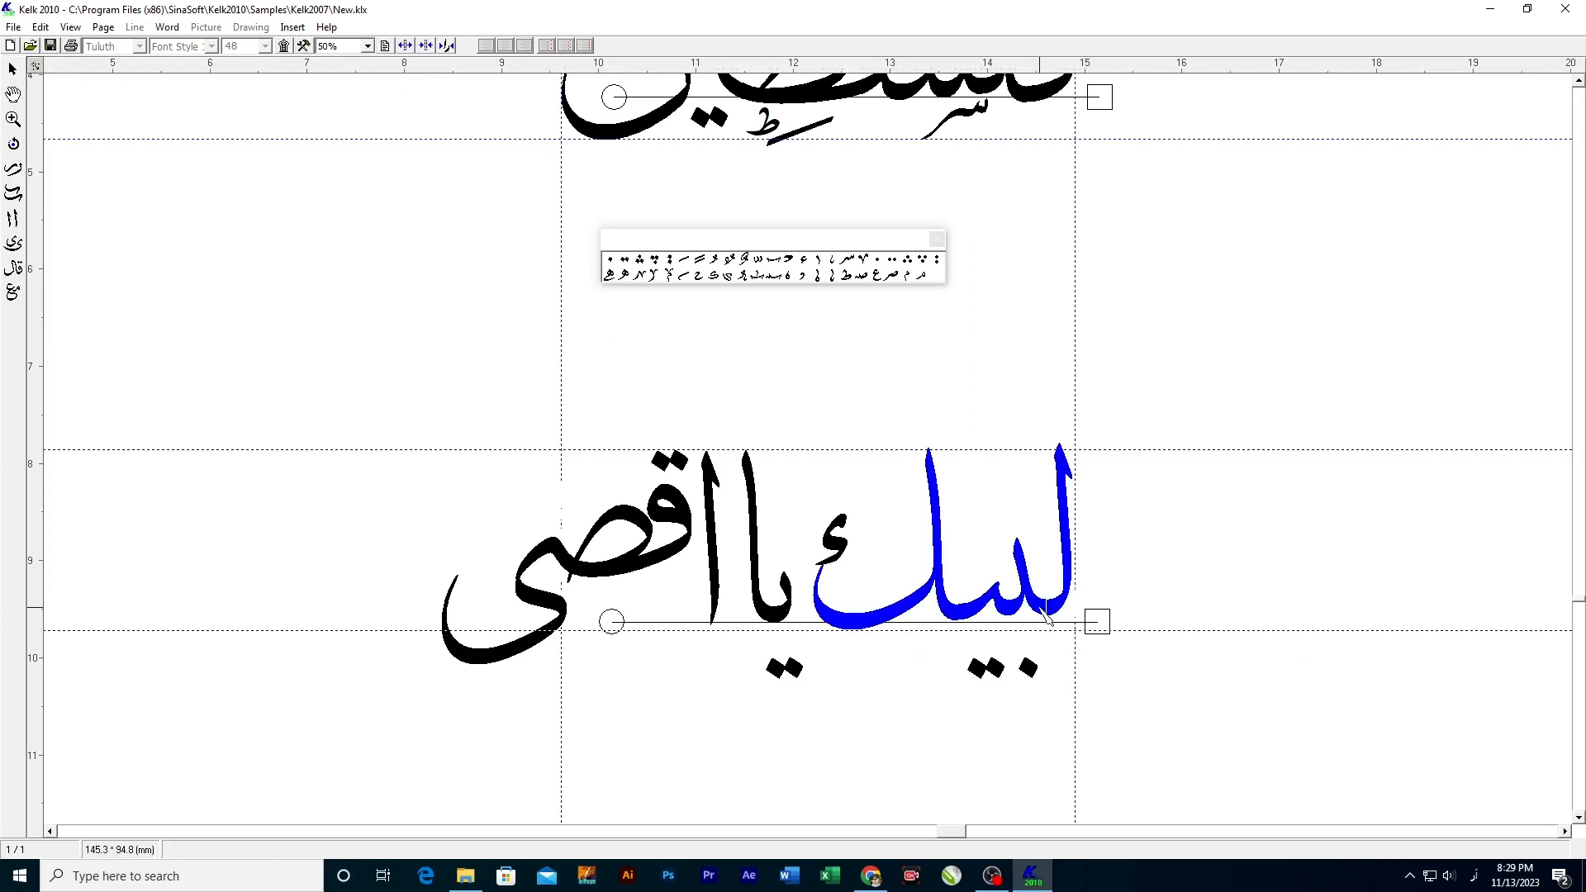
{"action": "right_click", "coordinate": [1045, 616]}
{"action": "left_click", "coordinate": [1078, 694]}
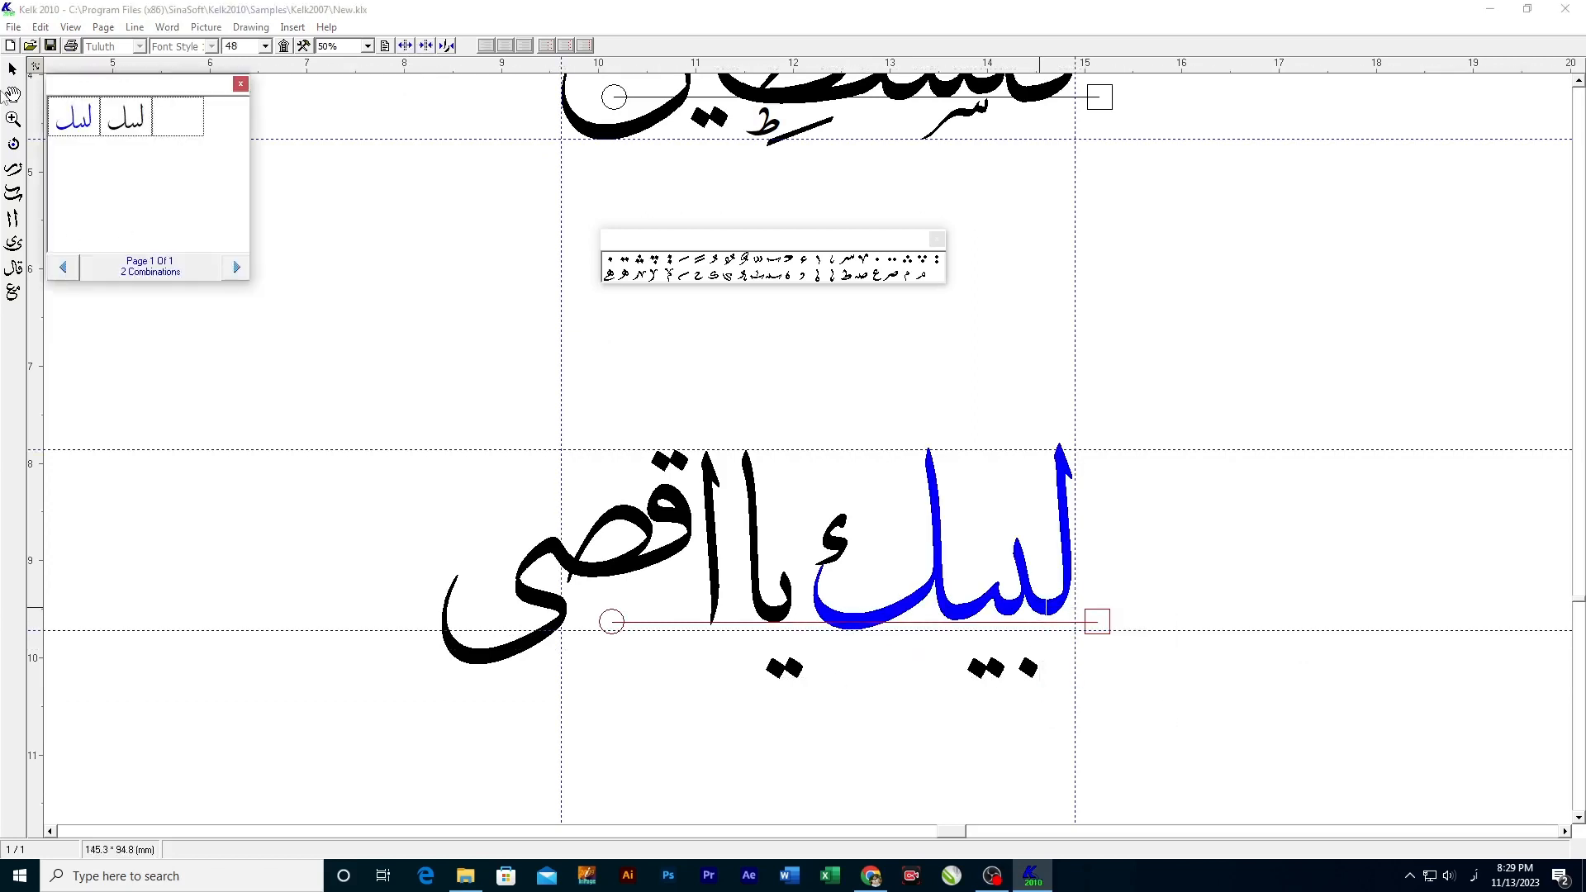
{"action": "left_click", "coordinate": [240, 86]}
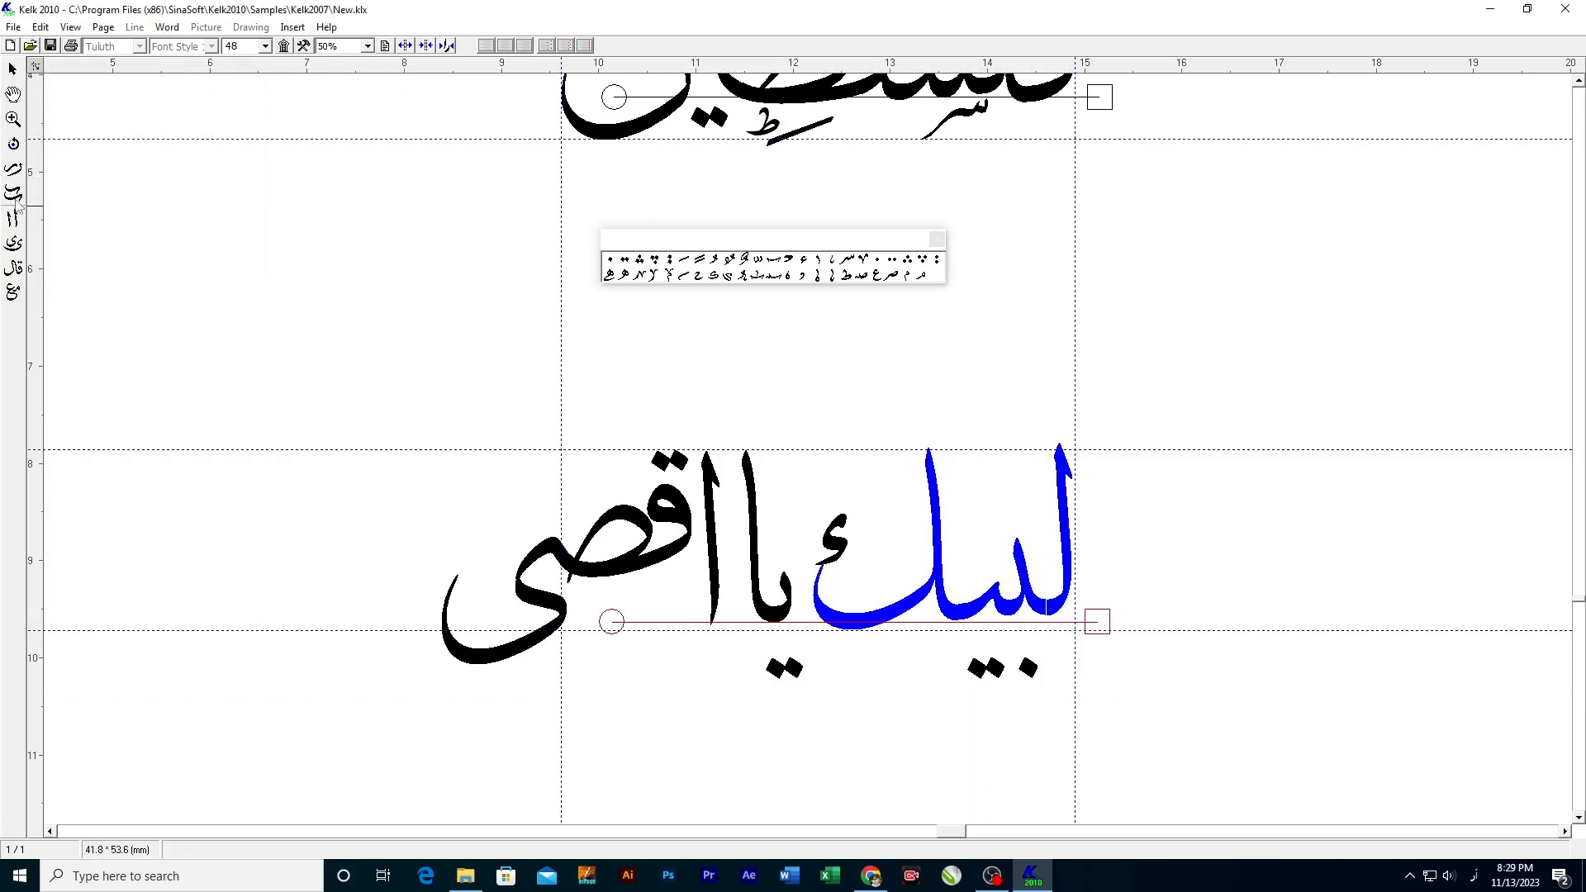
Step: Change the final ك of لبيك to its long, extended form
{"action": "left_click", "coordinate": [13, 243]}
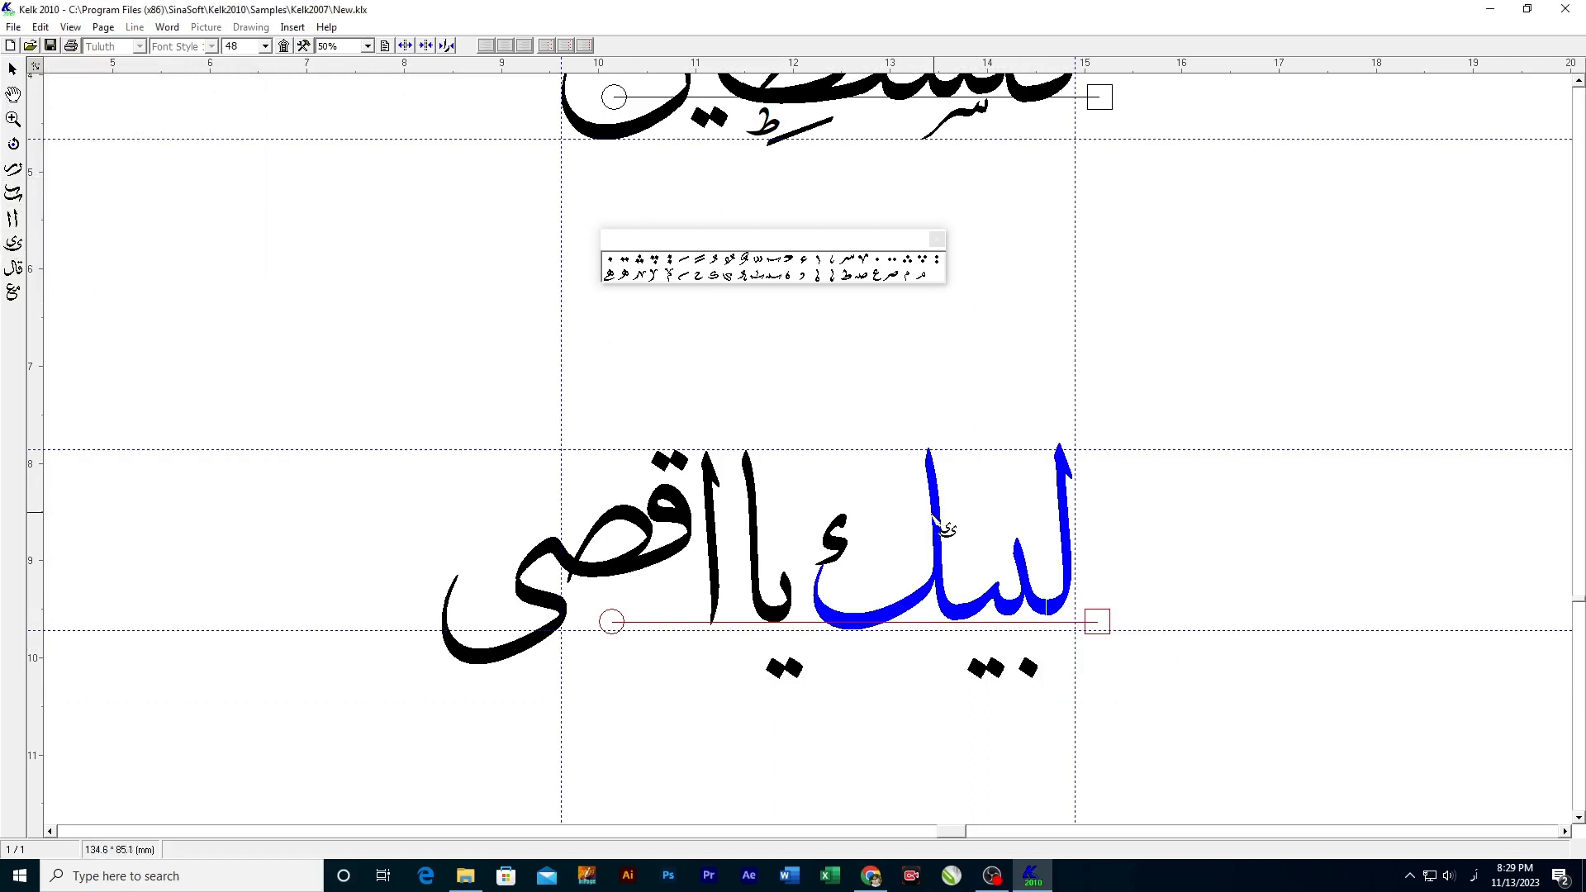
{"action": "left_click", "coordinate": [916, 607]}
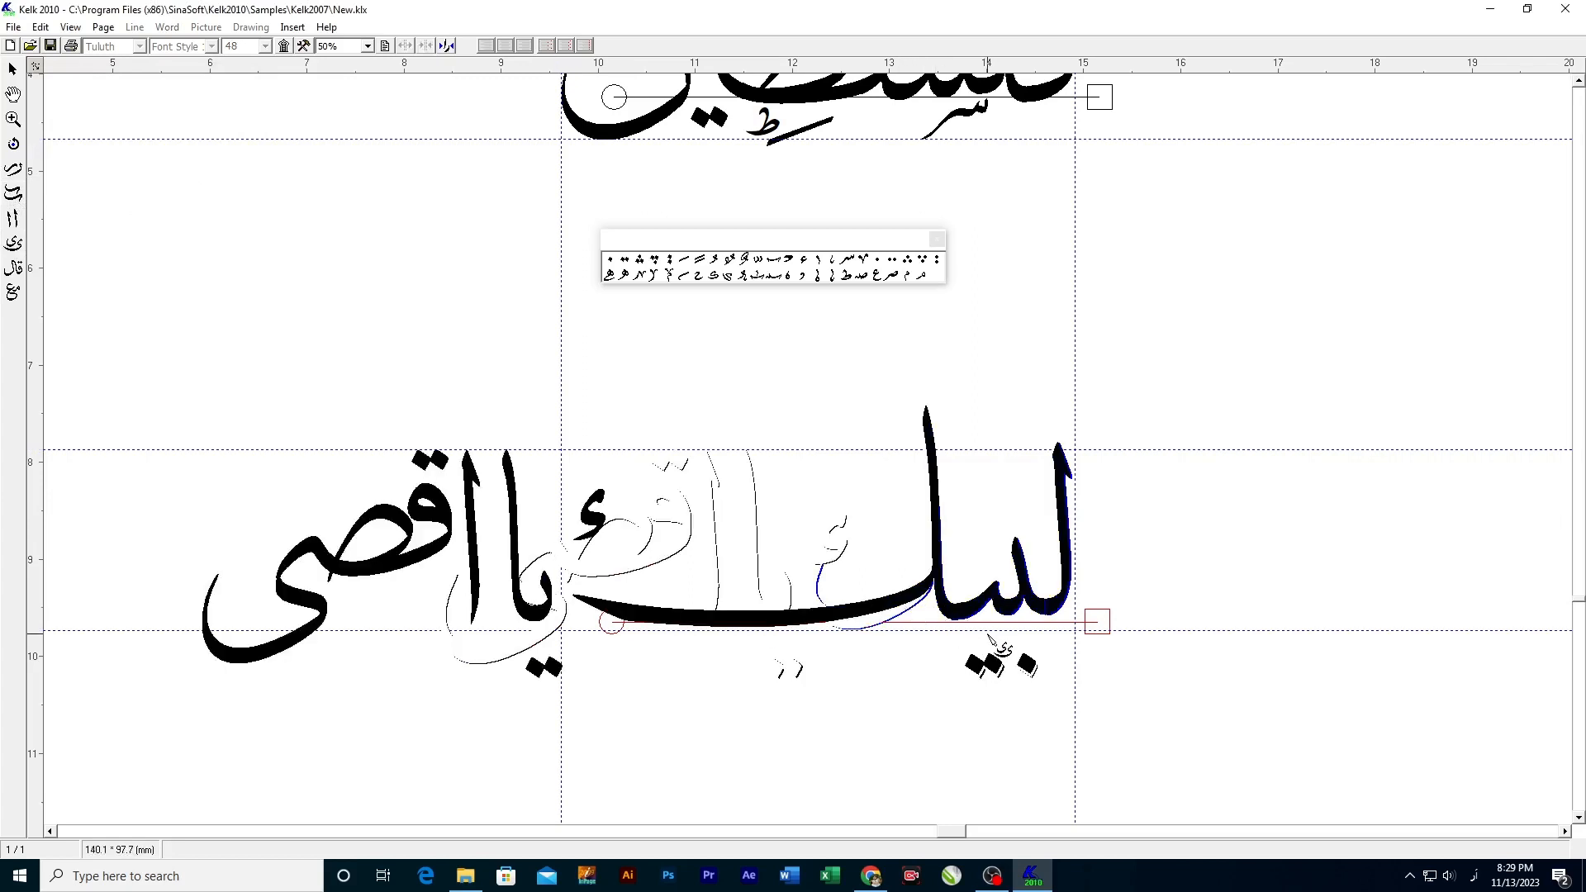
Step: Move the dots of لبيك closer beneath their letters and its small hamza-shaped mark above the middle of the extended ك
{"action": "scroll", "coordinate": [813, 551], "scroll_direction": "up", "scroll_amount": 1}
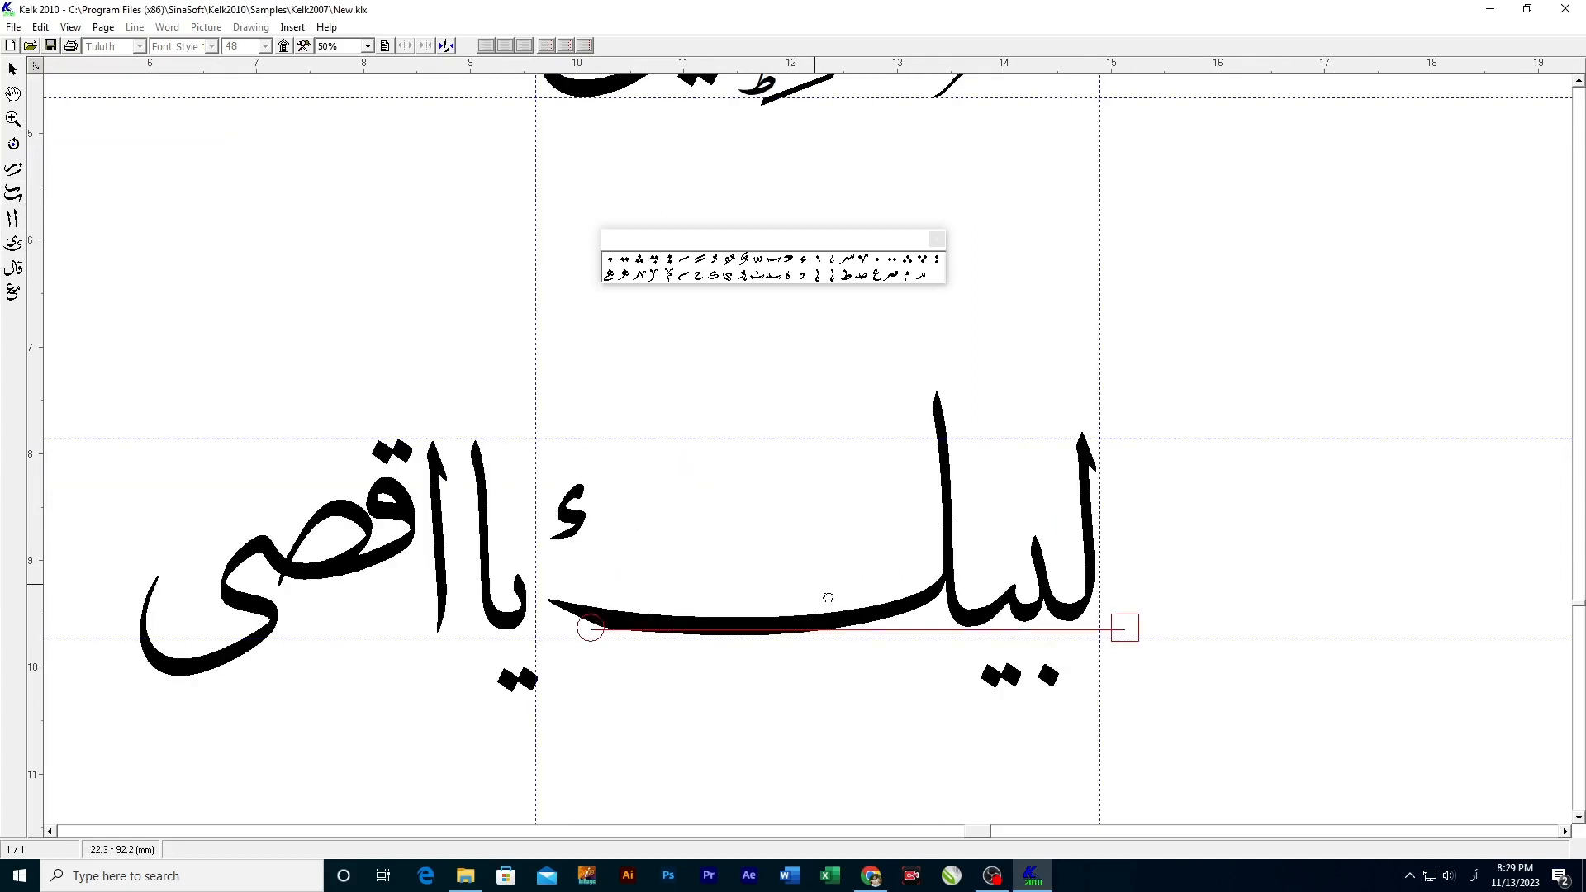
{"action": "left_click_drag", "start_coordinate": [828, 597], "coordinate": [982, 608]}
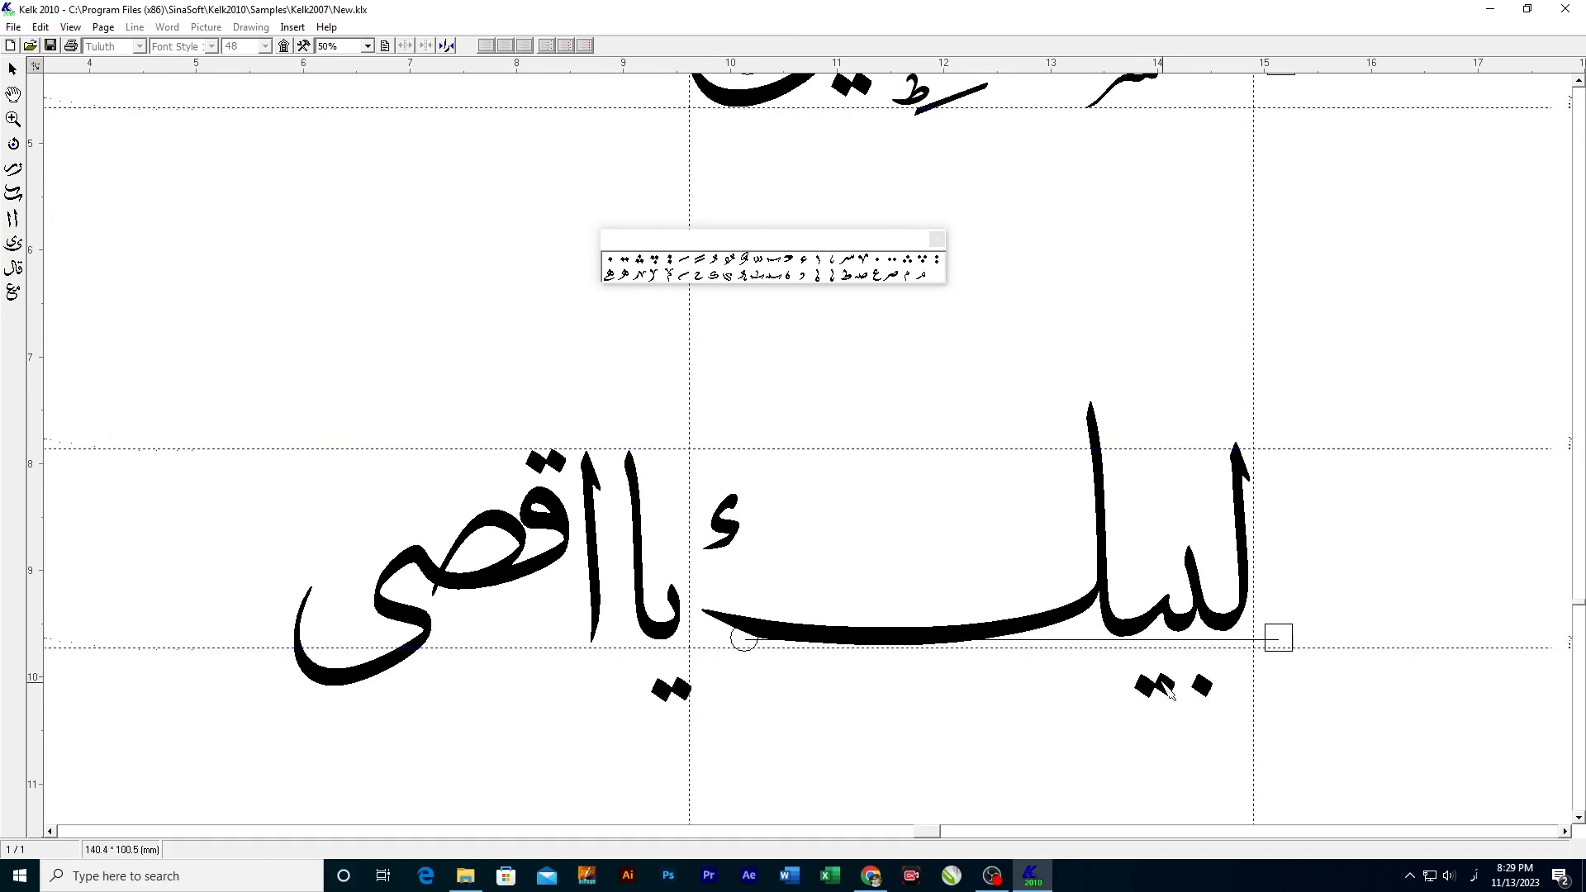
{"action": "left_click_drag", "start_coordinate": [1169, 693], "coordinate": [1197, 673]}
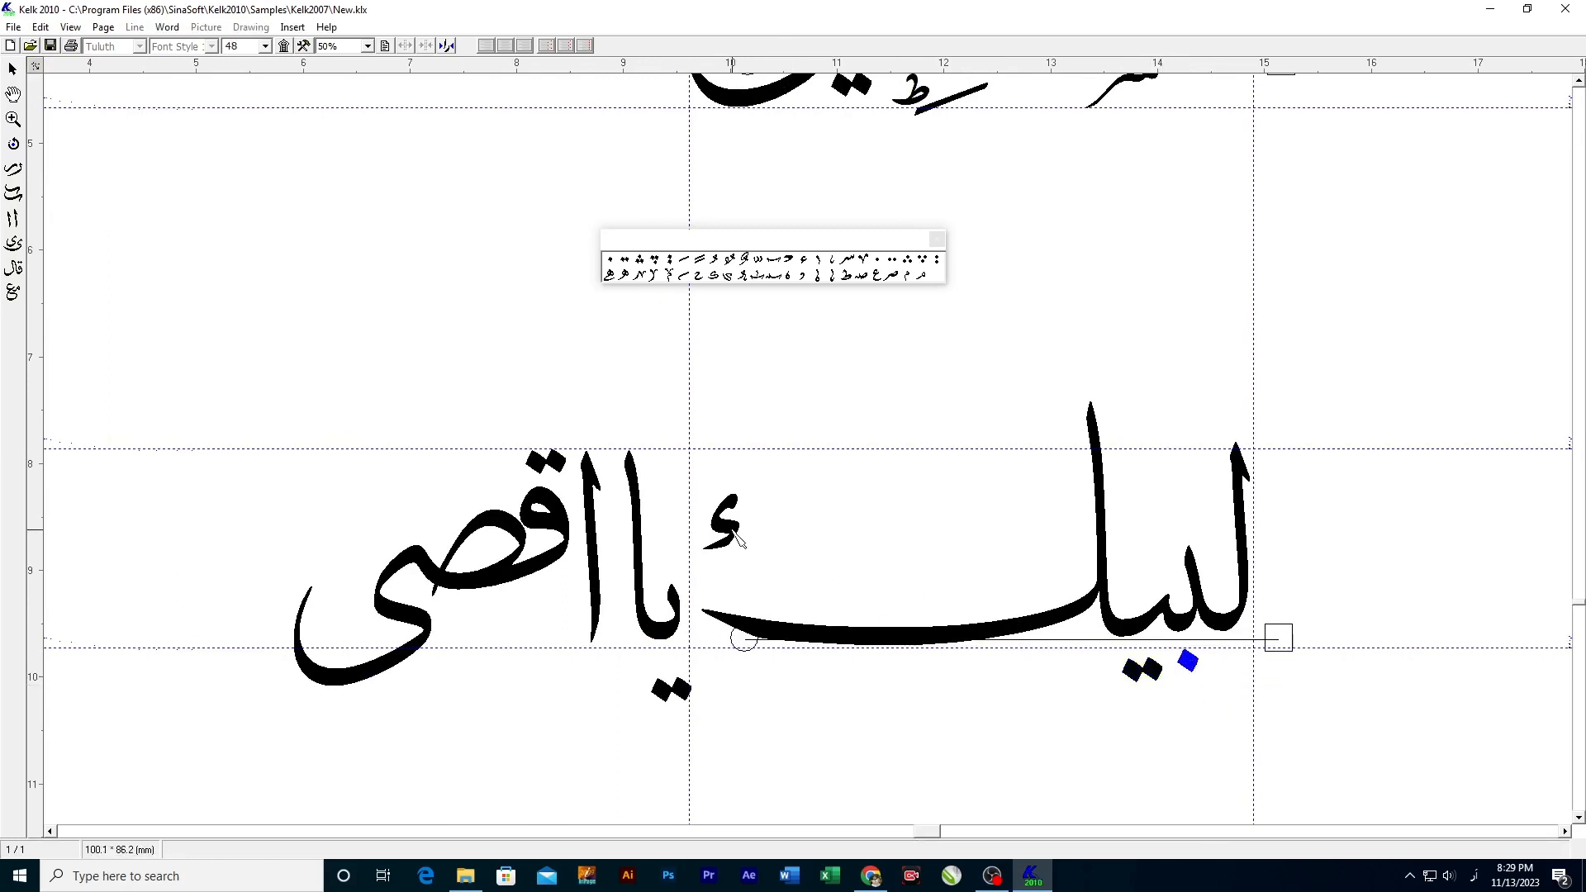
{"action": "left_click_drag", "start_coordinate": [733, 530], "coordinate": [960, 571]}
{"action": "key", "text": "ctrl+space"}
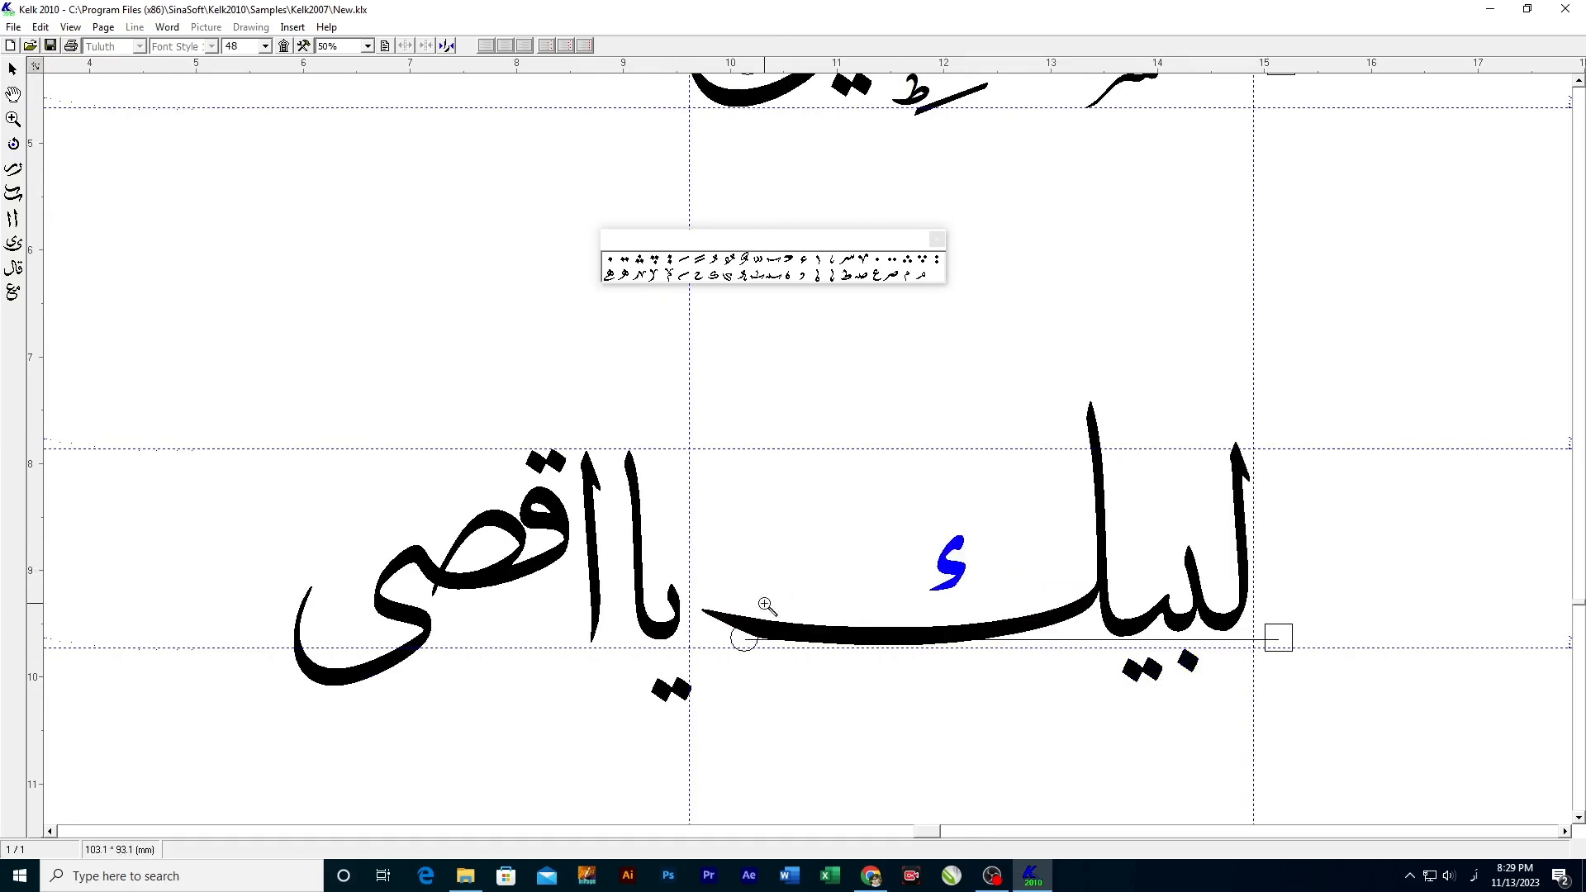
{"action": "left_click_drag", "start_coordinate": [740, 601], "coordinate": [915, 610]}
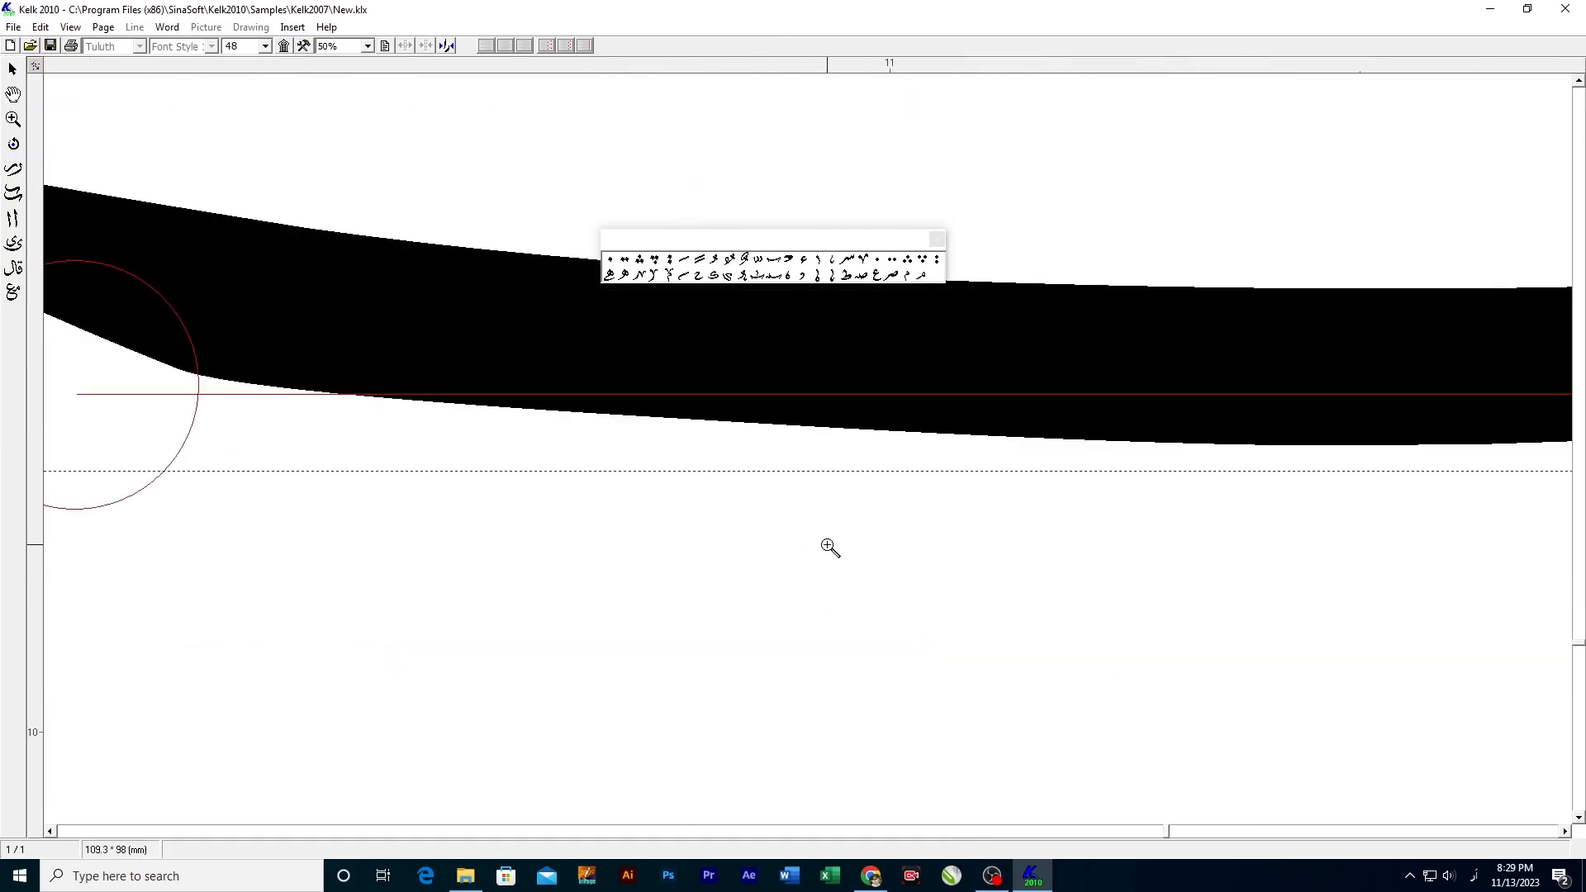
{"action": "scroll", "coordinate": [831, 548], "scroll_direction": "down", "scroll_amount": 7}
{"action": "scroll", "coordinate": [871, 560], "scroll_direction": "down", "scroll_amount": 6}
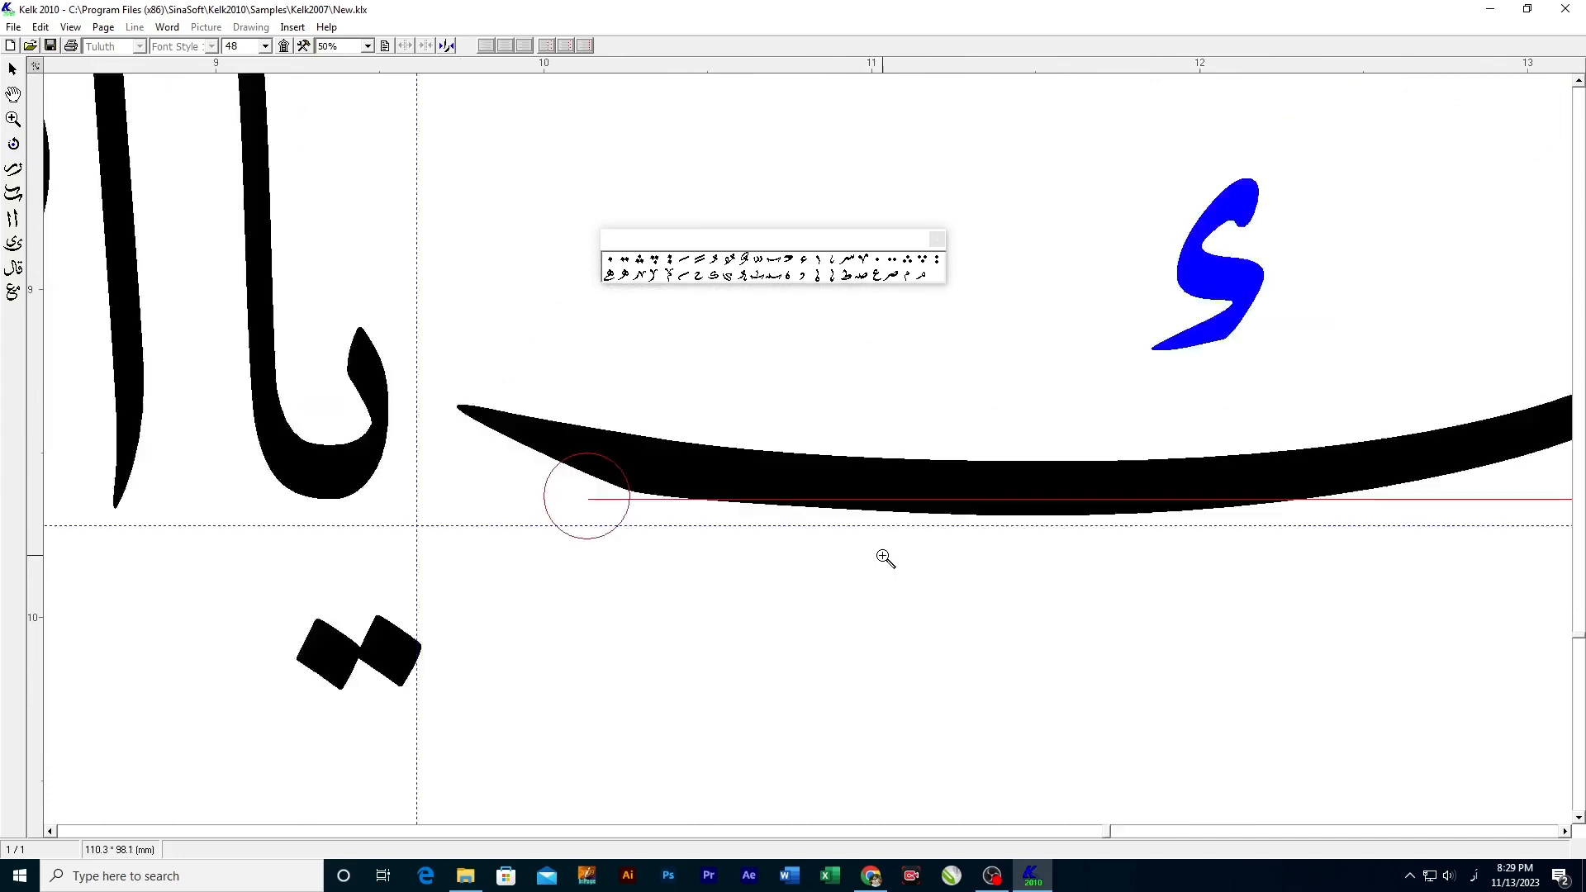
{"action": "left_click_drag", "start_coordinate": [1048, 535], "coordinate": [883, 692]}
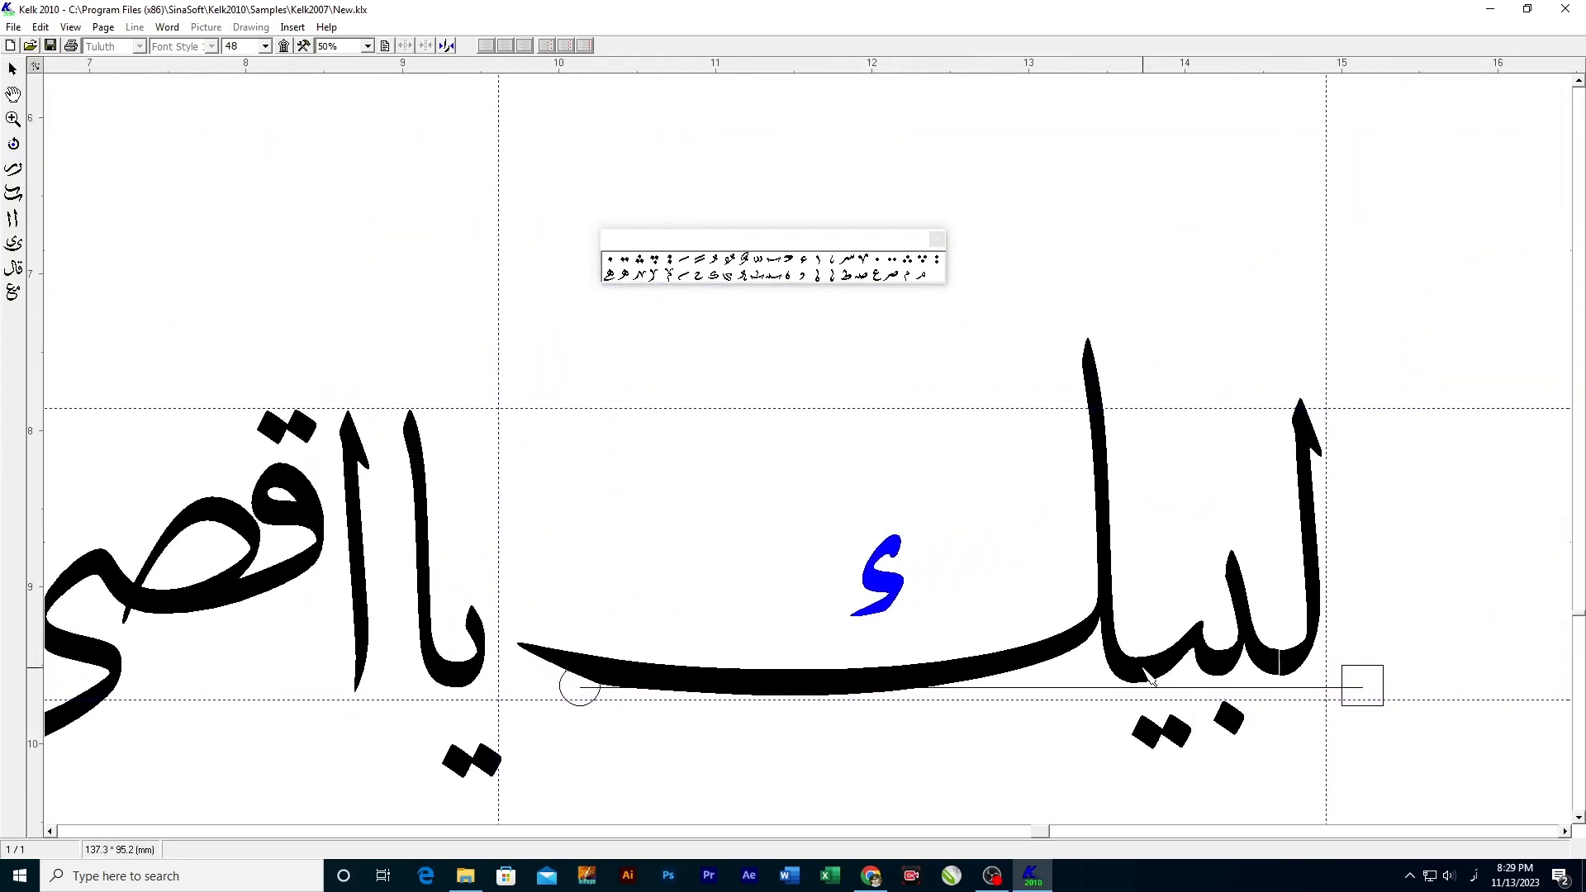
{"action": "left_click", "coordinate": [1149, 672]}
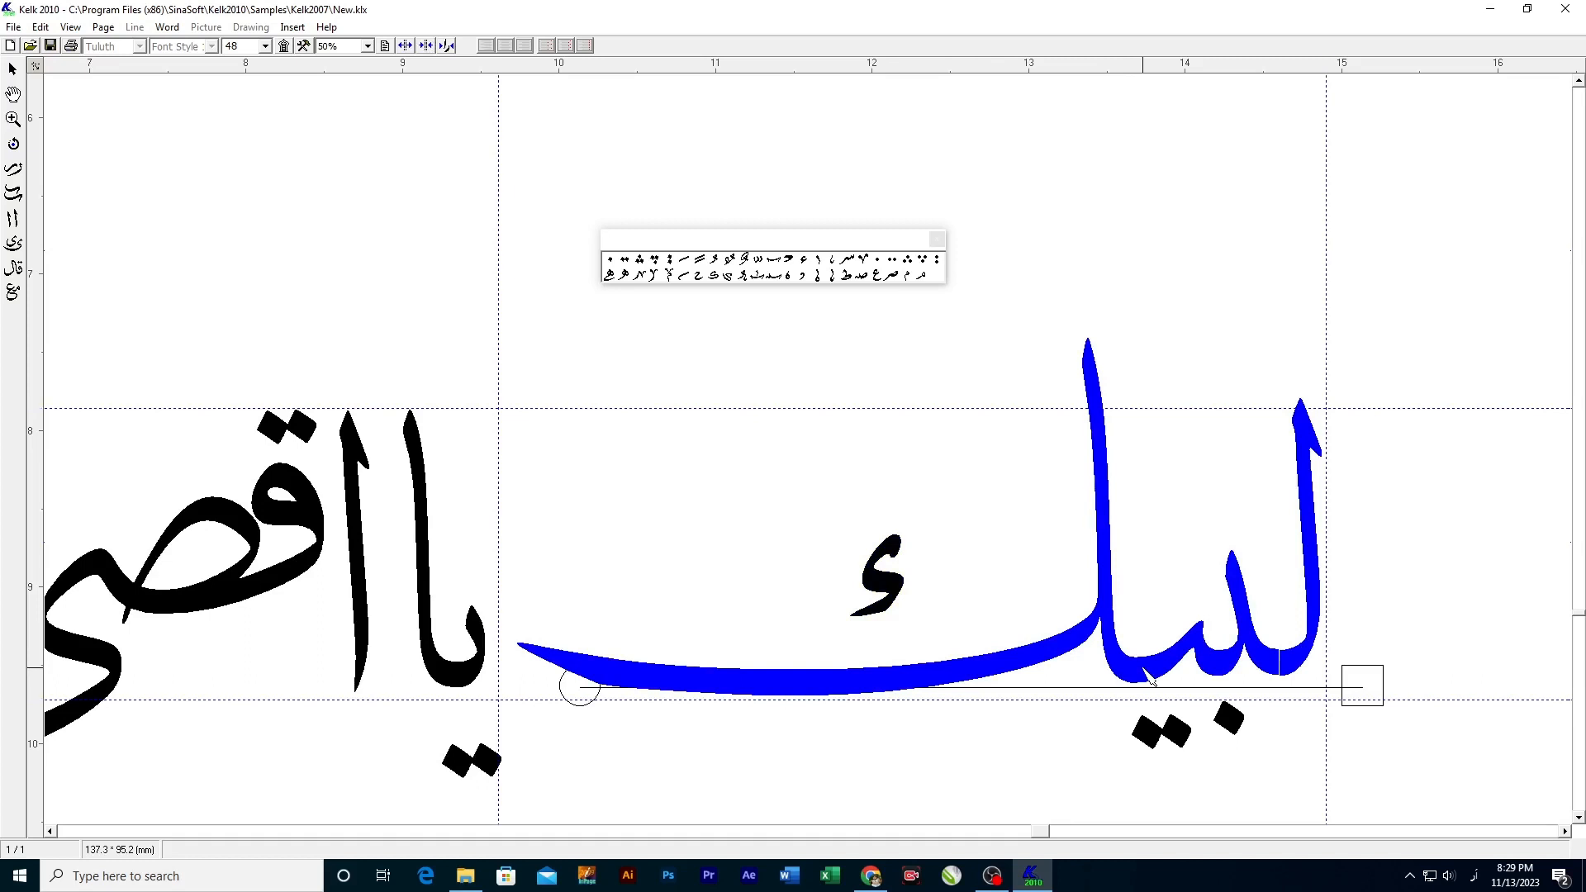
{"action": "right_click", "coordinate": [1148, 673]}
{"action": "left_click", "coordinate": [1194, 752]}
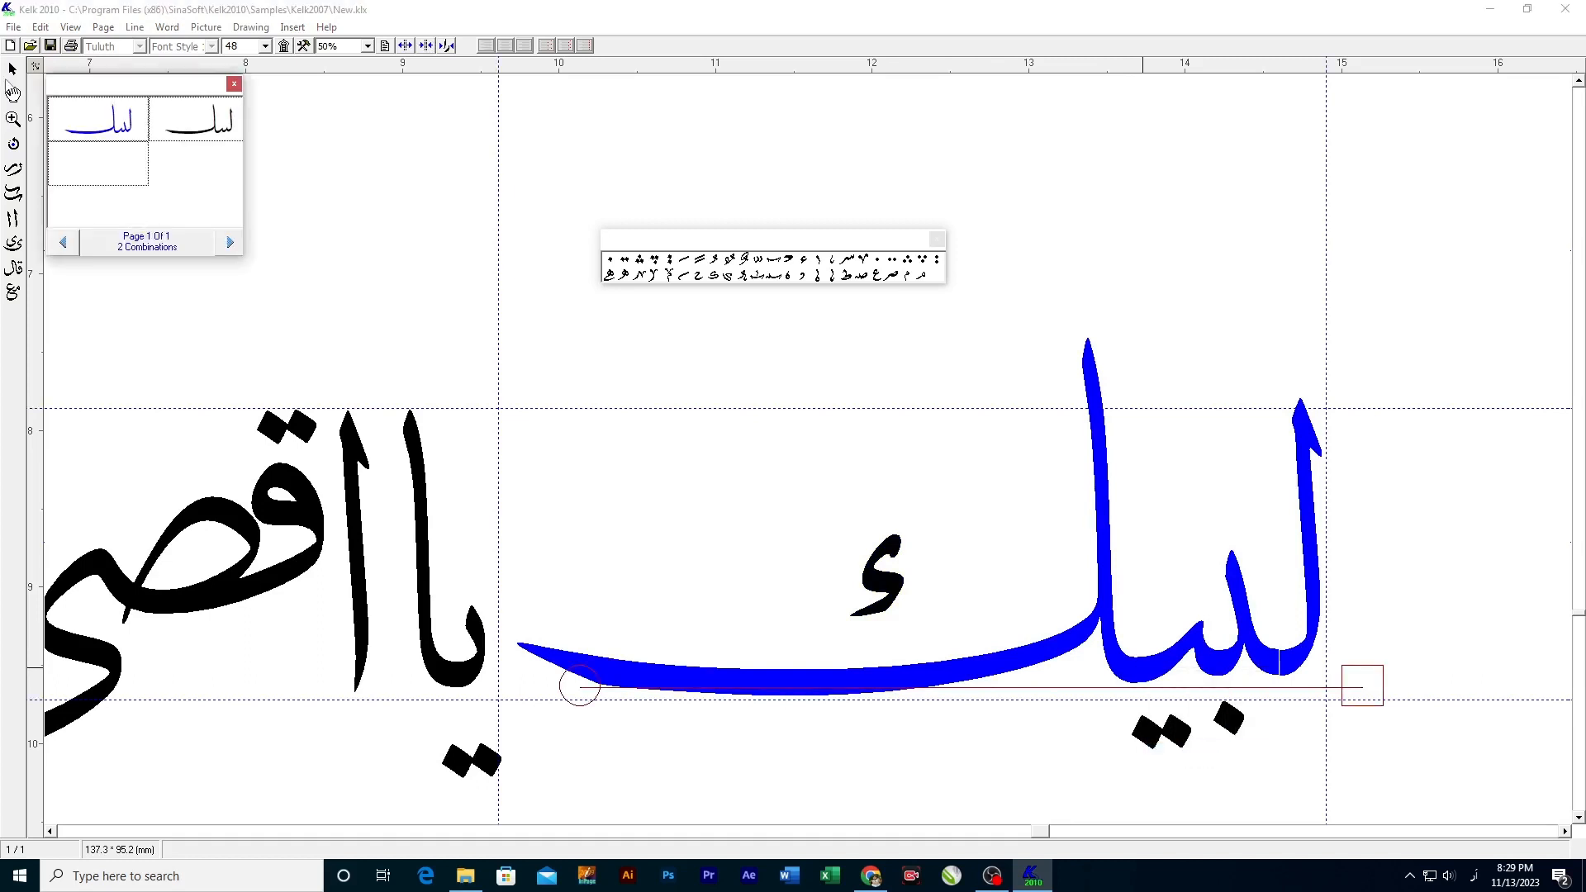
{"action": "left_click", "coordinate": [235, 85]}
Step: Change the word يا to its second letter combination, with a hooked top on the alef
{"action": "scroll", "coordinate": [702, 449], "scroll_direction": "down", "scroll_amount": 1}
{"action": "left_click_drag", "start_coordinate": [613, 565], "coordinate": [933, 566]}
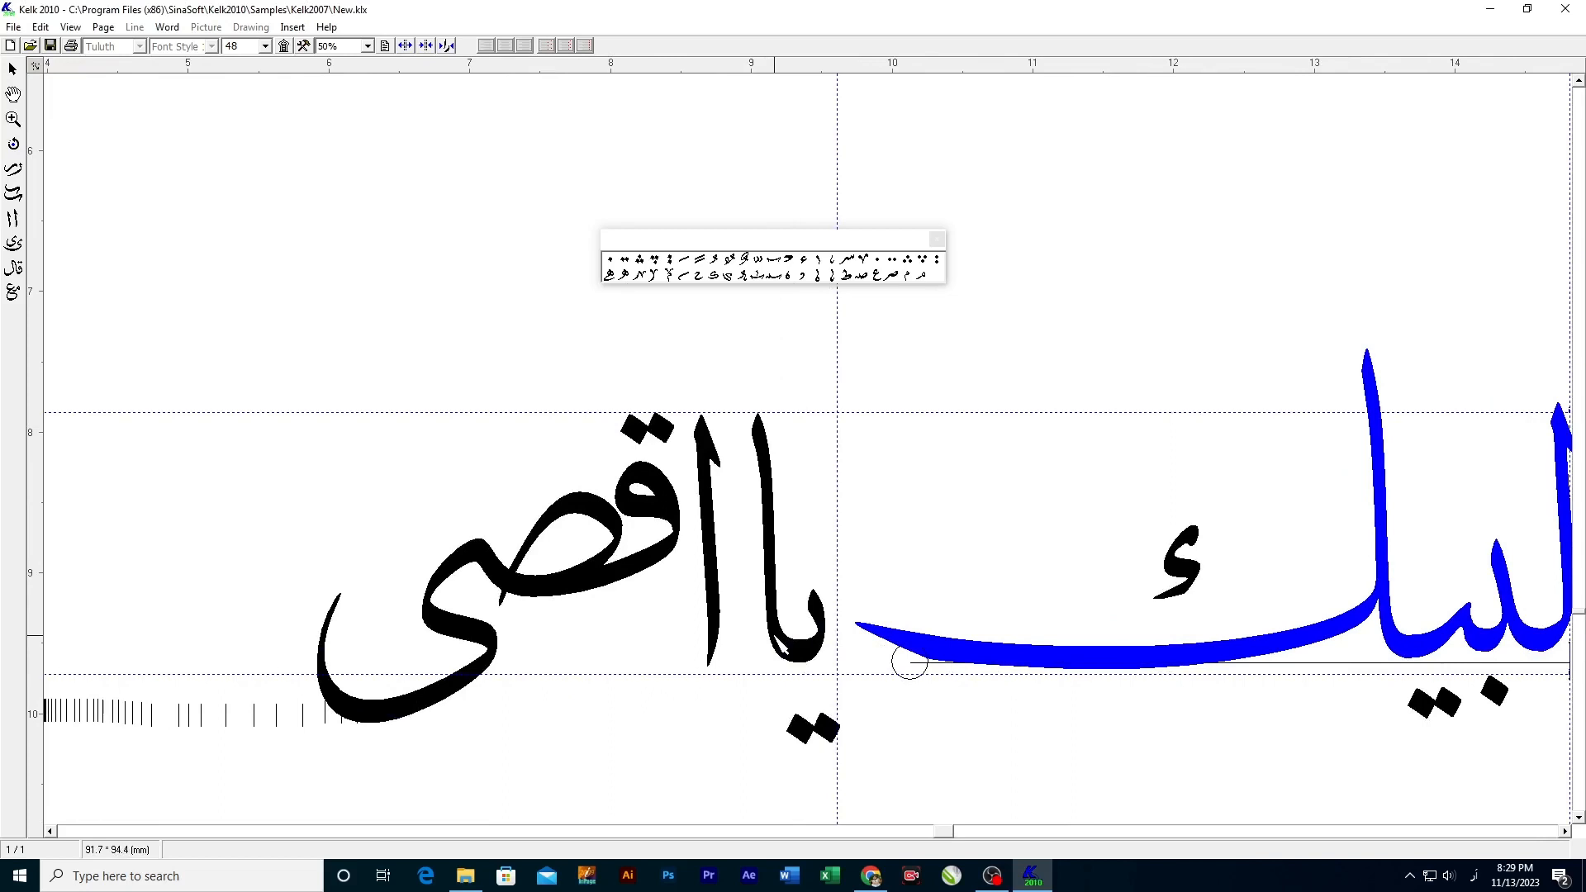
{"action": "left_click", "coordinate": [782, 647]}
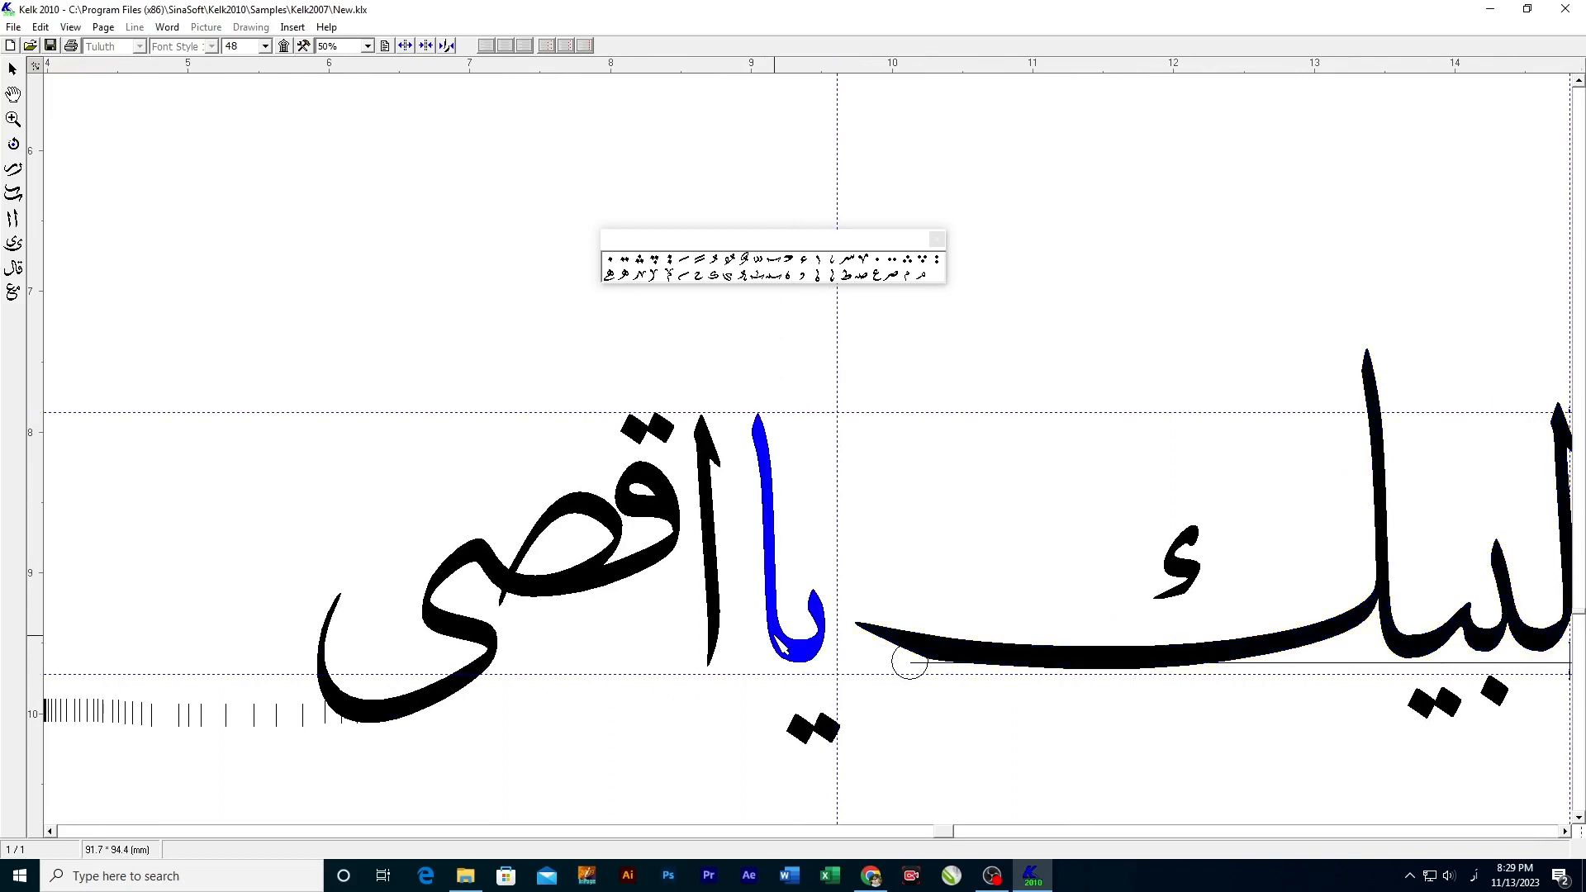
{"action": "right_click", "coordinate": [781, 647]}
{"action": "left_click", "coordinate": [832, 719]}
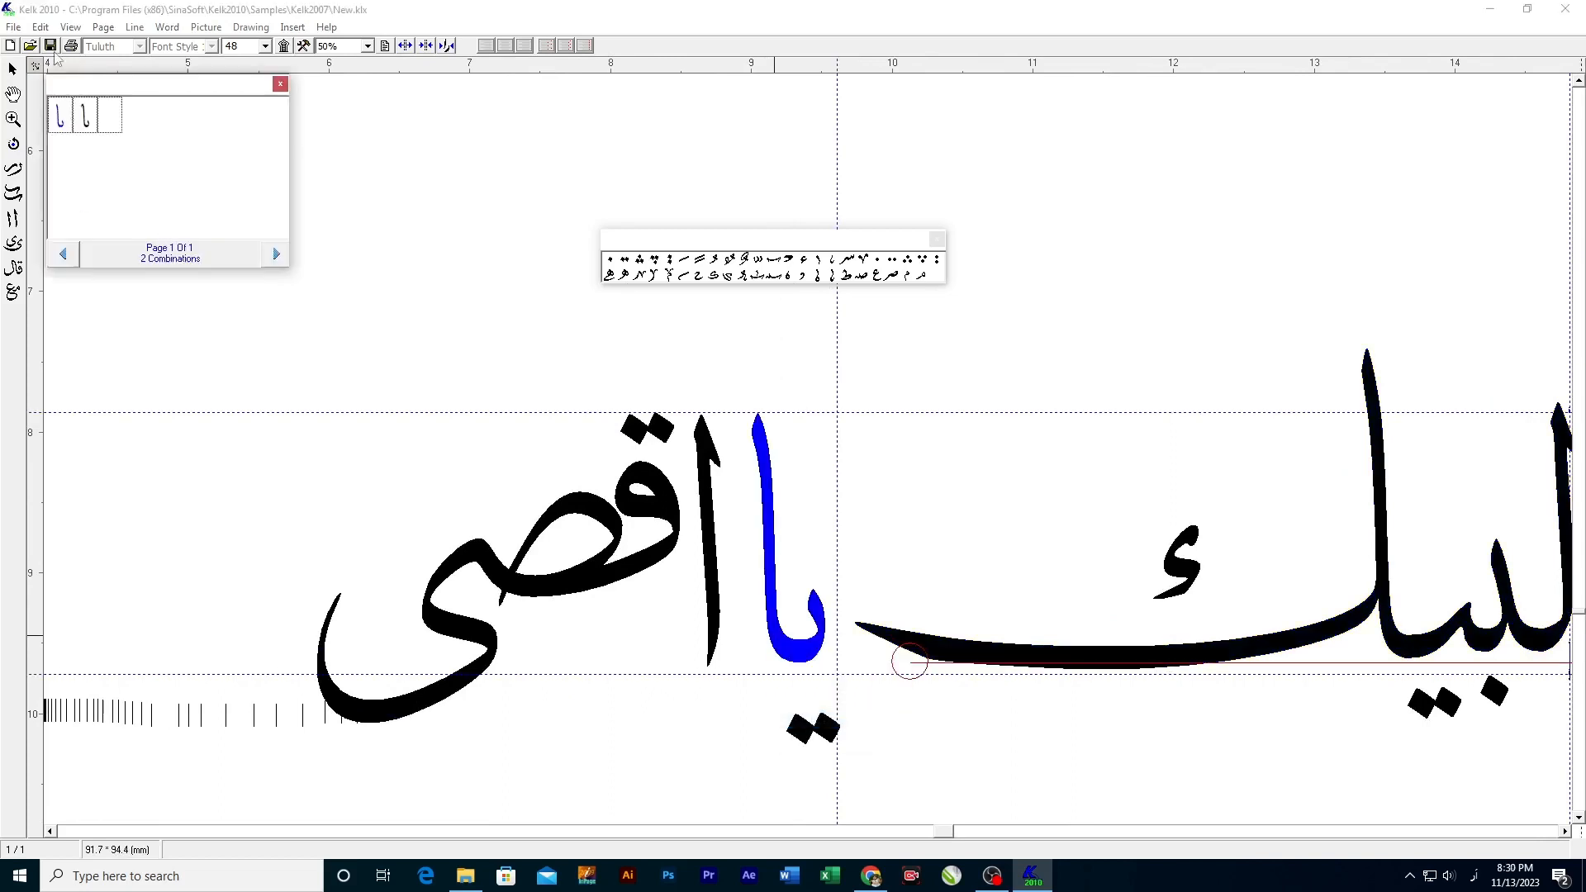
{"action": "left_click", "coordinate": [89, 114]}
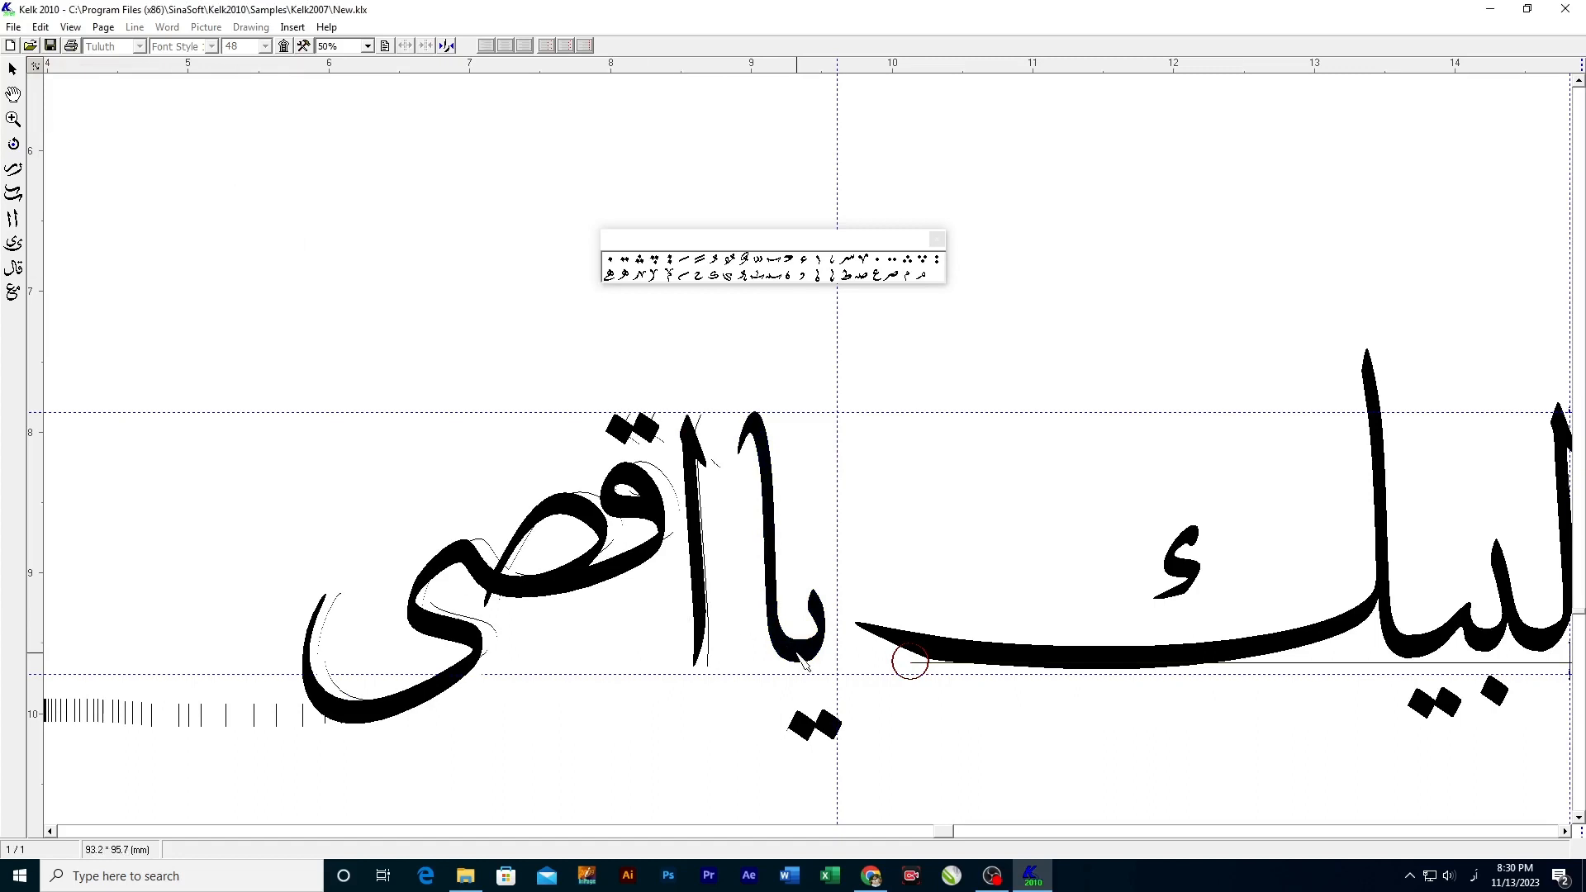
Step: Move the word يا without its dots onto the extended stroke of ك and shift the small hamza mark closer to the ك stem
{"action": "left_click_drag", "start_coordinate": [801, 657], "coordinate": [1293, 603]}
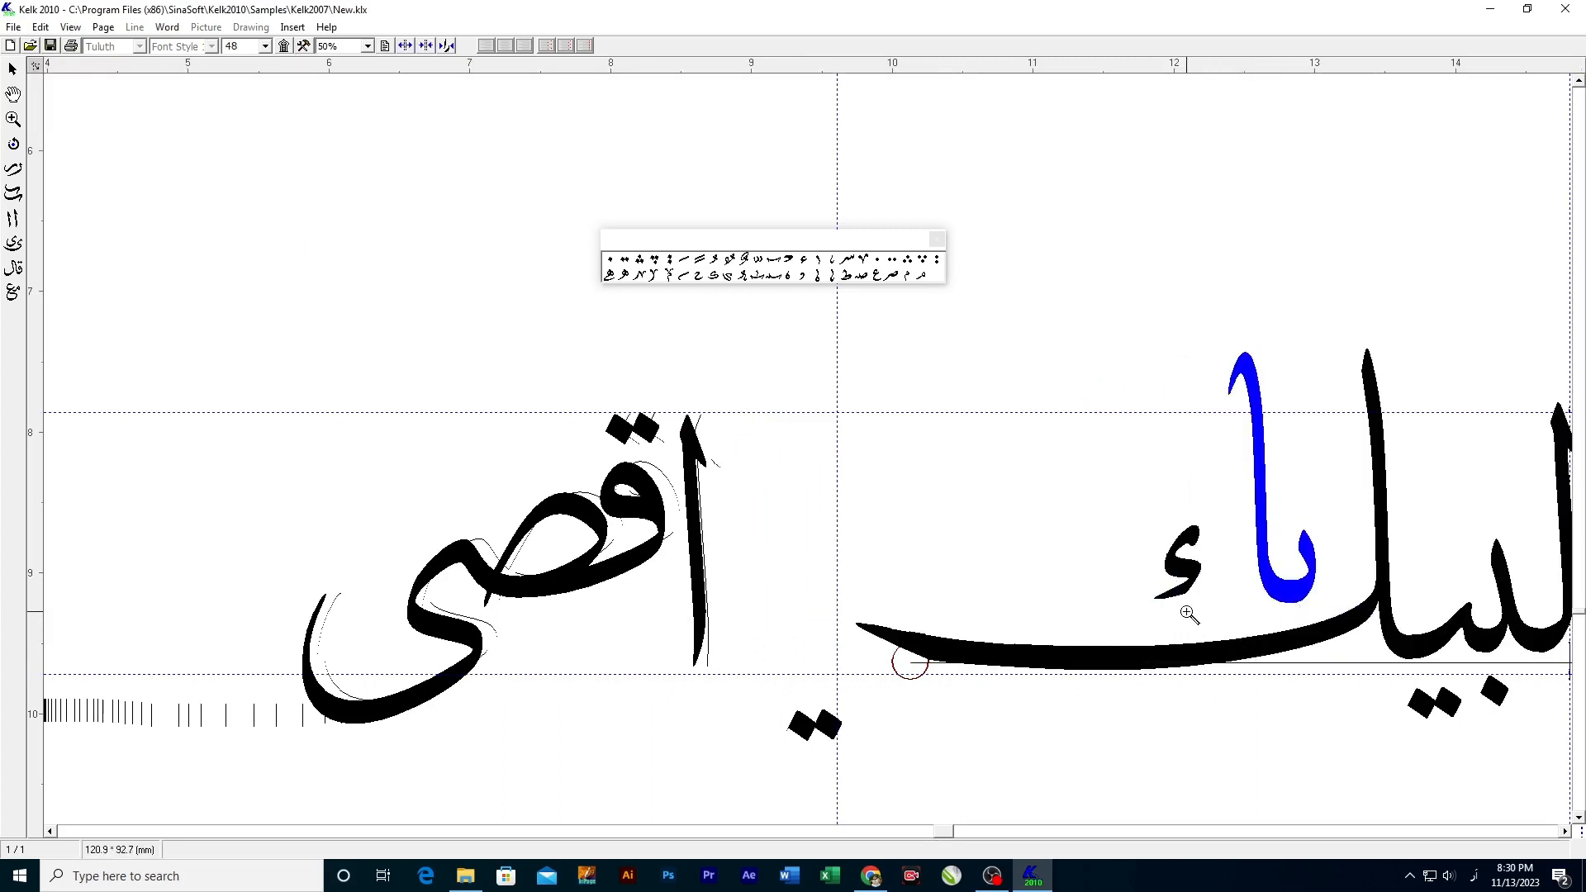
{"action": "left_click_drag", "start_coordinate": [1200, 626], "coordinate": [895, 635]}
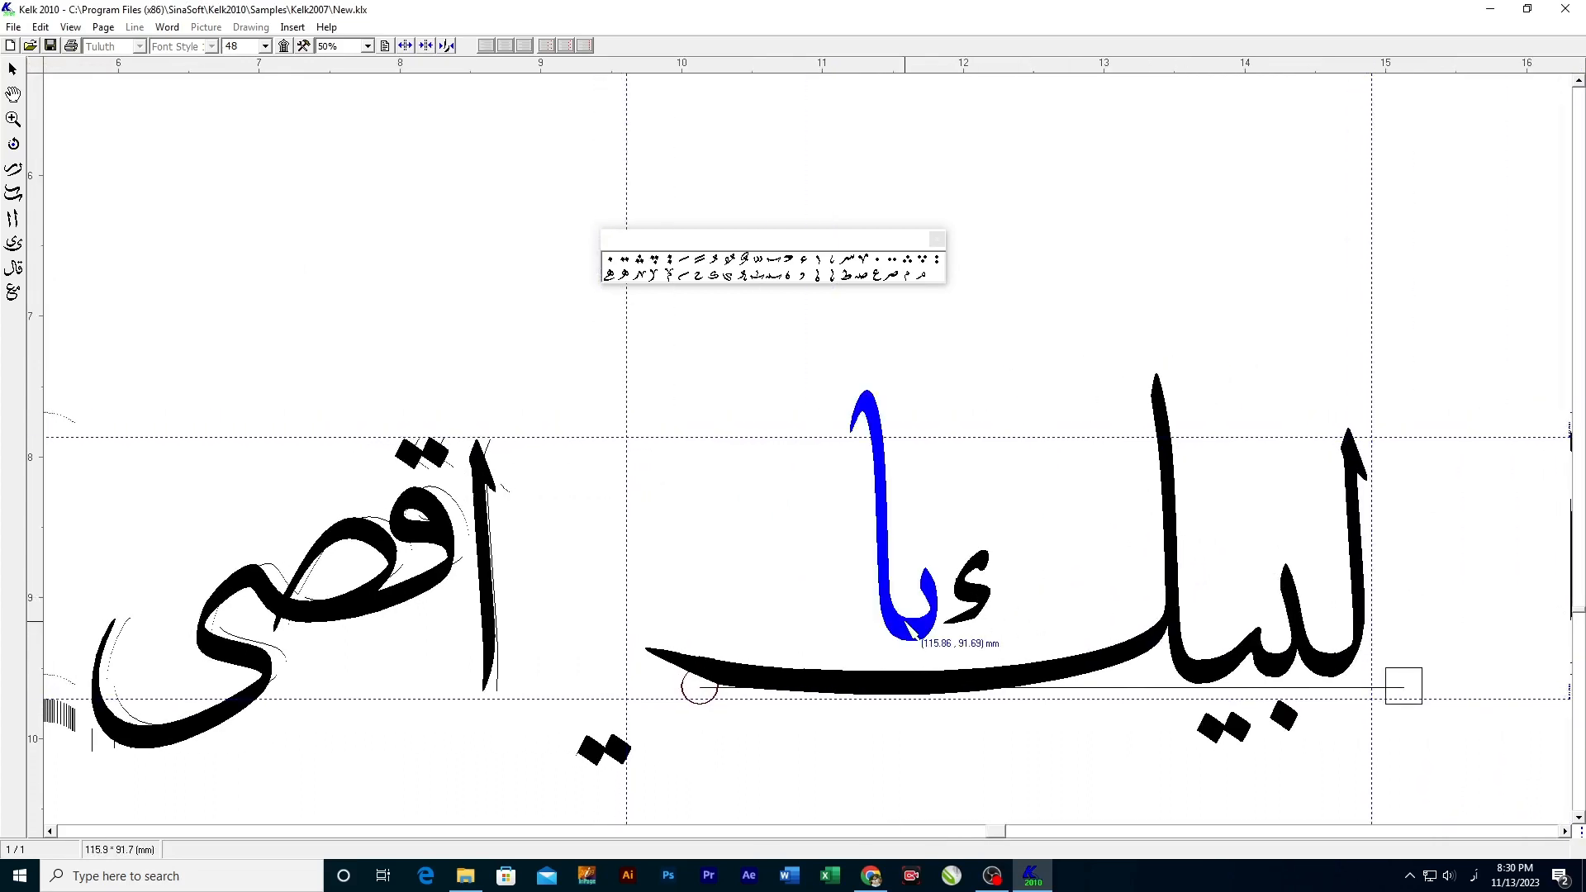
{"action": "left_click_drag", "start_coordinate": [1003, 592], "coordinate": [1053, 607]}
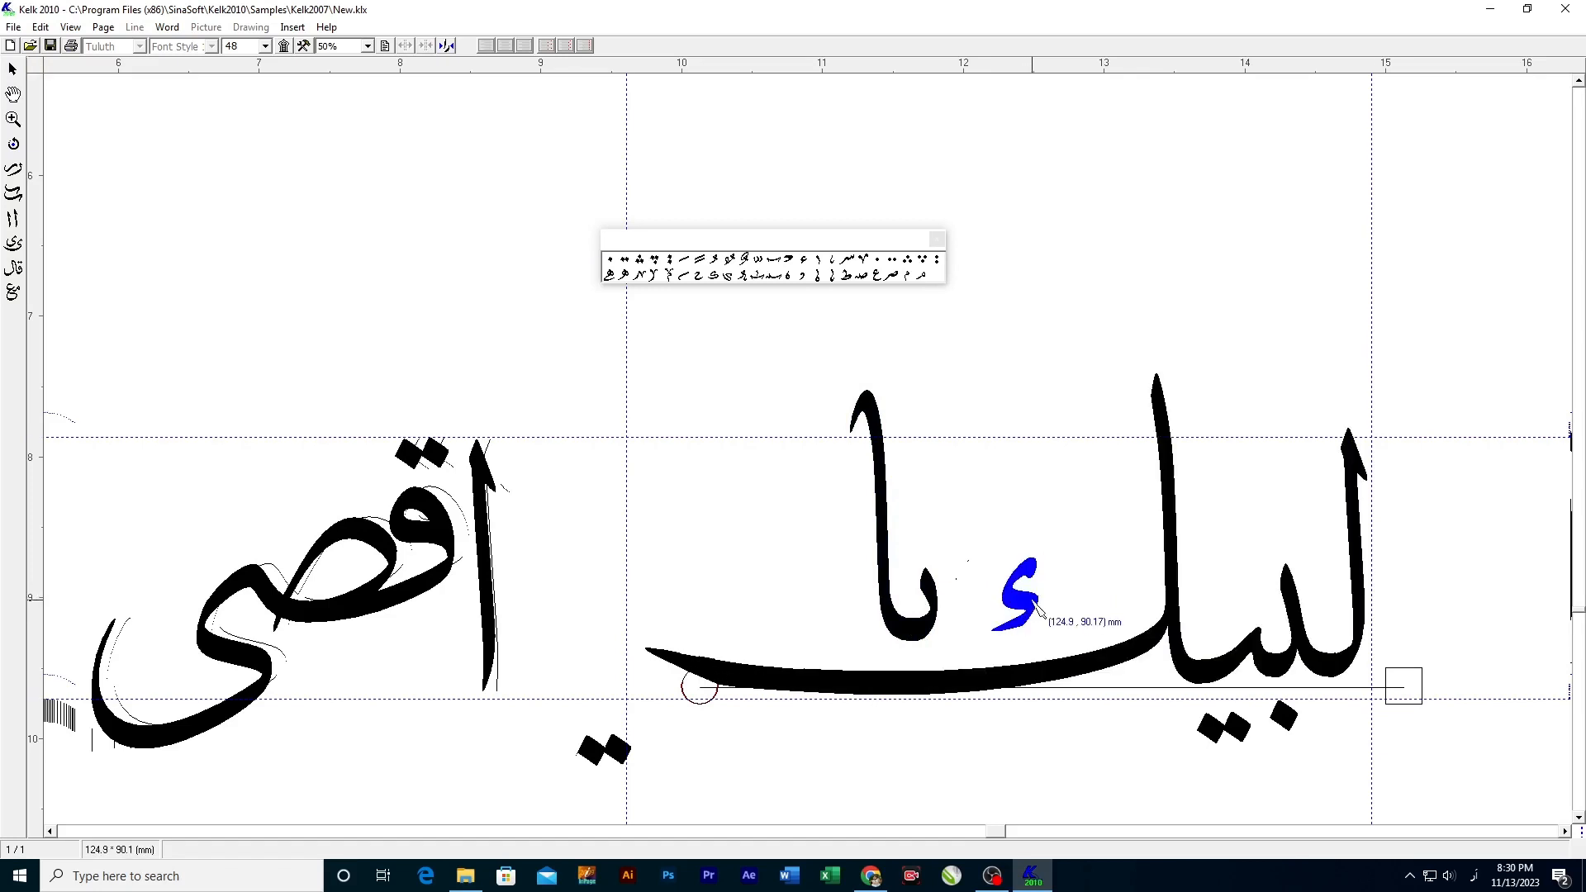
{"action": "left_click_drag", "start_coordinate": [925, 651], "coordinate": [915, 666]}
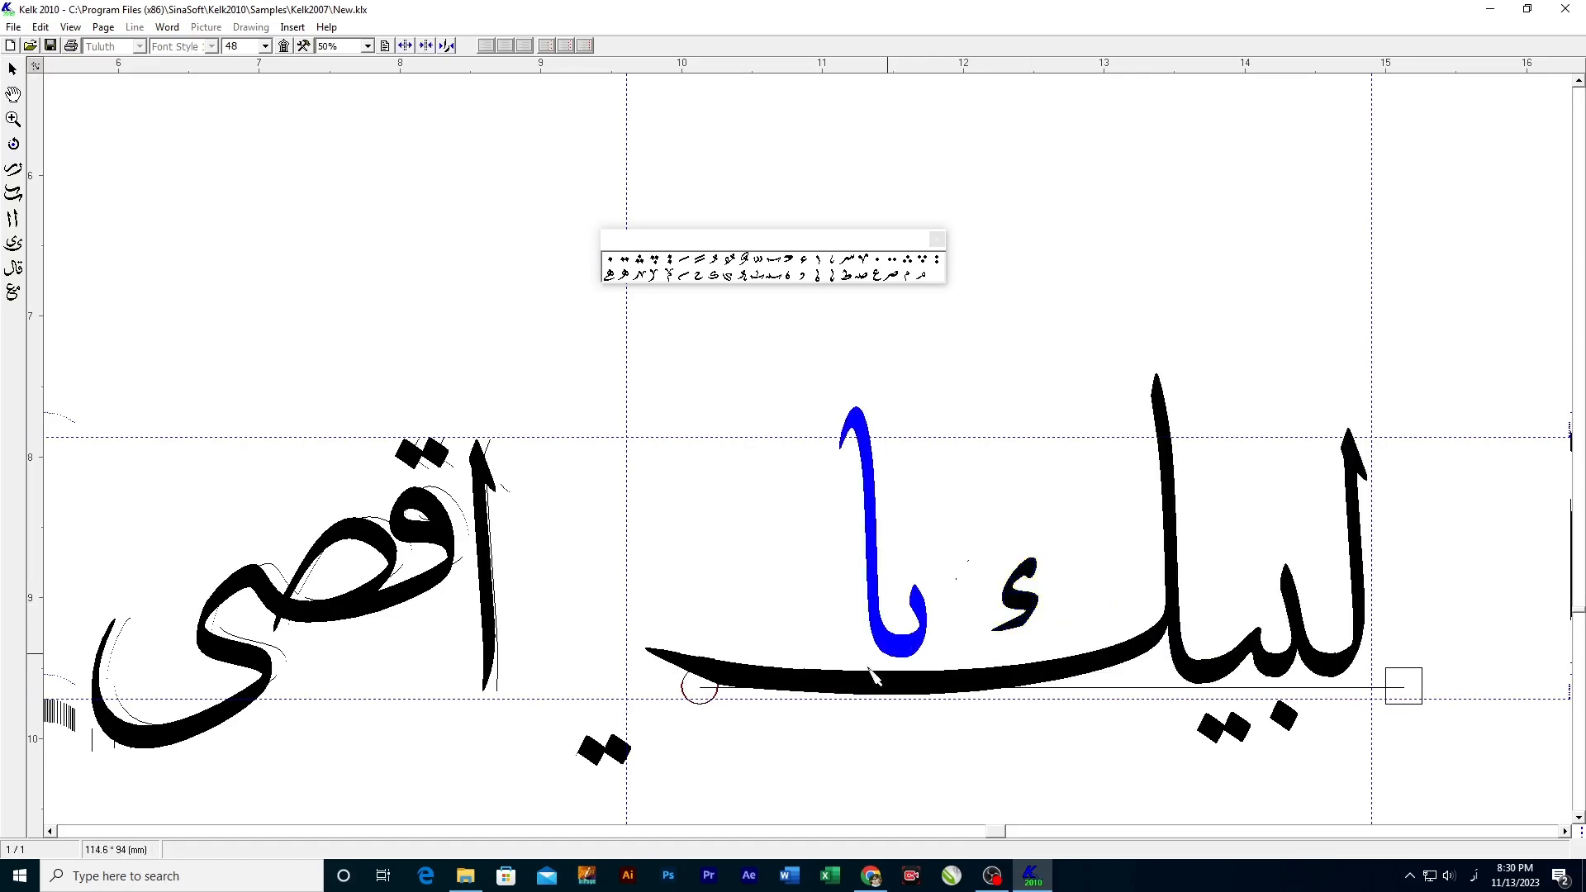
Step: Place the two dots of يا beneath the extended ك and align them with the dots of لبيك on a new horizontal guide
{"action": "left_click_drag", "start_coordinate": [615, 752], "coordinate": [916, 726]}
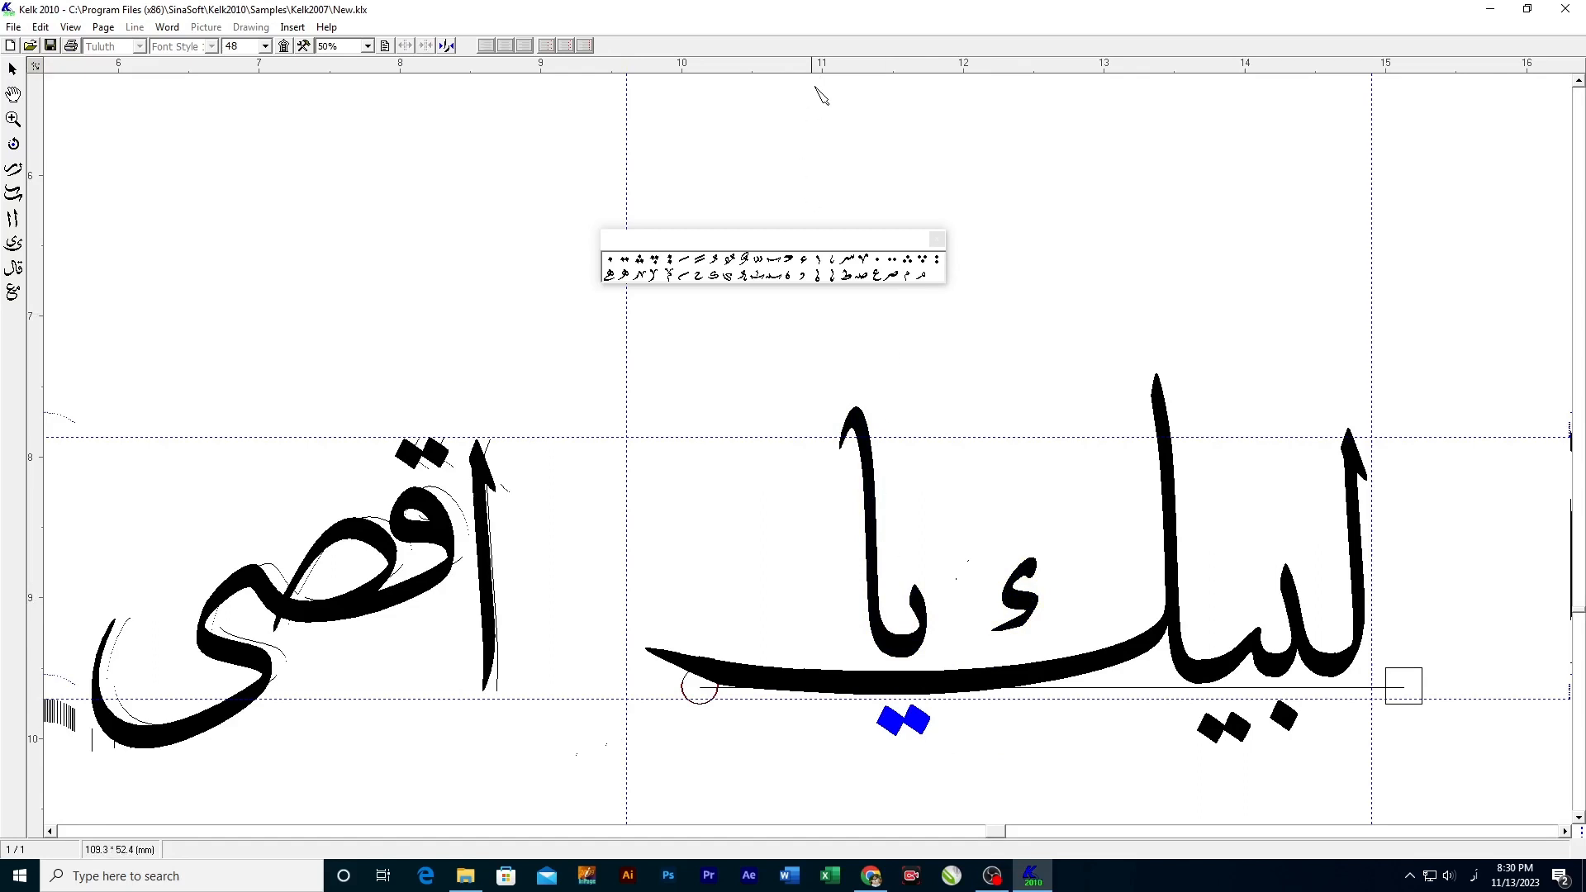
{"action": "left_click_drag", "start_coordinate": [811, 68], "coordinate": [1214, 716]}
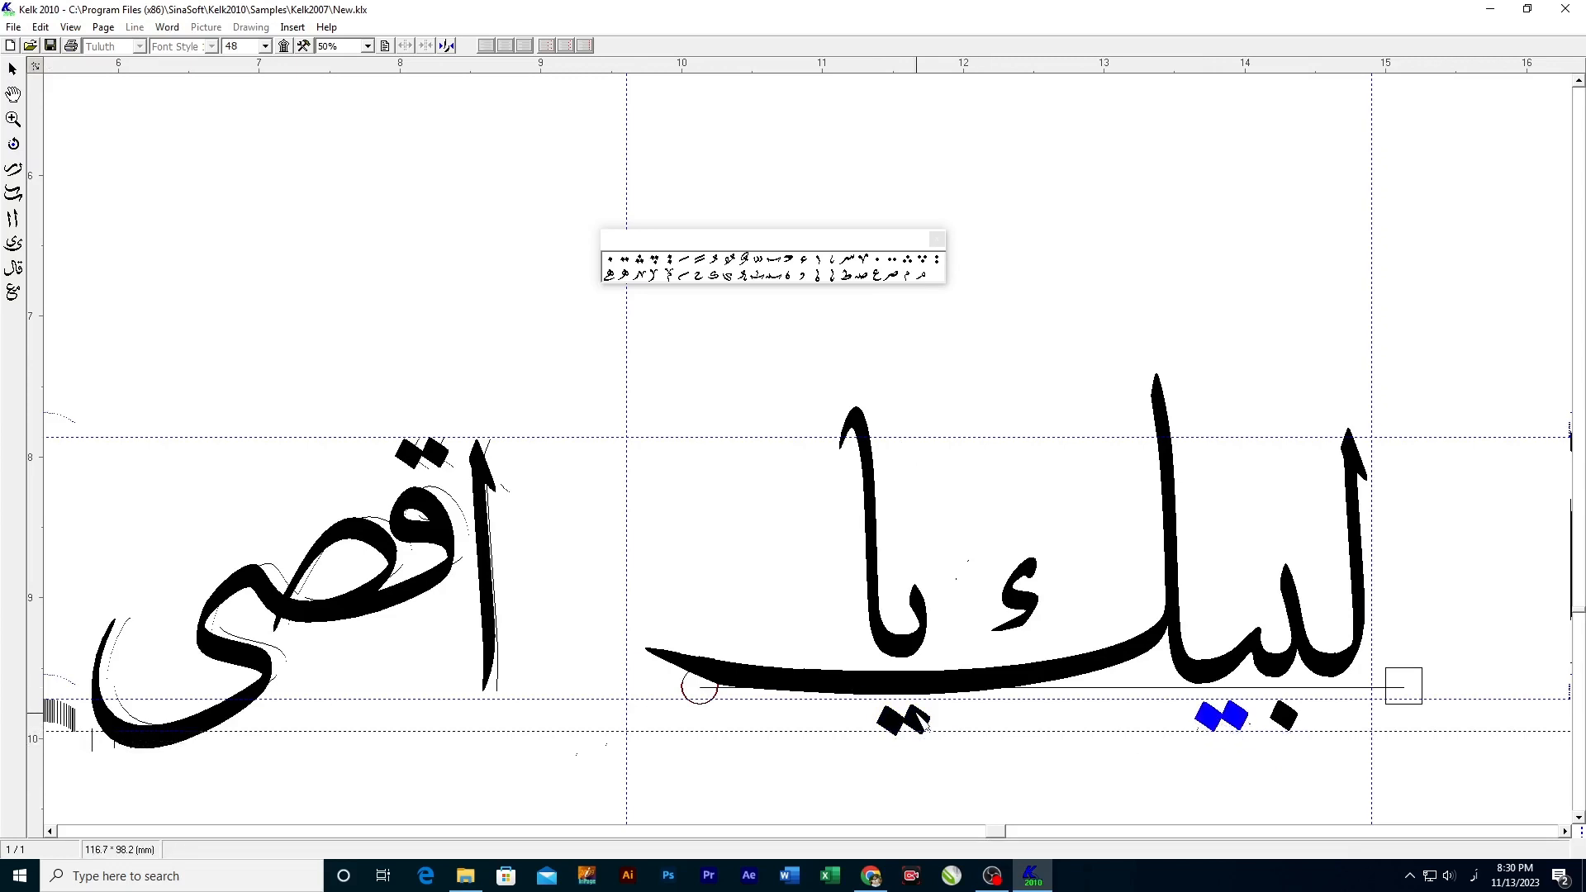
{"action": "left_click_drag", "start_coordinate": [923, 709], "coordinate": [929, 703]}
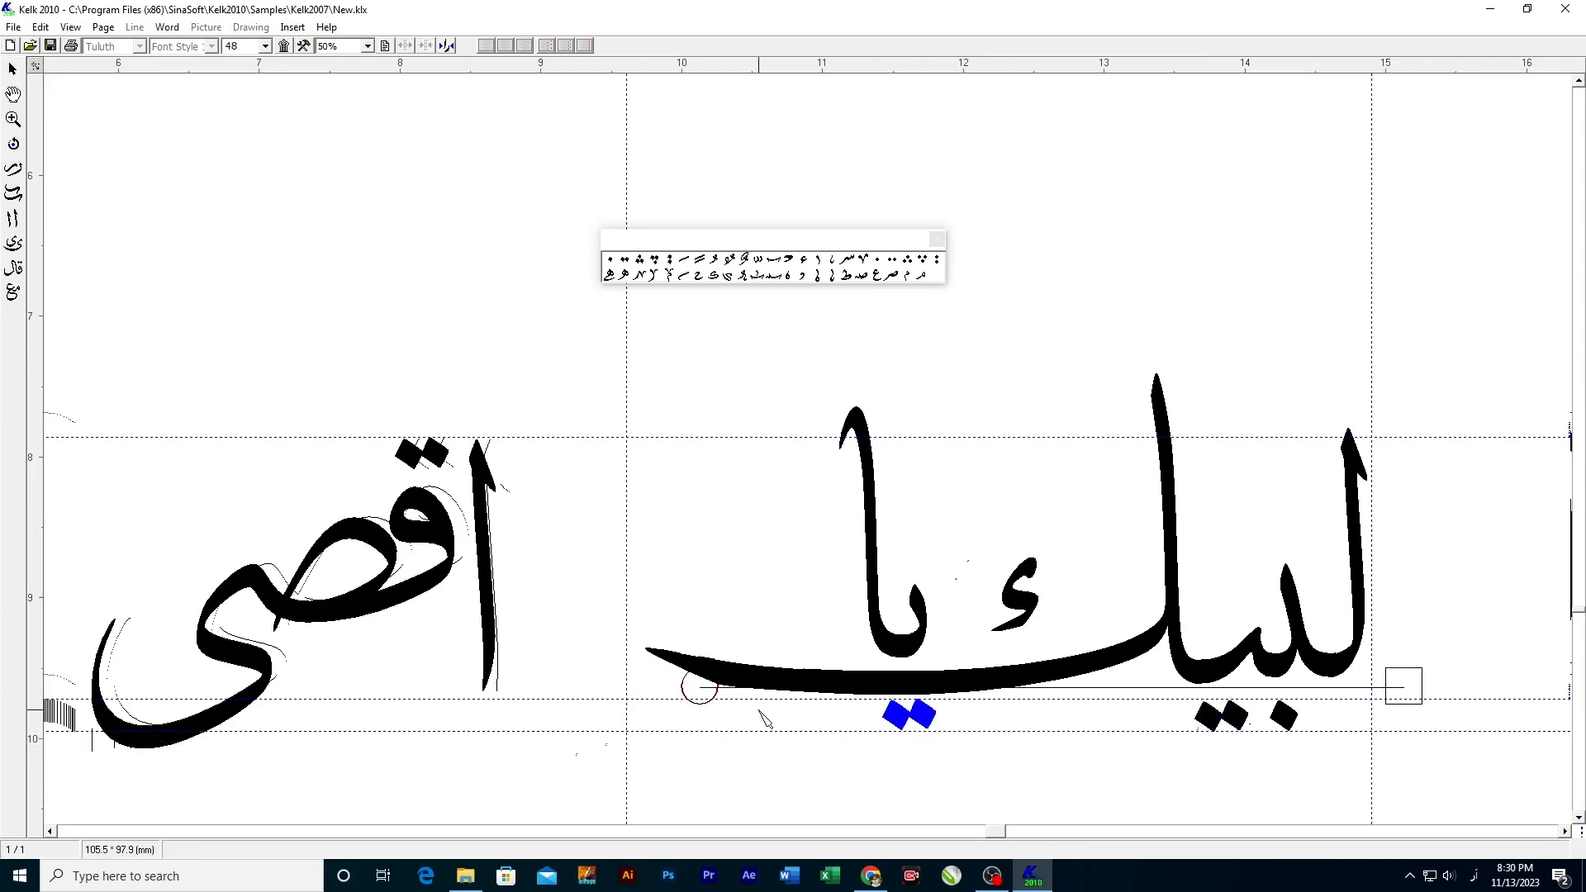
Step: Move the first alef of اقصى beside the word يا, standing above the extended stroke of ك
{"action": "mouse_move", "coordinate": [517, 694]}
{"action": "left_mouse_down"}
{"action": "mouse_move", "coordinate": [826, 712]}
{"action": "mouse_move", "coordinate": [1140, 656]}
{"action": "left_mouse_up"}
{"action": "left_click", "coordinate": [753, 553]}
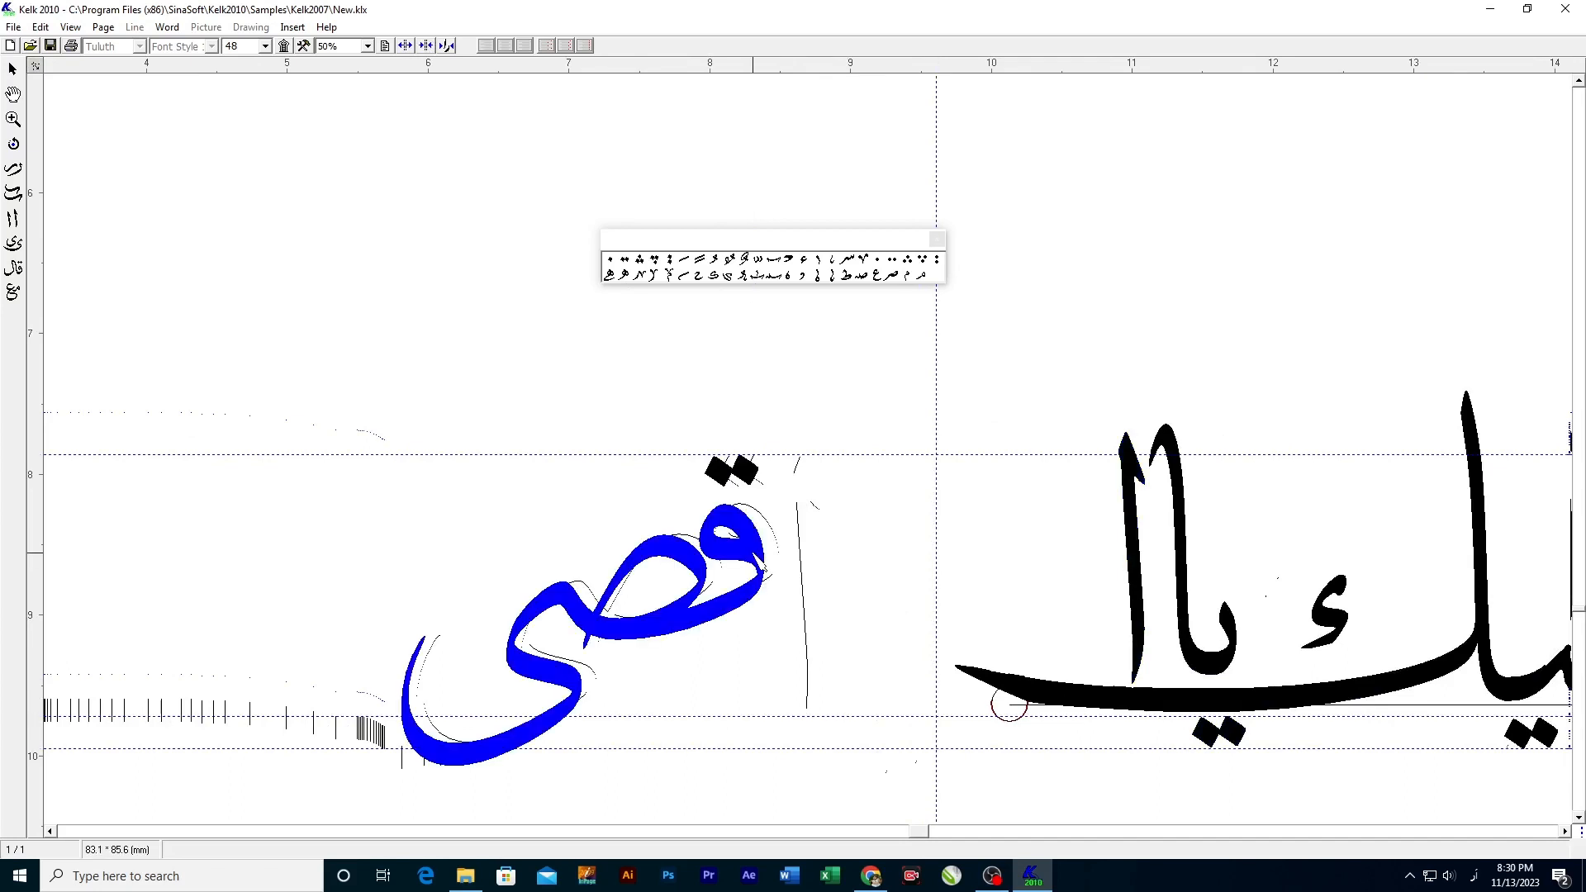
{"action": "right_click", "coordinate": [752, 553]}
{"action": "left_click", "coordinate": [803, 640]}
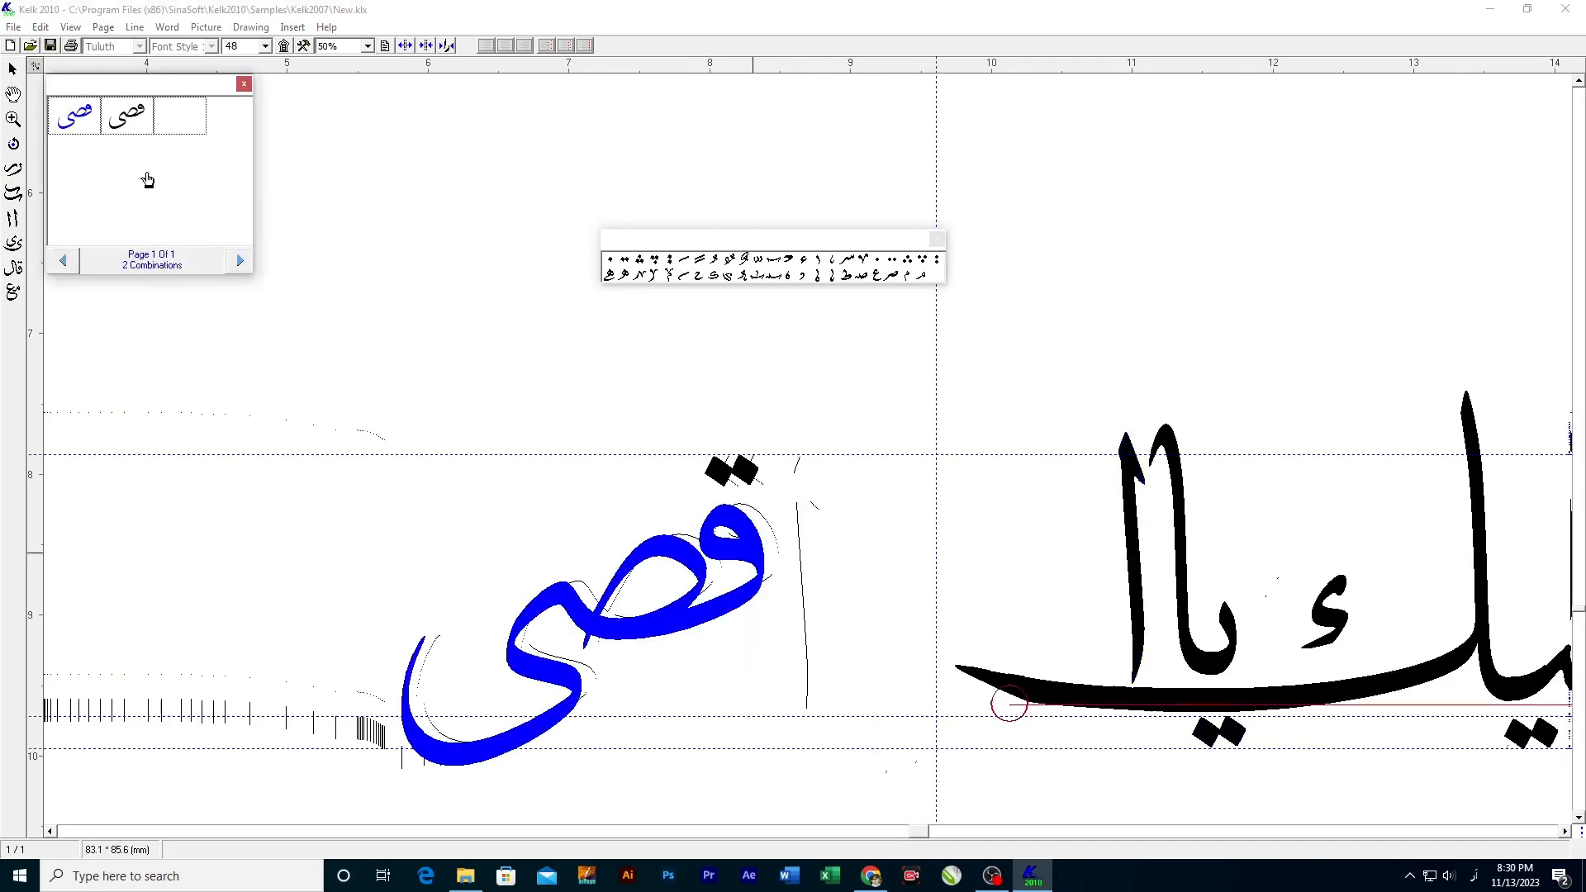
{"action": "left_click", "coordinate": [244, 85]}
Step: Move قصى closer to its alef and change the ق to a long, extended connection before the ص
{"action": "left_click_drag", "start_coordinate": [824, 560], "coordinate": [1072, 549]}
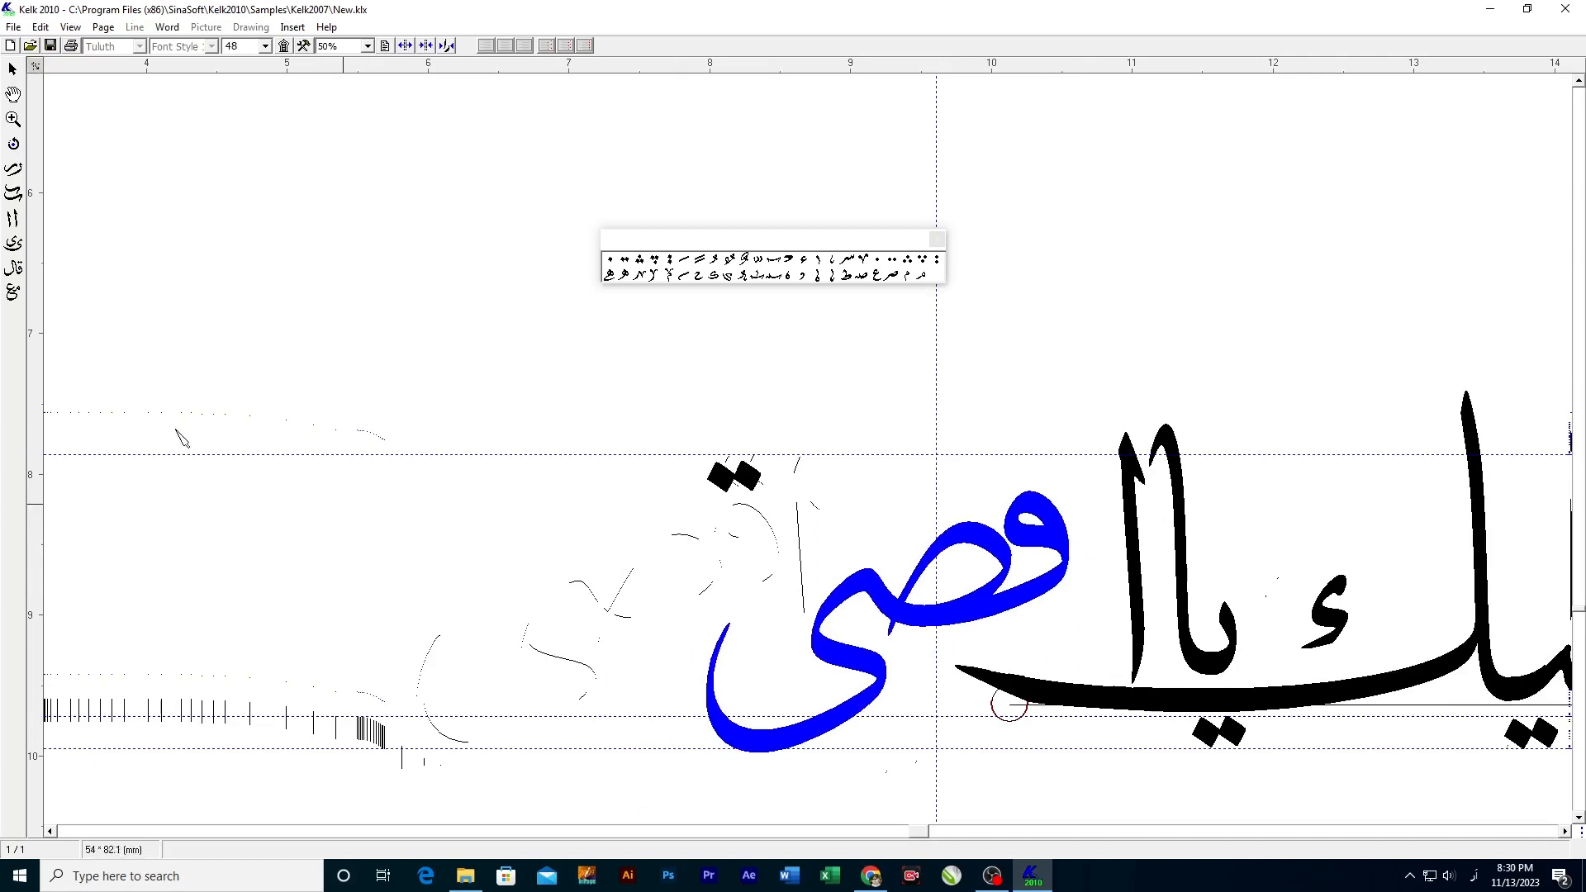
{"action": "left_click", "coordinate": [15, 244]}
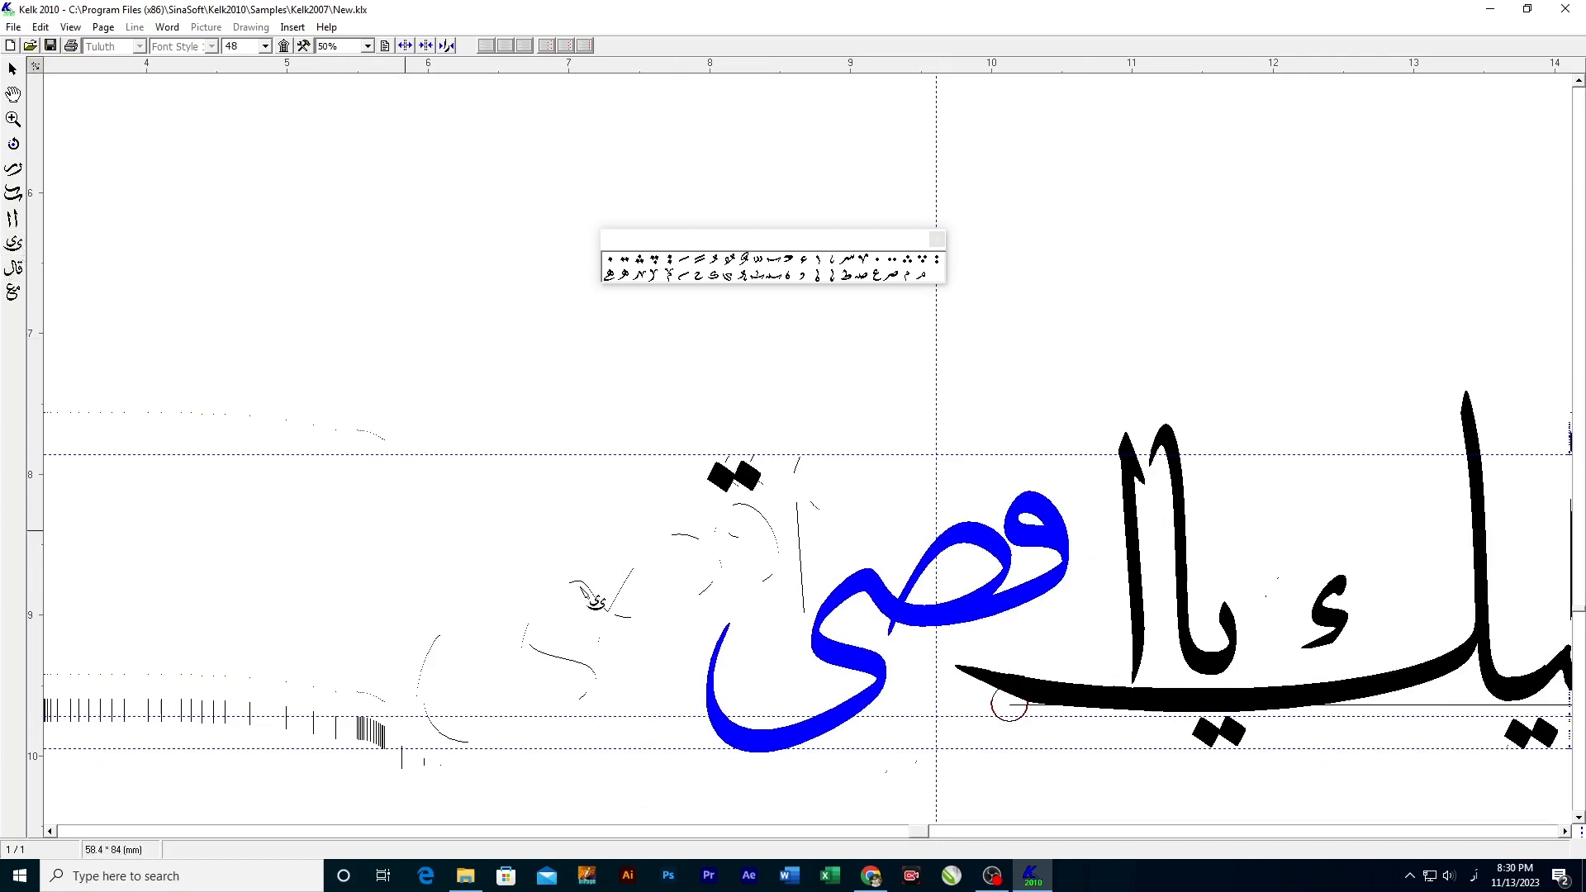
{"action": "left_click", "coordinate": [899, 612]}
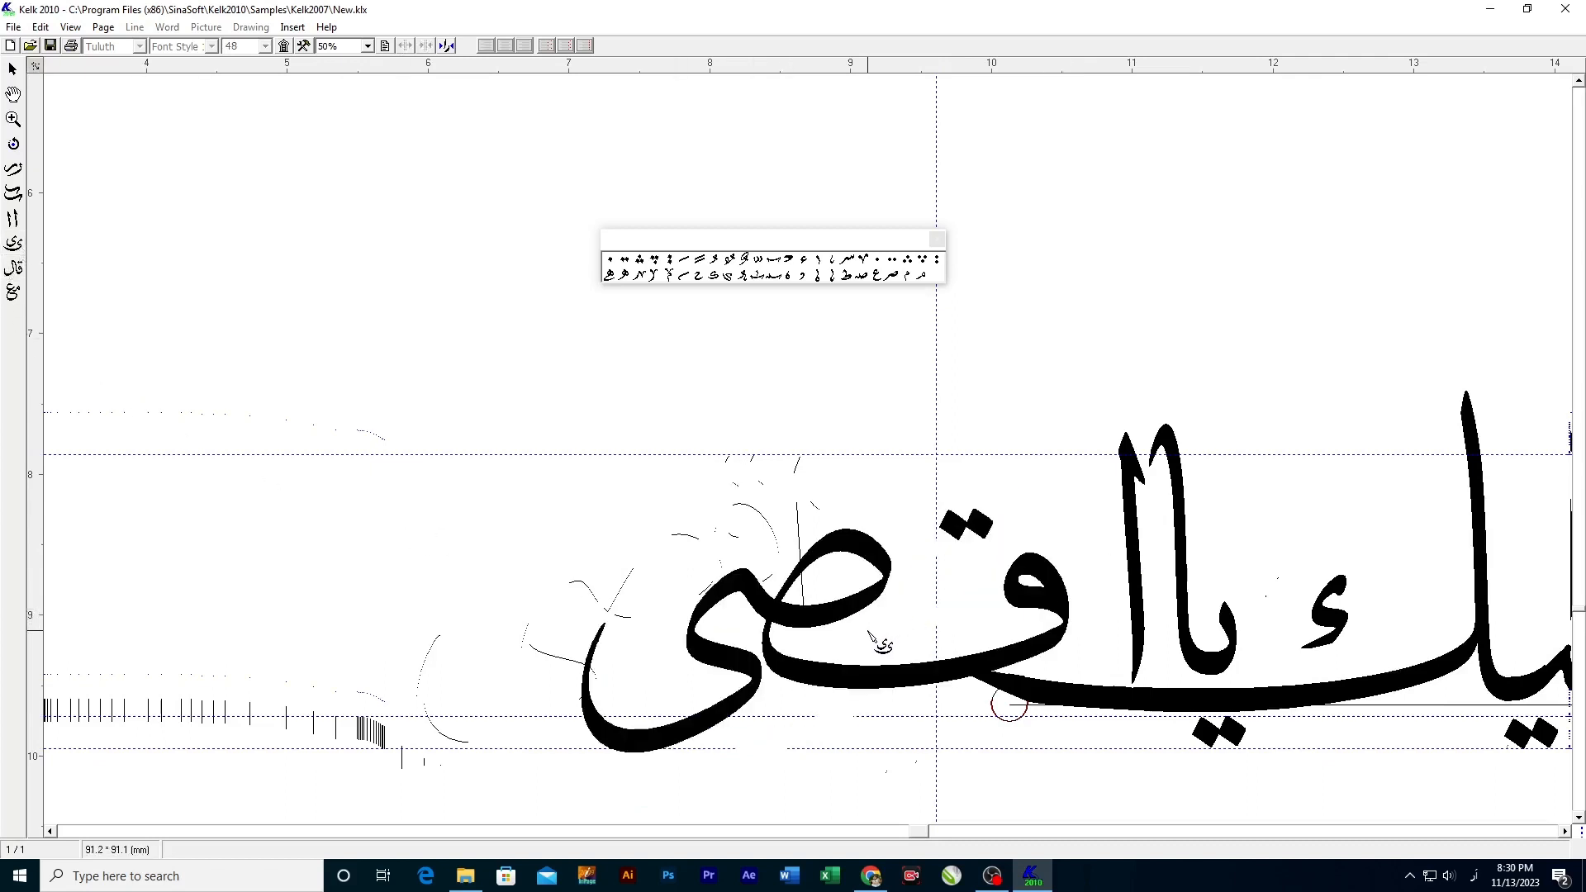
{"action": "left_click", "coordinate": [15, 68]}
{"action": "left_click_drag", "start_coordinate": [928, 570], "coordinate": [737, 515]}
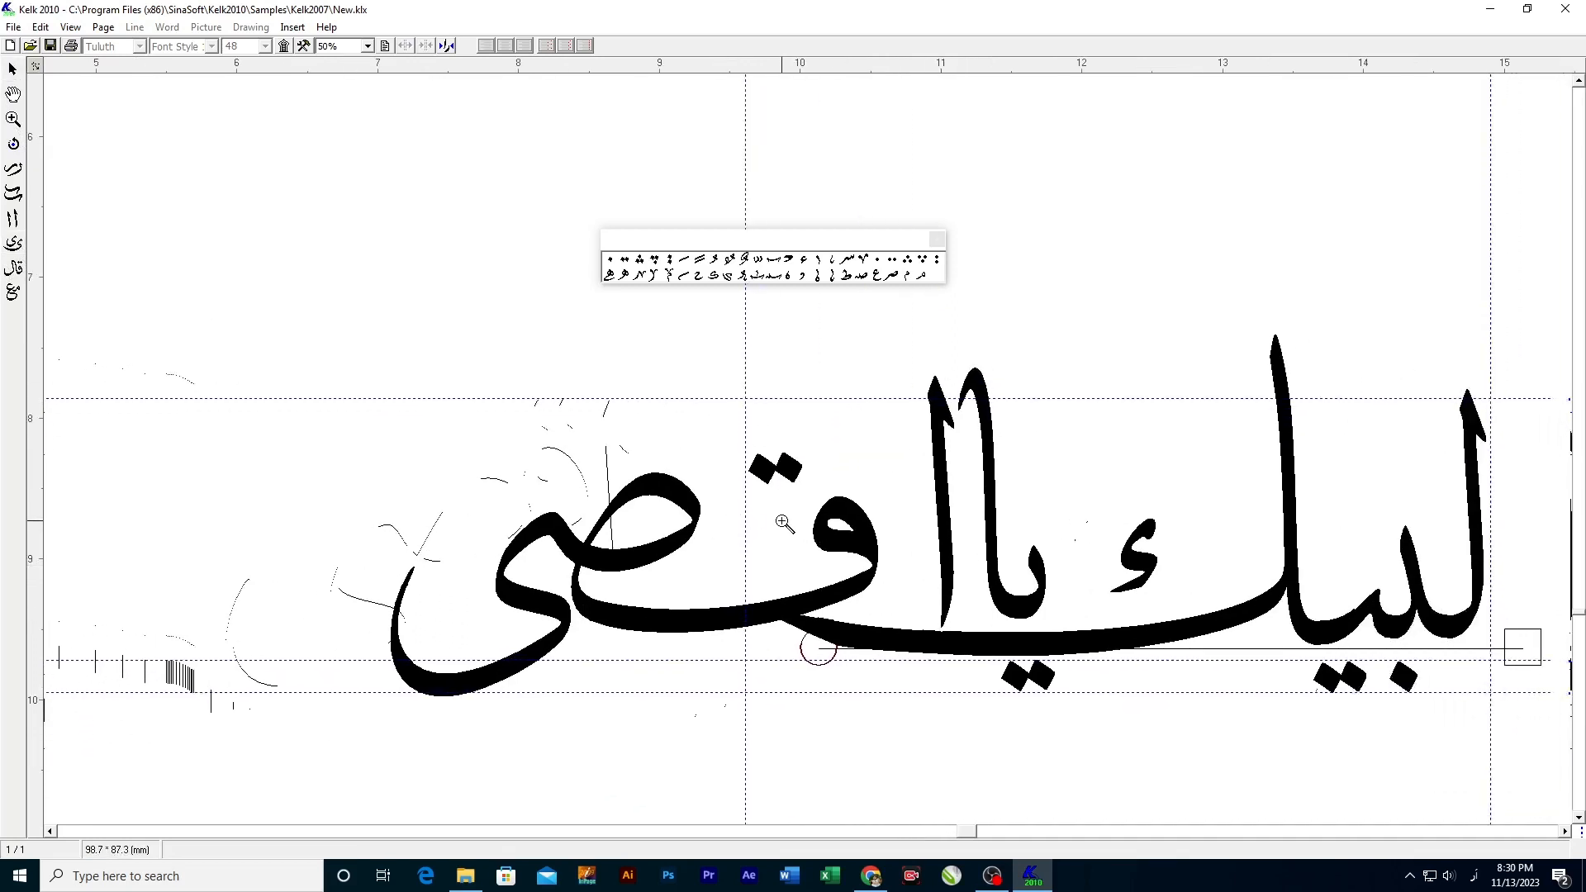
Step: Shift the small hamza, the word يا with its two dots, and the alef of اقصى closer to the stem of ك
{"action": "left_click_drag", "start_coordinate": [1177, 562], "coordinate": [1255, 574]}
{"action": "left_click_drag", "start_coordinate": [1041, 614], "coordinate": [1148, 608]}
{"action": "left_click_drag", "start_coordinate": [1064, 684], "coordinate": [1170, 684]}
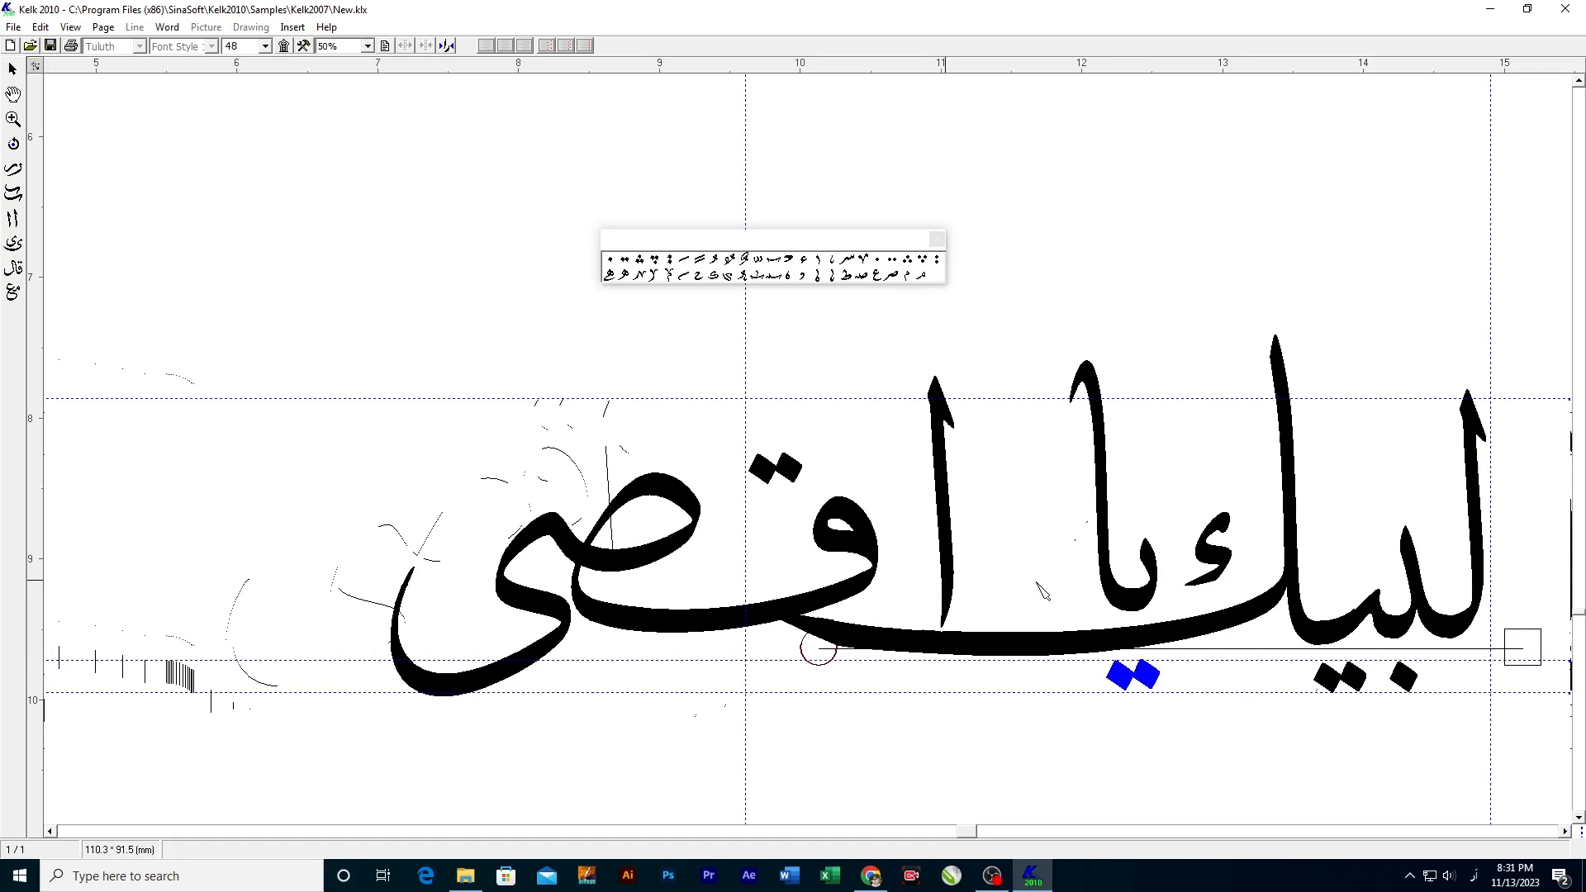
{"action": "left_click_drag", "start_coordinate": [955, 591], "coordinate": [1065, 597]}
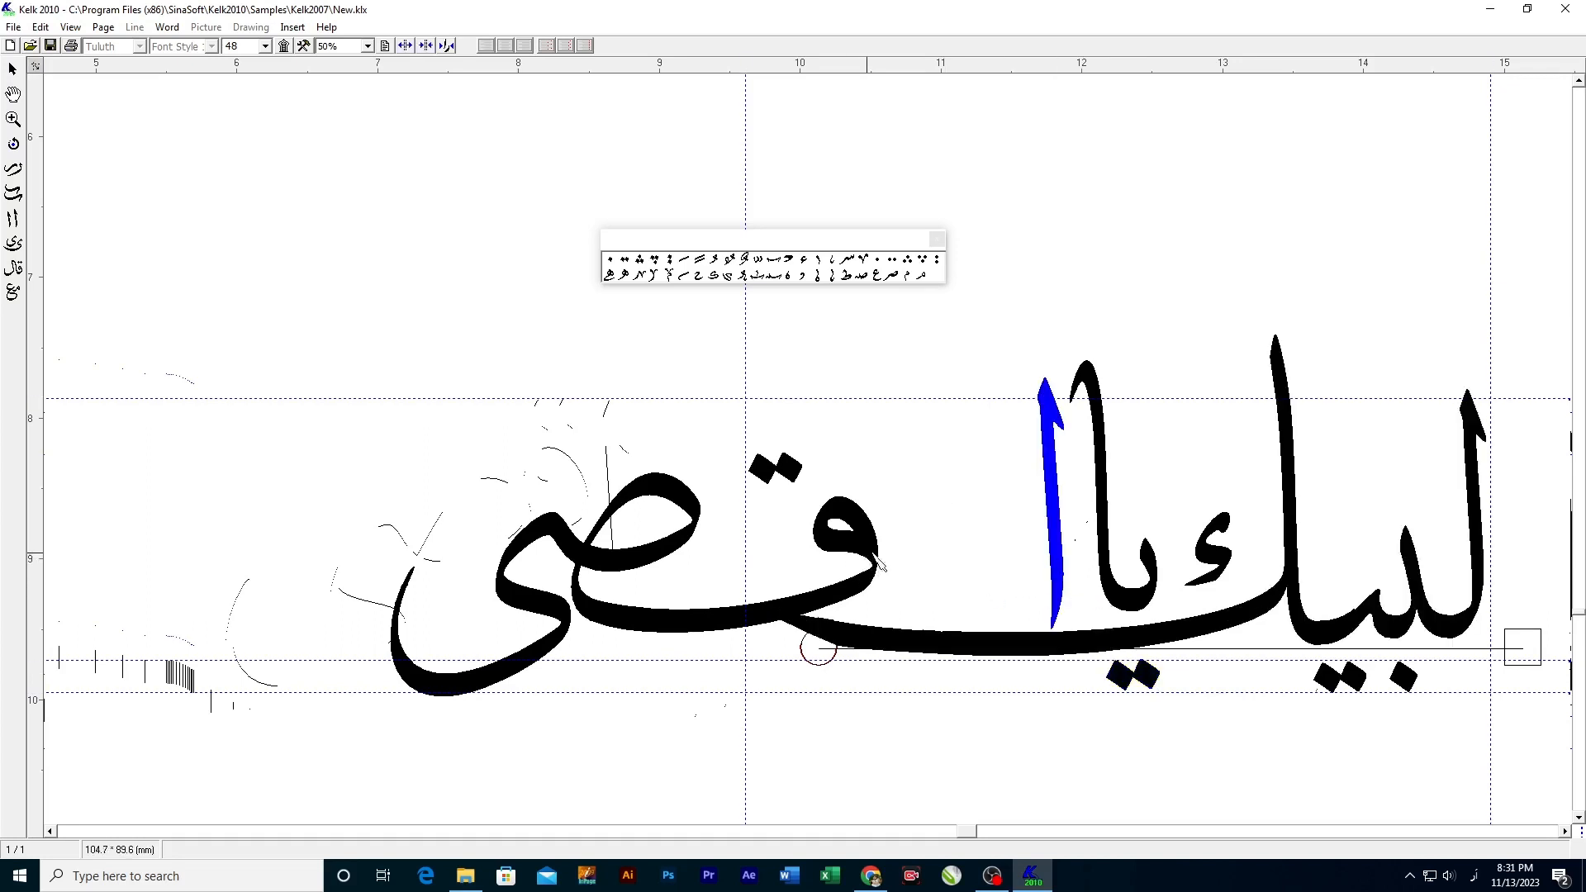
Step: Nest قصى above the tip of the extended ك beside the alef and place its two dots between ص and ق
{"action": "mouse_move", "coordinate": [875, 565]}
{"action": "left_mouse_down"}
{"action": "mouse_move", "coordinate": [1006, 529]}
{"action": "mouse_move", "coordinate": [897, 565]}
{"action": "left_mouse_up"}
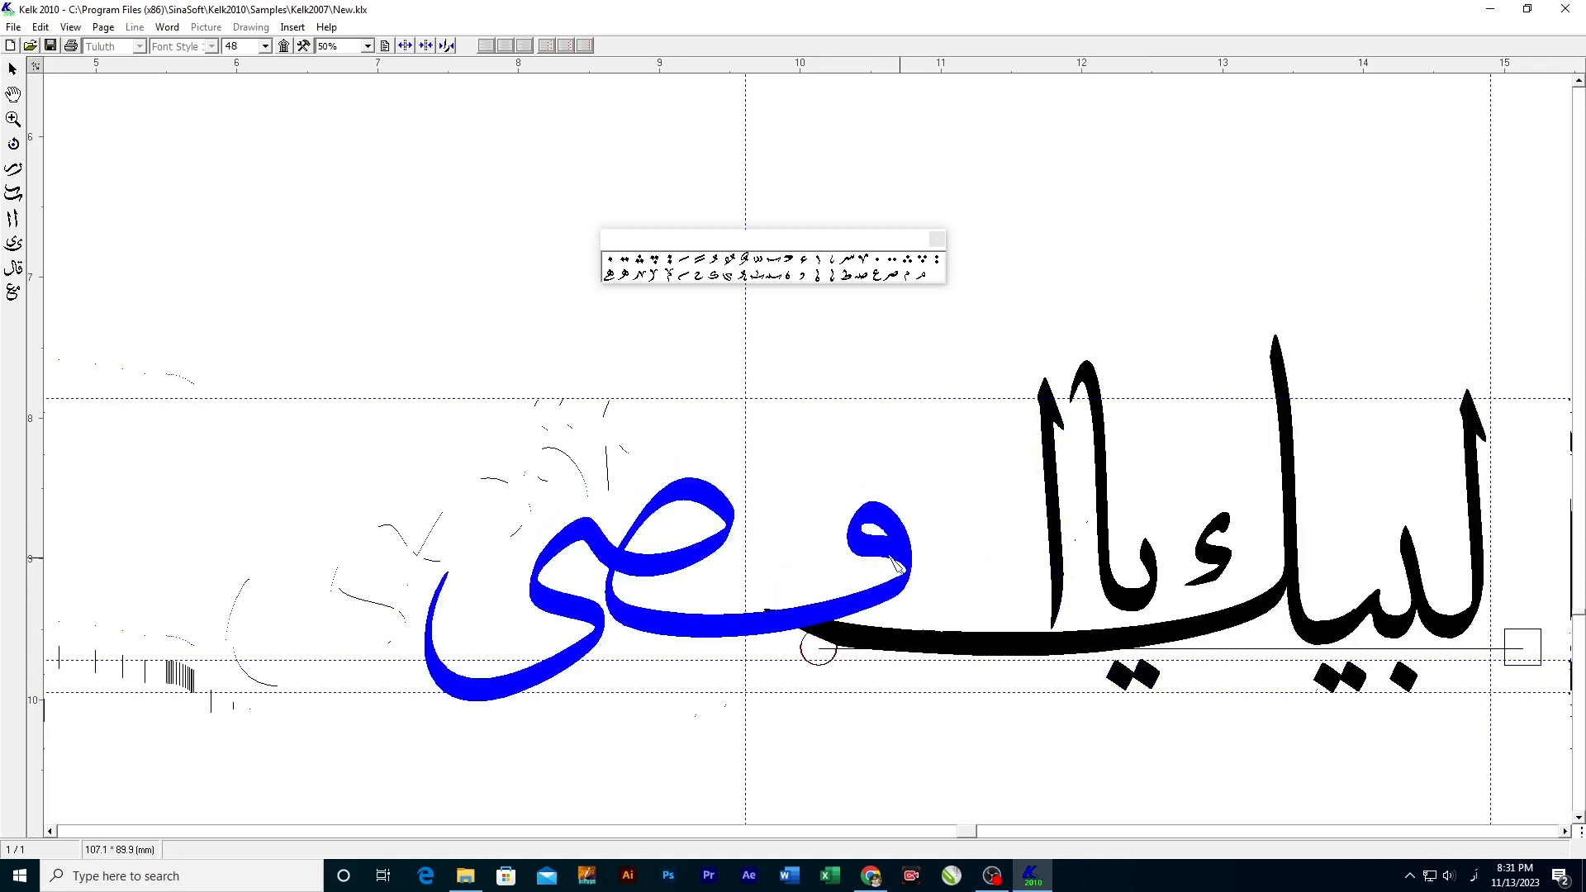
{"action": "left_click", "coordinate": [788, 527]}
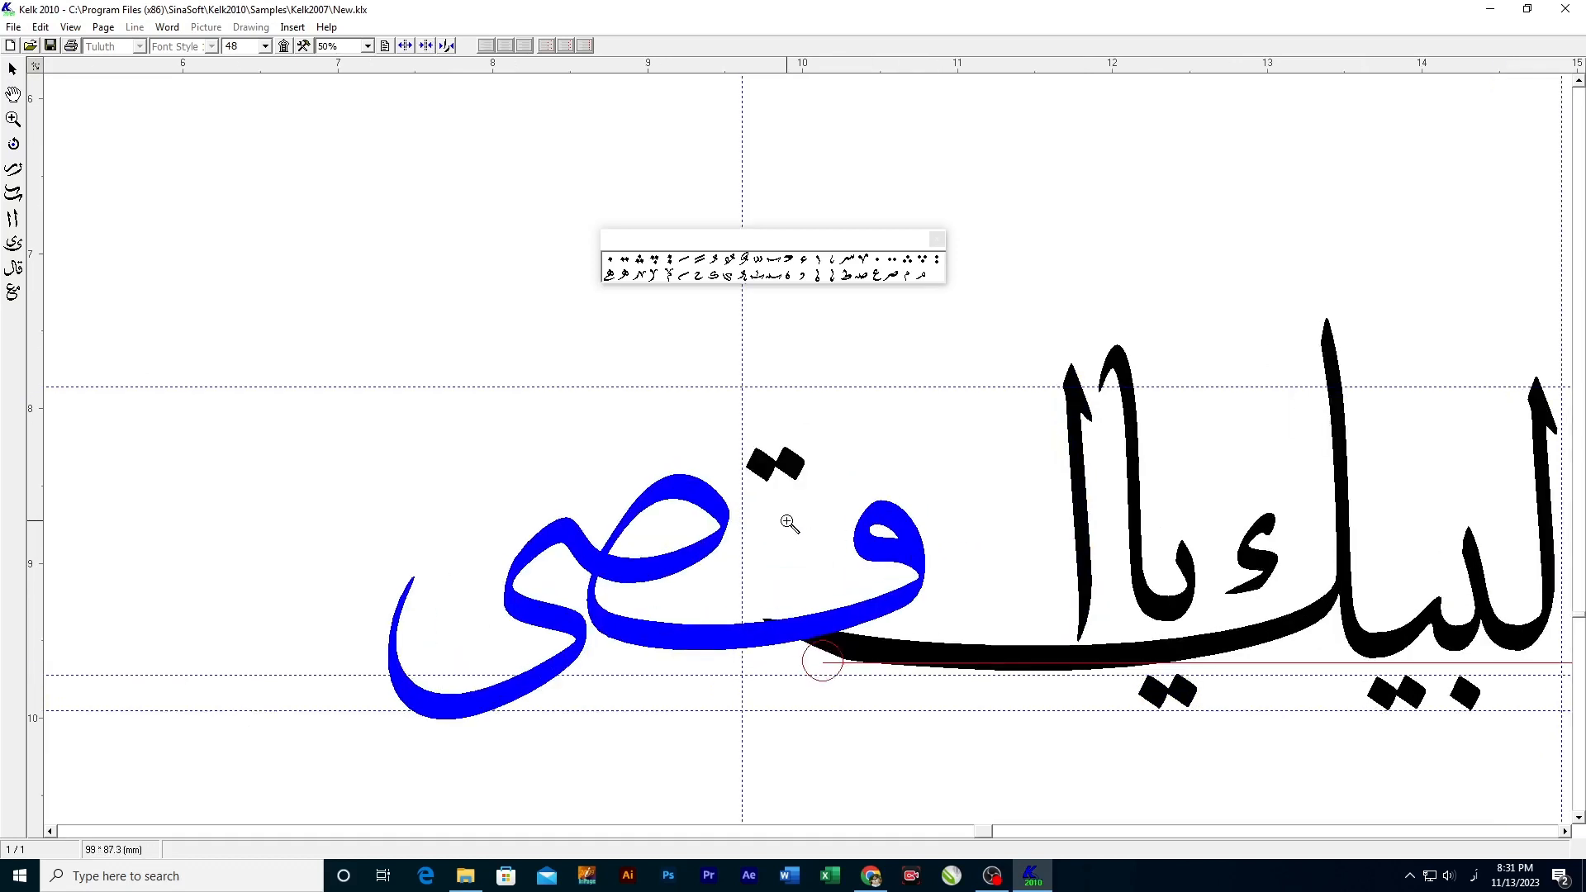
{"action": "left_click", "coordinate": [967, 376]}
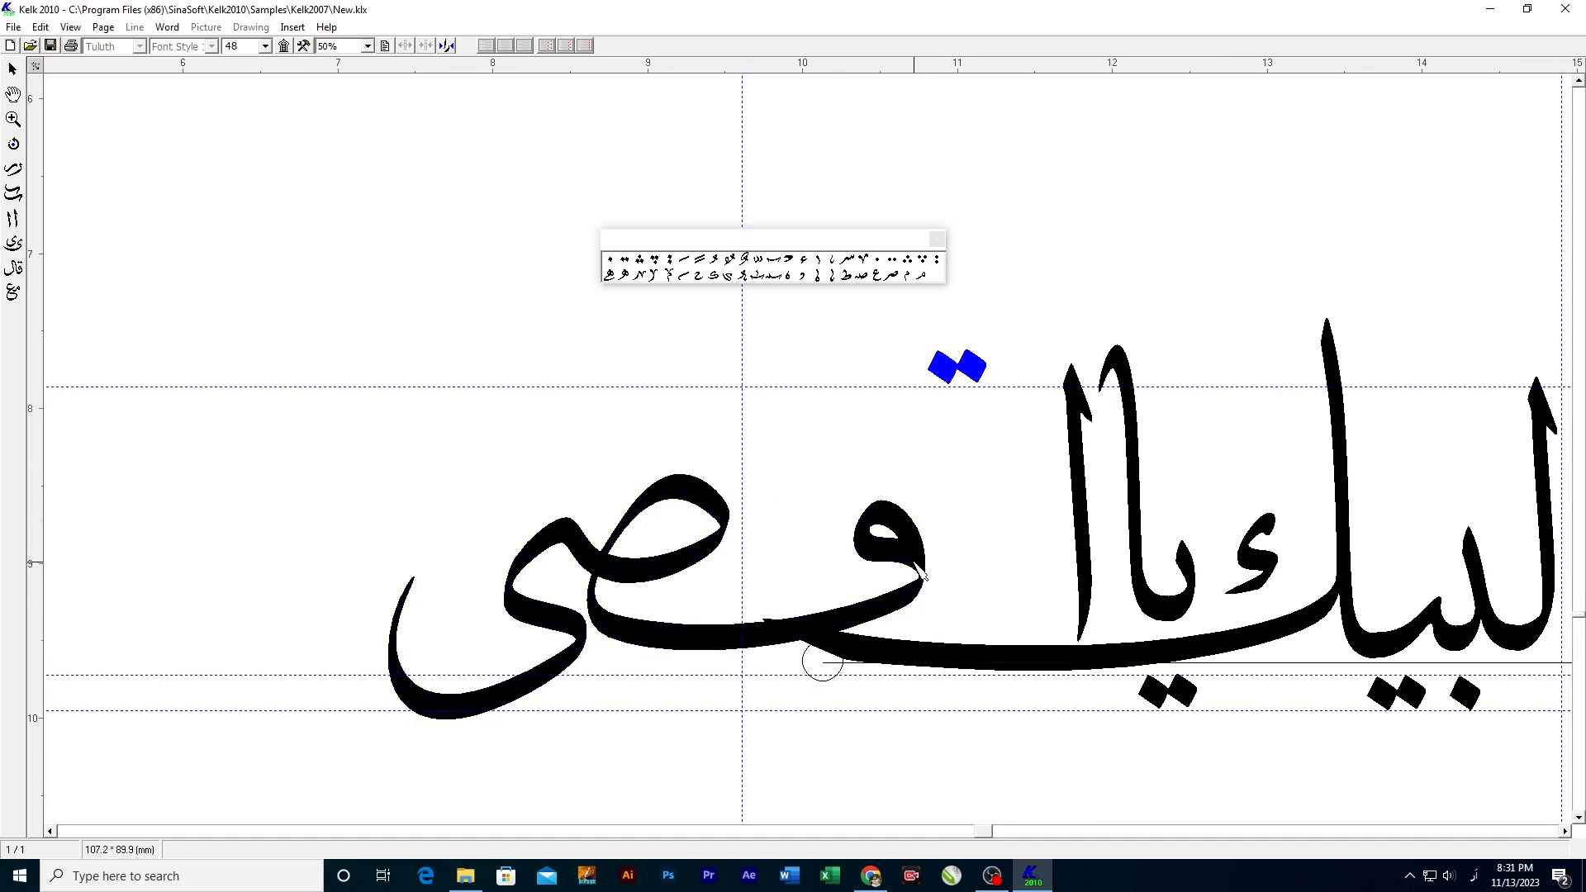
{"action": "left_click_drag", "start_coordinate": [913, 562], "coordinate": [1053, 533]}
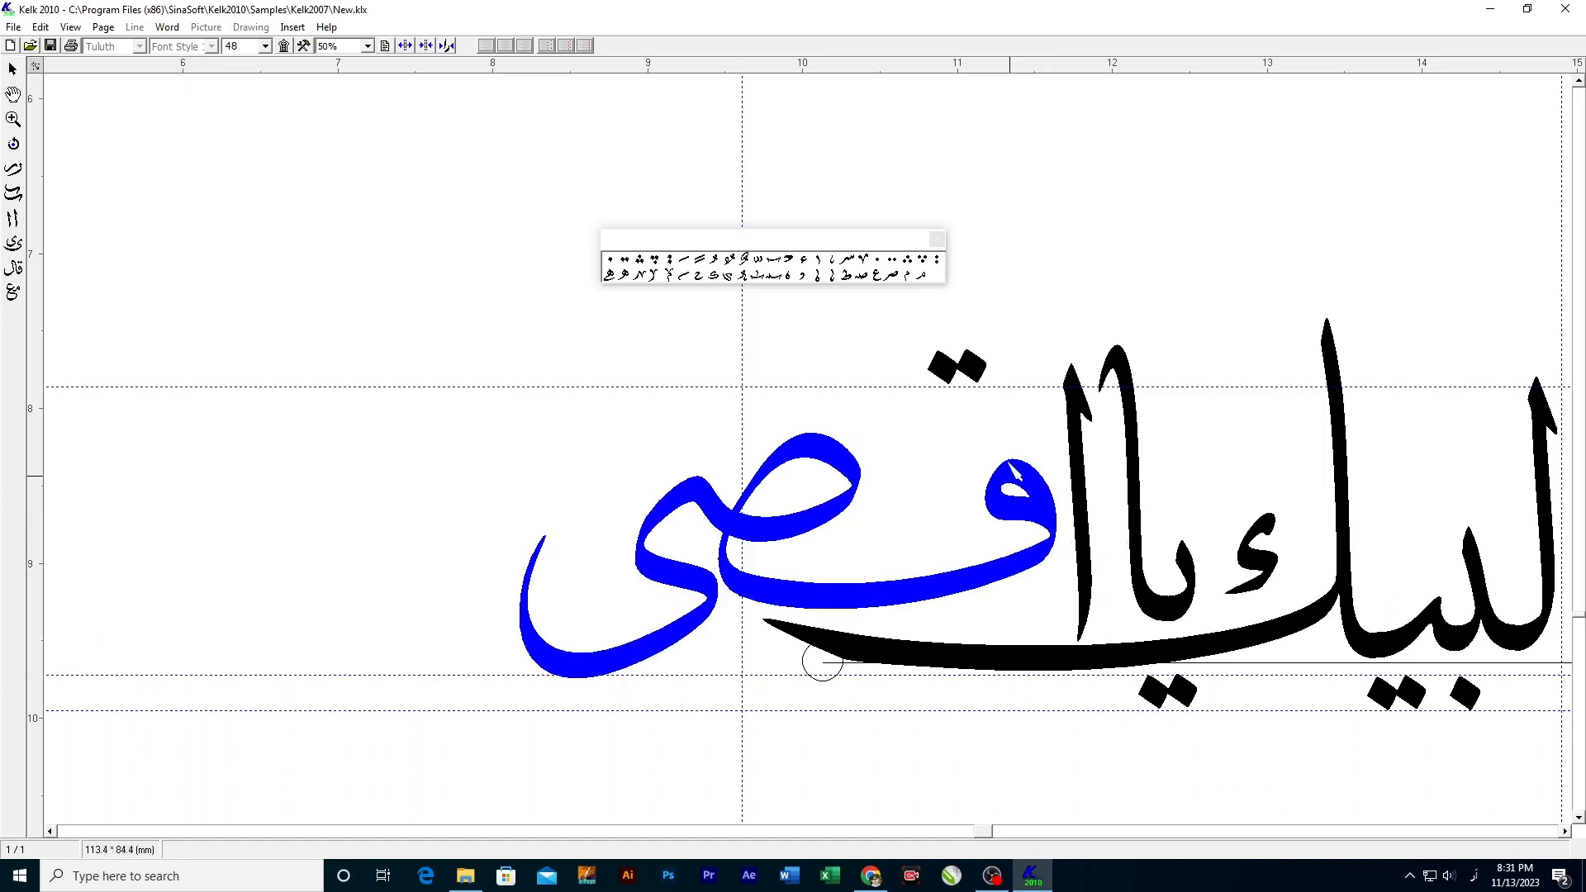
{"action": "left_click_drag", "start_coordinate": [983, 381], "coordinate": [960, 488]}
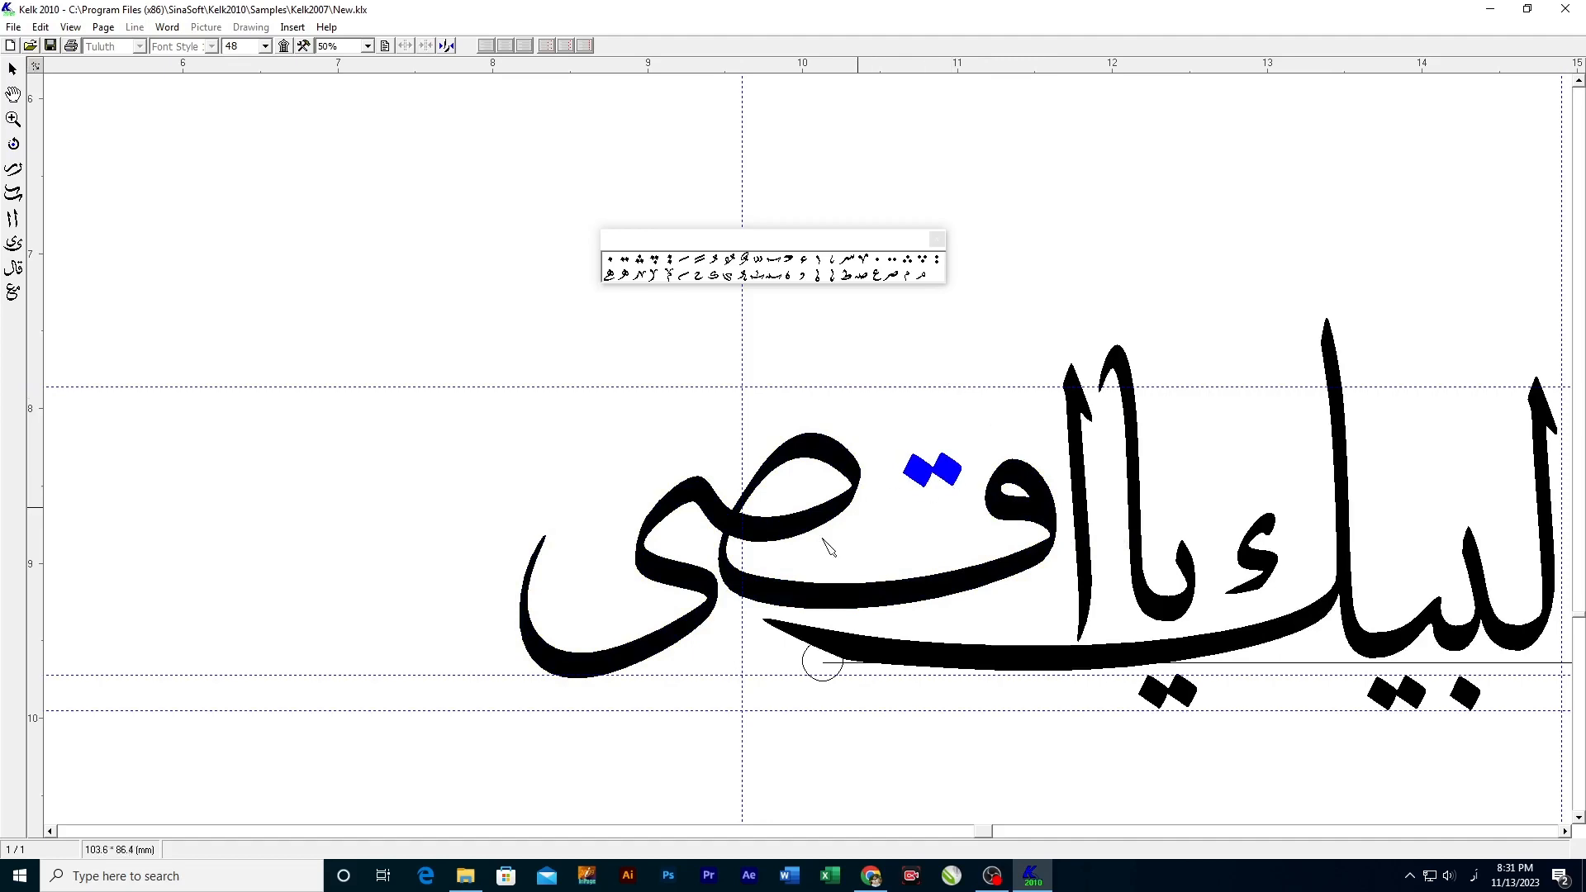
Step: Add a small dagger alef above the final ى of اقصى
{"action": "scroll", "coordinate": [924, 537], "scroll_direction": "down", "scroll_amount": 3}
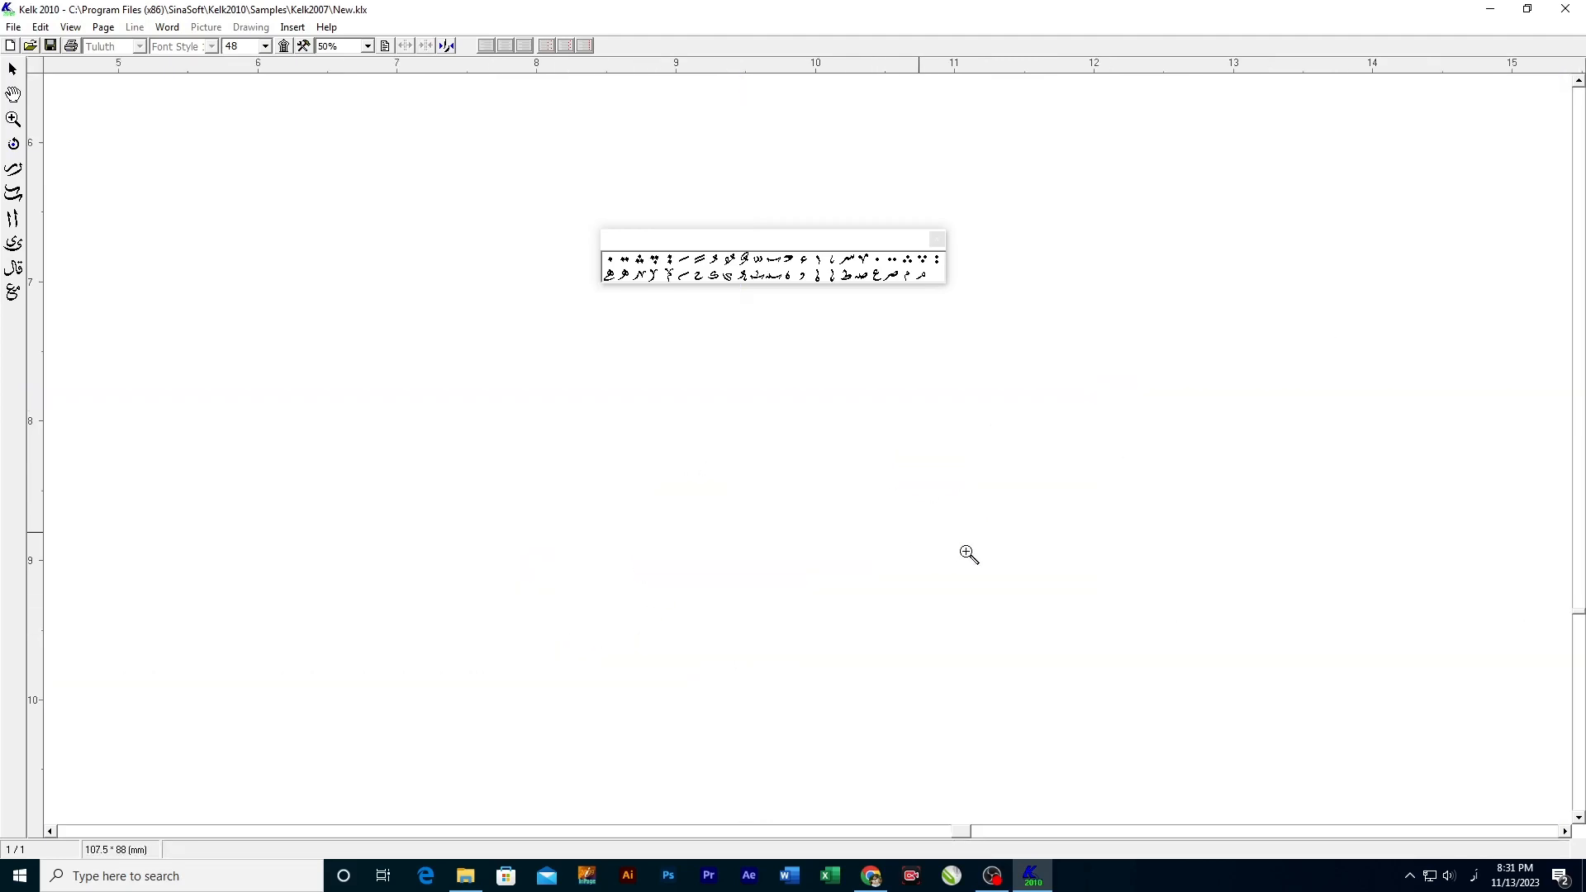
{"action": "left_click_drag", "start_coordinate": [1033, 578], "coordinate": [862, 583]}
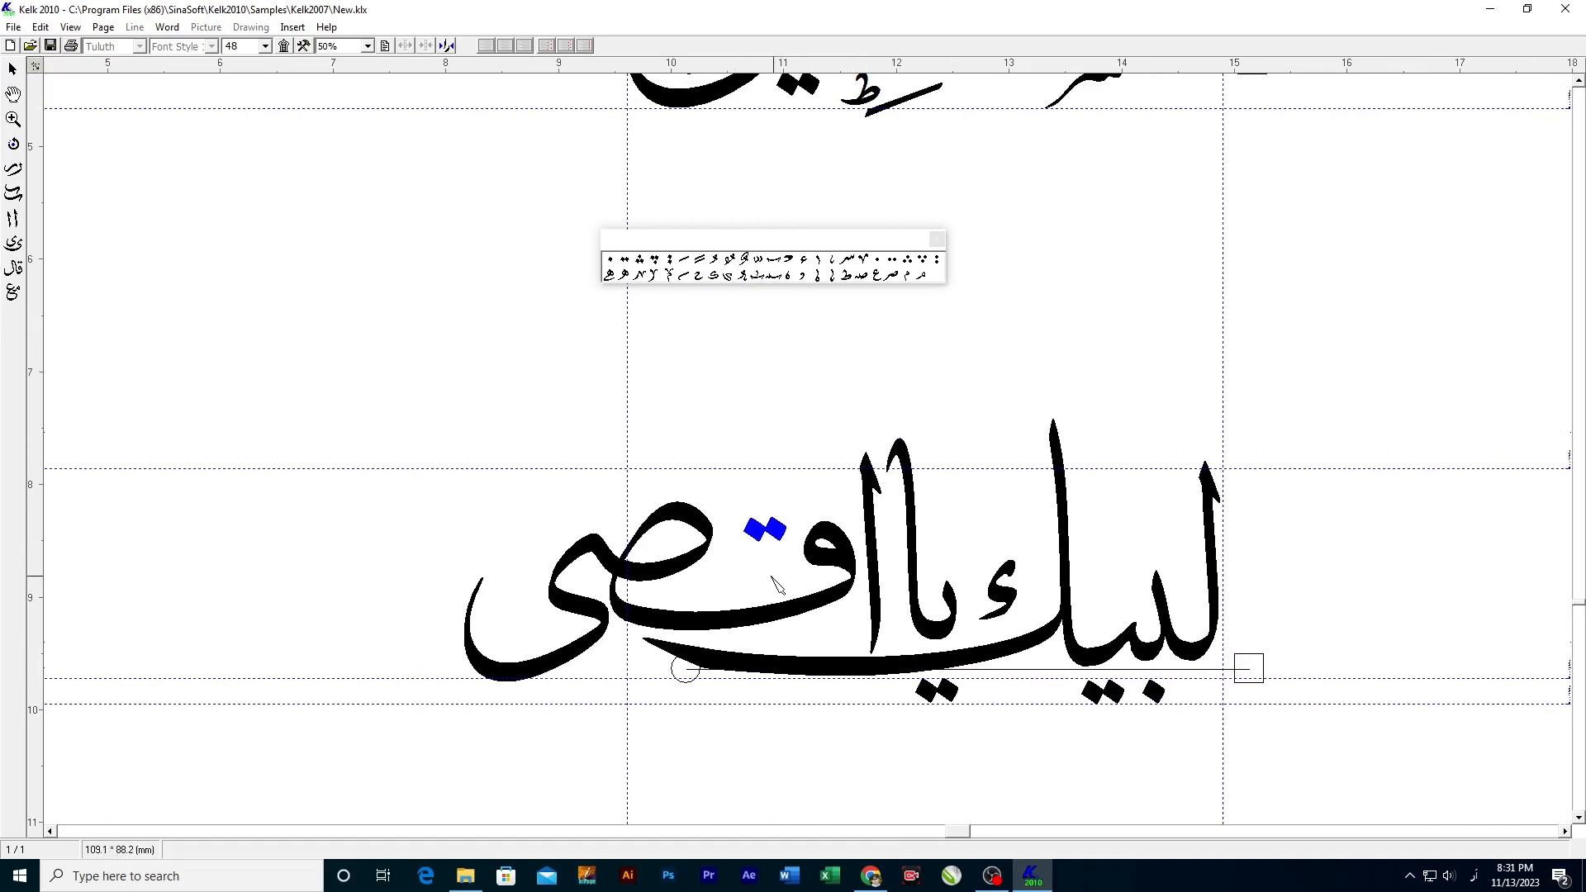
{"action": "left_click_drag", "start_coordinate": [753, 596], "coordinate": [854, 594]}
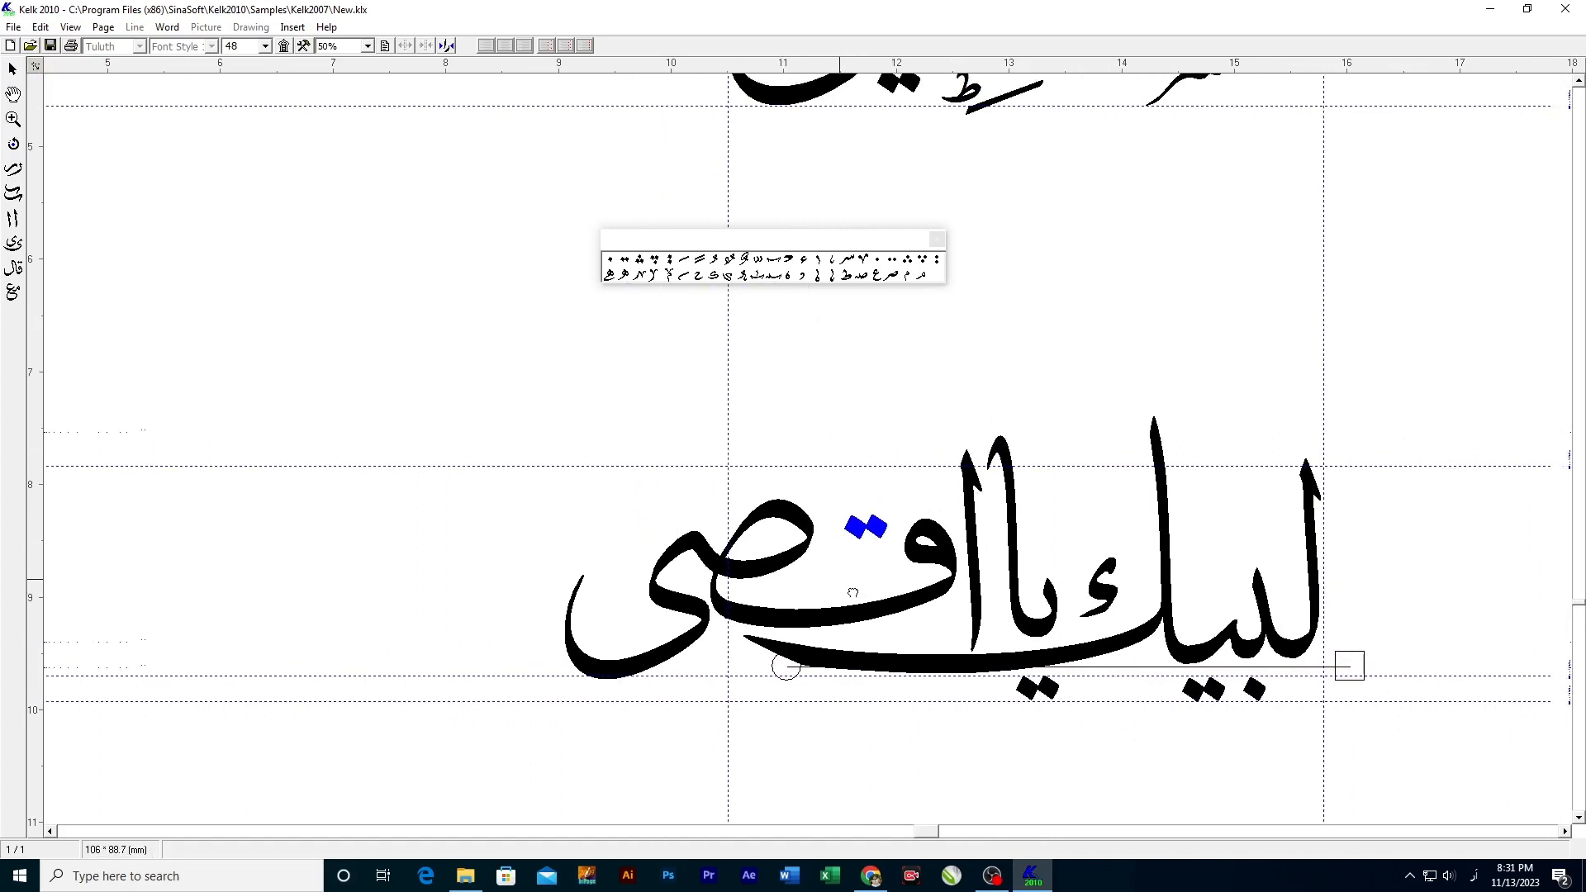
{"action": "left_click", "coordinate": [815, 266]}
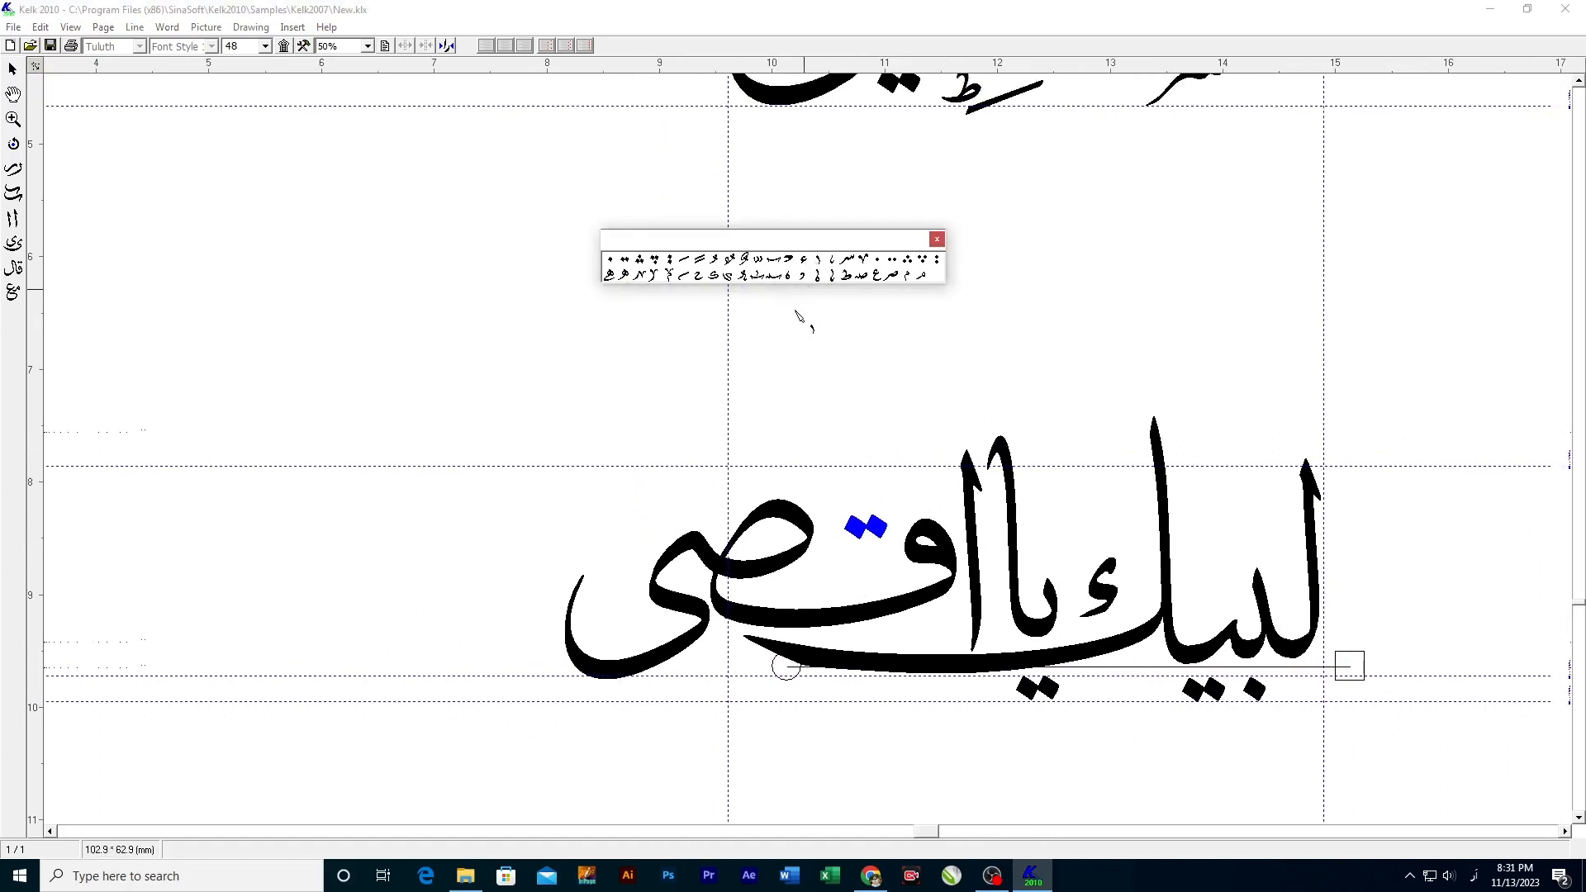
{"action": "left_click", "coordinate": [649, 526]}
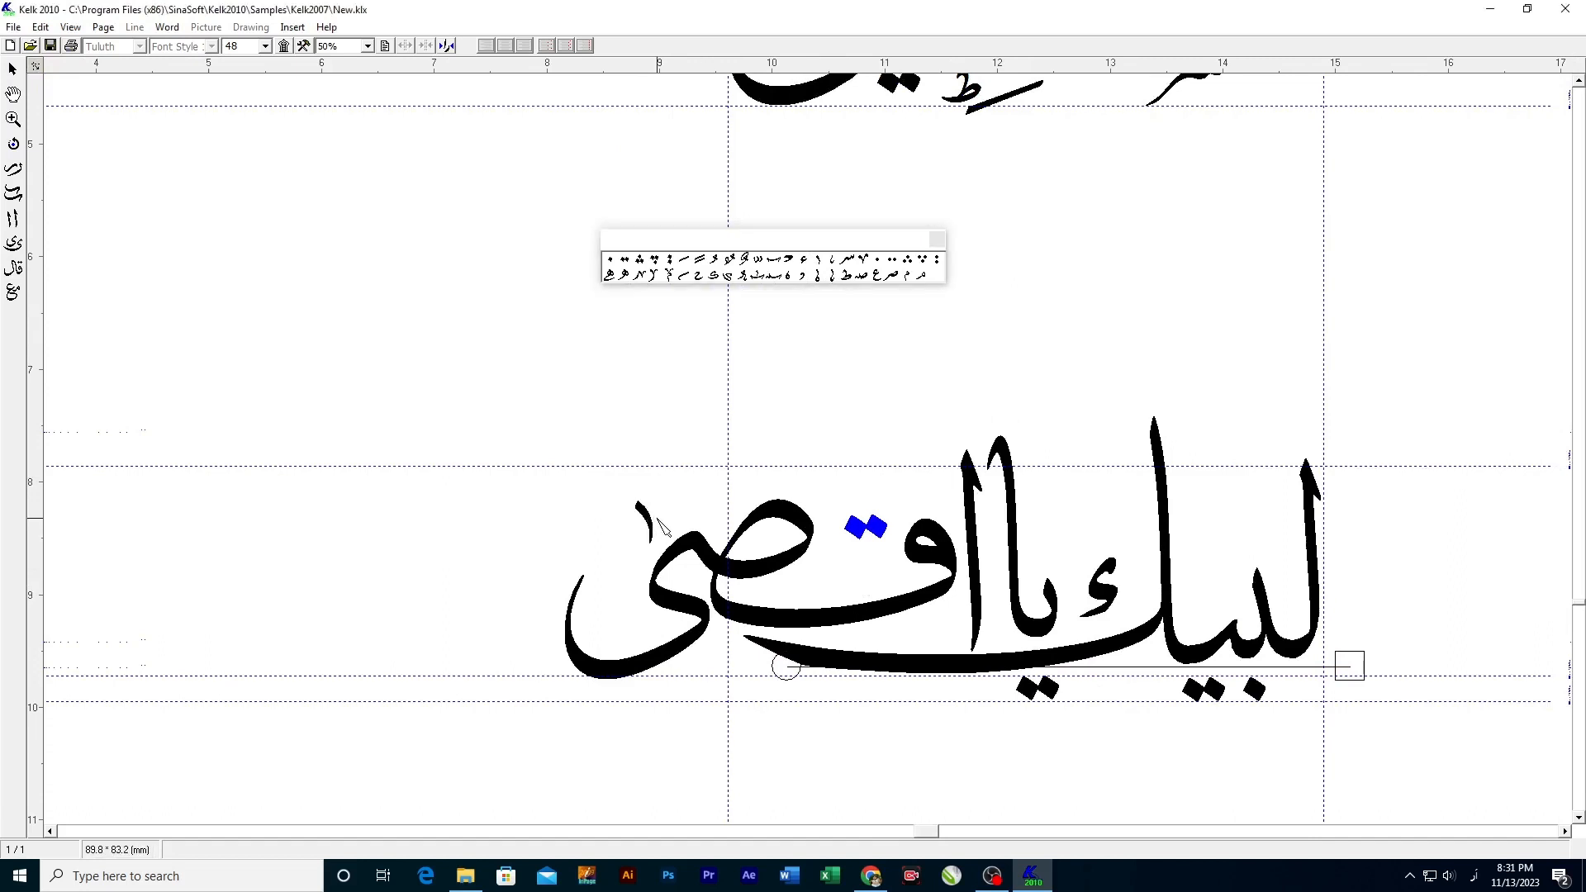
Step: Add a tall, thin ornamental mark and position it beside the upper stem of ك, above the small hamza
{"action": "left_click", "coordinate": [832, 278]}
{"action": "left_click", "coordinate": [578, 572]}
{"action": "left_click_drag", "start_coordinate": [575, 552], "coordinate": [579, 538]}
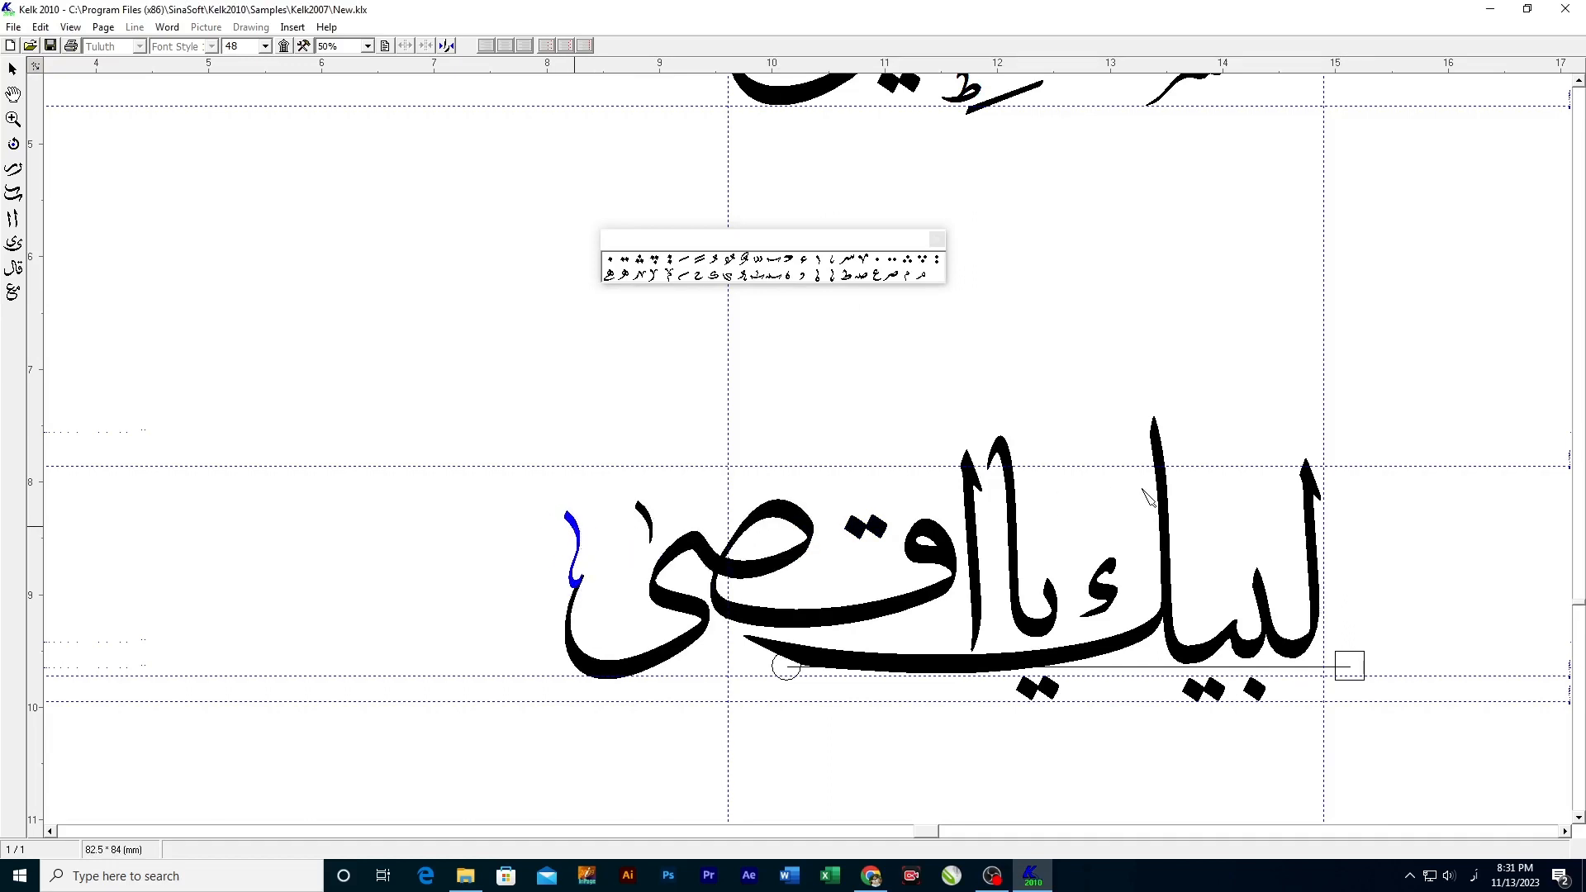
{"action": "left_click", "coordinate": [1121, 518]}
{"action": "left_click_drag", "start_coordinate": [1125, 518], "coordinate": [1140, 498]}
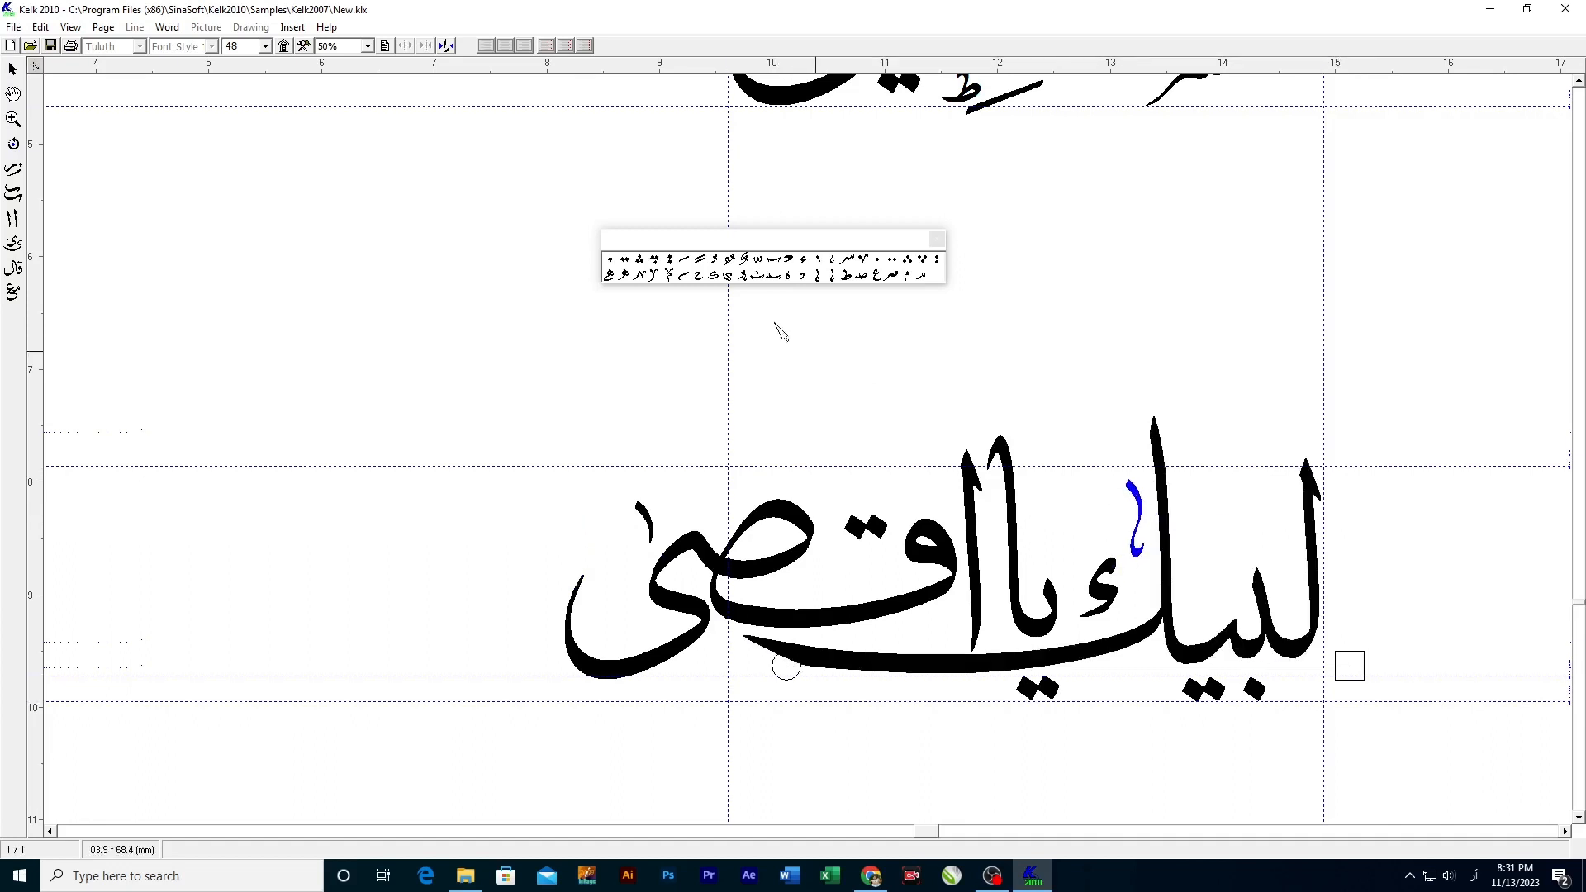
Step: Add a short ornamental mark and fit it onto the raised tip of the final ى
{"action": "left_click", "coordinate": [831, 261]}
{"action": "left_click", "coordinate": [559, 563]}
{"action": "mouse_move", "coordinate": [570, 585]}
{"action": "left_mouse_down"}
{"action": "mouse_move", "coordinate": [588, 548]}
{"action": "mouse_move", "coordinate": [577, 591]}
{"action": "left_mouse_up"}
Step: Add a fatha above the ل of لبيك and a shadda with a fatha above its ب
{"action": "mouse_move", "coordinate": [690, 266]}
{"action": "left_mouse_down"}
{"action": "mouse_move", "coordinate": [1259, 467]}
{"action": "mouse_move", "coordinate": [1304, 453]}
{"action": "left_mouse_up"}
{"action": "left_click_drag", "start_coordinate": [760, 267], "coordinate": [1072, 517]}
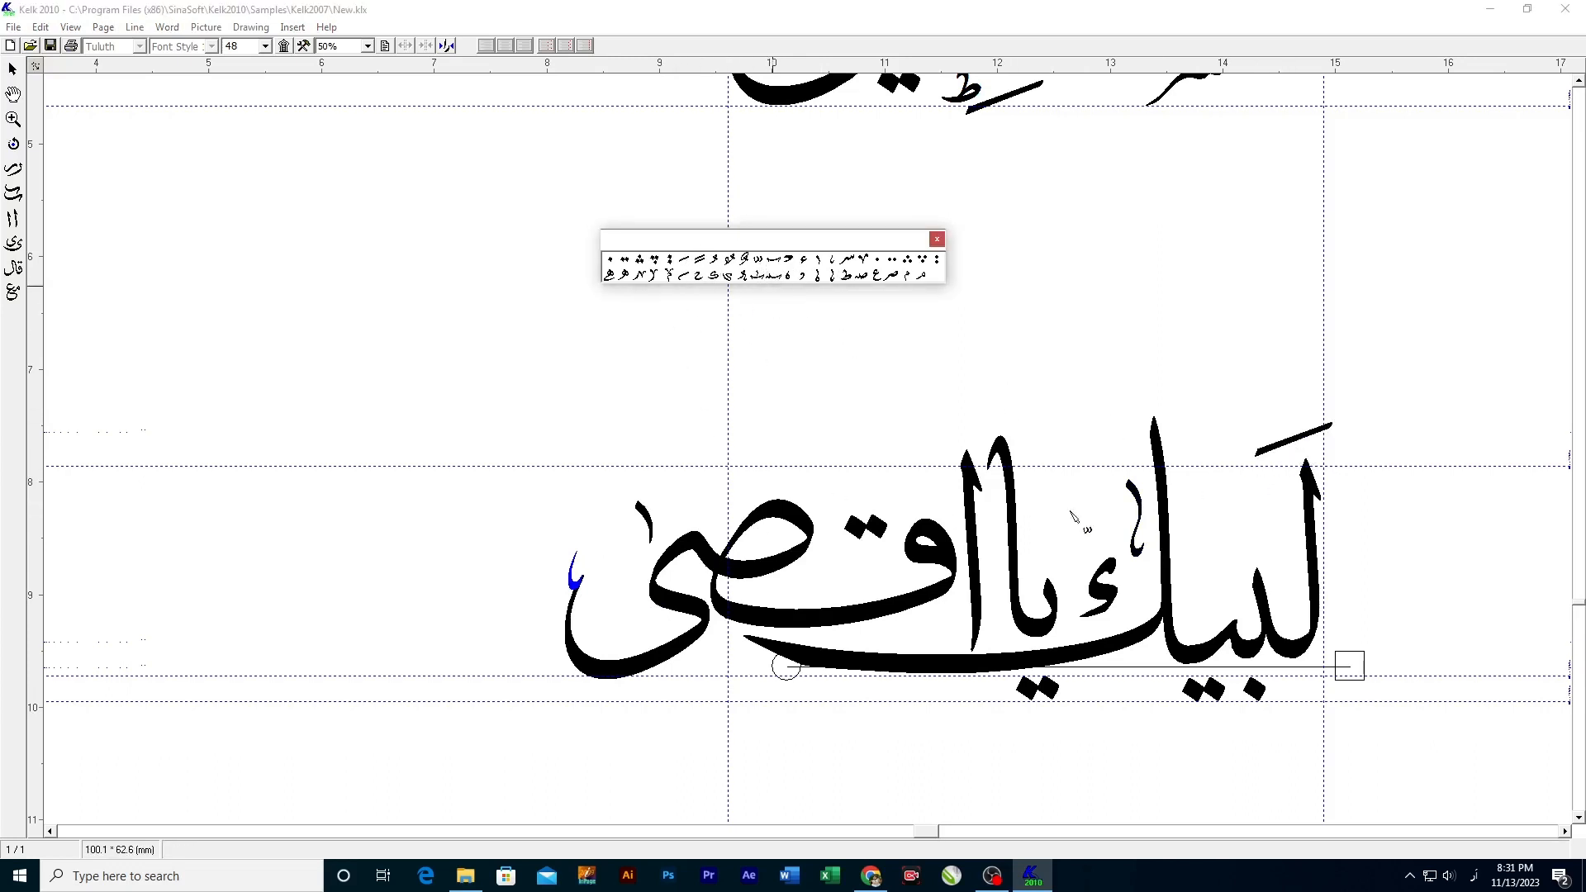
{"action": "left_click", "coordinate": [1257, 544]}
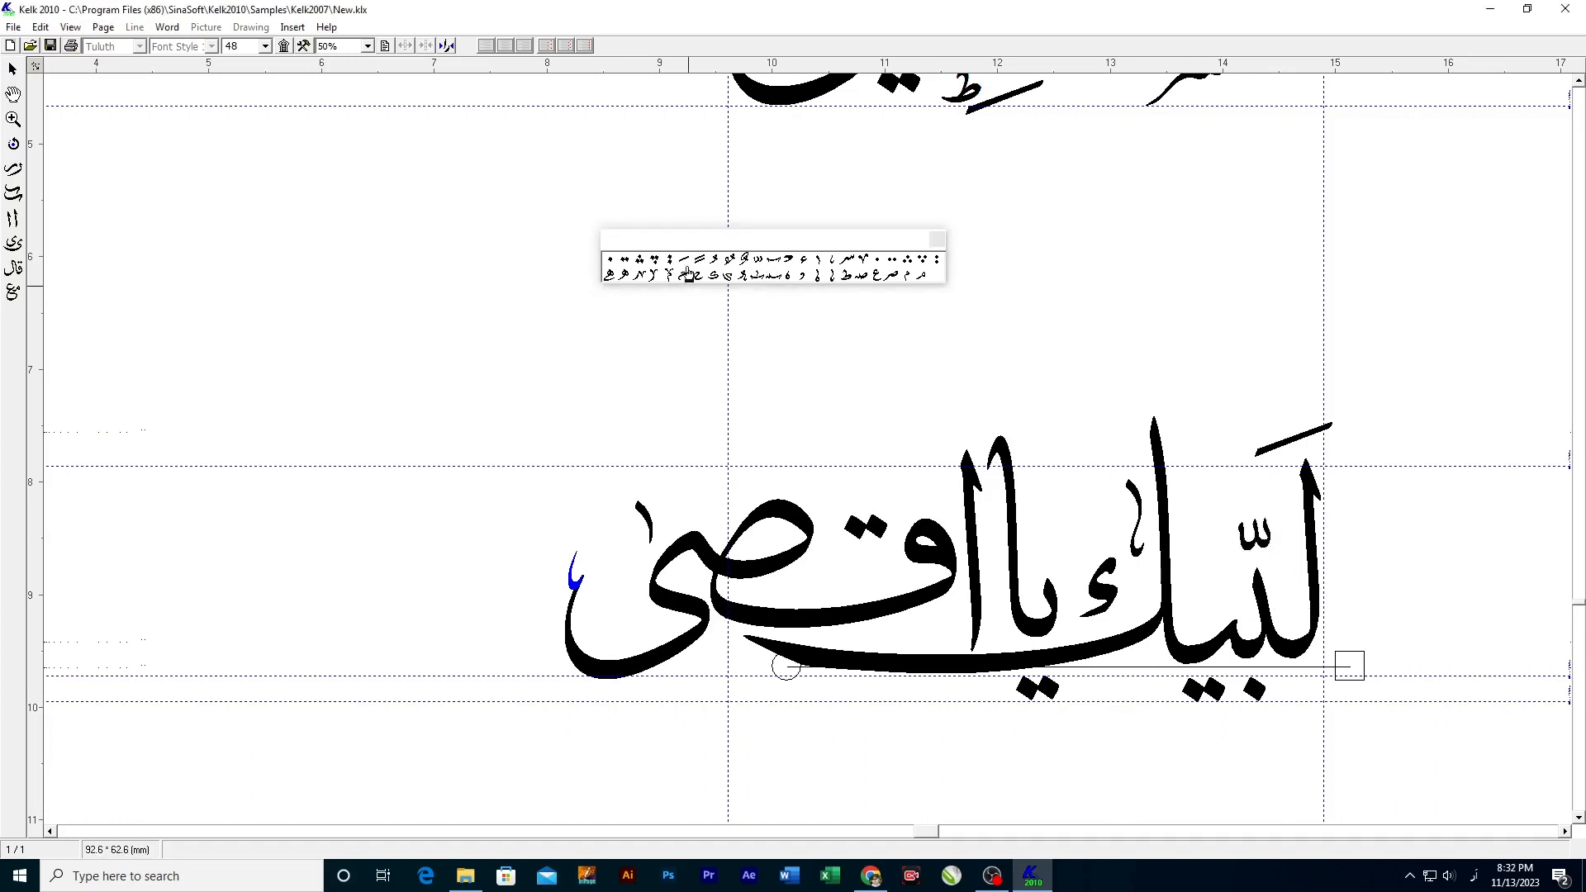
{"action": "left_click_drag", "start_coordinate": [682, 266], "coordinate": [981, 429]}
{"action": "left_click", "coordinate": [1248, 499]}
Step: Add a sukun above the ي of لبيك and move the tall ornamental mark to the other side of the ك stem, above it
{"action": "left_click_drag", "start_coordinate": [808, 281], "coordinate": [844, 345]}
{"action": "left_click", "coordinate": [1211, 591]}
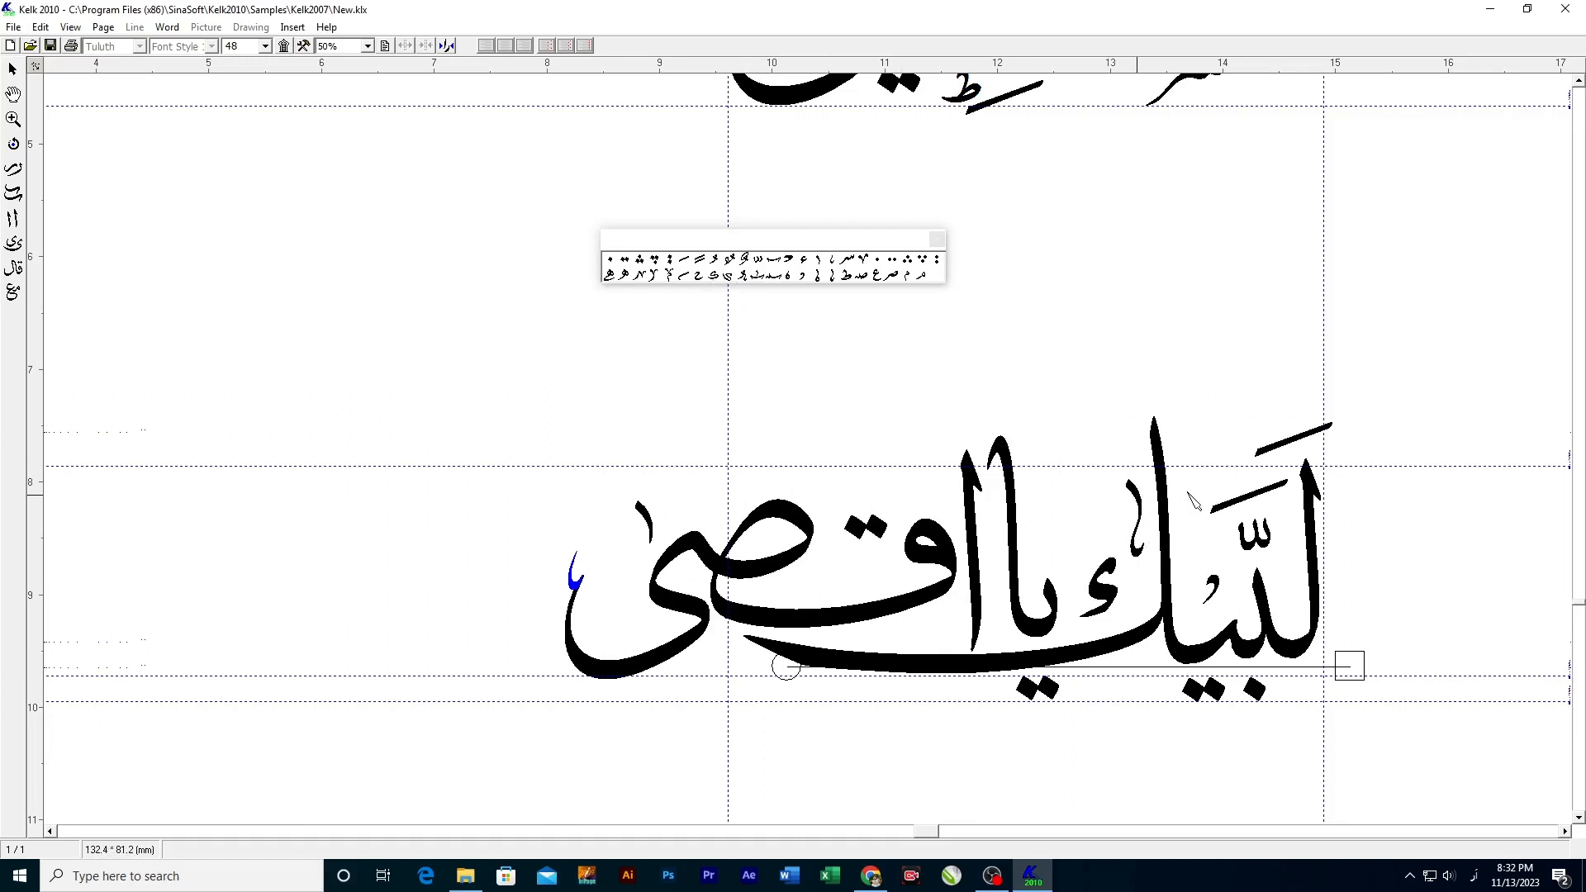
{"action": "left_click_drag", "start_coordinate": [1188, 493], "coordinate": [1198, 496]}
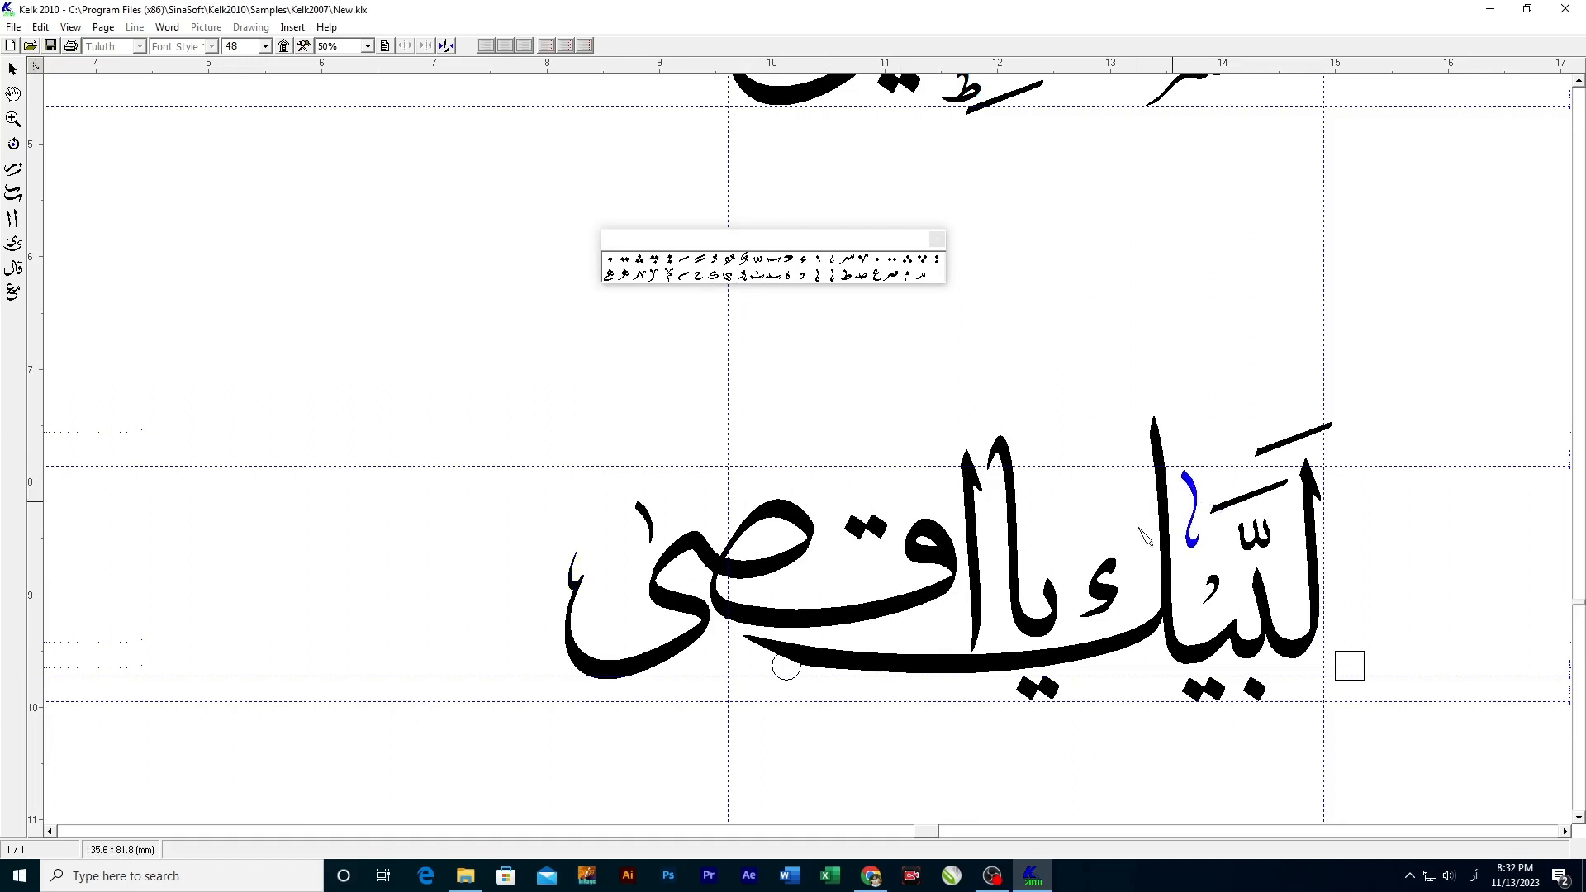
Step: Add a fatha above the ي of يا and another above the alef of اقصى
{"action": "left_click", "coordinate": [684, 260]}
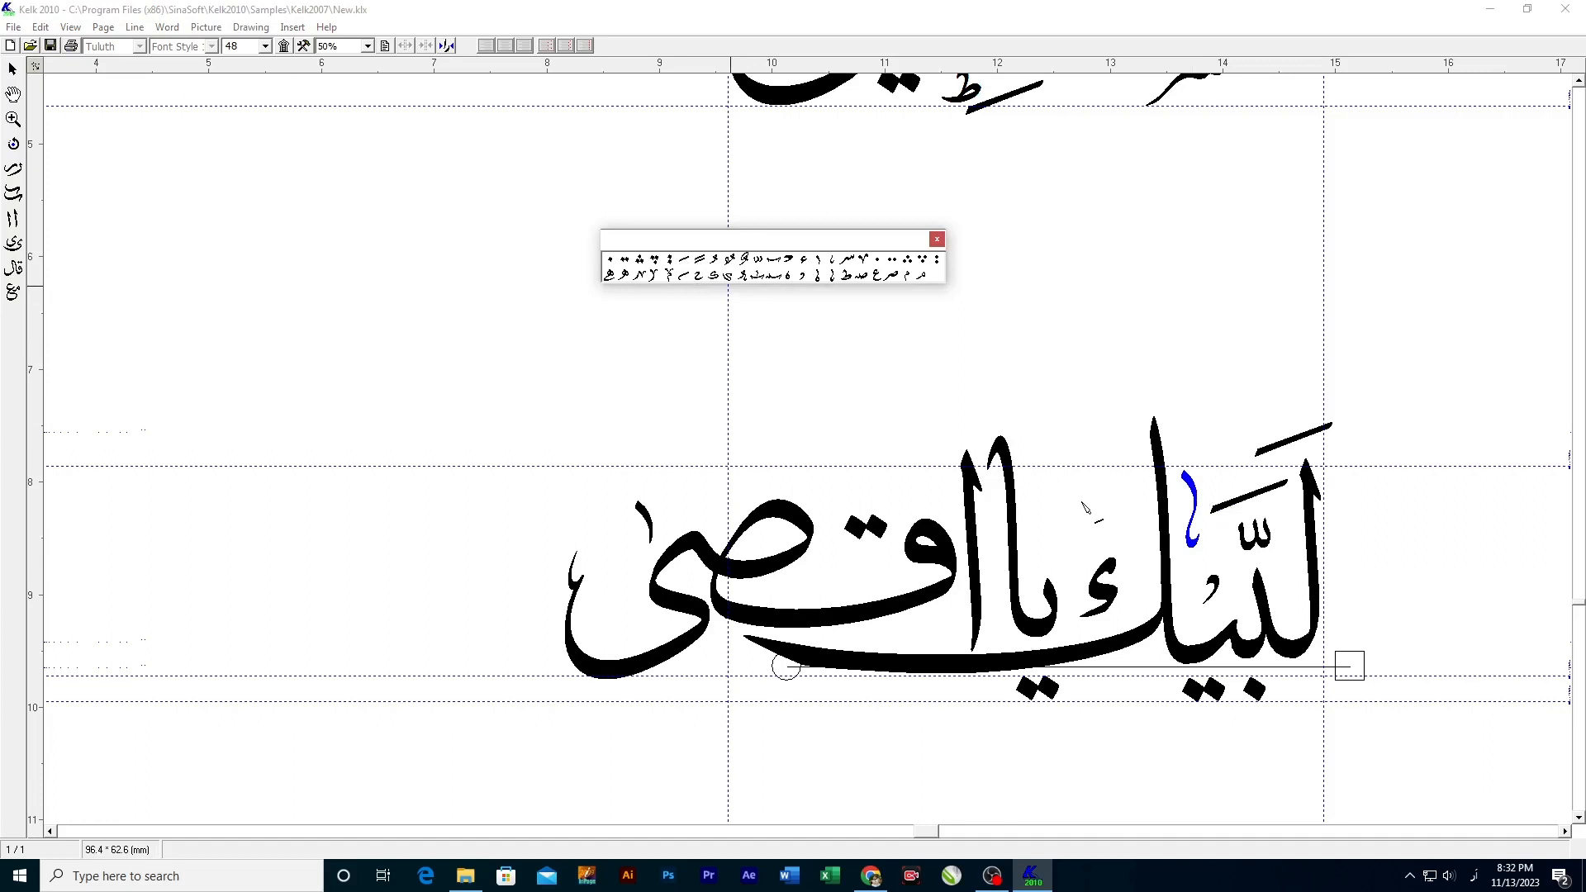
{"action": "left_click_drag", "start_coordinate": [1082, 502], "coordinate": [1065, 513]}
{"action": "left_click_drag", "start_coordinate": [686, 261], "coordinate": [688, 261]}
{"action": "left_click_drag", "start_coordinate": [955, 438], "coordinate": [959, 444]}
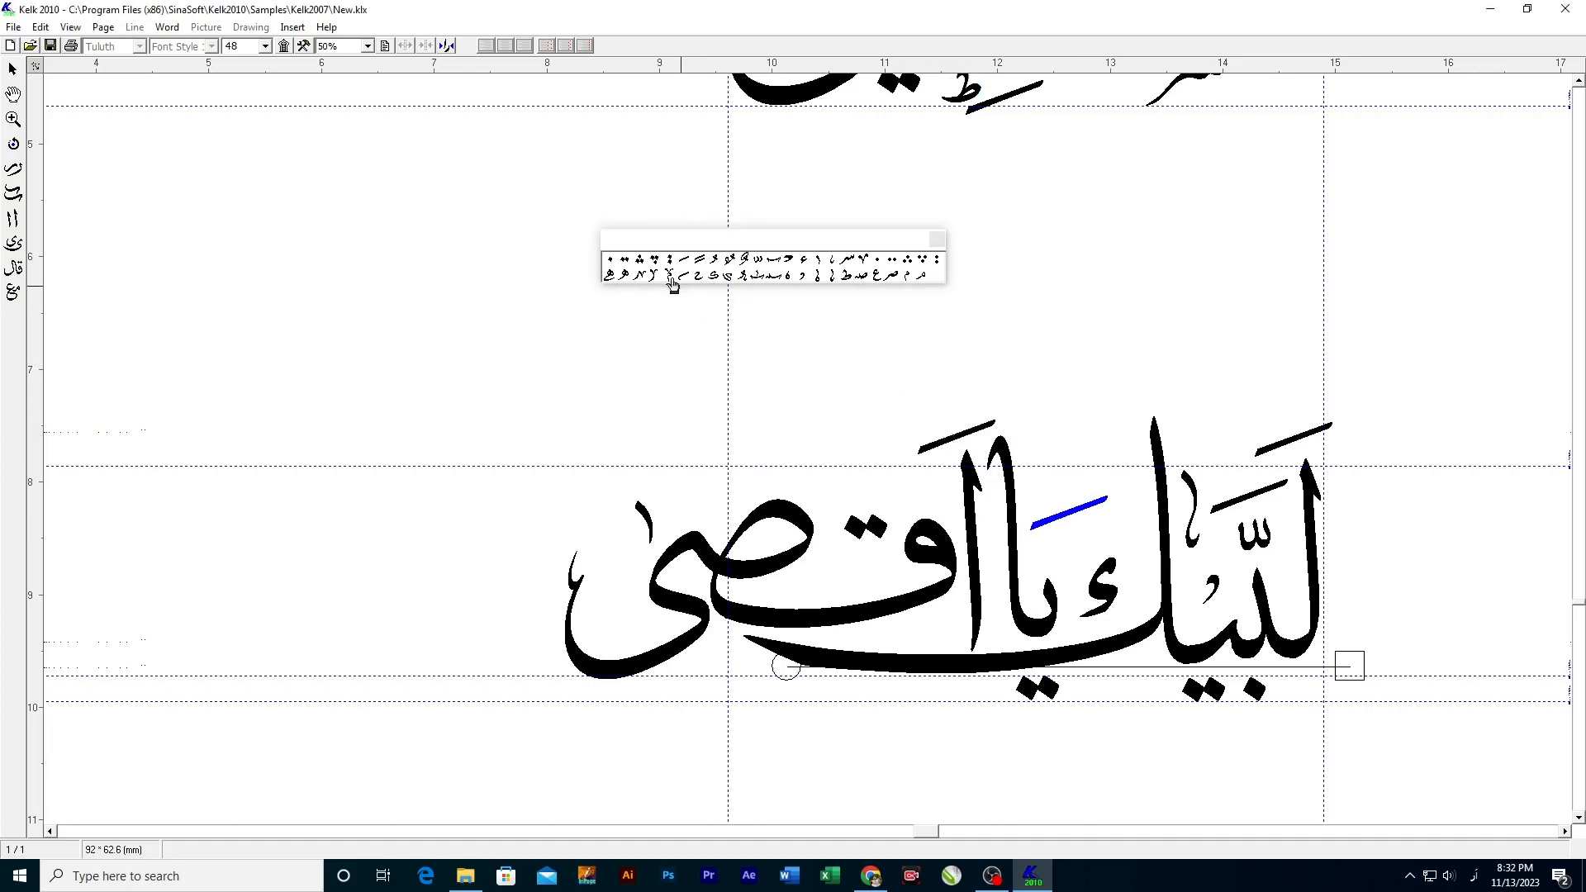
Step: Add a small و-shaped mark, raise the ق dots beside it, and add a looped ornamental mark beside the ك stem of لبيك
{"action": "left_click_drag", "start_coordinate": [805, 284], "coordinate": [932, 504]}
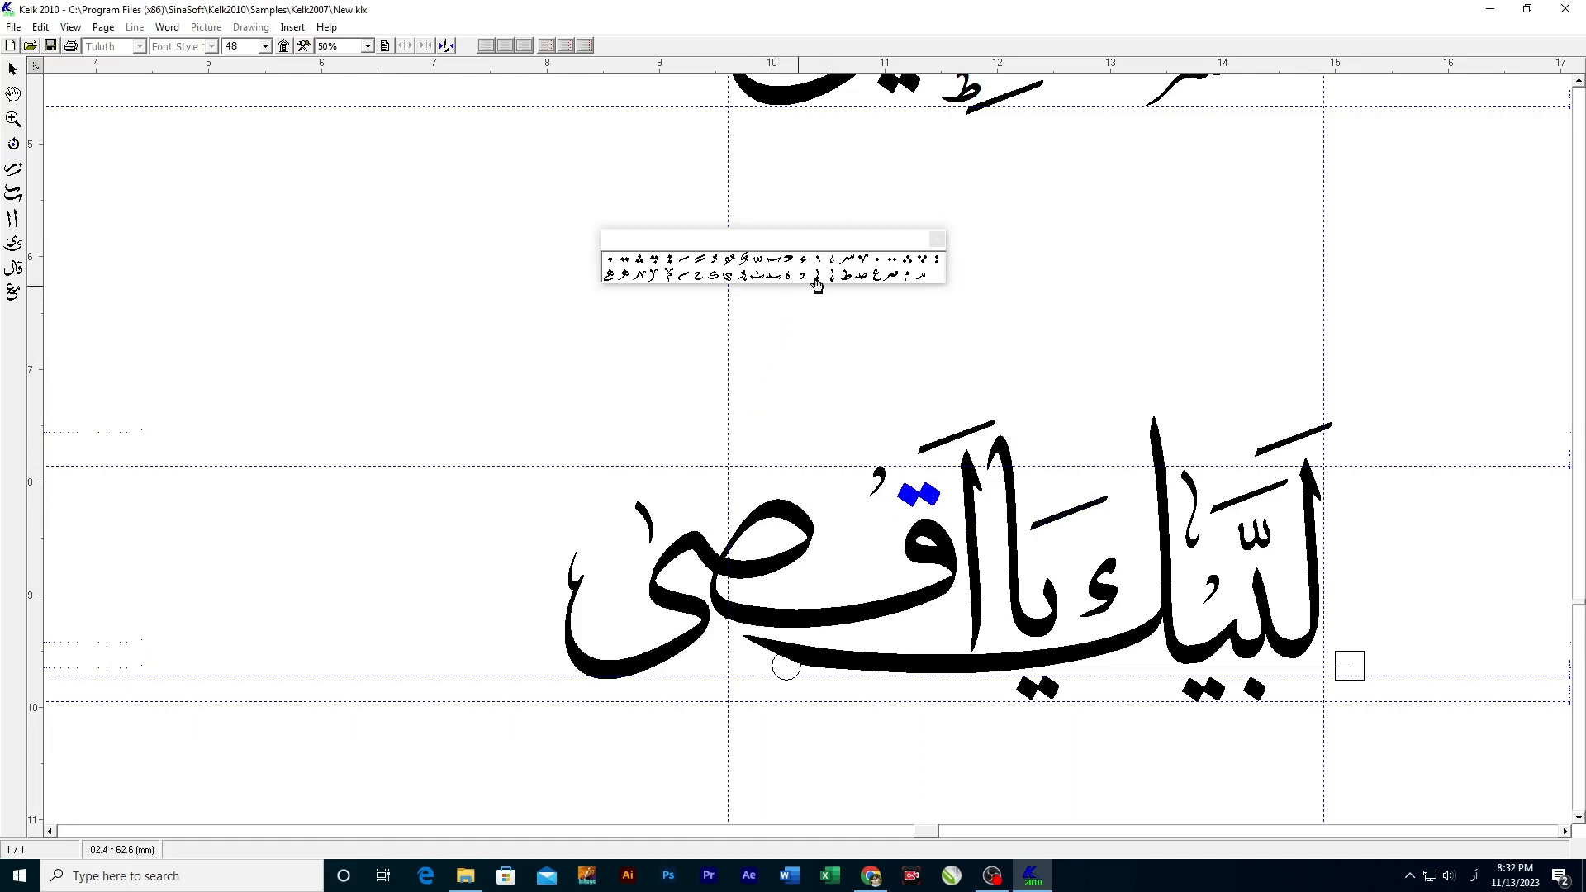
{"action": "left_click_drag", "start_coordinate": [819, 285], "coordinate": [824, 284]}
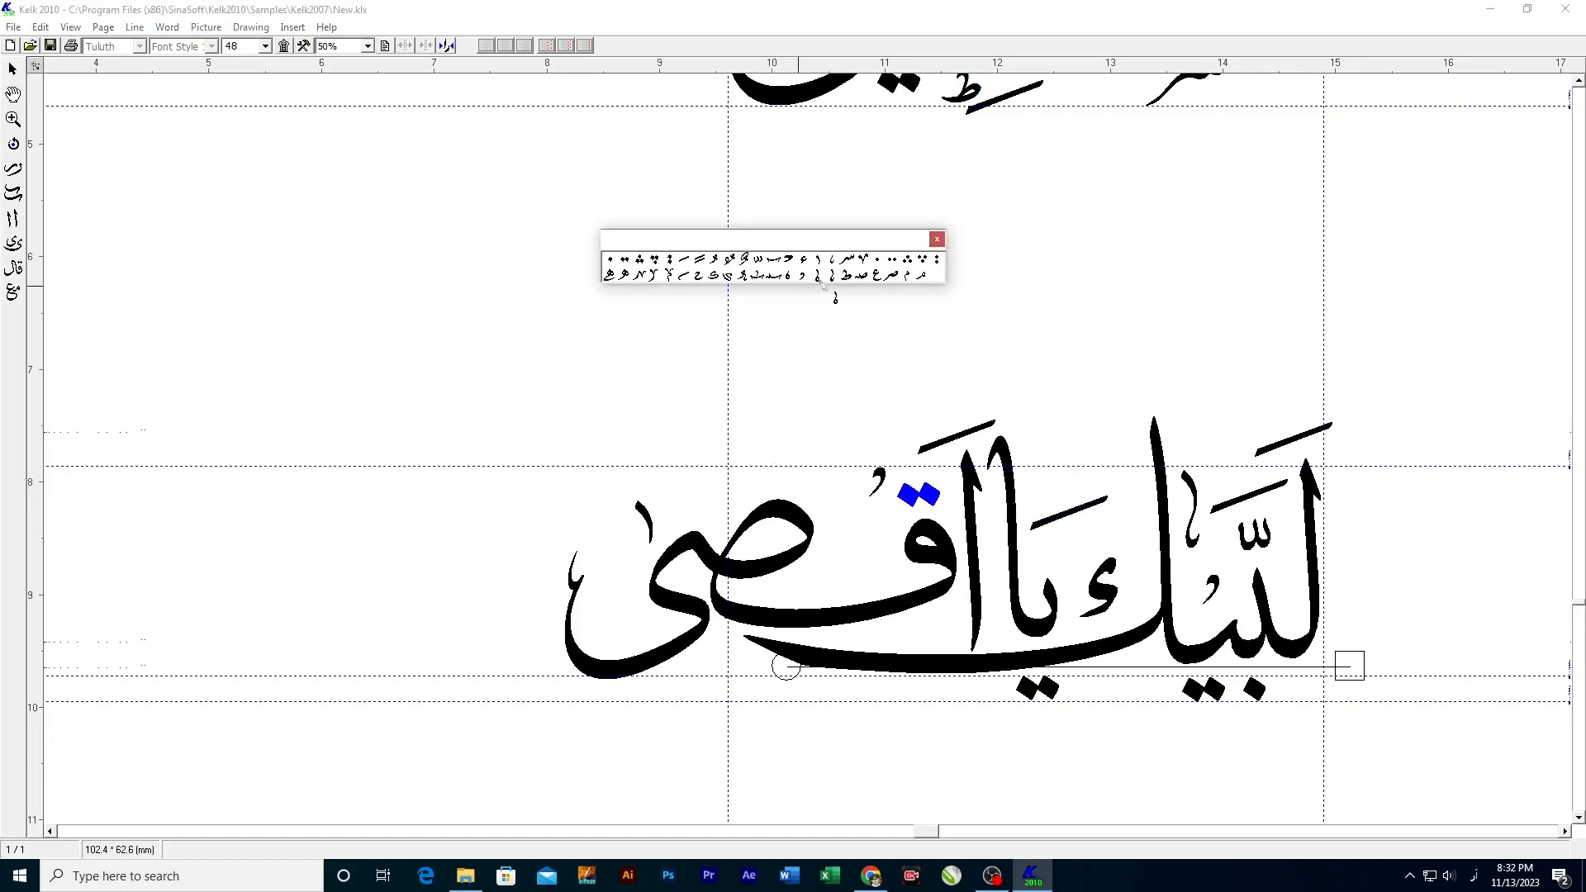
{"action": "left_click", "coordinate": [609, 573]}
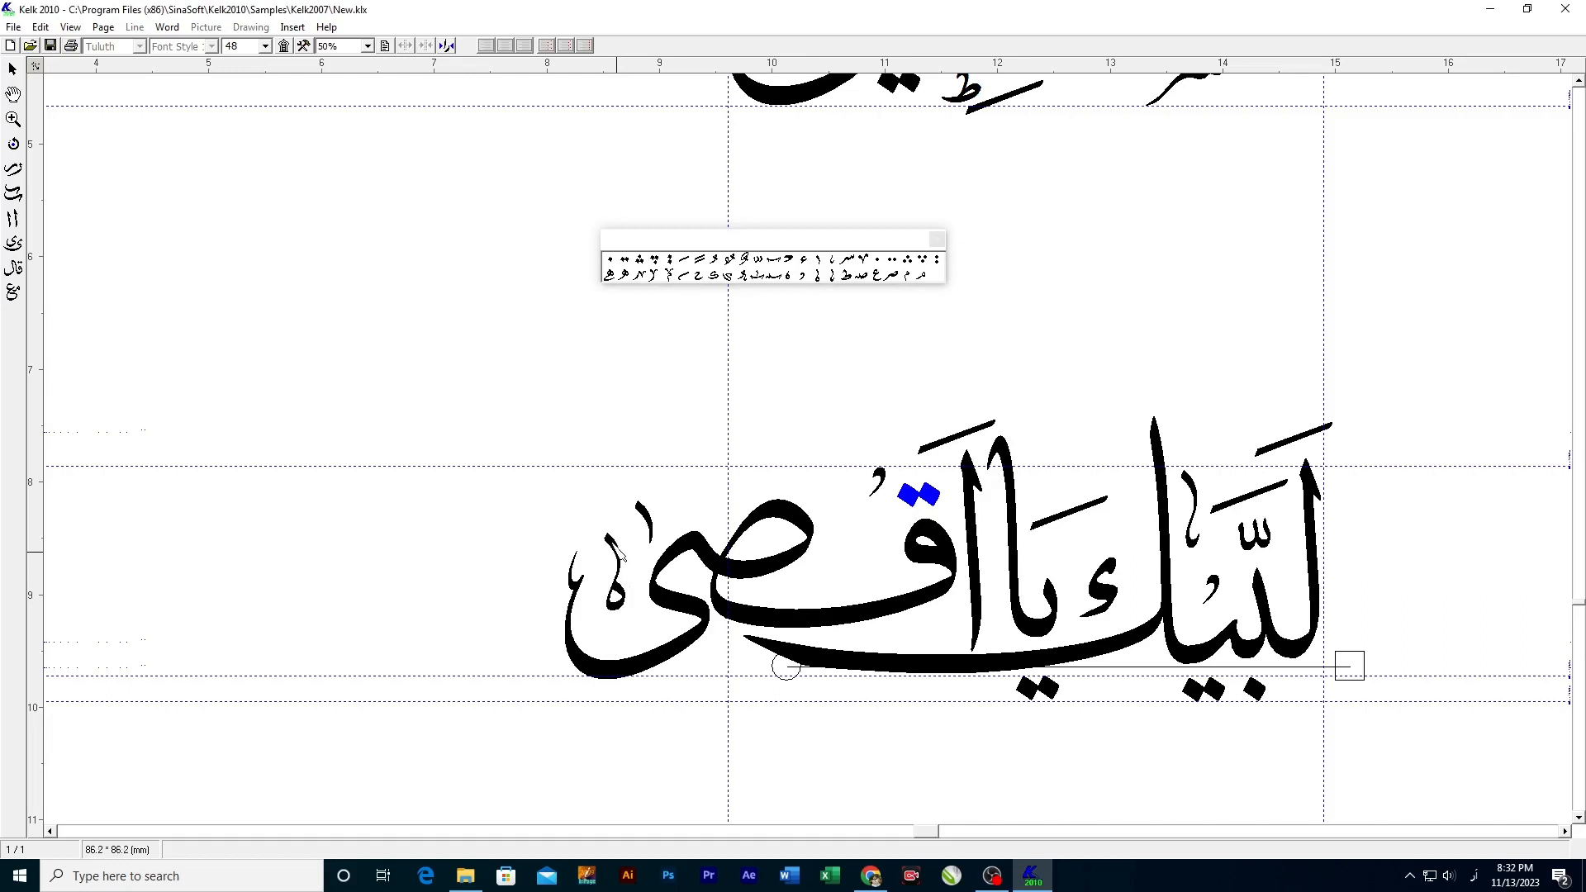
{"action": "left_click_drag", "start_coordinate": [617, 551], "coordinate": [565, 548]}
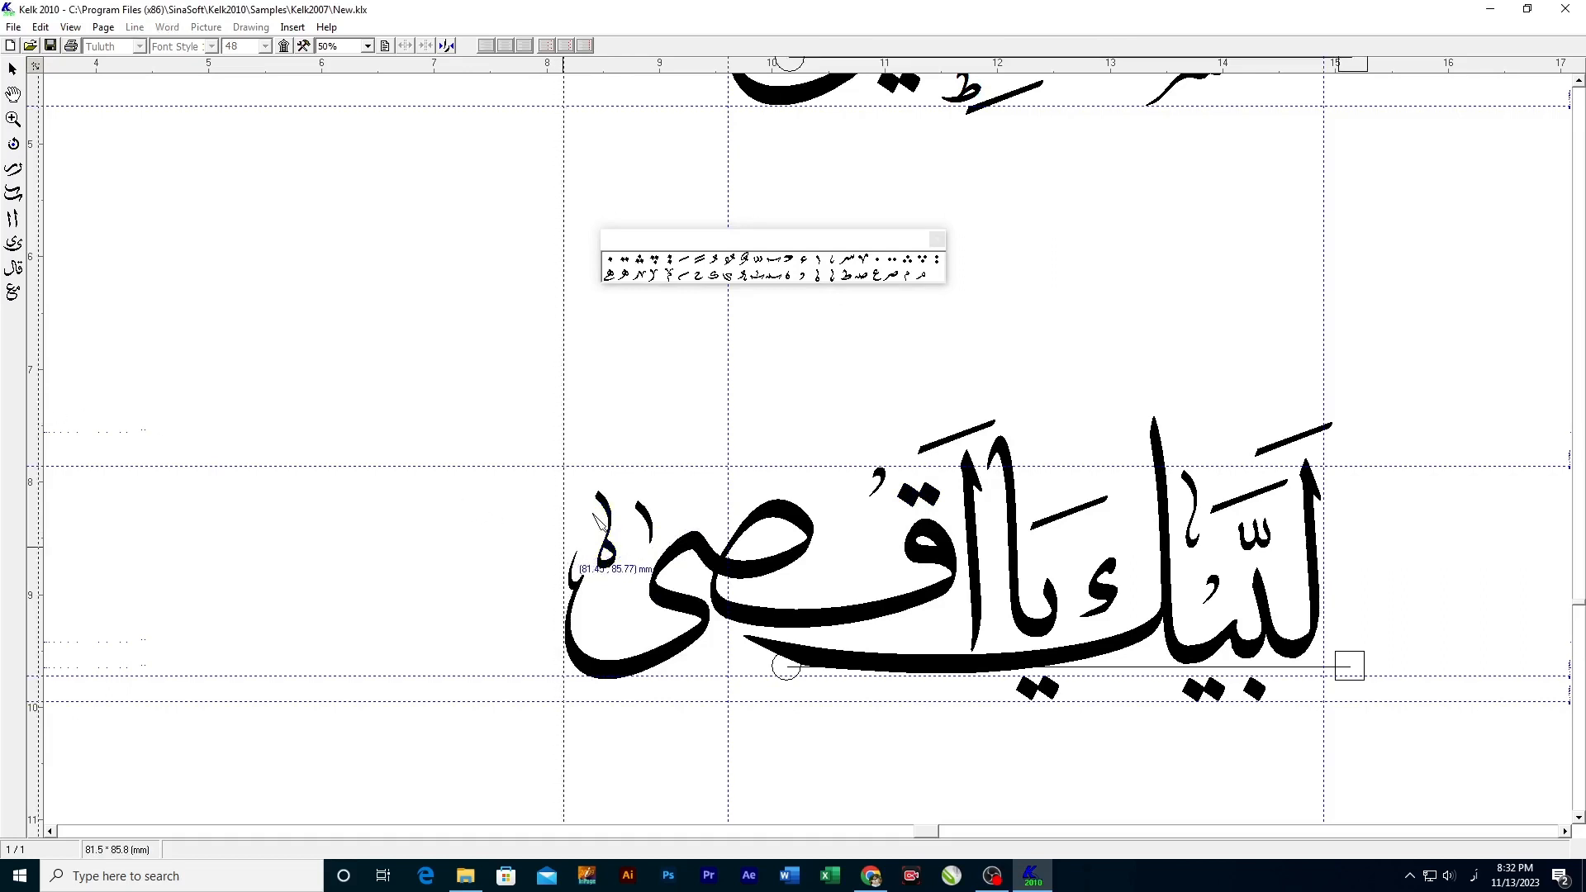
{"action": "left_click_drag", "start_coordinate": [607, 509], "coordinate": [1138, 494]}
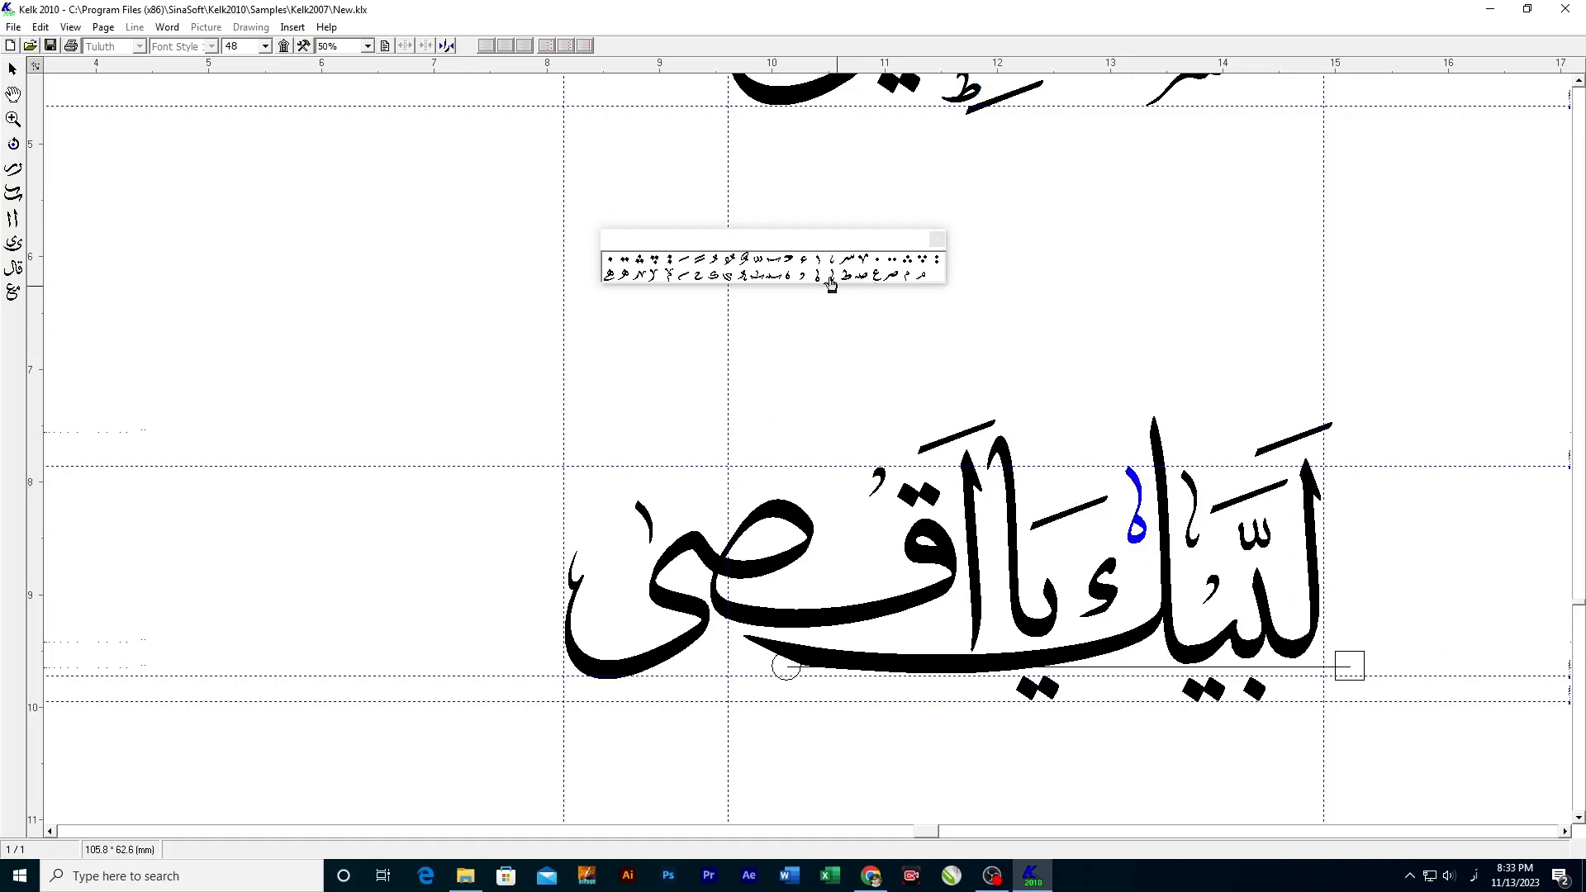
Step: Add a small صه mark below the junction of ص and ى, and a long-tailed v-shaped ornament between ق and ص
{"action": "left_click_drag", "start_coordinate": [863, 279], "coordinate": [865, 283]}
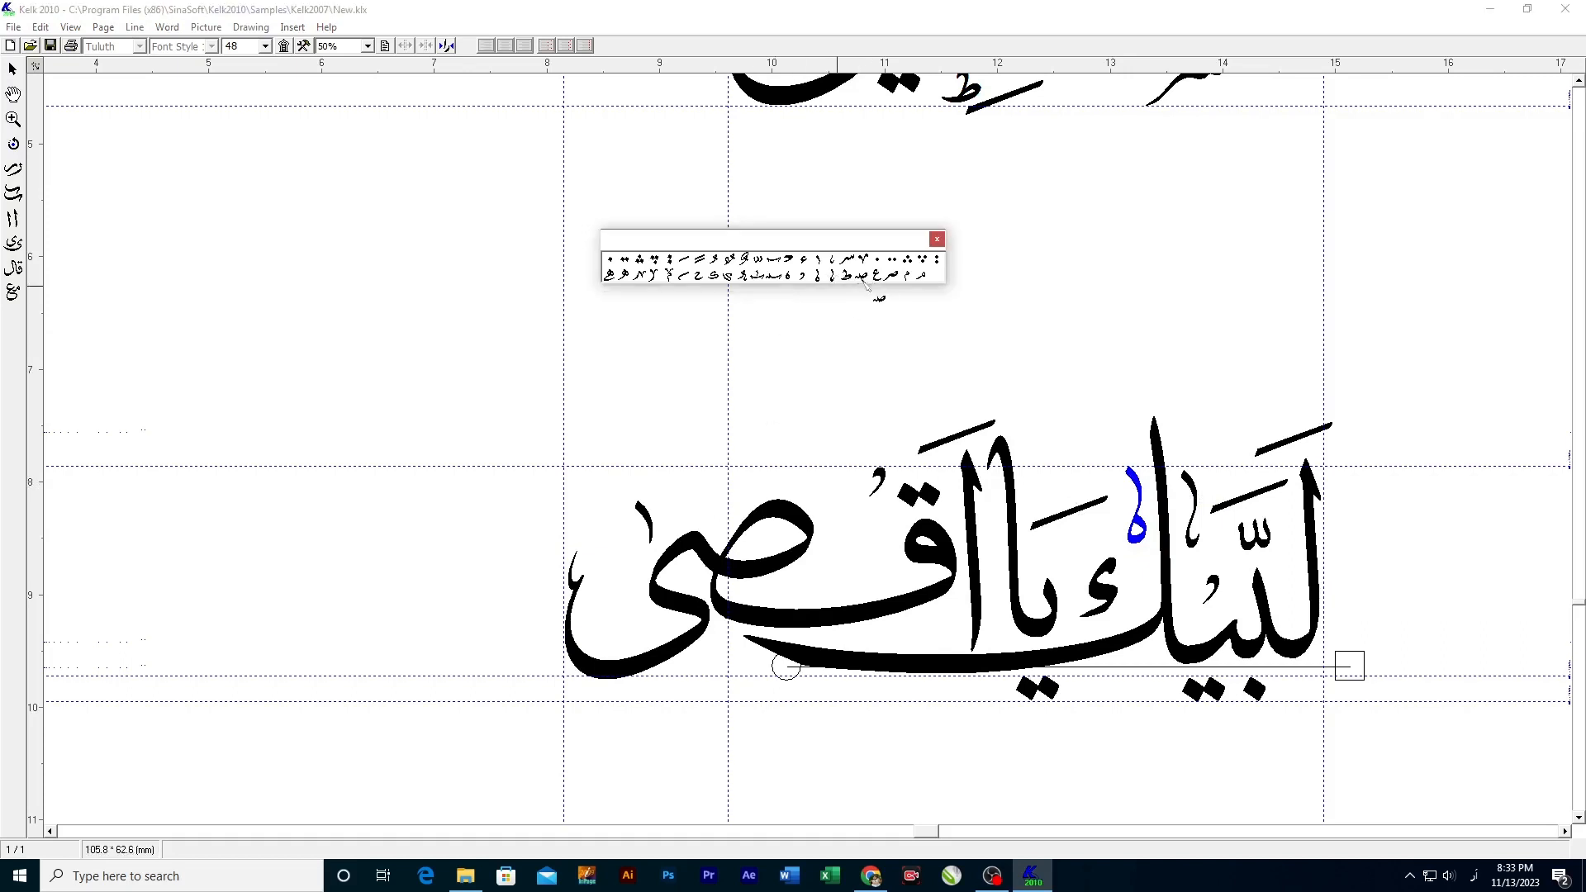
{"action": "mouse_move", "coordinate": [721, 655]}
{"action": "left_mouse_down"}
{"action": "mouse_move", "coordinate": [722, 683]}
{"action": "mouse_move", "coordinate": [725, 667]}
{"action": "left_mouse_up"}
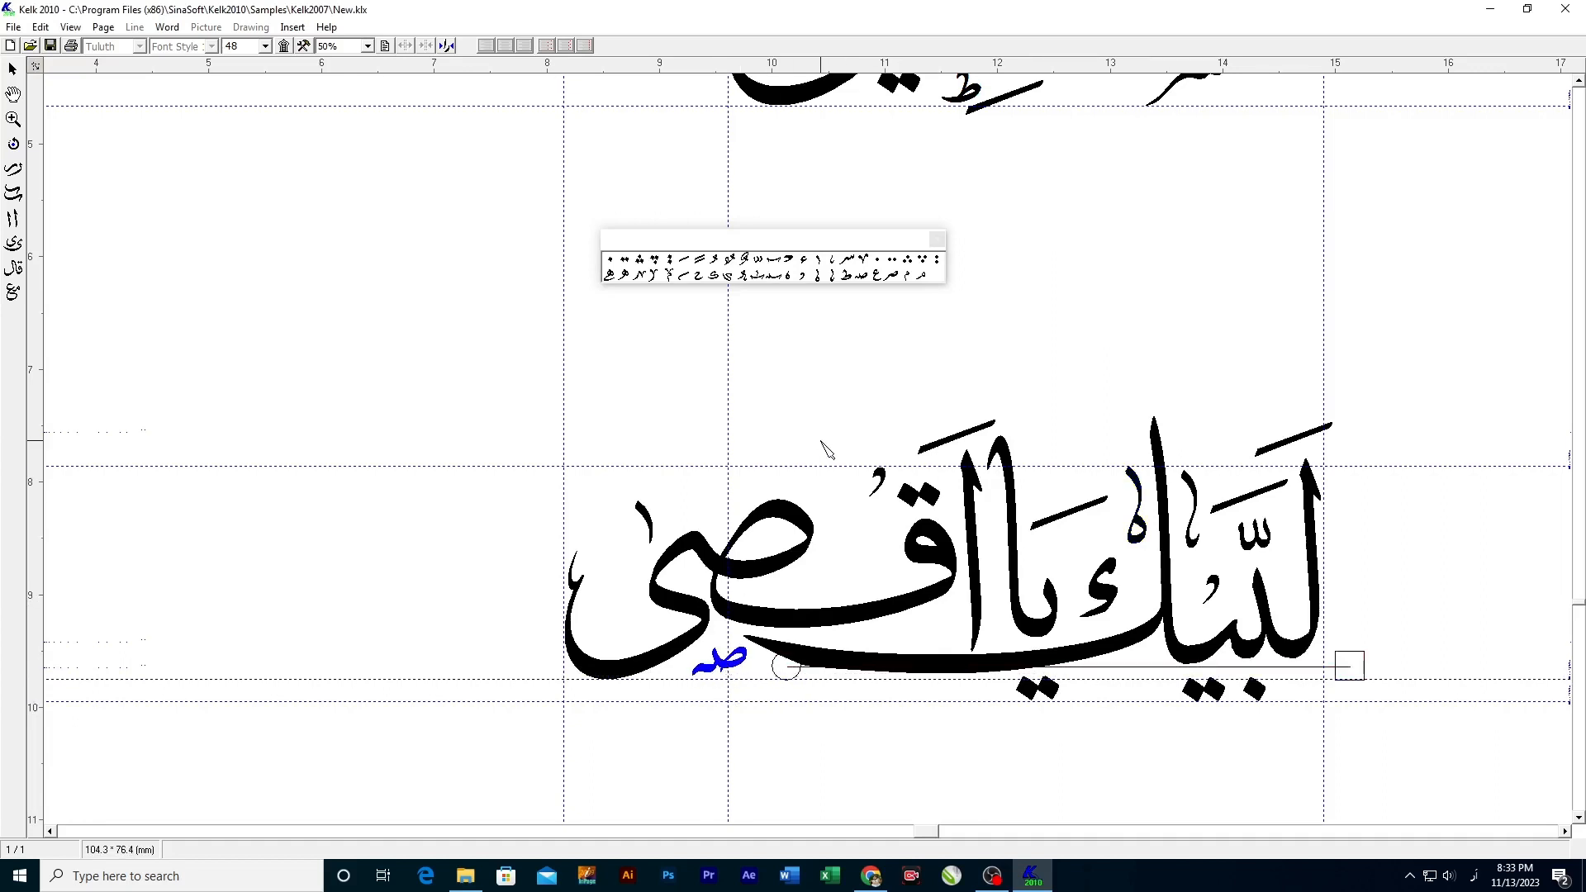
{"action": "left_click", "coordinate": [644, 280]}
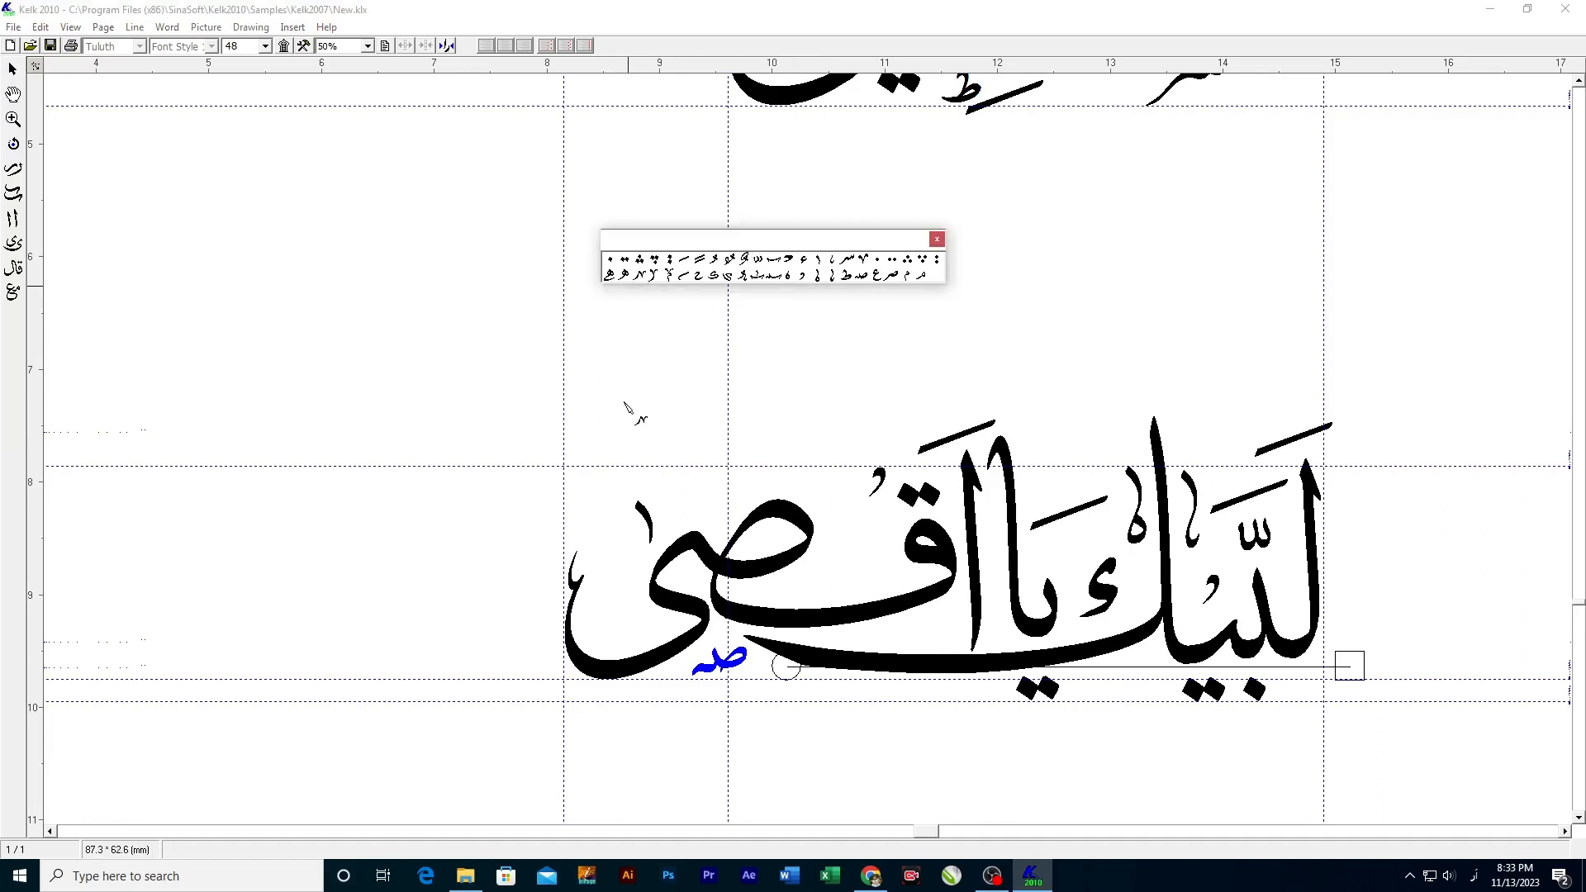
{"action": "left_click", "coordinate": [848, 550]}
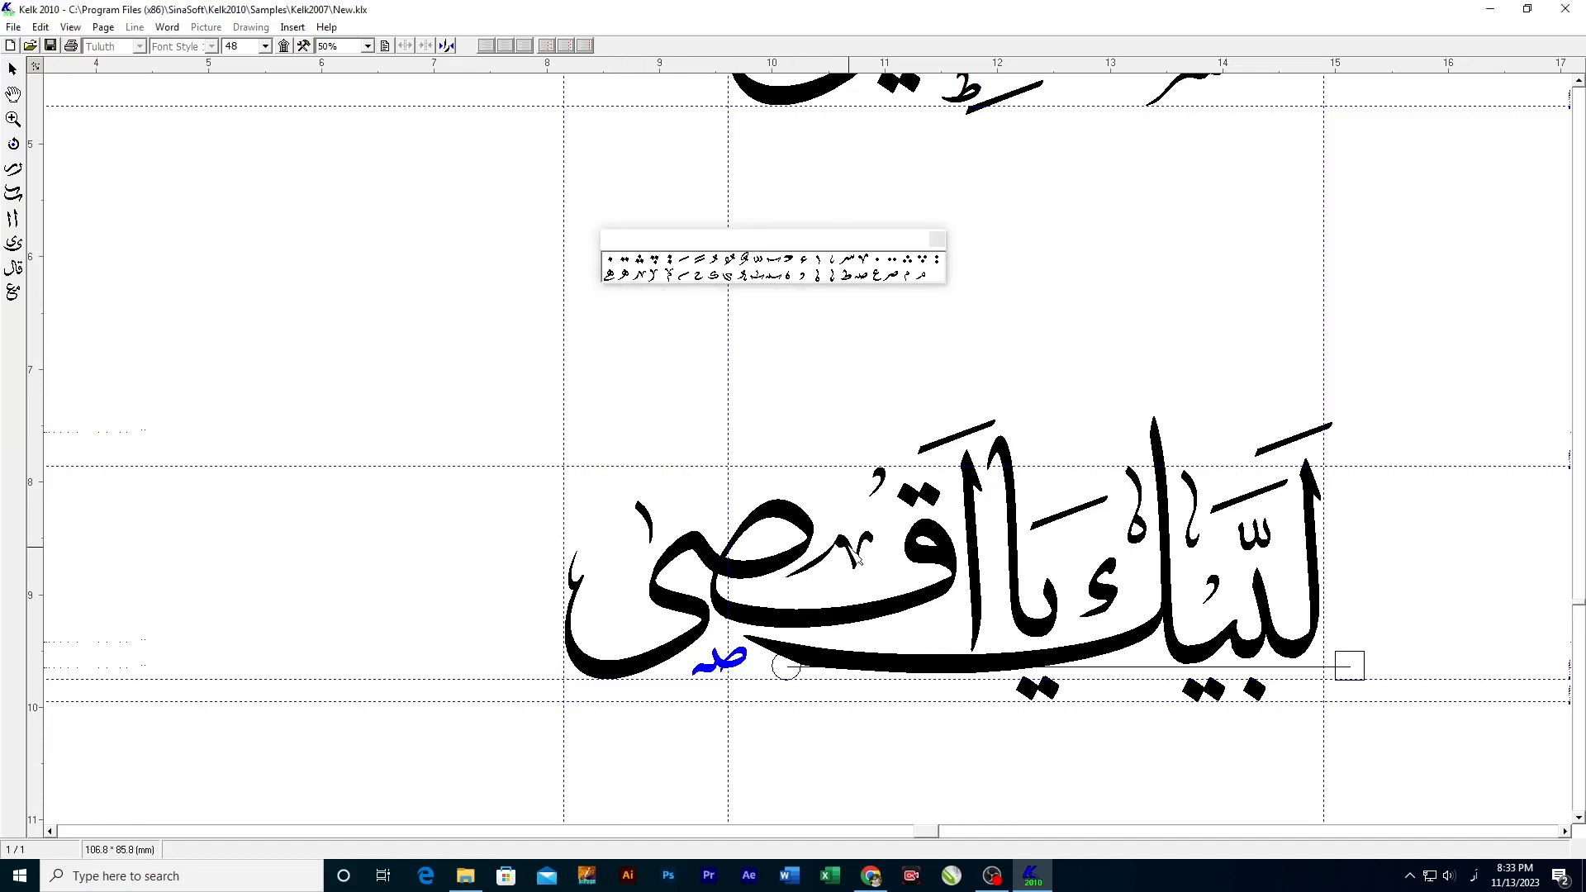
{"action": "left_click_drag", "start_coordinate": [865, 557], "coordinate": [865, 565]}
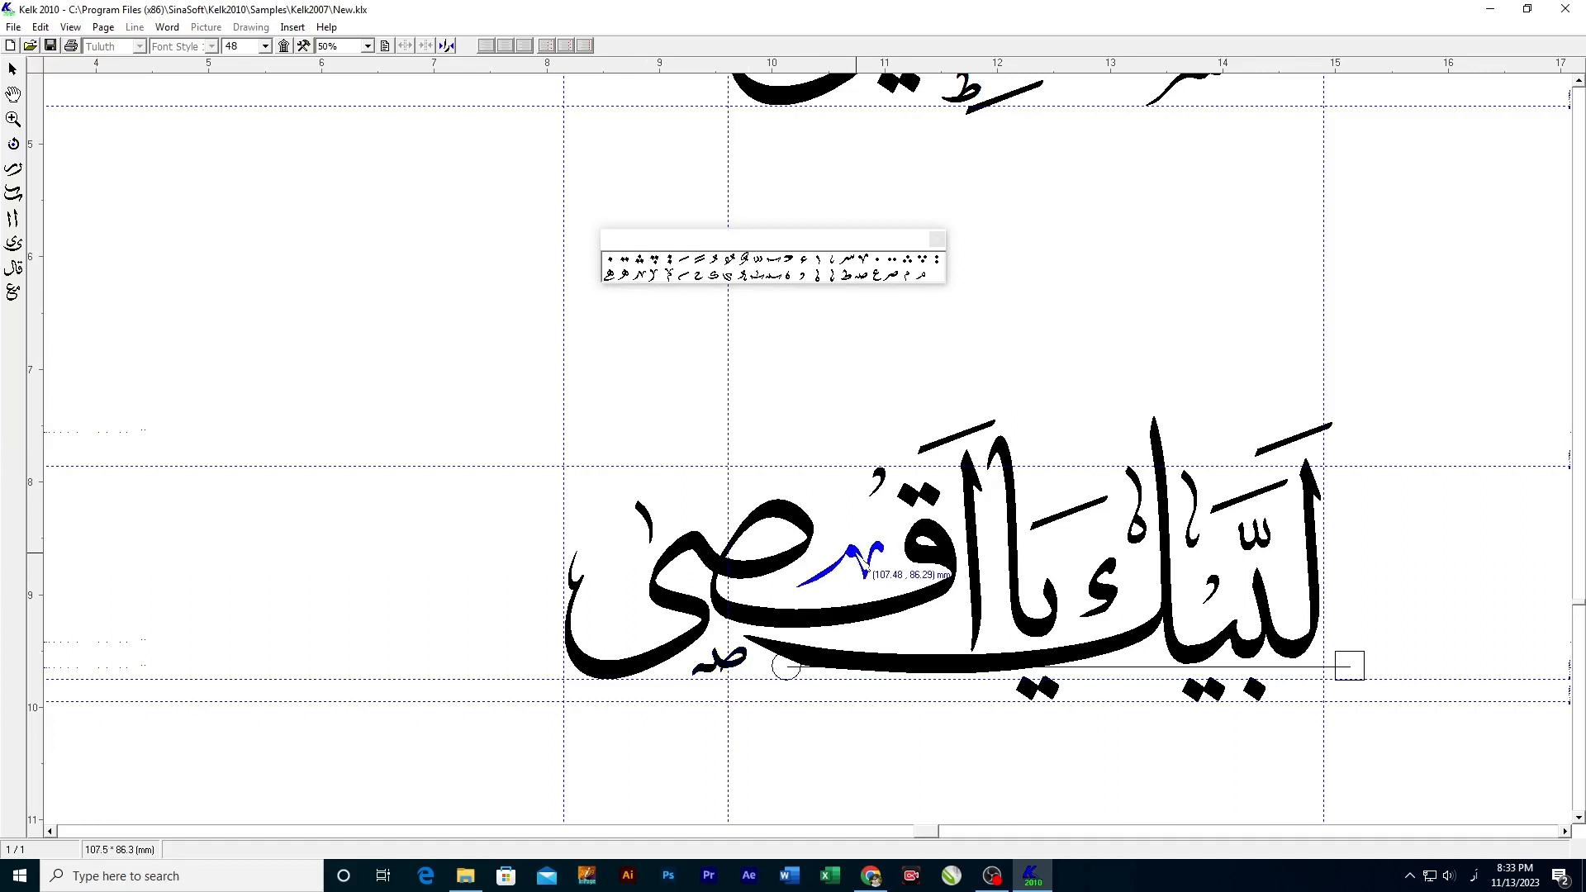
Step: Add a small v-shaped ornamental mark inside the bowl of the final ى
{"action": "left_click", "coordinate": [865, 262]}
{"action": "left_click", "coordinate": [621, 613]}
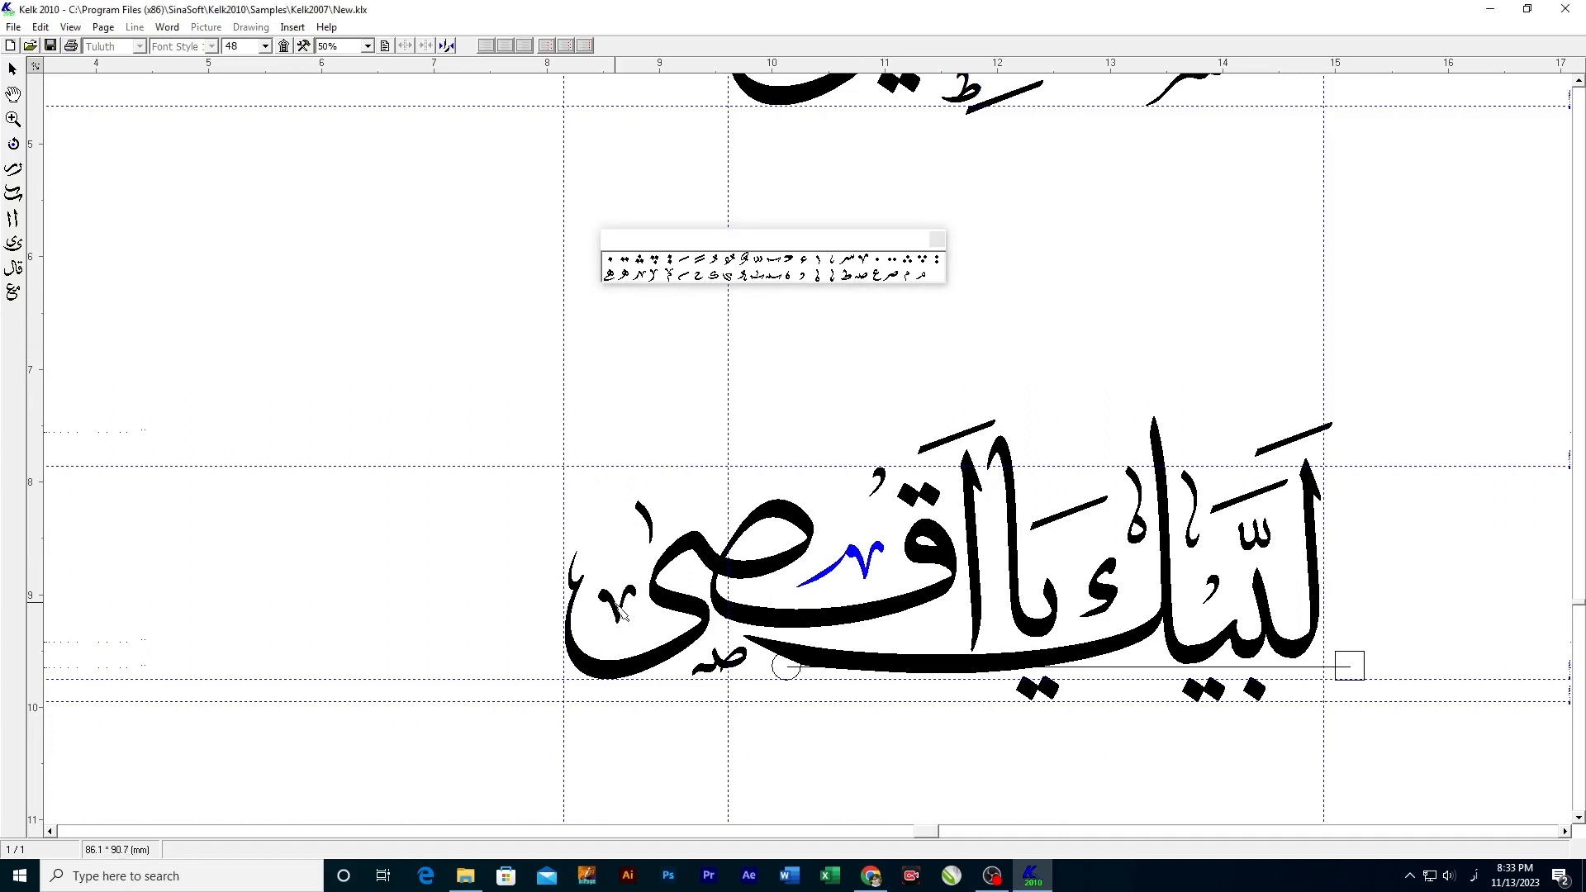
{"action": "left_click", "coordinate": [615, 599]}
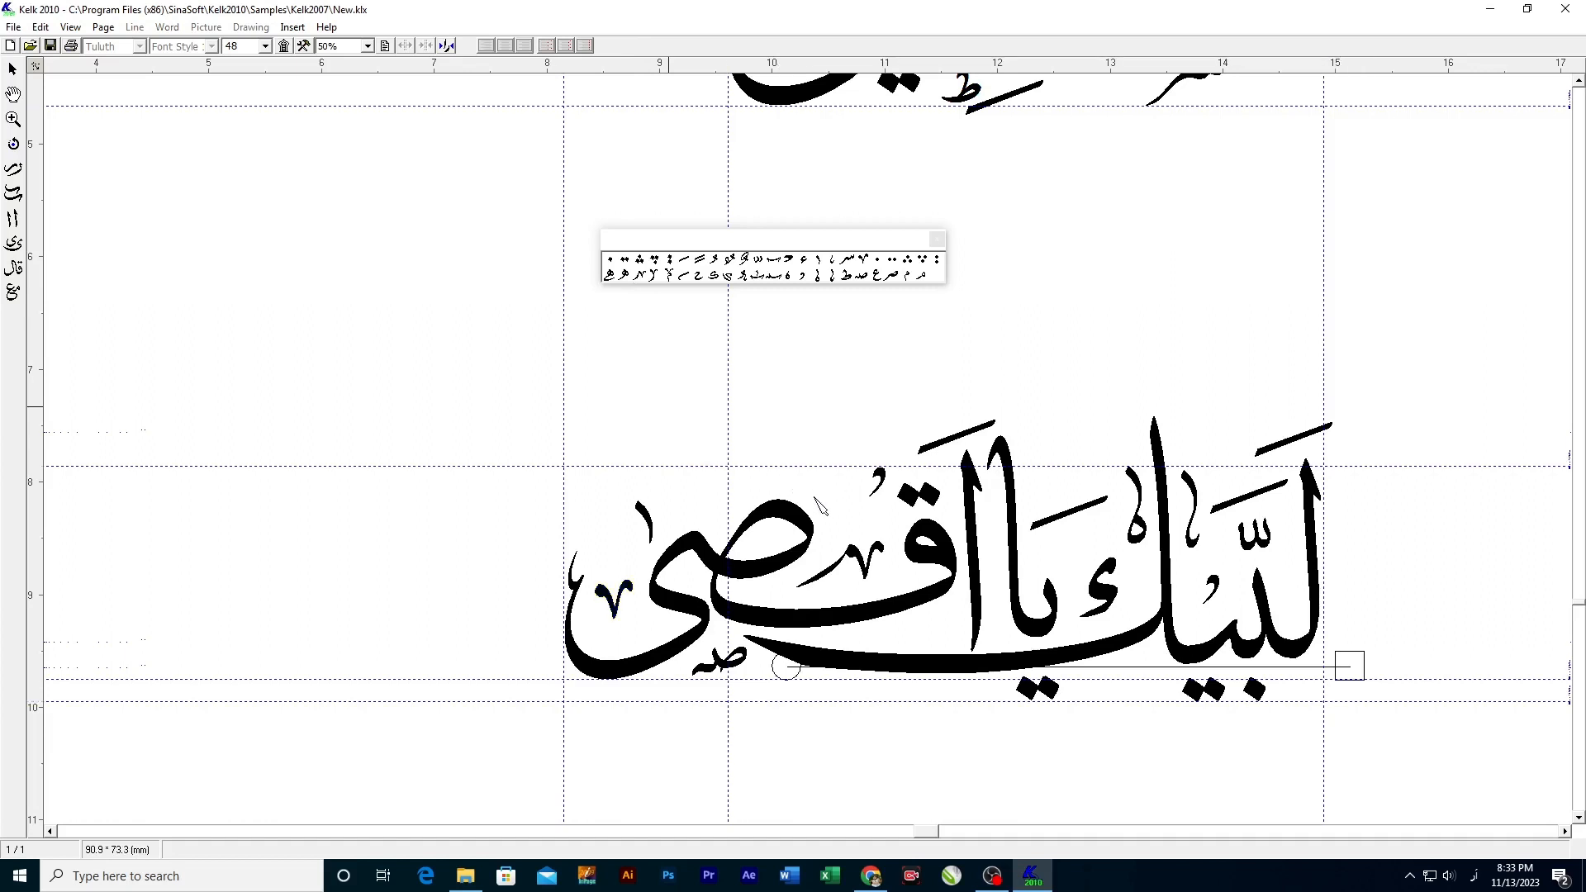
{"action": "scroll", "coordinate": [661, 417], "scroll_direction": "up", "scroll_amount": 1}
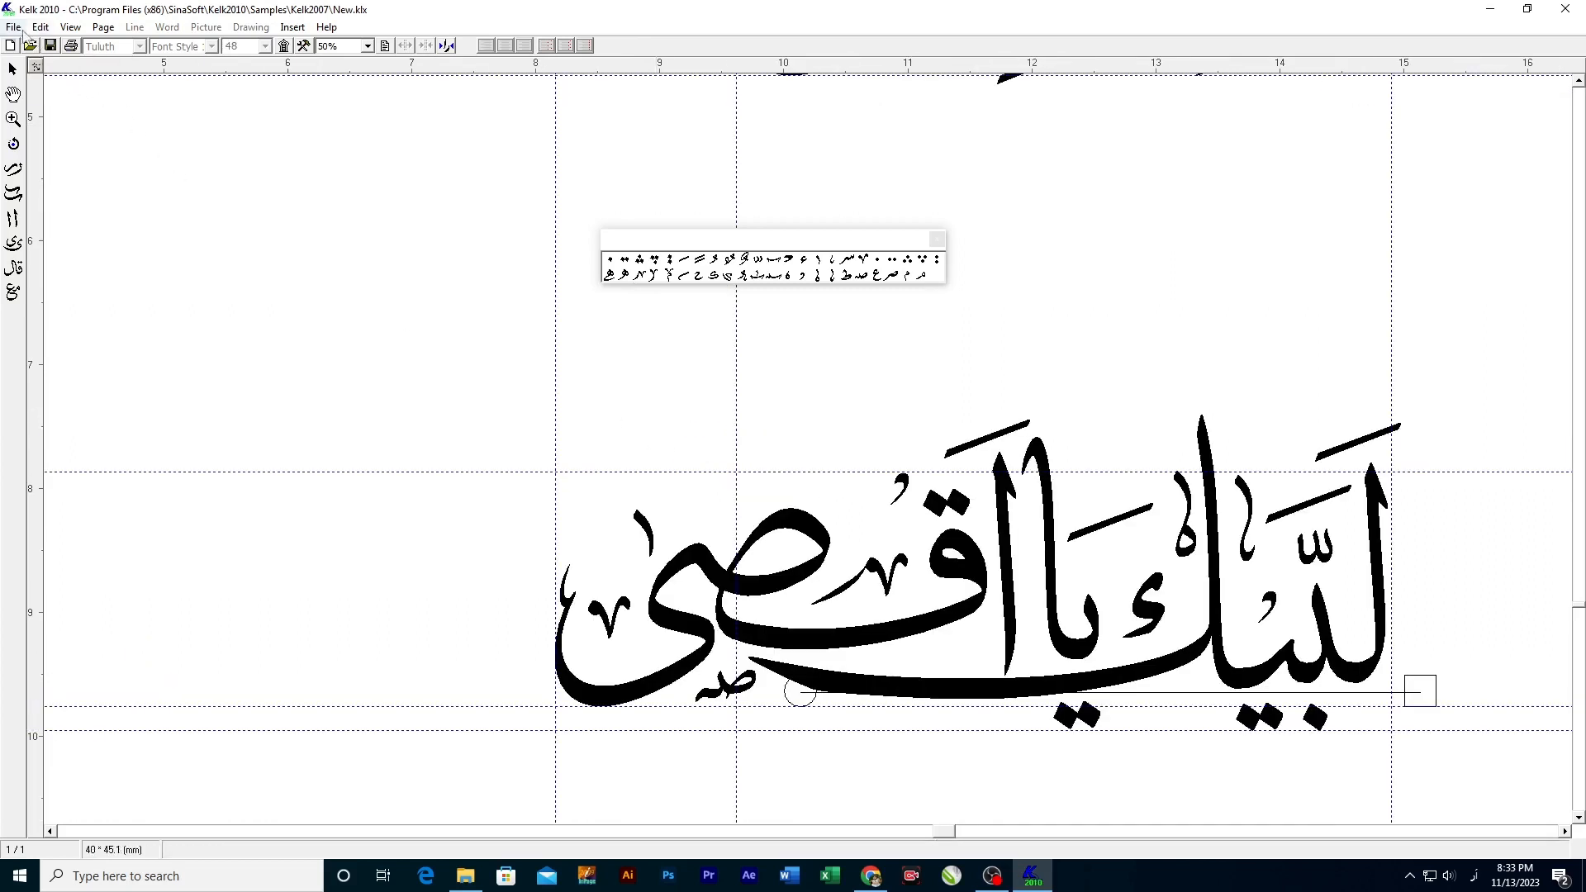
{"action": "left_click", "coordinate": [14, 28]}
{"action": "left_click", "coordinate": [851, 446]}
{"action": "scroll", "coordinate": [851, 446], "scroll_direction": "up", "scroll_amount": 1}
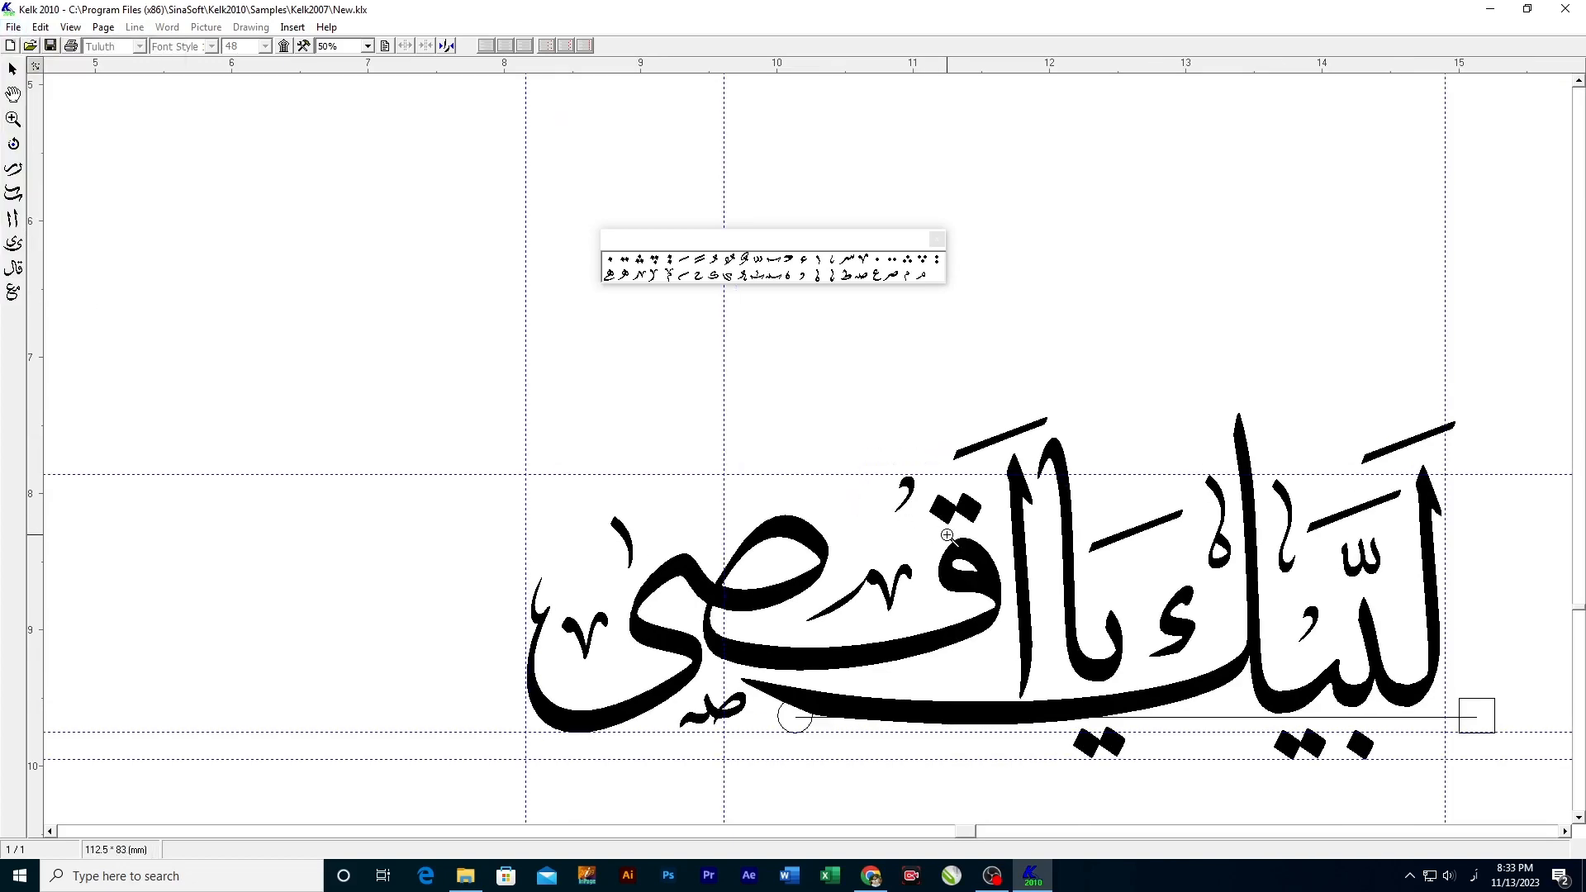
{"action": "scroll", "coordinate": [948, 535], "scroll_direction": "down", "scroll_amount": 2}
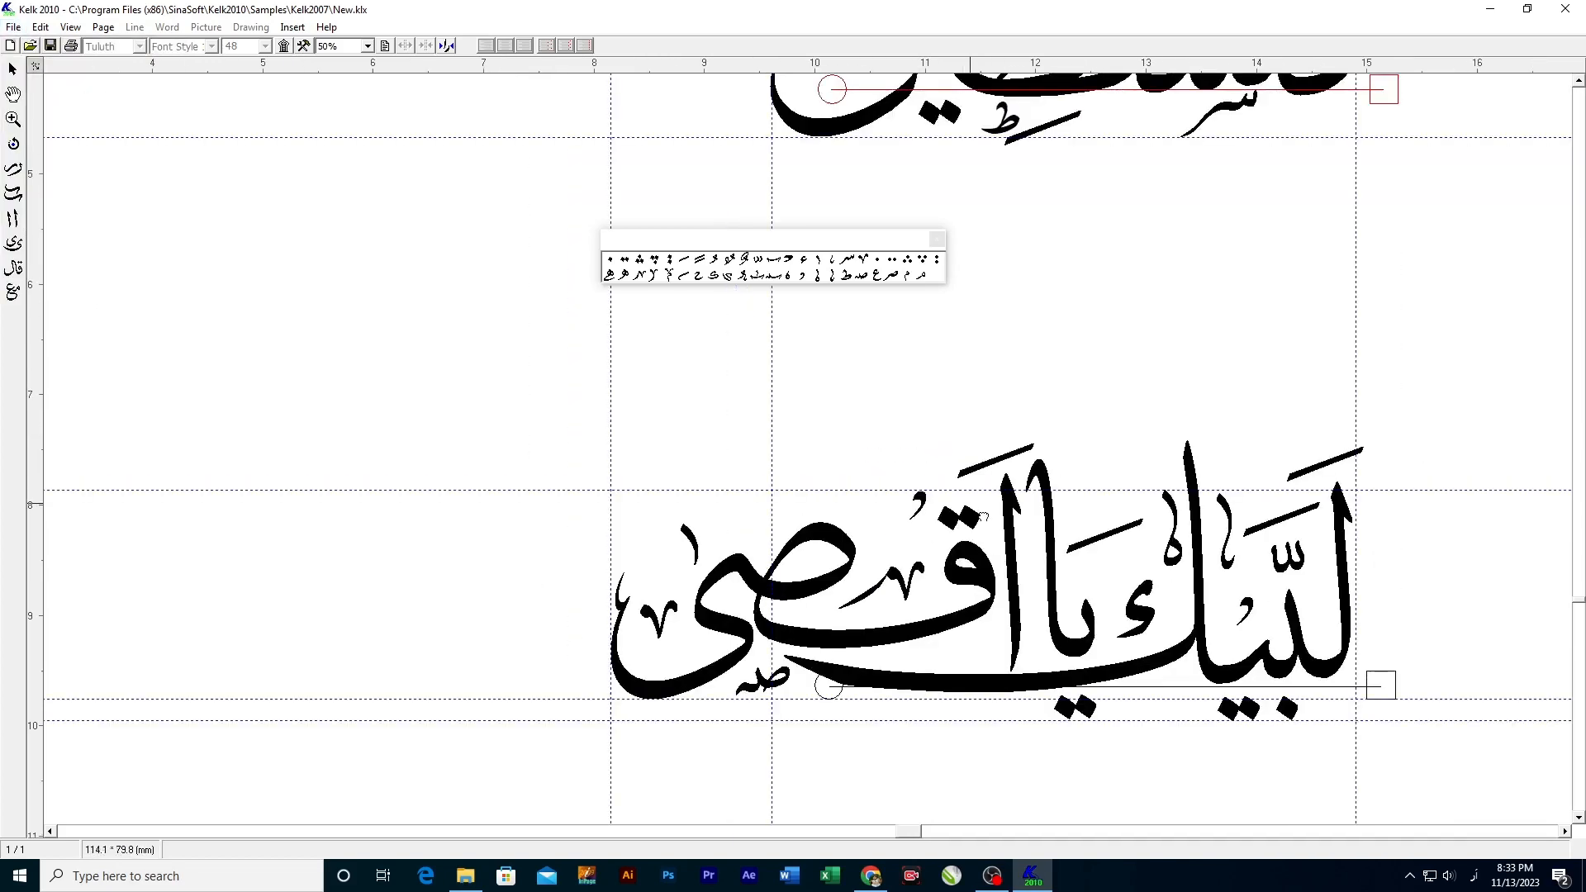
{"action": "left_click_drag", "start_coordinate": [982, 516], "coordinate": [853, 522]}
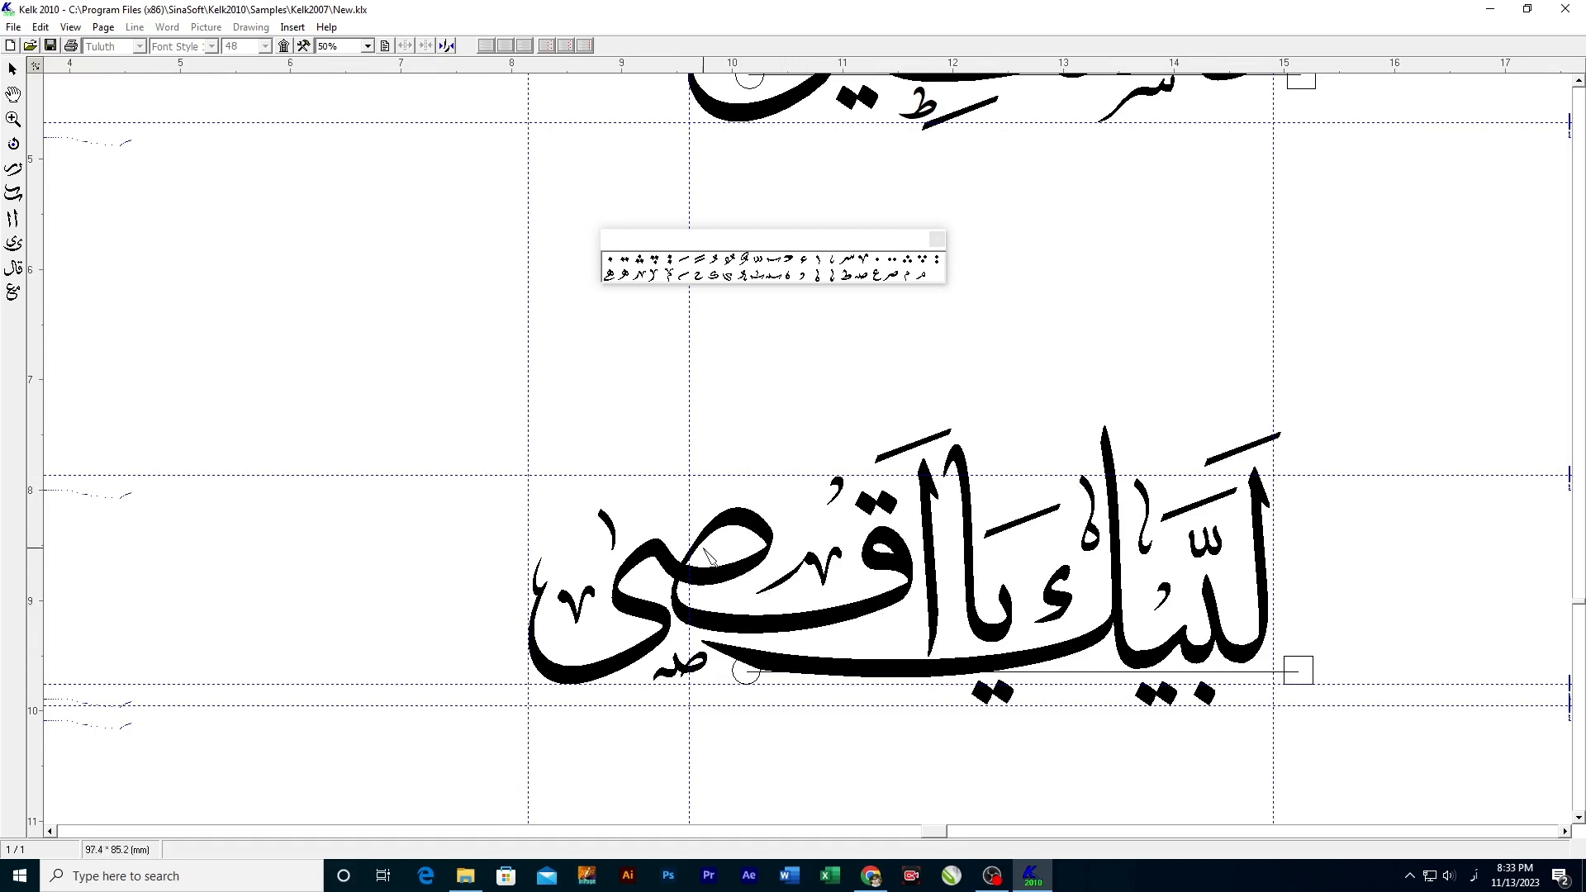
Step: Add a small hooked ornamental mark above the fatha of يا and another above the outer tip of the final ى
{"action": "left_click", "coordinate": [836, 265]}
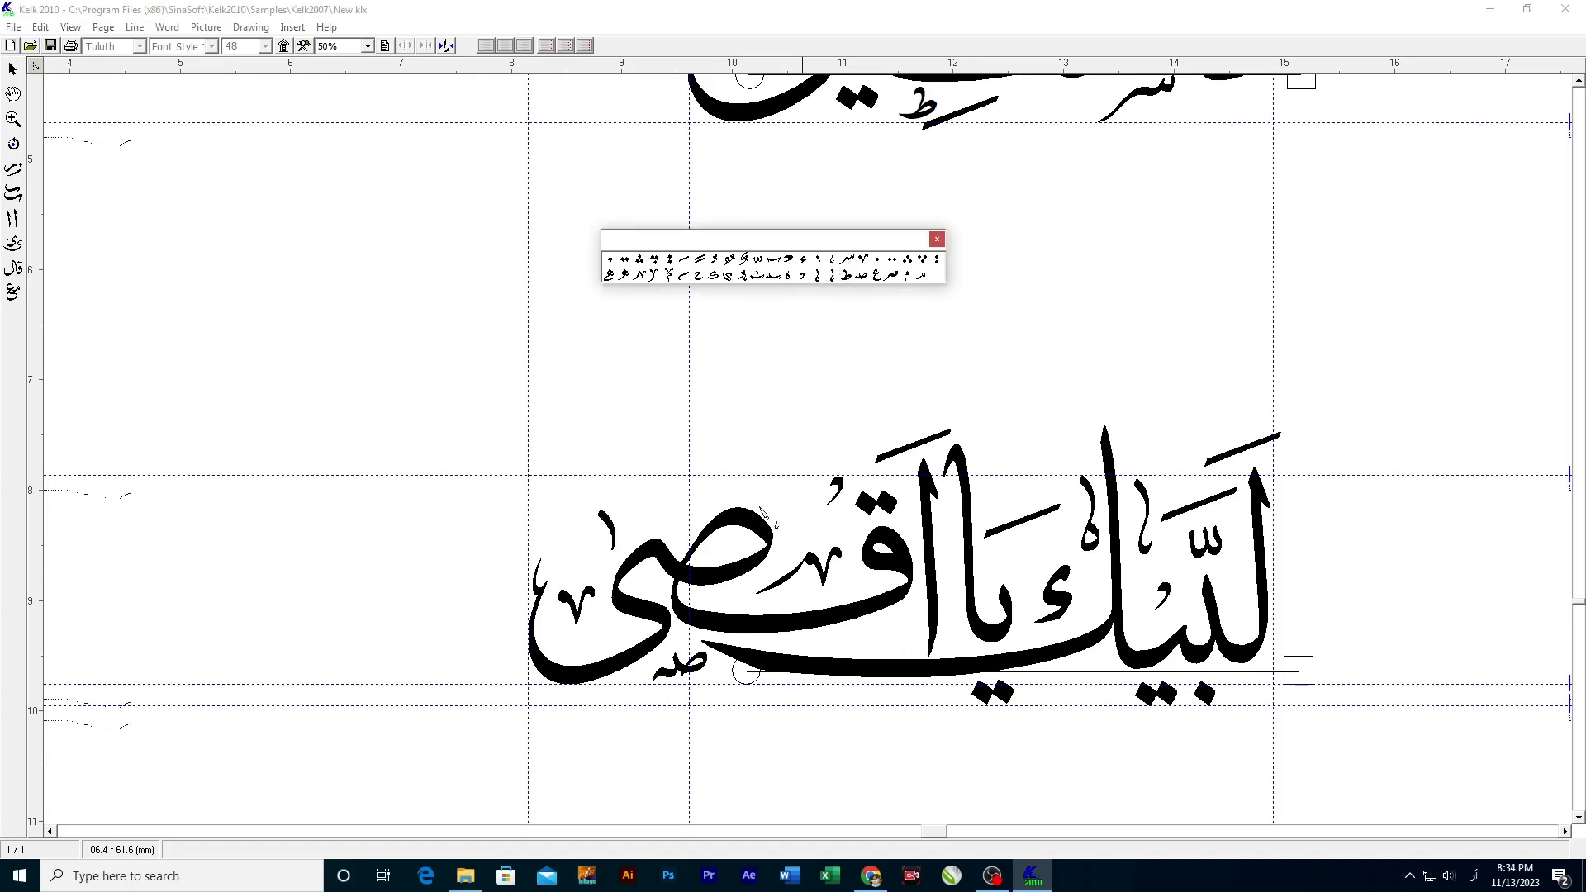
{"action": "left_click", "coordinate": [1020, 500]}
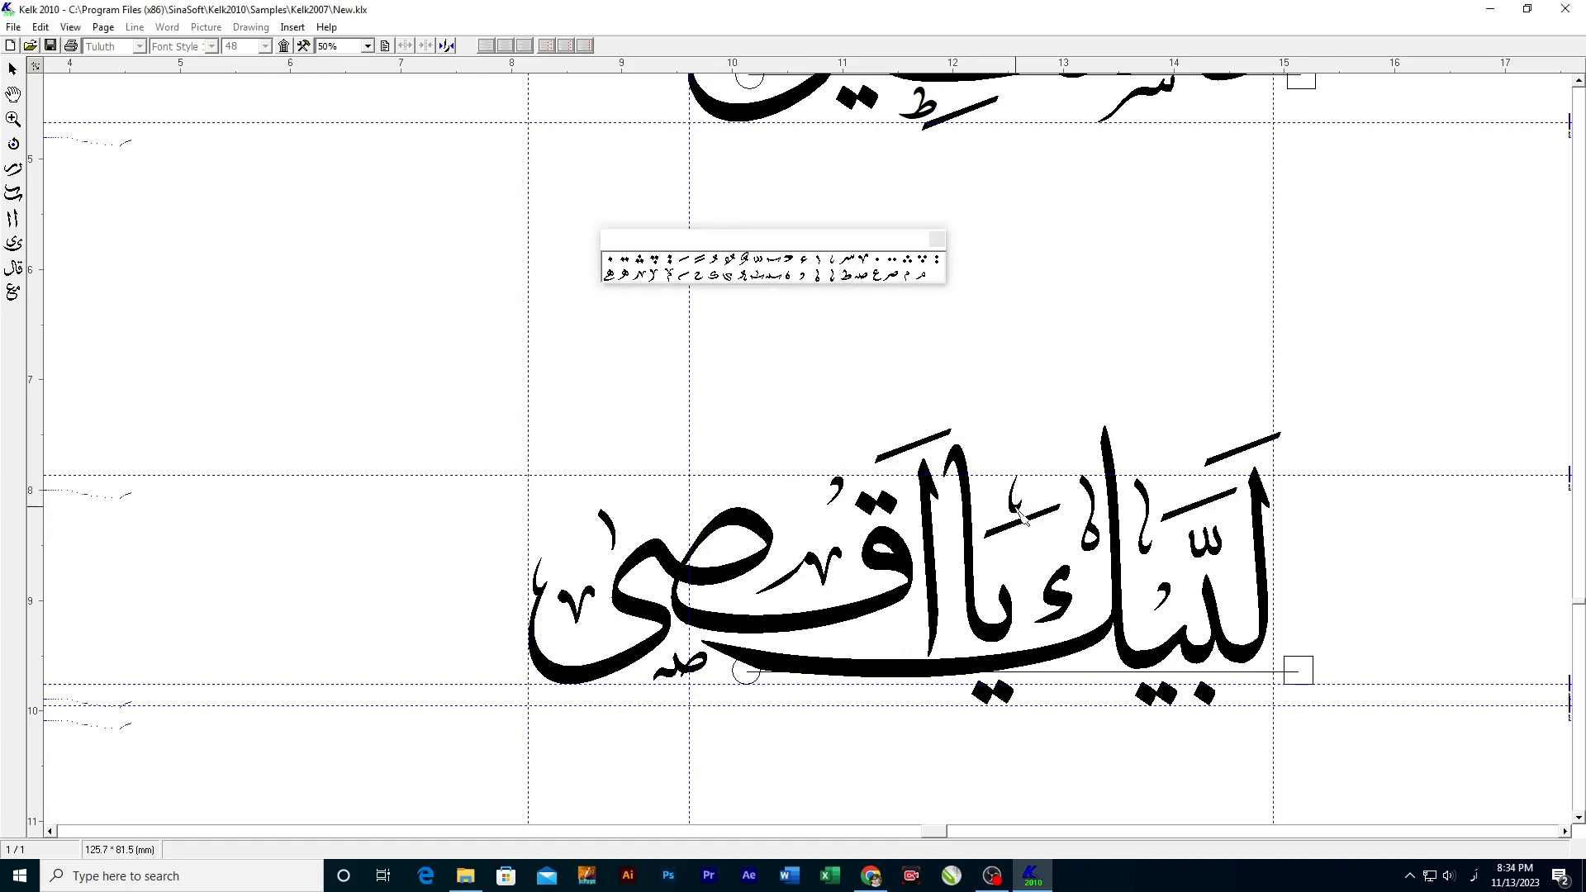
{"action": "left_click", "coordinate": [1022, 518]}
{"action": "left_click", "coordinate": [831, 265]}
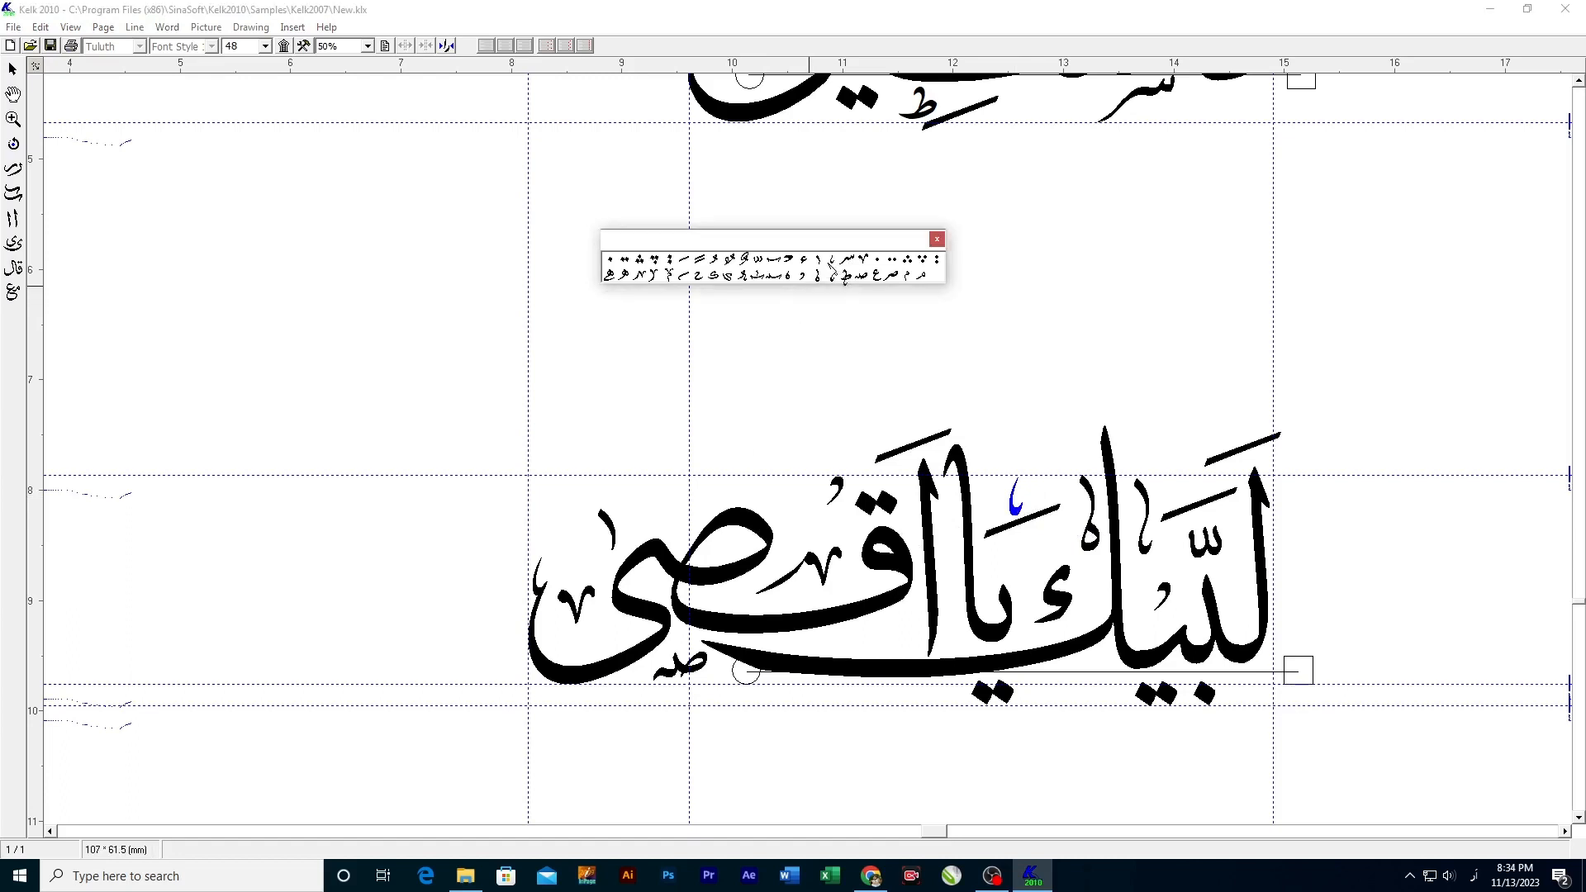
{"action": "left_click", "coordinate": [548, 514]}
{"action": "left_click", "coordinate": [555, 534]}
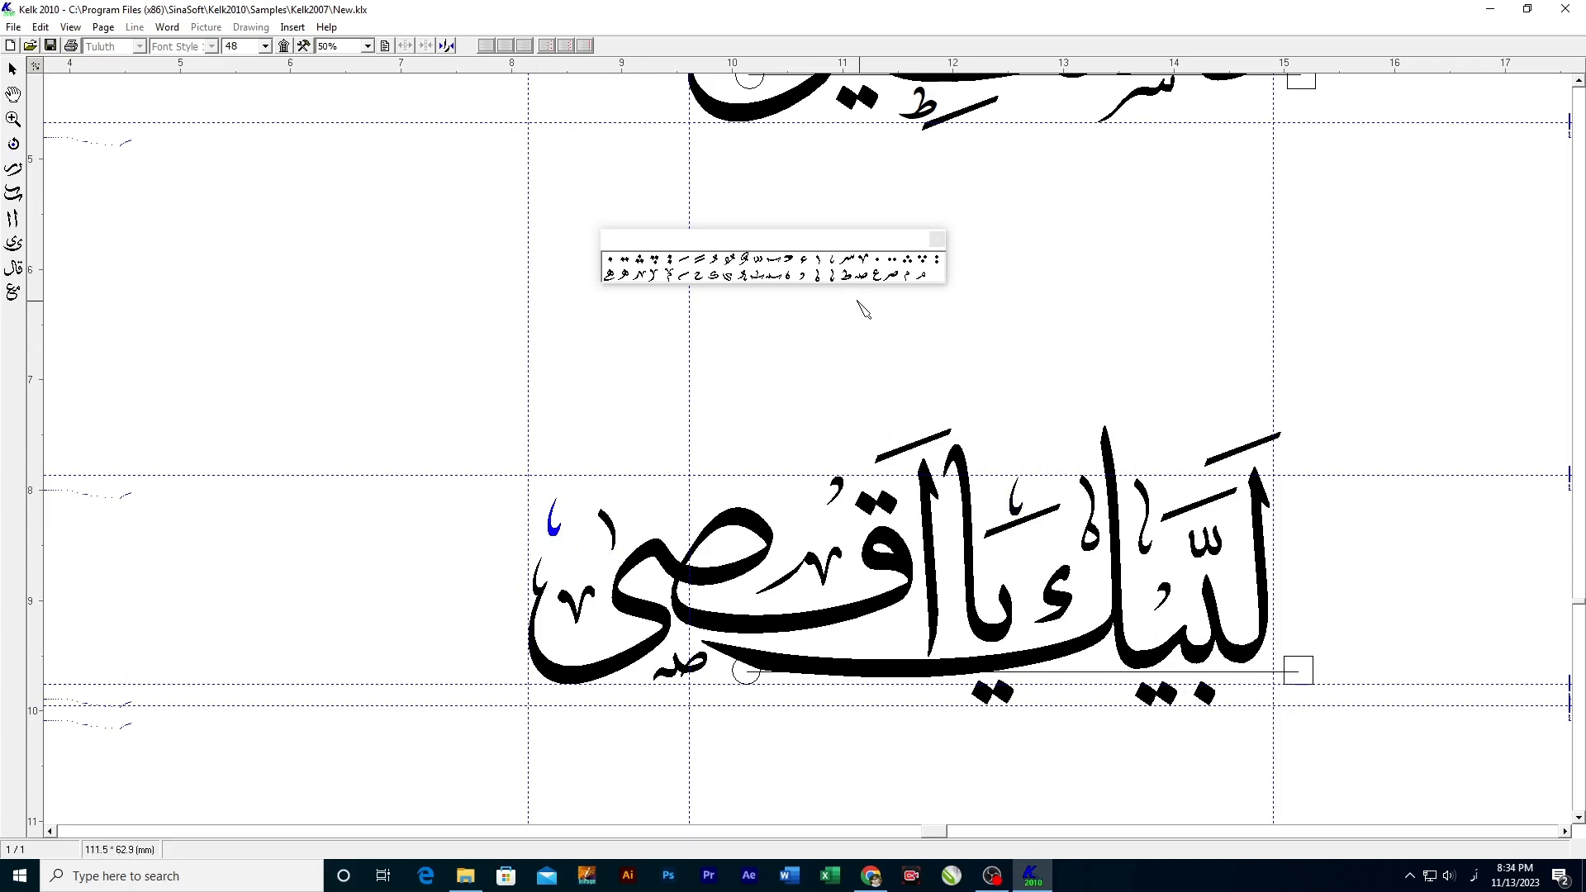
Step: Add small و-shaped marks beside the hook above the final ى and above the ي of يا, and a looped mark between the two alefs
{"action": "left_click", "coordinate": [803, 278]}
{"action": "left_click", "coordinate": [570, 527]}
{"action": "left_click", "coordinate": [818, 277]}
{"action": "left_click", "coordinate": [1021, 564]}
{"action": "left_click", "coordinate": [821, 278]}
{"action": "left_click_drag", "start_coordinate": [949, 559], "coordinate": [949, 525]}
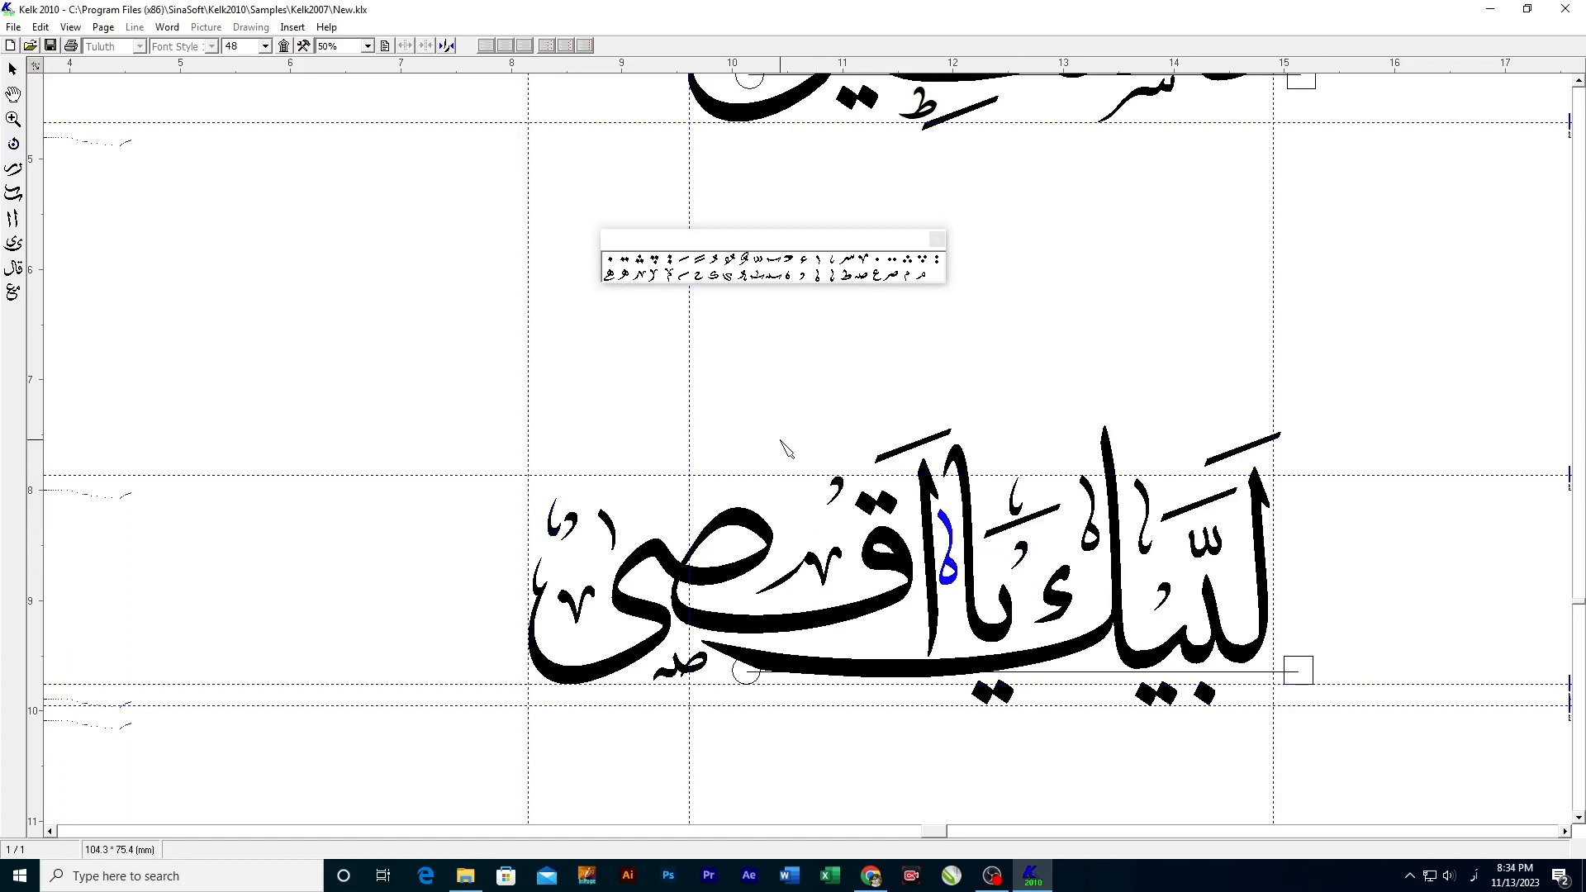
Step: Add a small ك mark under the ق beside the alef of اقصى and set its size to 28
{"action": "left_click", "coordinate": [710, 276]}
{"action": "left_click", "coordinate": [887, 639]}
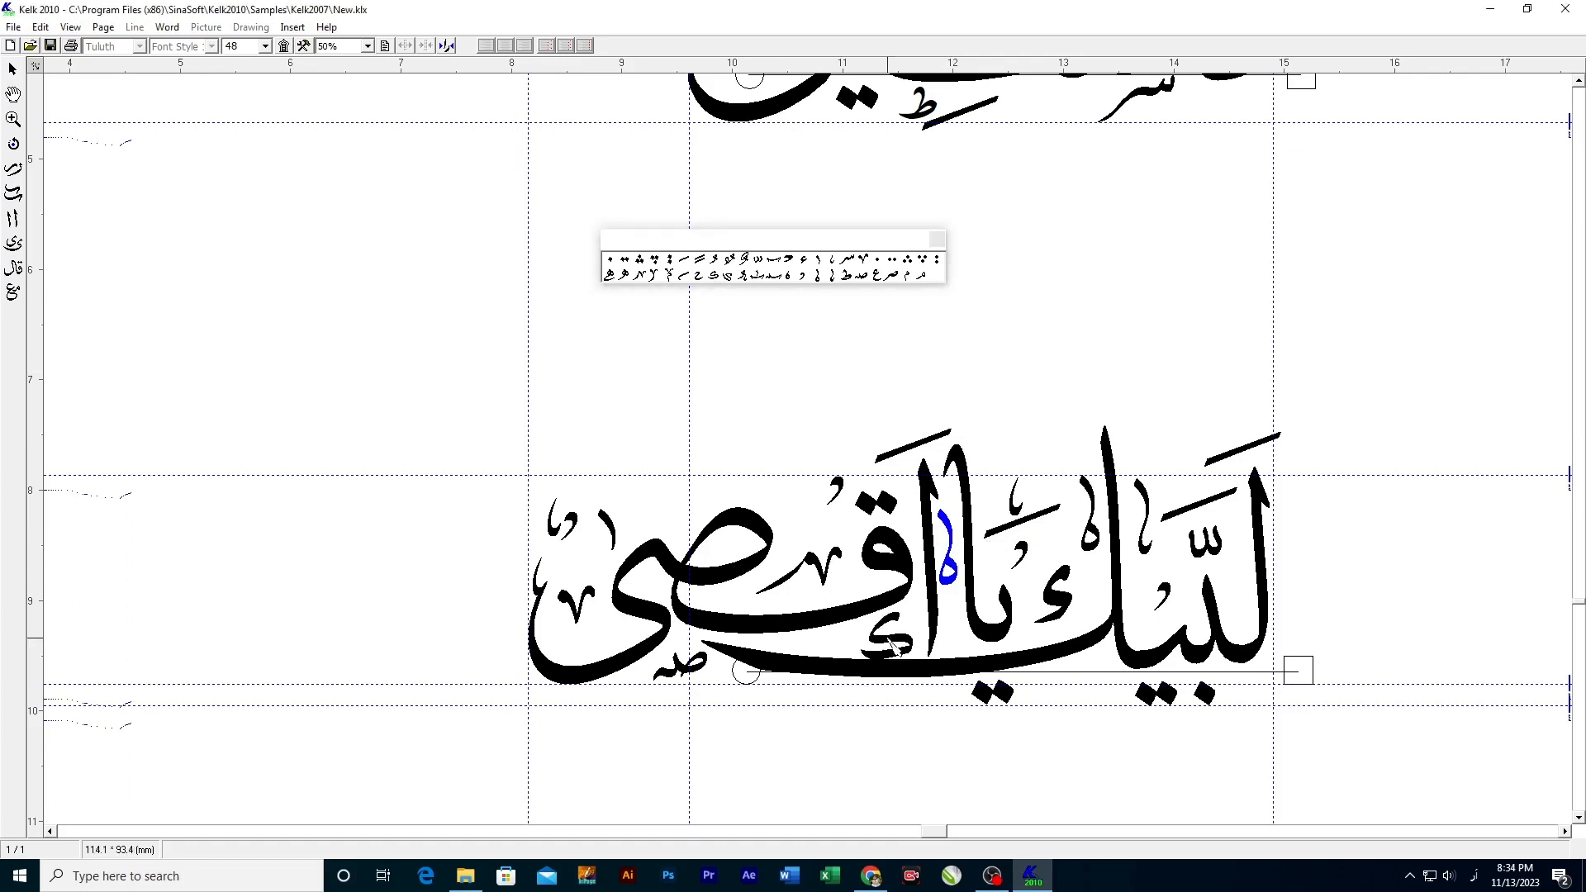
{"action": "left_click", "coordinate": [901, 642]}
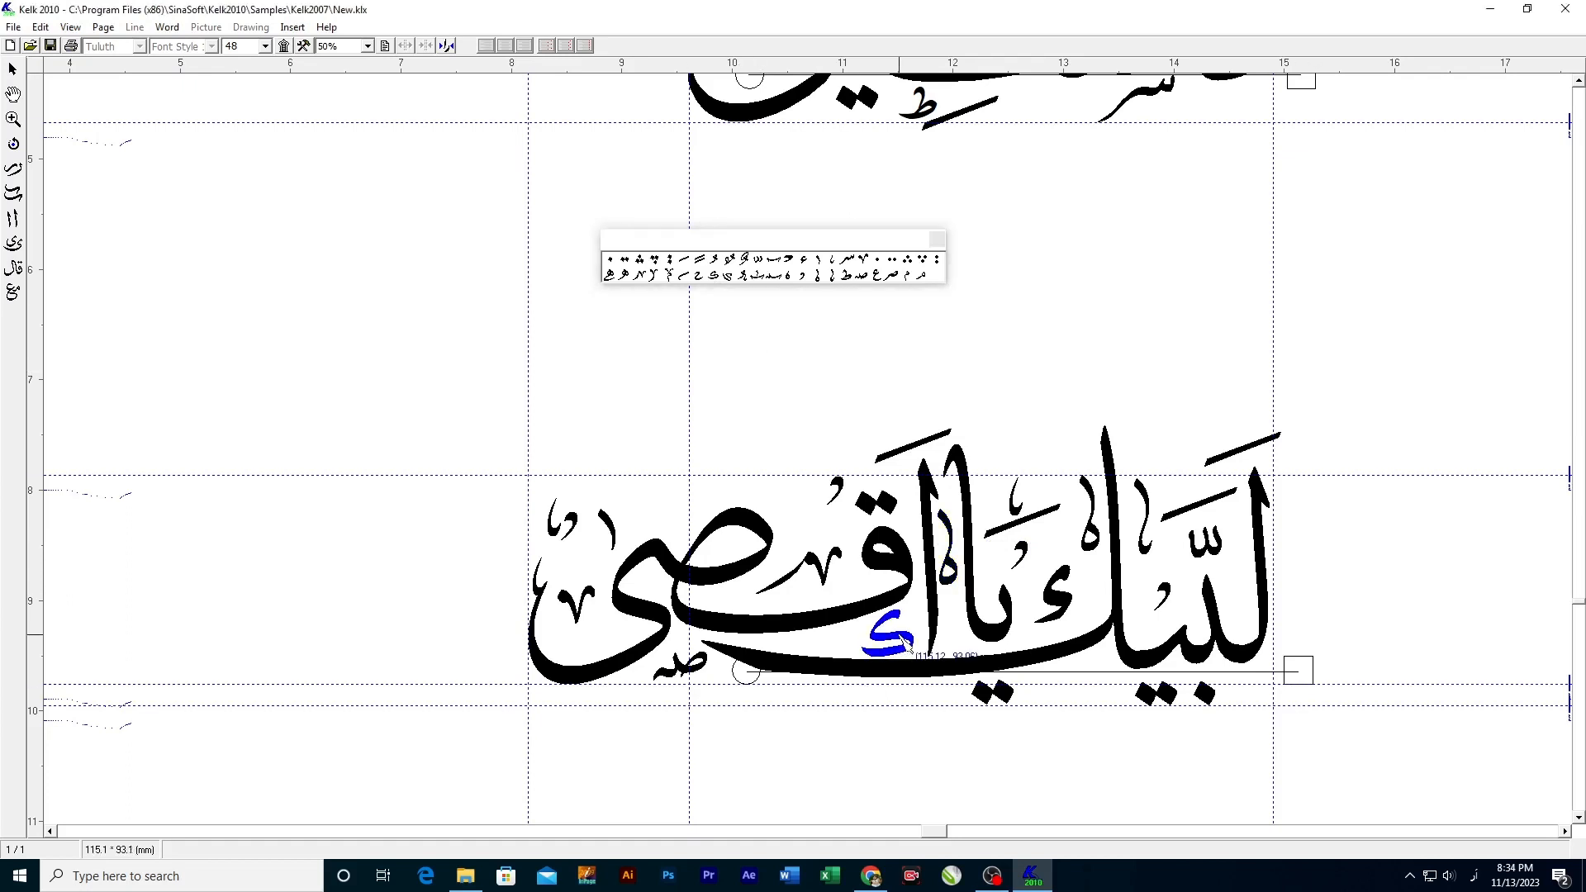
{"action": "left_click", "coordinate": [265, 45]}
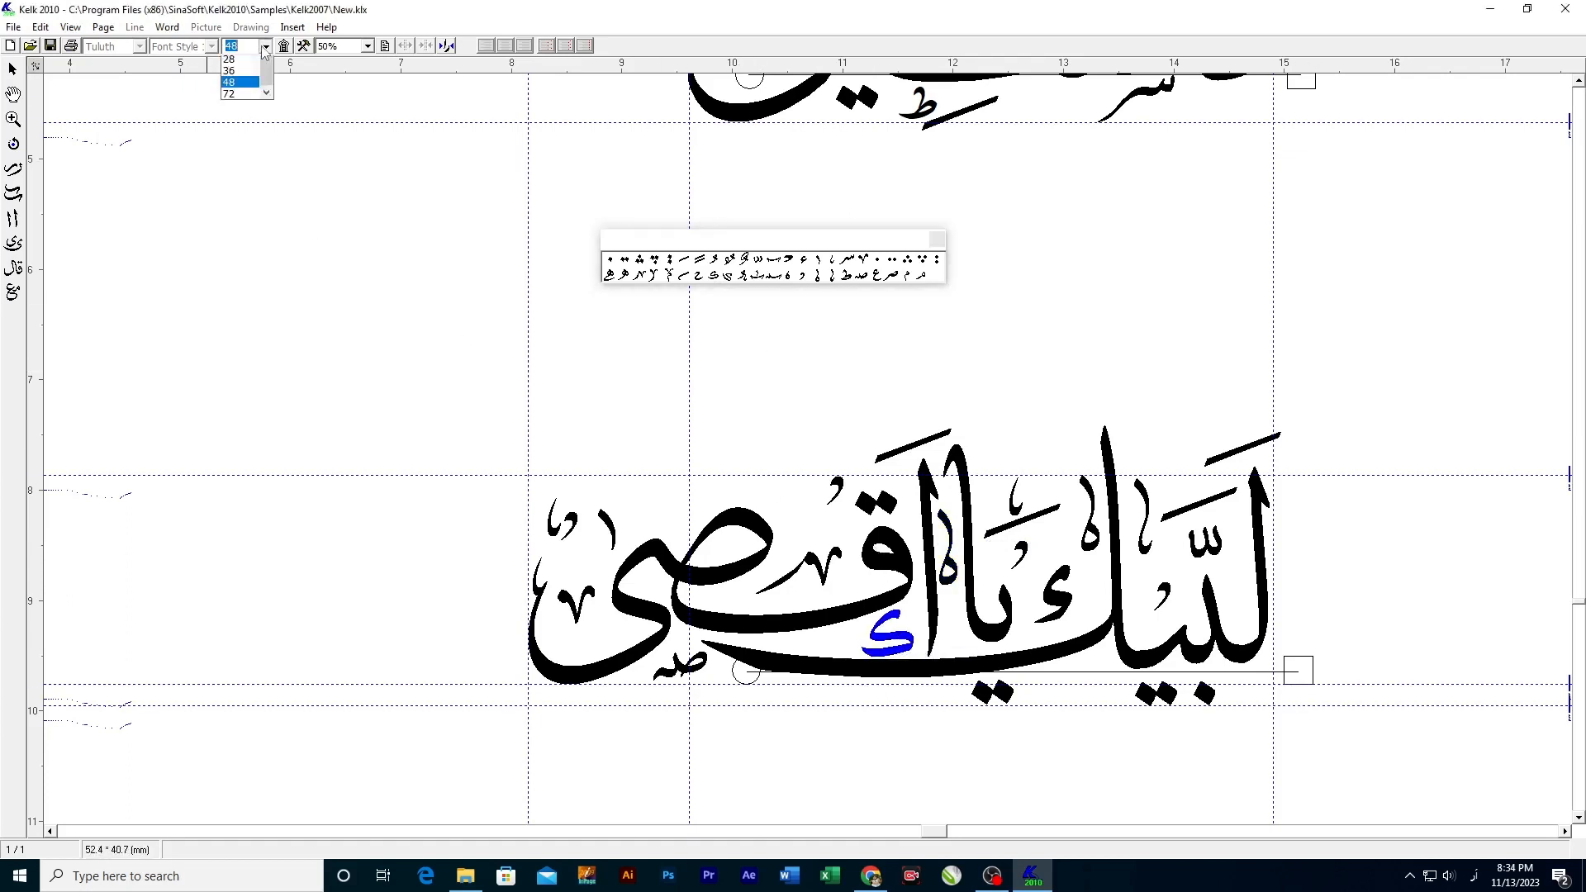
{"action": "left_click", "coordinate": [241, 109]}
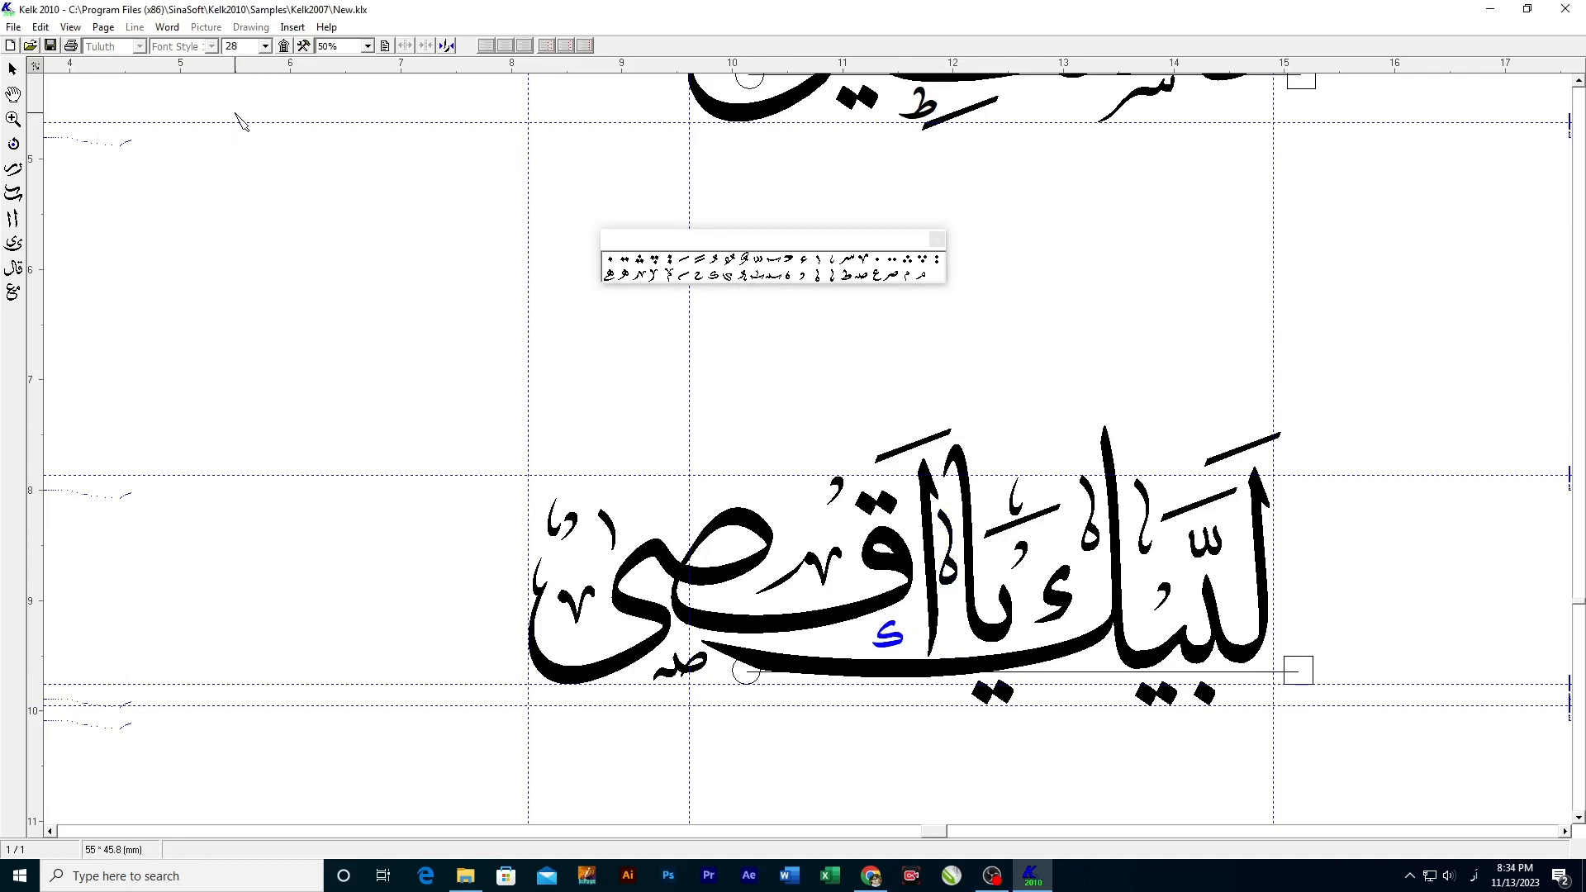
{"action": "left_click", "coordinate": [657, 429]}
Step: Close the palette of diacritic marks and bring both calligraphy lines into view on the page
{"action": "scroll", "coordinate": [792, 431], "scroll_direction": "up", "scroll_amount": 1}
{"action": "scroll", "coordinate": [832, 442], "scroll_direction": "down", "scroll_amount": 3}
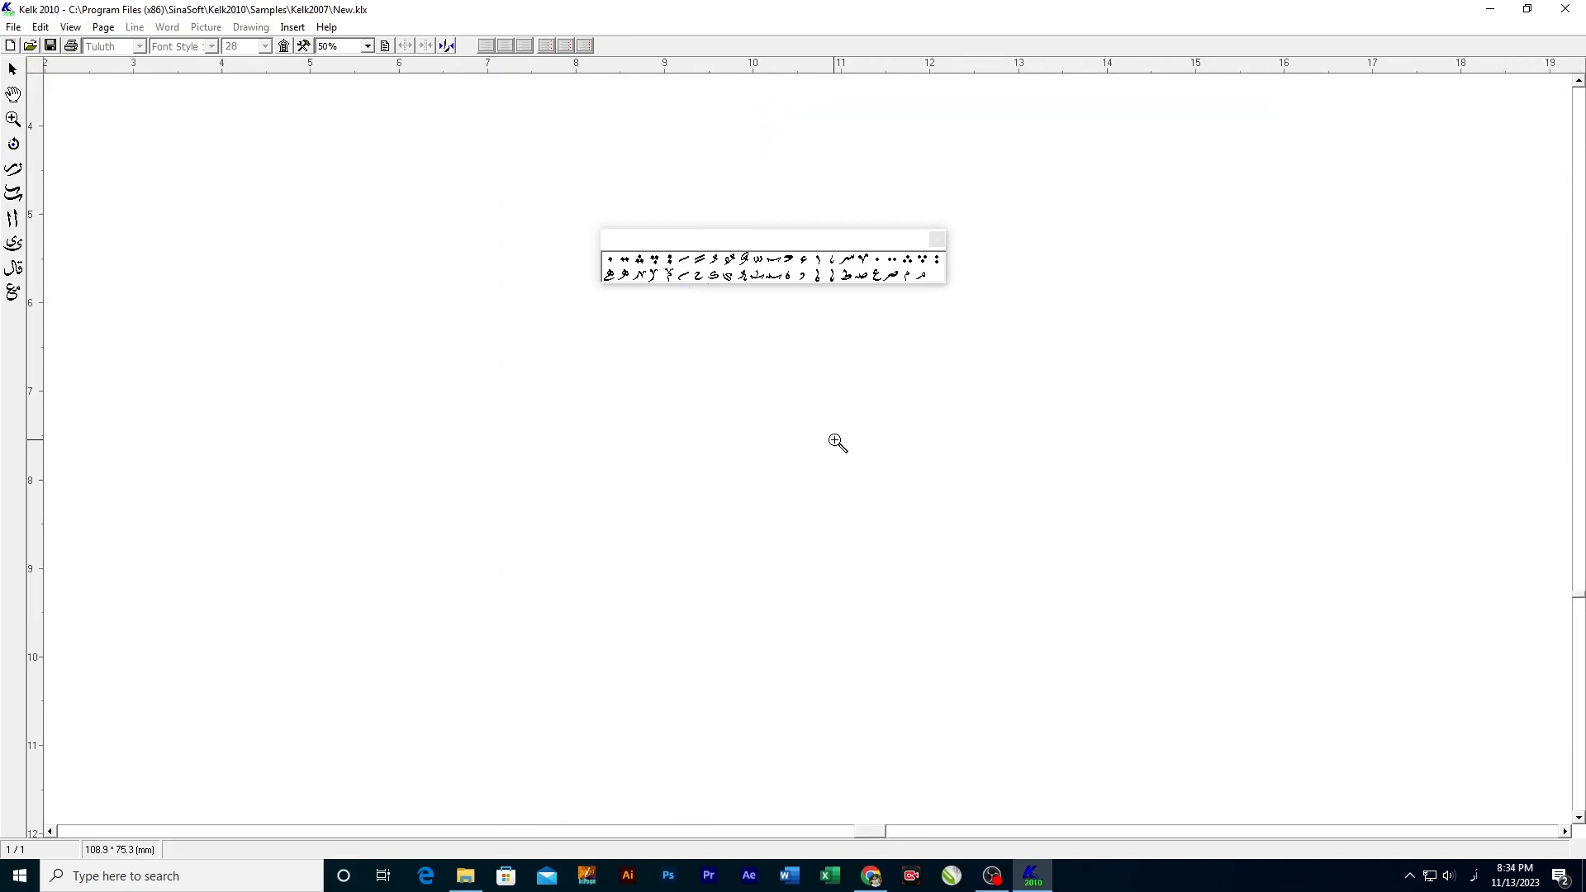
{"action": "scroll", "coordinate": [835, 442], "scroll_direction": "down", "scroll_amount": 4}
{"action": "left_click", "coordinate": [937, 240]}
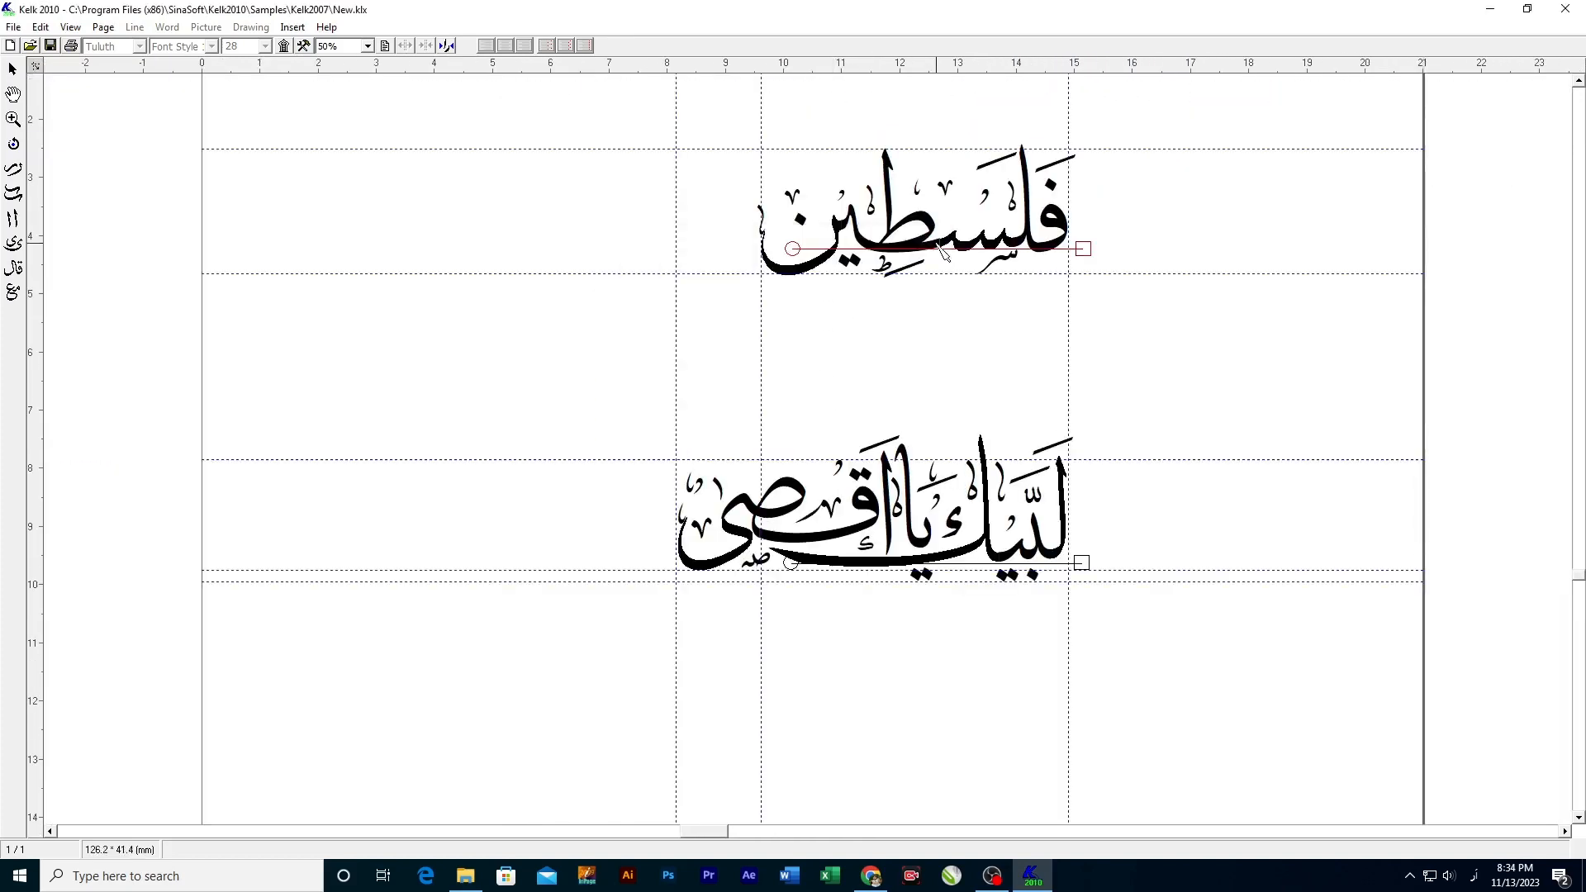
{"action": "scroll", "coordinate": [843, 380], "scroll_direction": "down", "scroll_amount": 2}
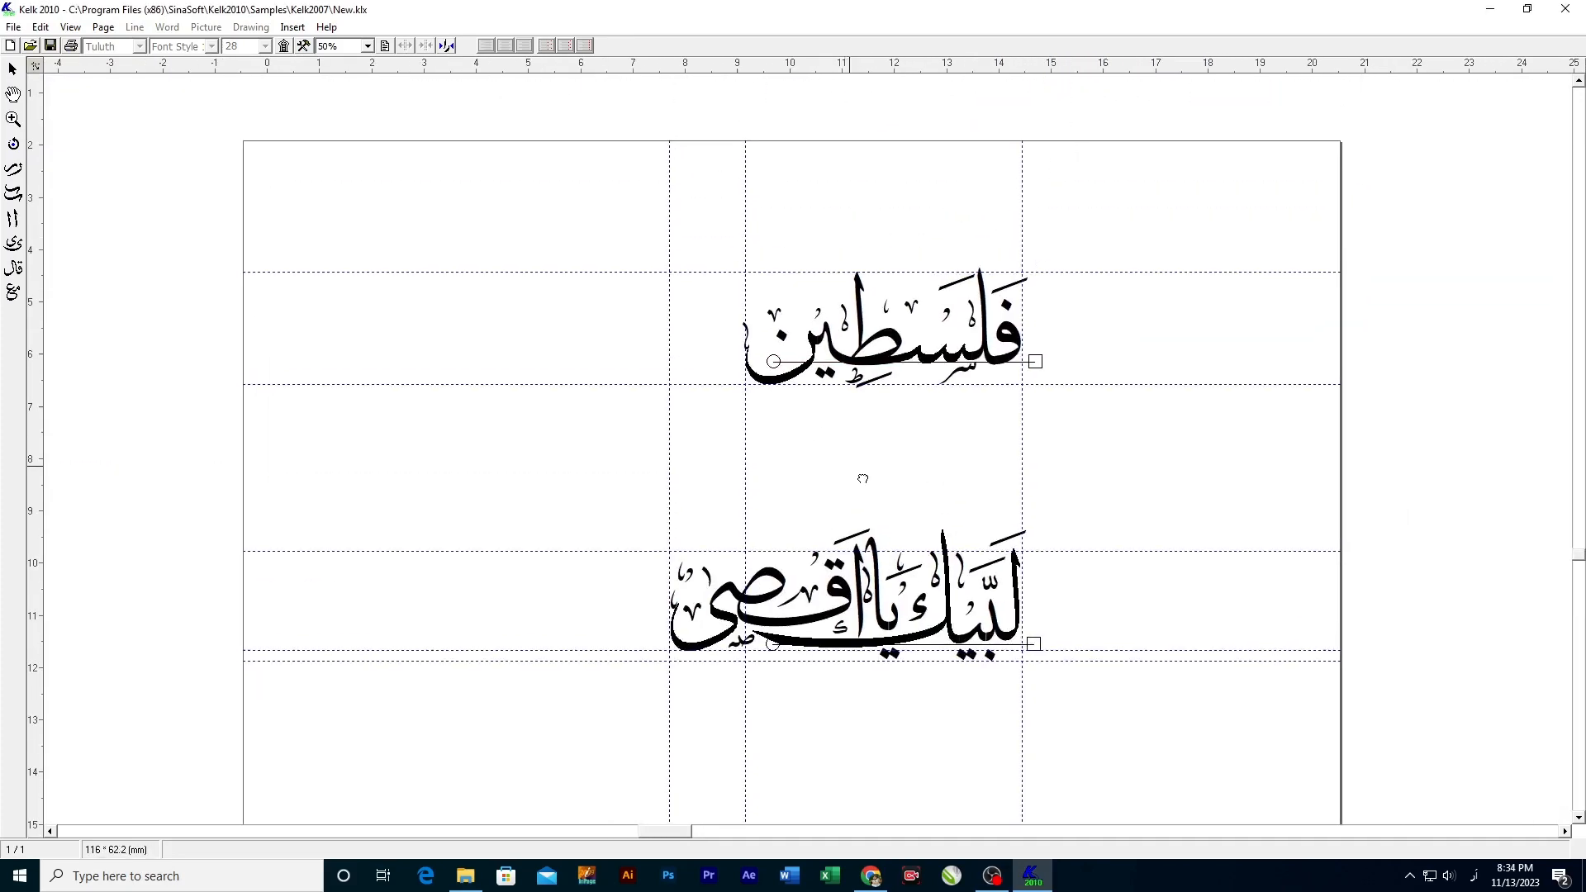
{"action": "left_click_drag", "start_coordinate": [862, 479], "coordinate": [870, 478]}
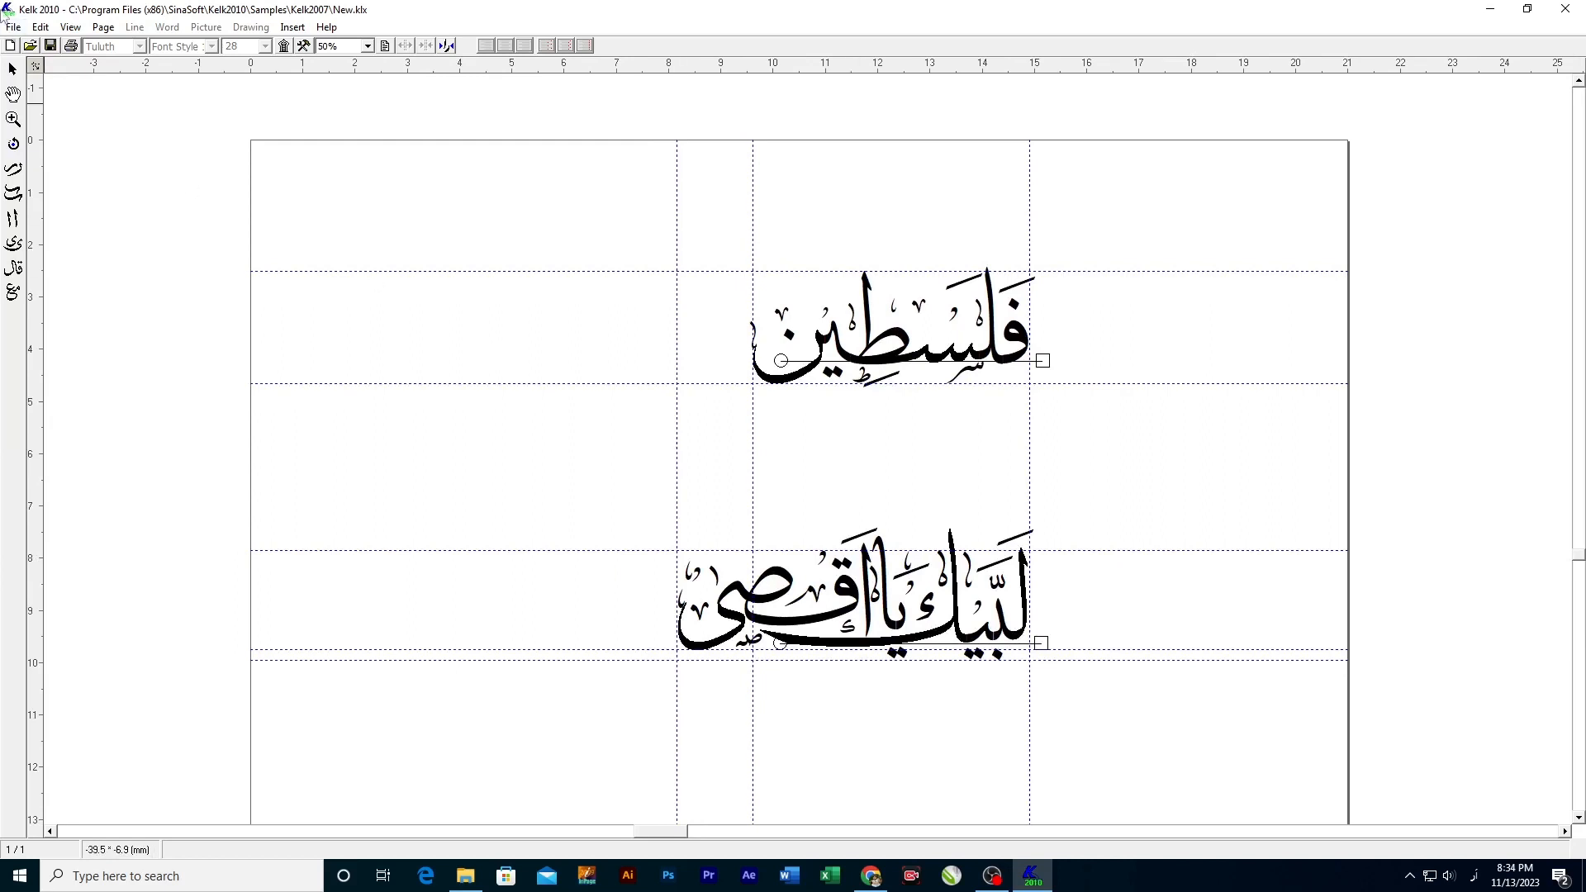
Step: Open the print settings and confirm Microsoft Print to PDF as the printer in the printer setup
{"action": "left_click", "coordinate": [13, 26]}
{"action": "left_click", "coordinate": [60, 211]}
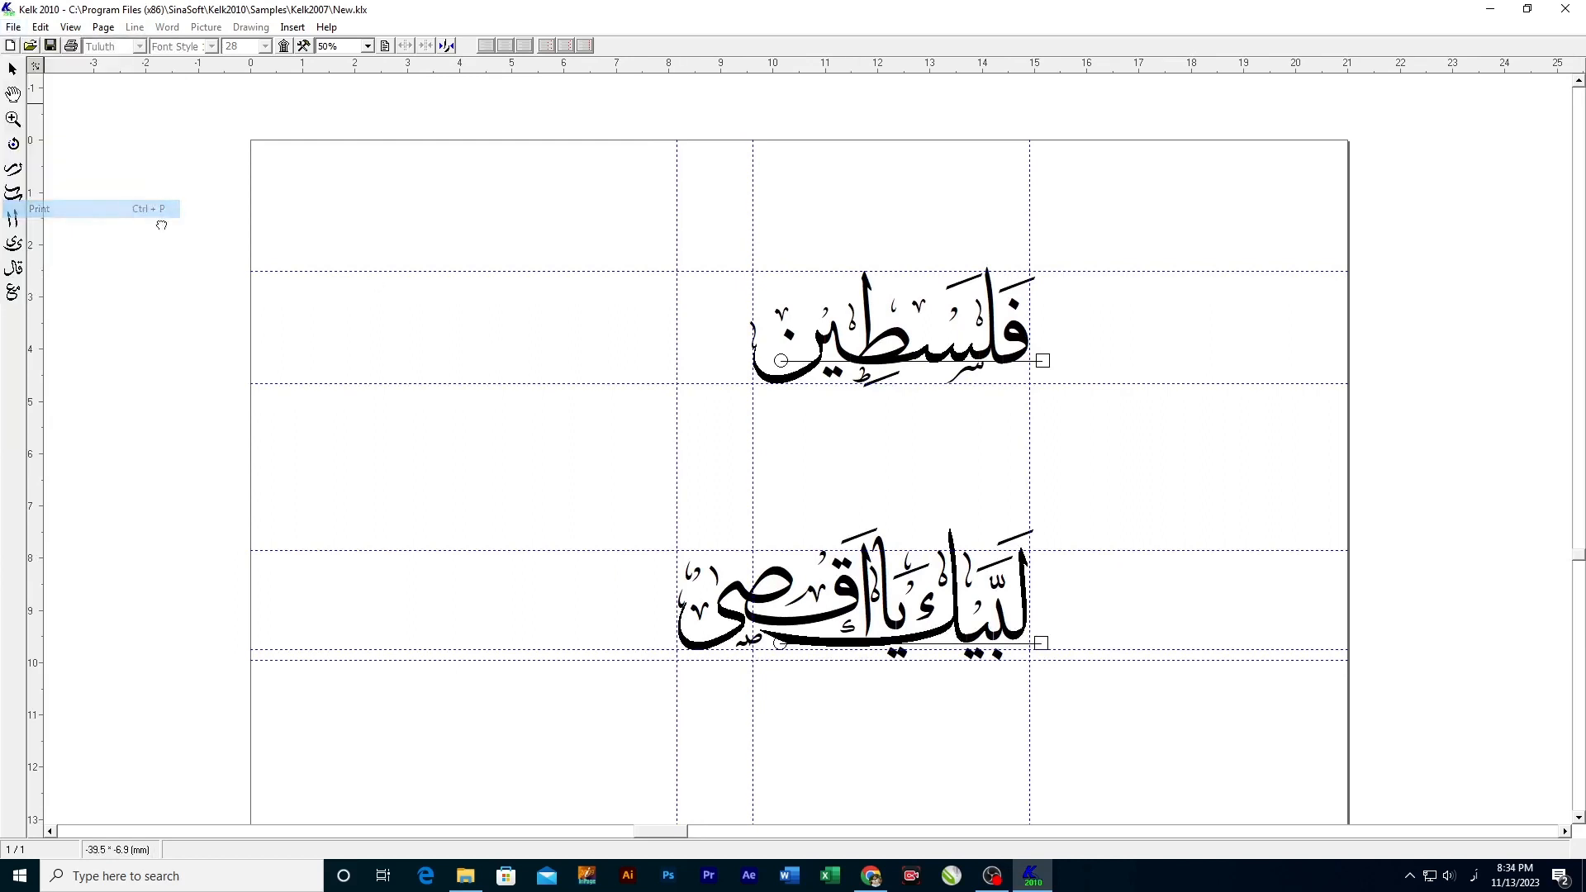
{"action": "left_click_drag", "start_coordinate": [723, 442], "coordinate": [724, 441]}
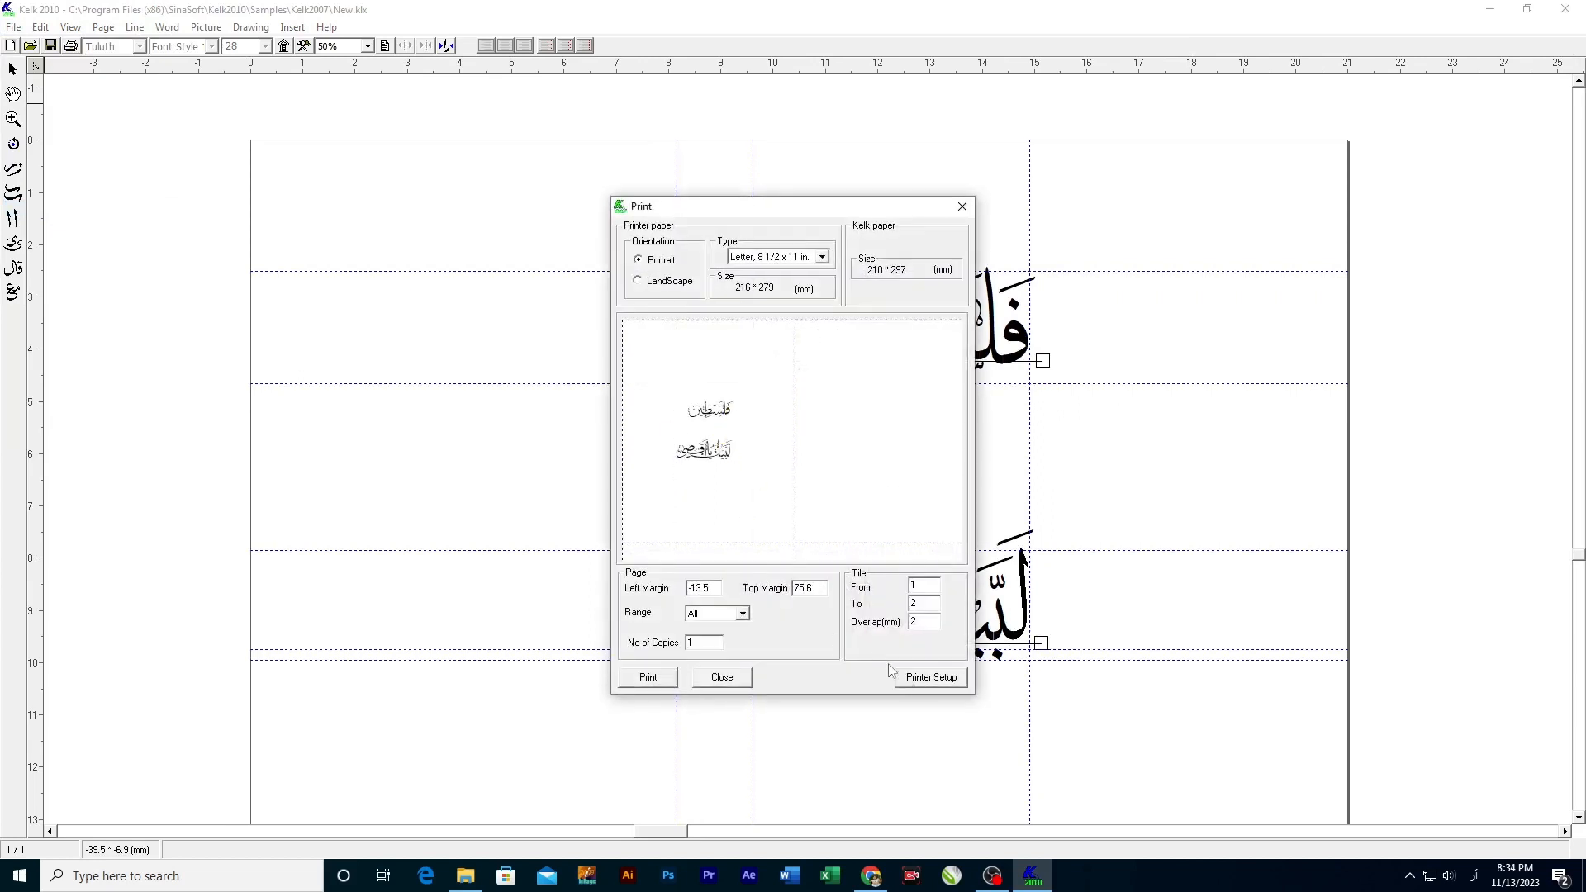
{"action": "left_click", "coordinate": [931, 677]}
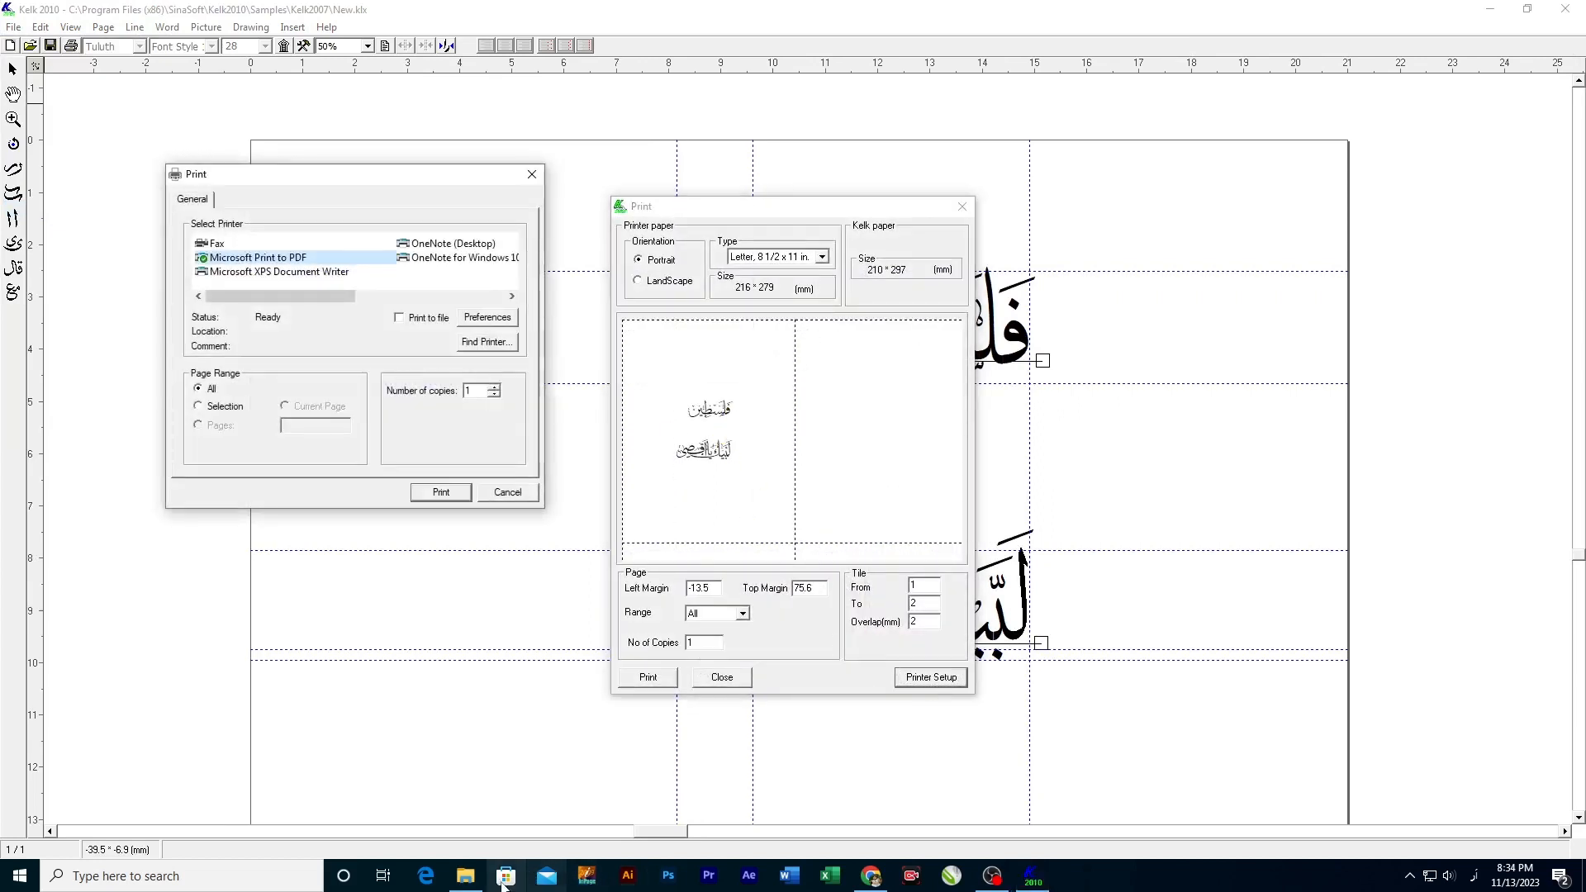
{"action": "left_click", "coordinate": [466, 876]}
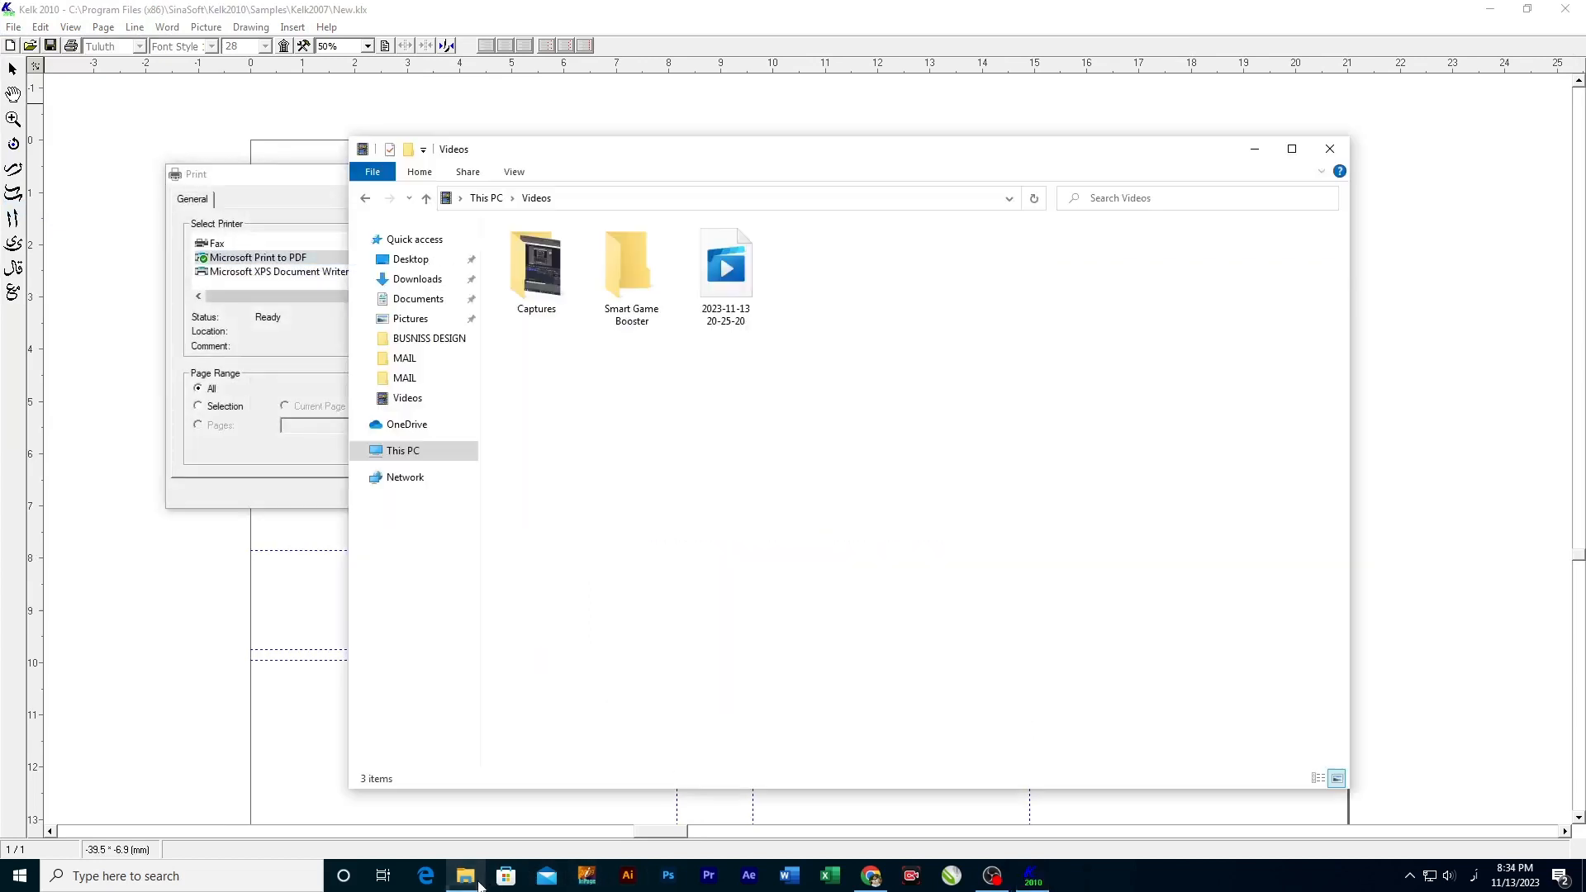
{"action": "left_click", "coordinate": [1255, 149]}
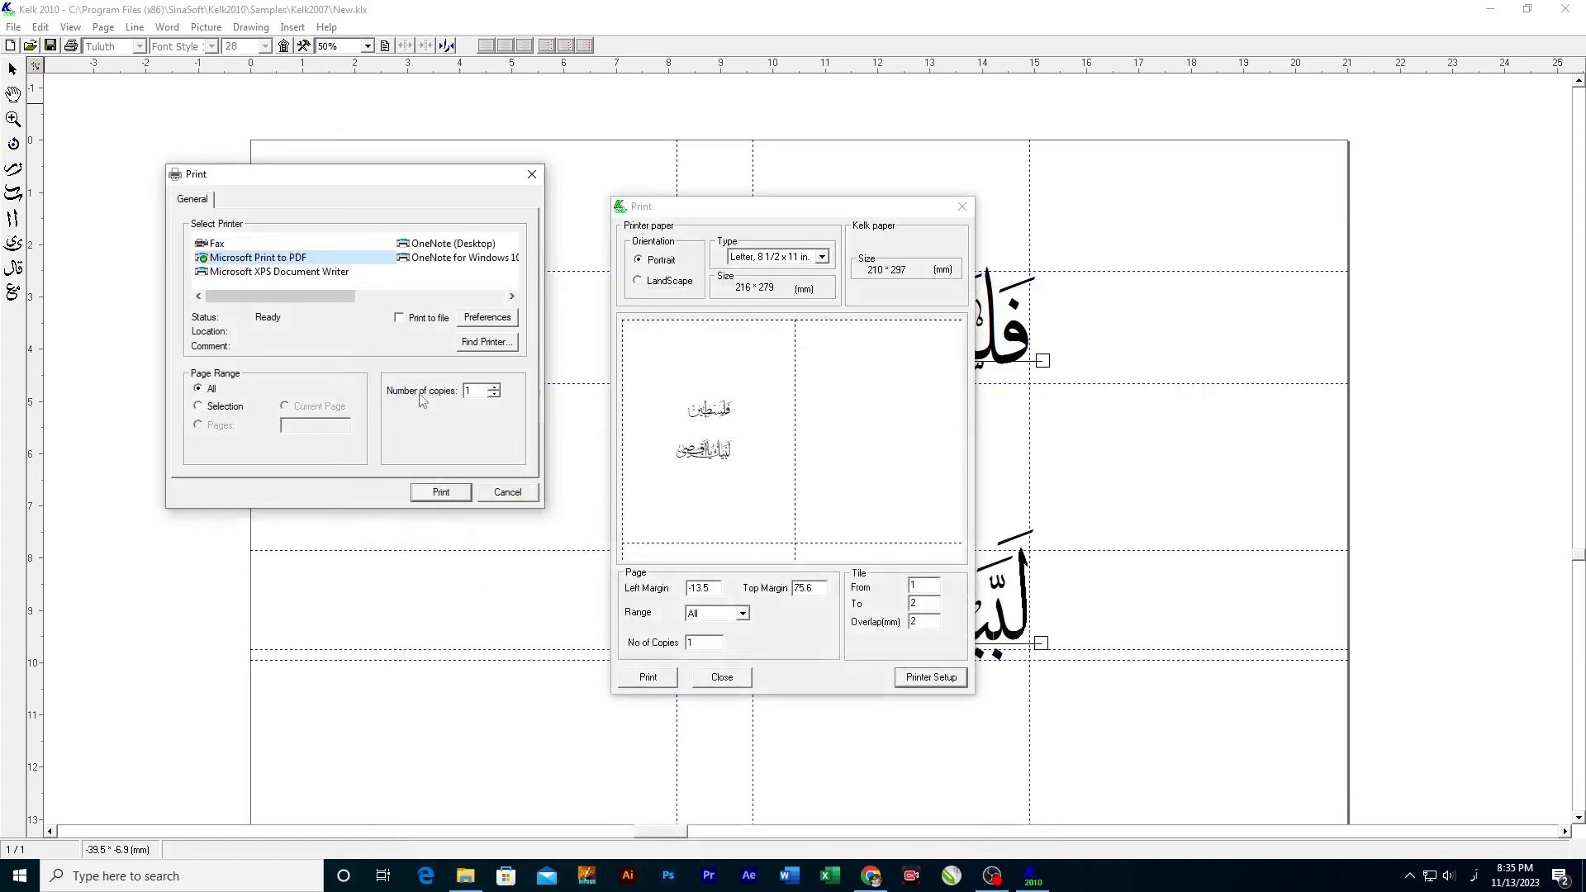
{"action": "left_click", "coordinate": [442, 493]}
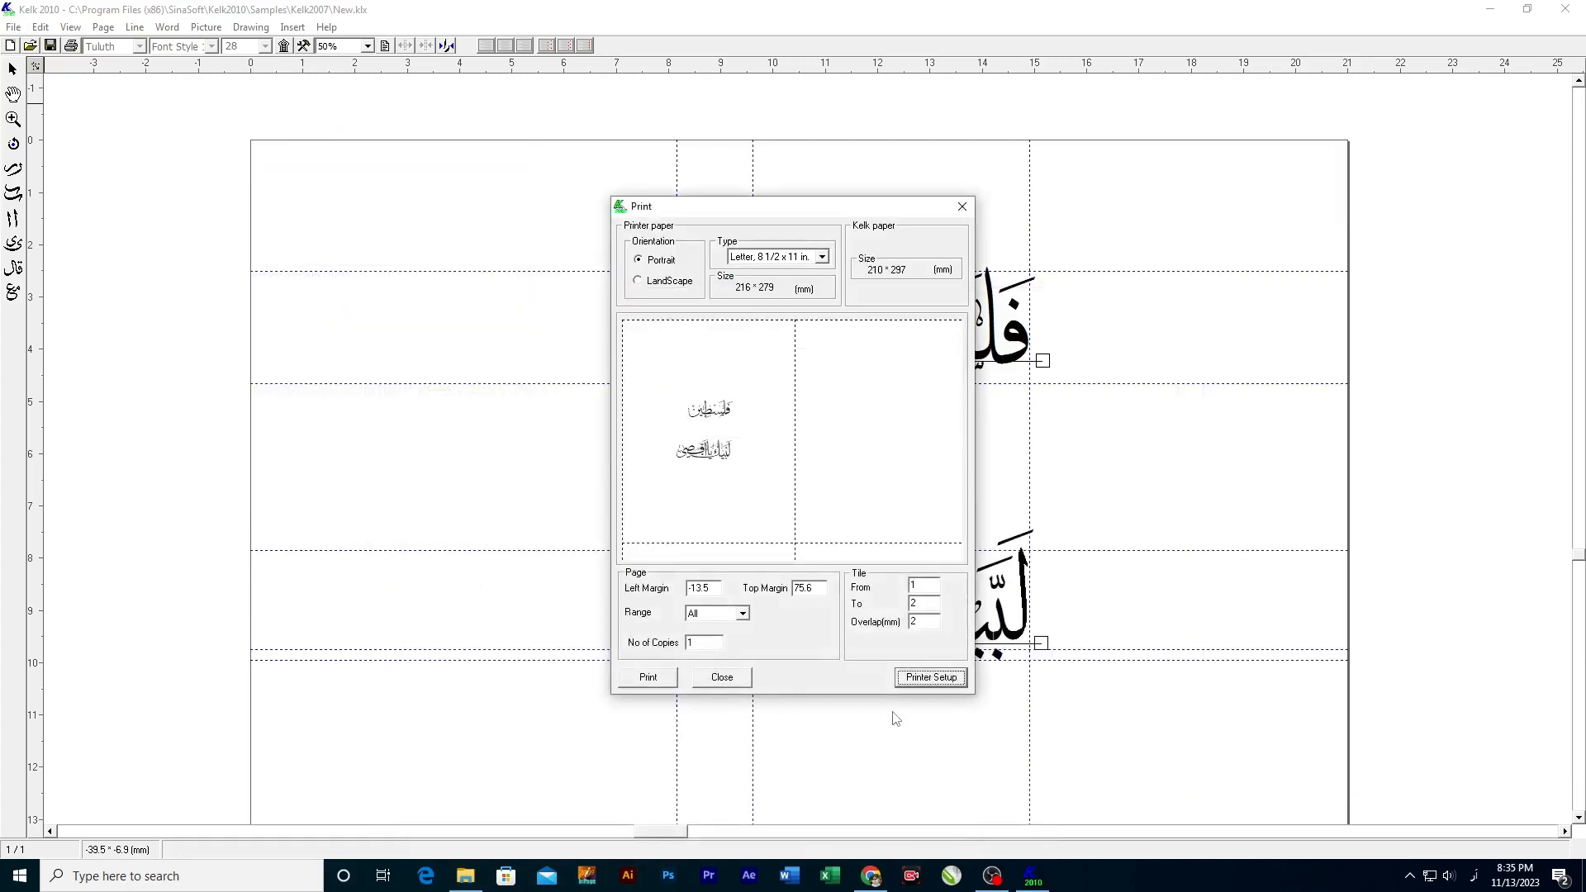
Step: Check the preferences of Microsoft Print to PDF in the printer setup and confirm it as the printer
{"action": "left_click", "coordinate": [929, 680]}
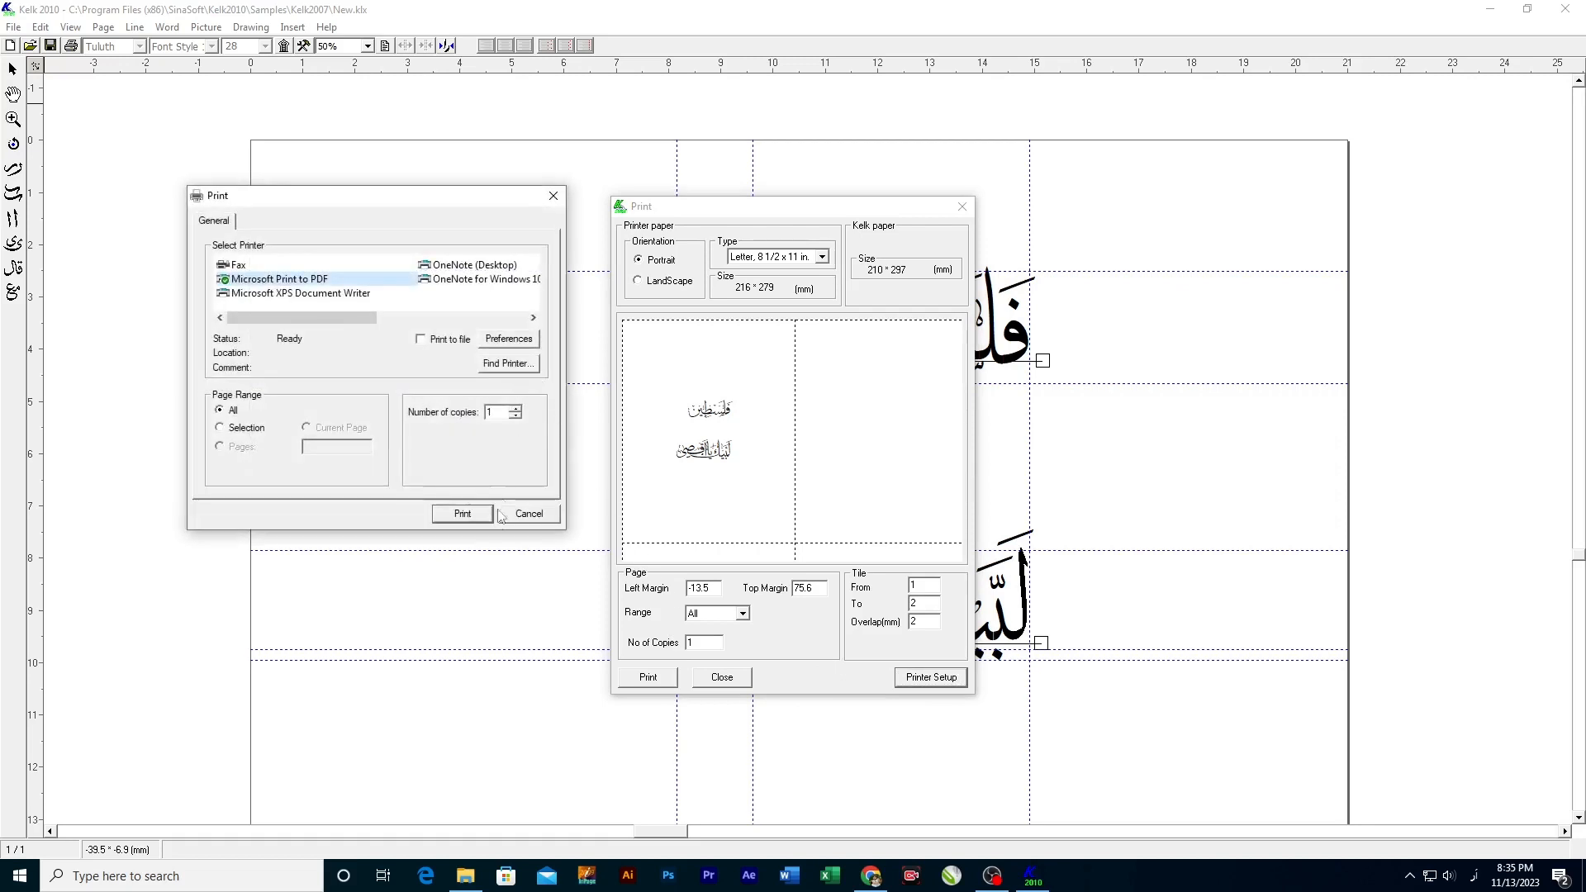
{"action": "left_click", "coordinate": [509, 338]}
{"action": "left_click", "coordinate": [616, 617]}
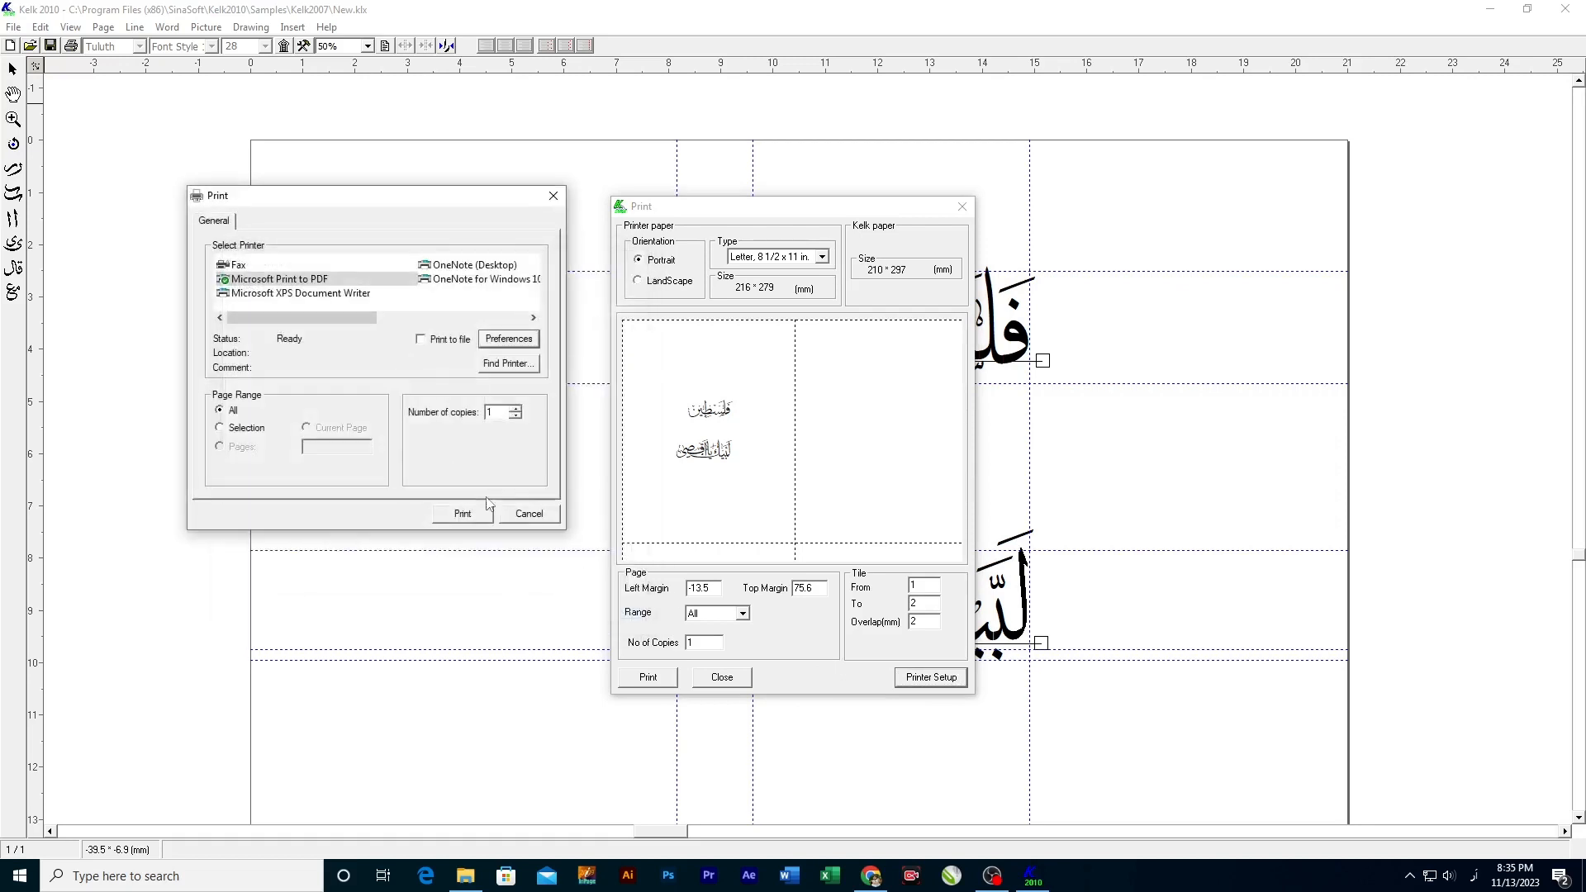
{"action": "left_click", "coordinate": [460, 513]}
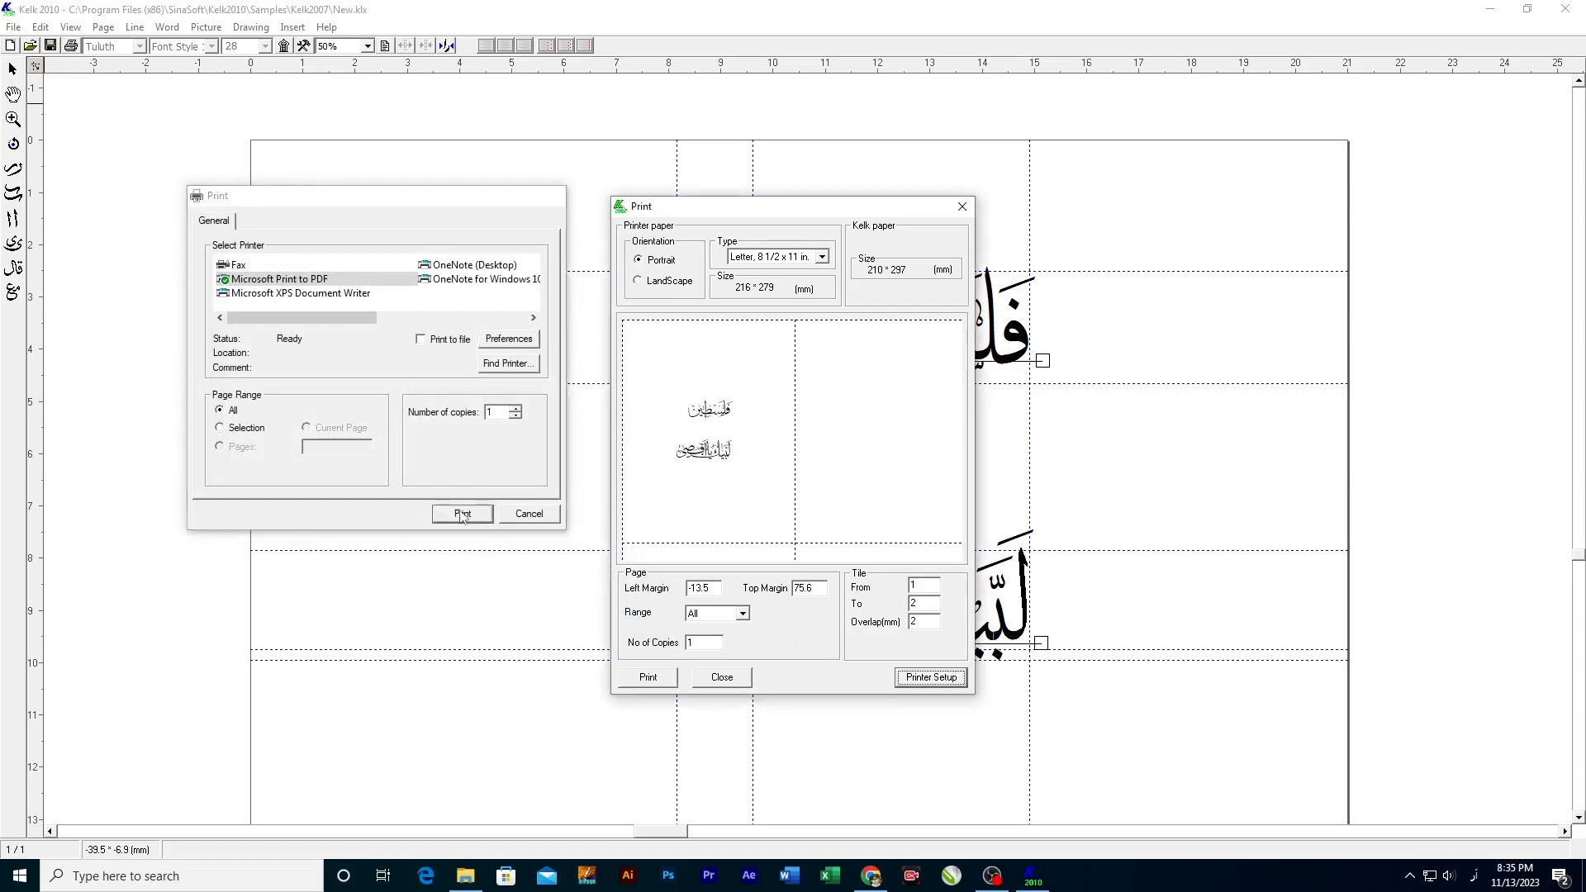
Step: Print the page to a PDF file named لبیک یا اقصی on the Desktop
{"action": "left_click", "coordinate": [649, 677]}
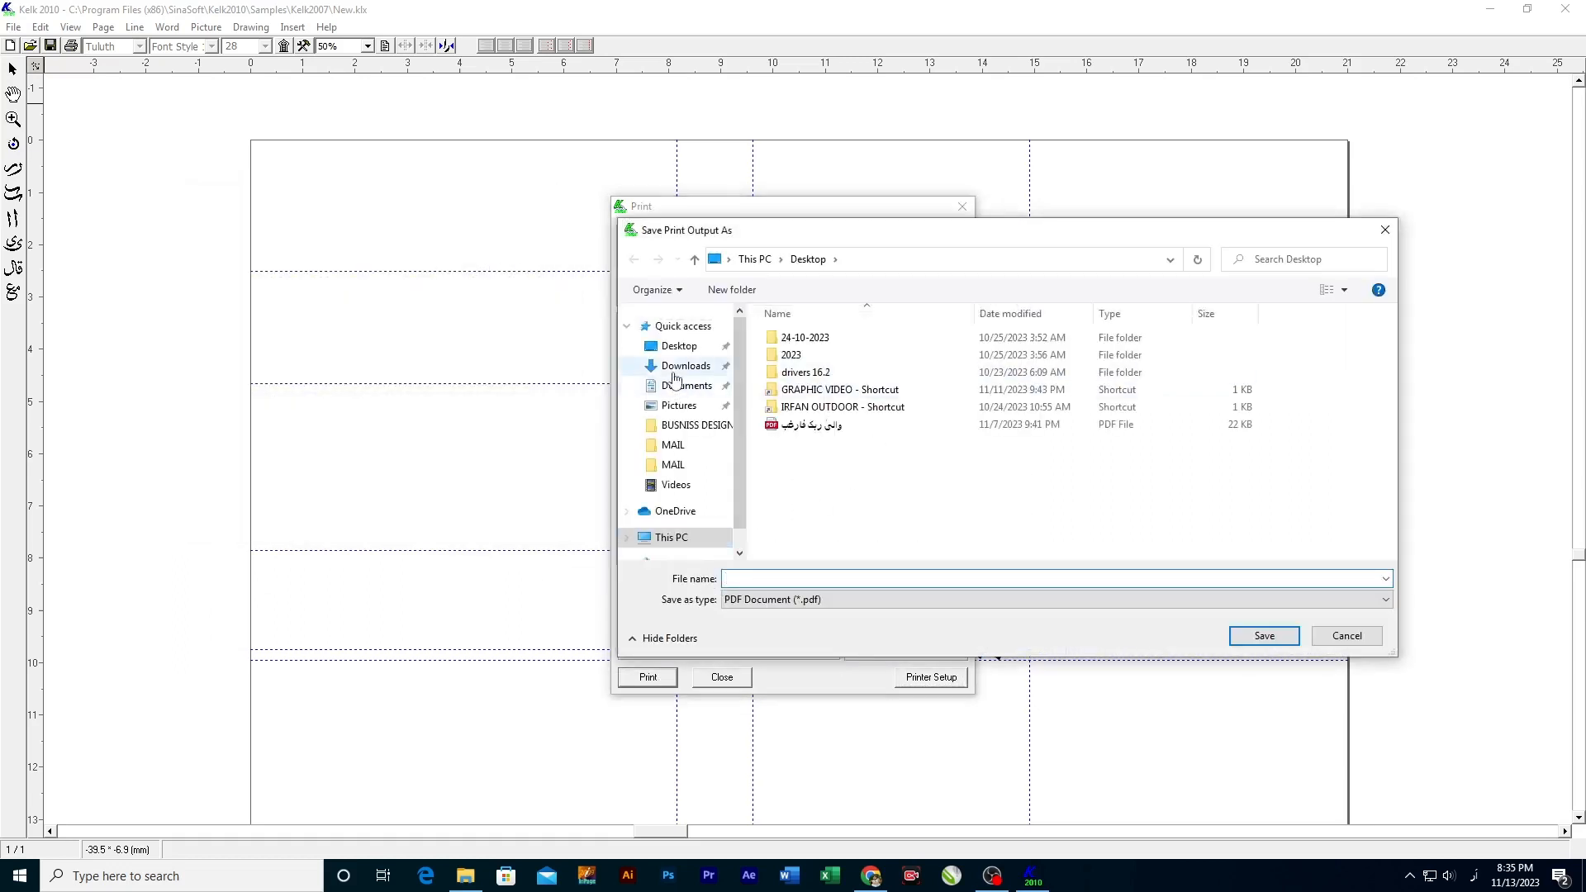
{"action": "left_click", "coordinate": [689, 351]}
{"action": "left_click", "coordinate": [818, 578]}
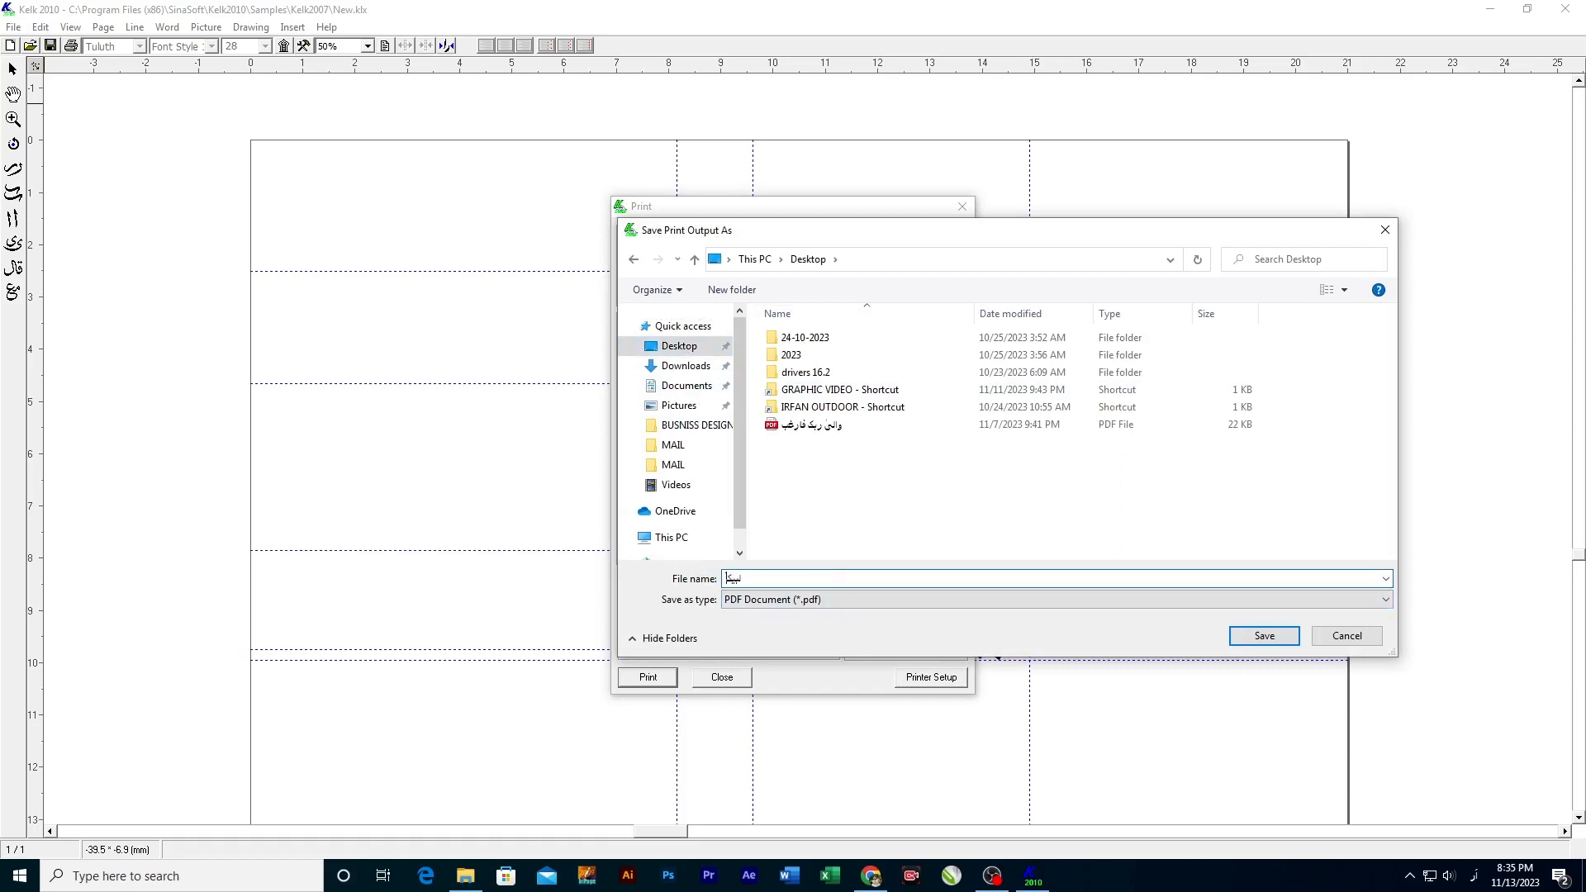
{"action": "type", "text": "لبیک یا اقصی"}
{"action": "left_click", "coordinate": [1264, 636]}
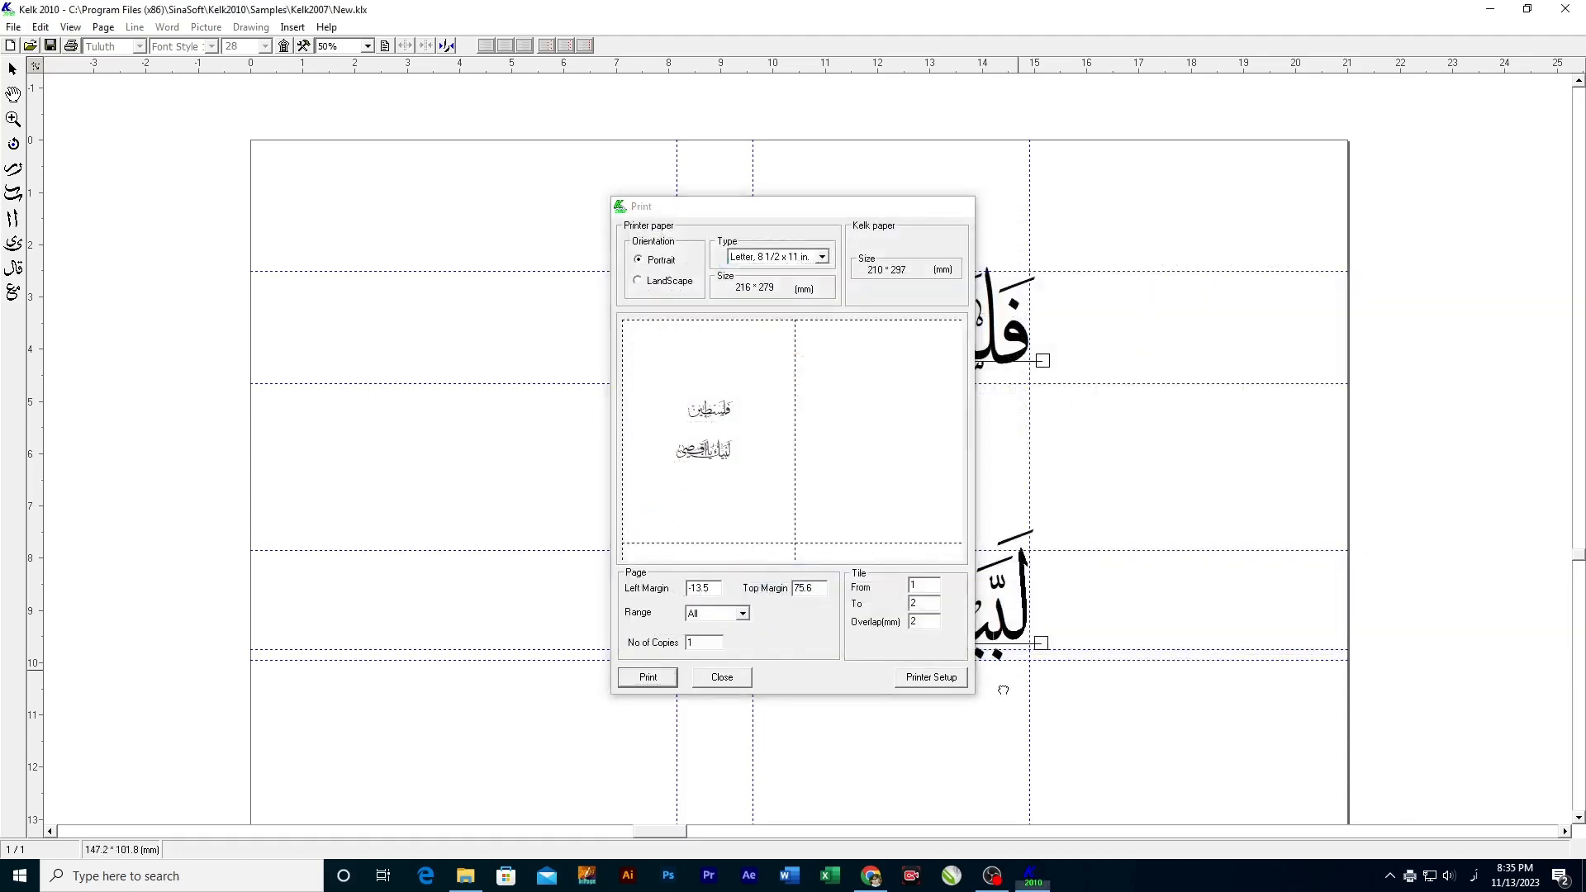
Step: Switch to CorelDRAW 2017, clear its auto-backup prompt and start screen, and maximize the window
{"action": "left_click", "coordinate": [952, 876]}
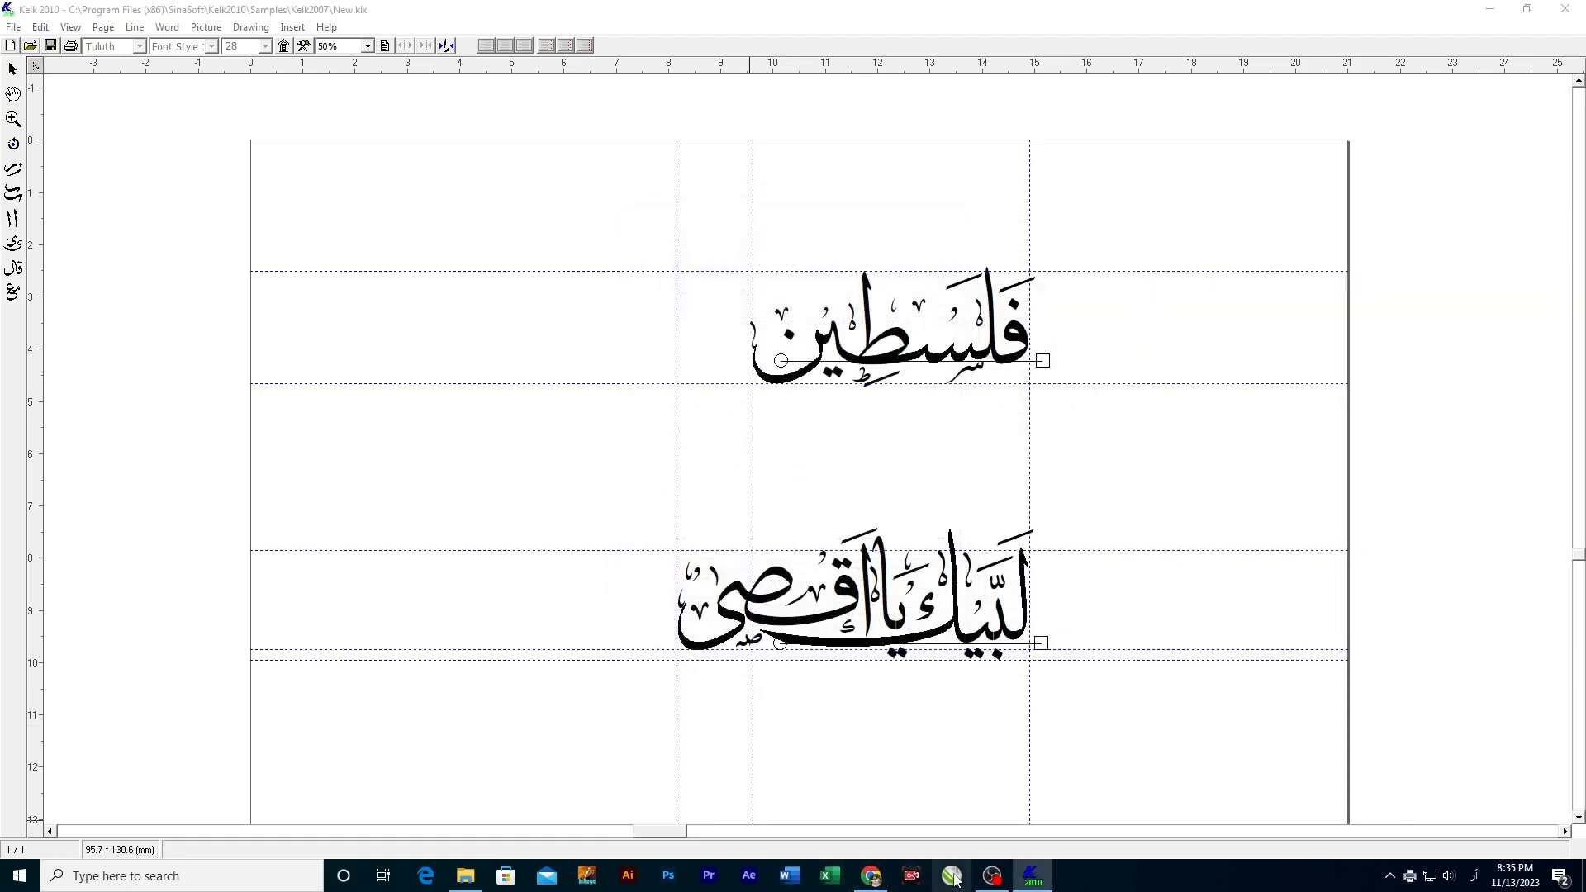
{"action": "left_click", "coordinate": [1490, 9]}
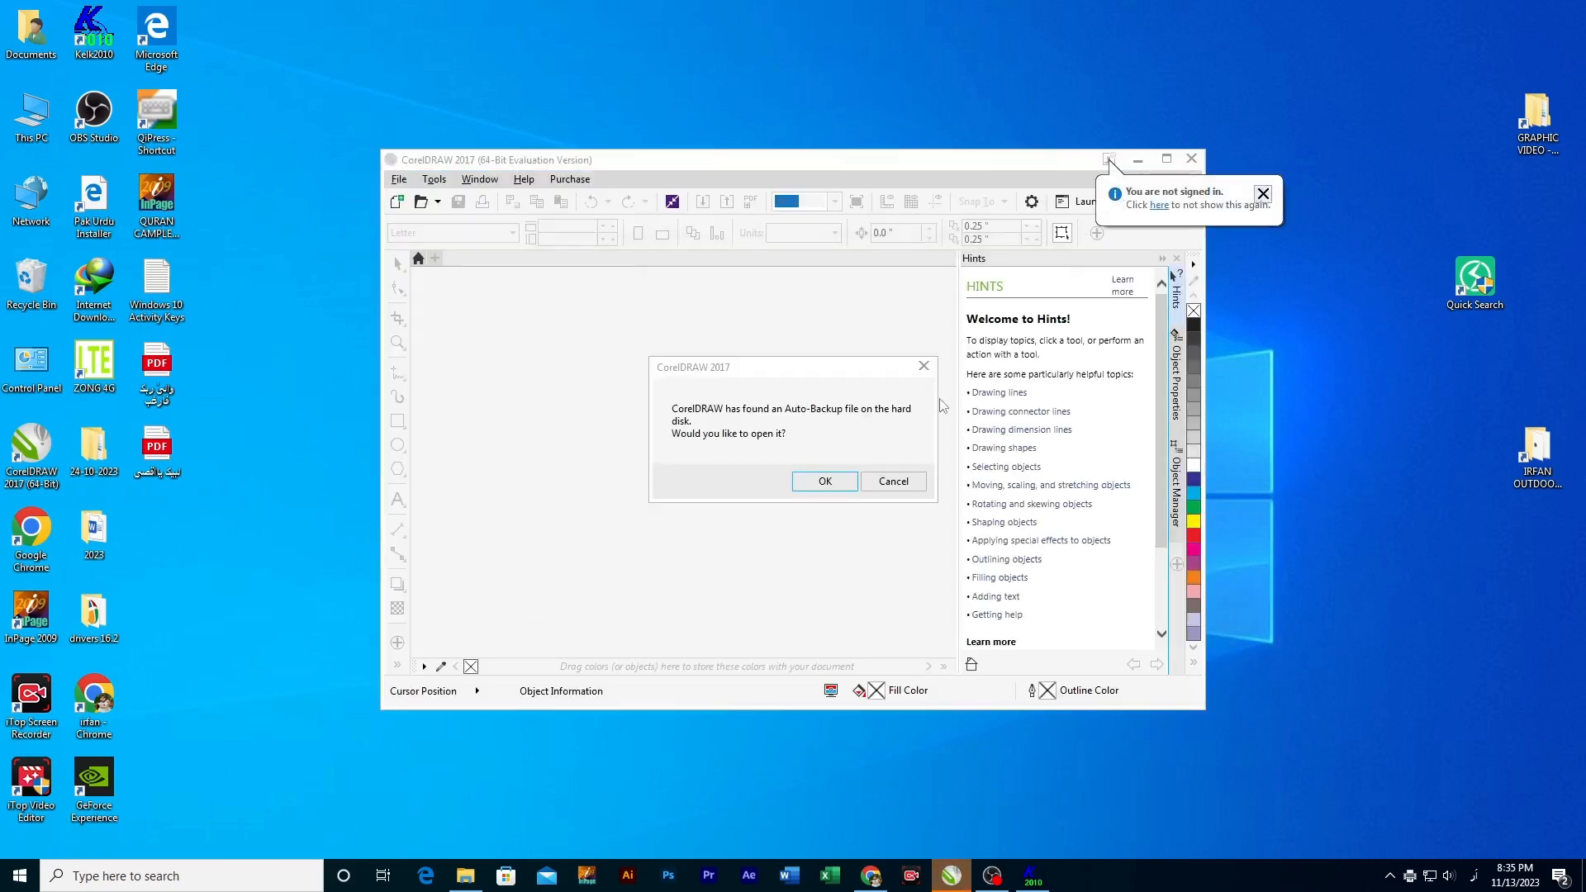
{"action": "key", "text": "Return"}
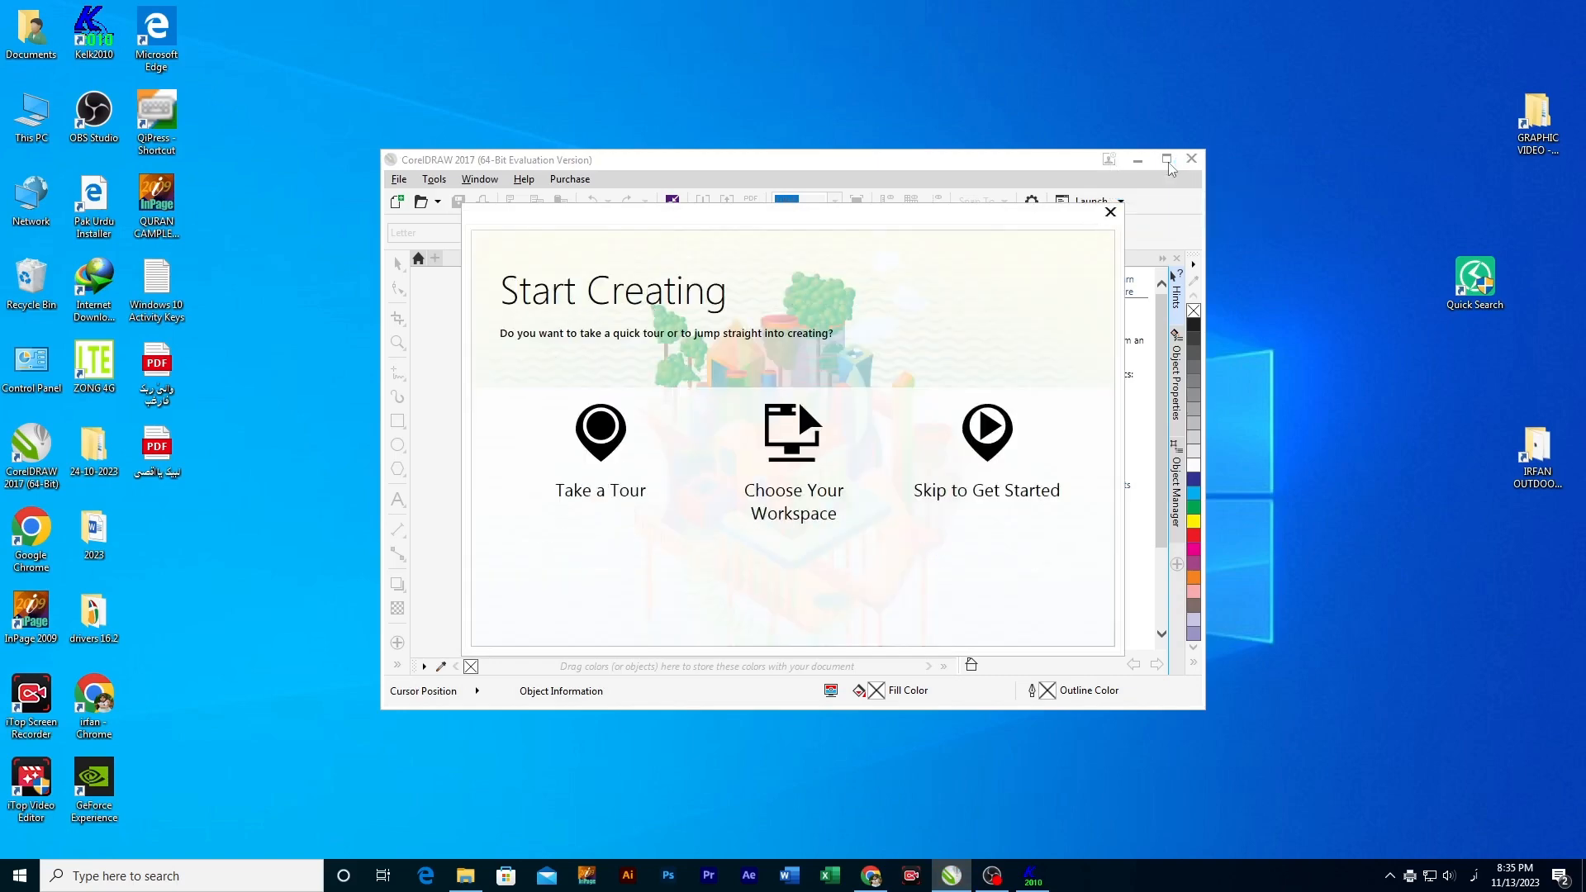
{"action": "left_click", "coordinate": [1111, 212]}
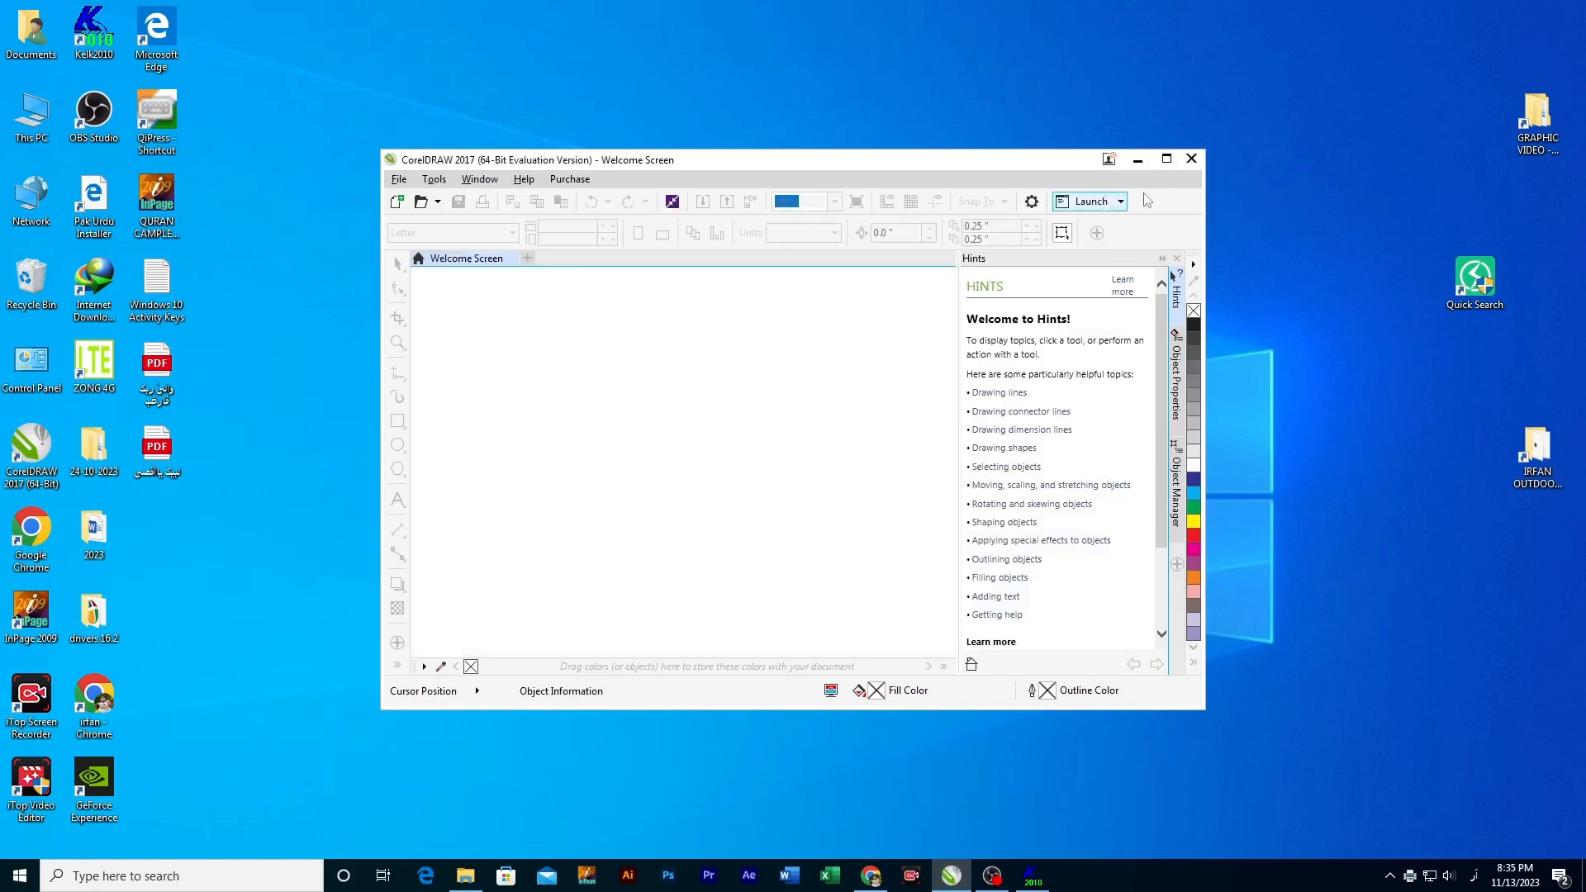
{"action": "left_click", "coordinate": [1167, 159]}
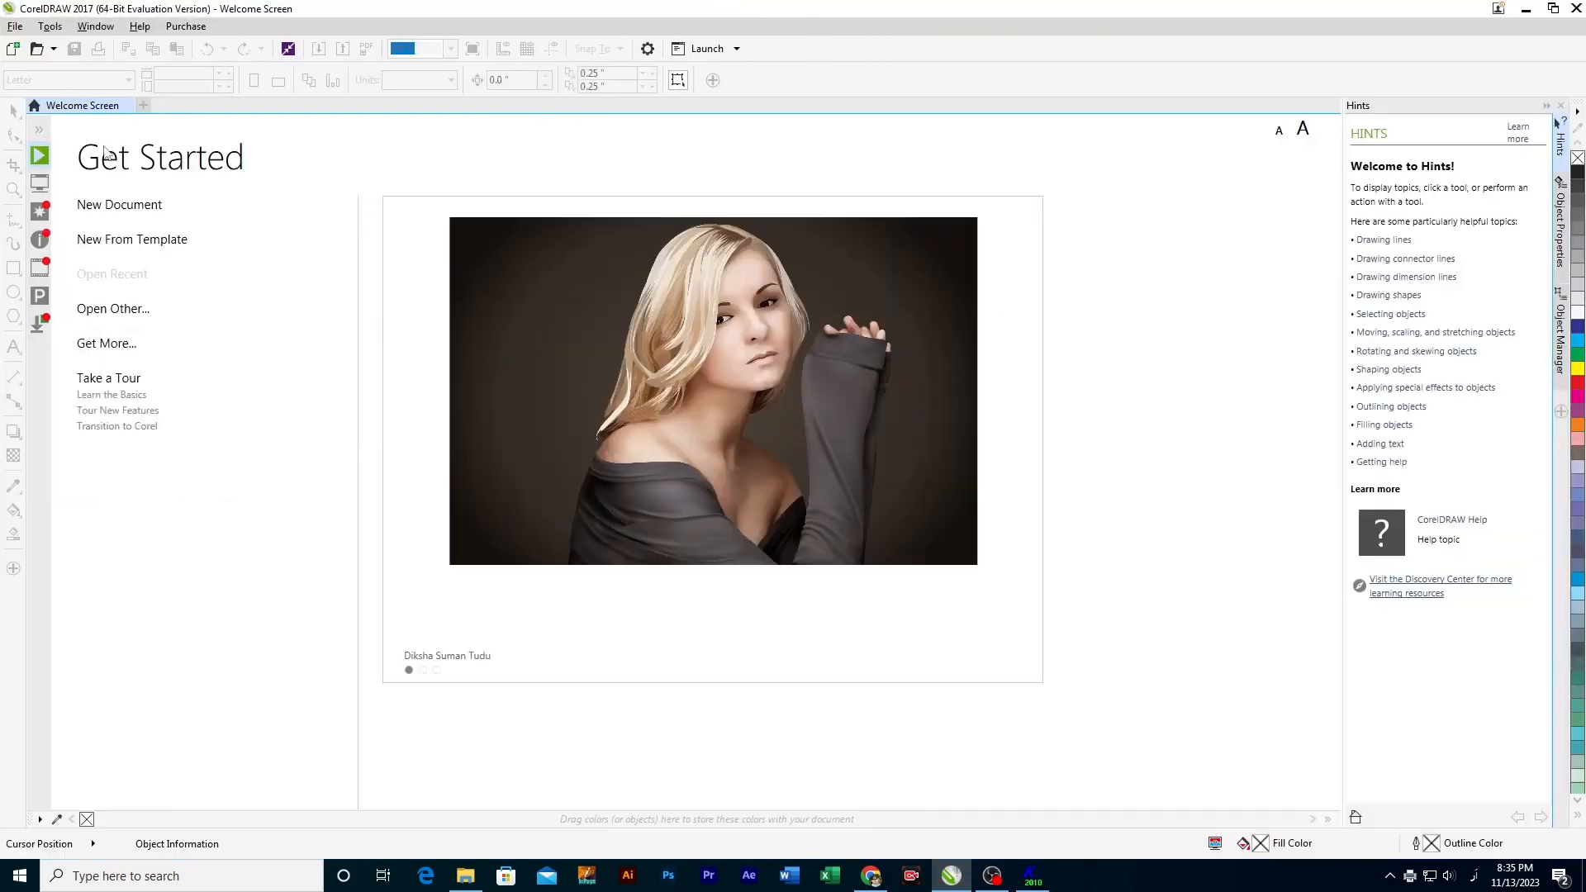
Step: Create a default Letter-size document and open the desktop PDF لبیک یا اقصی with its text as curves, pages 1-2
{"action": "left_click", "coordinate": [107, 207]}
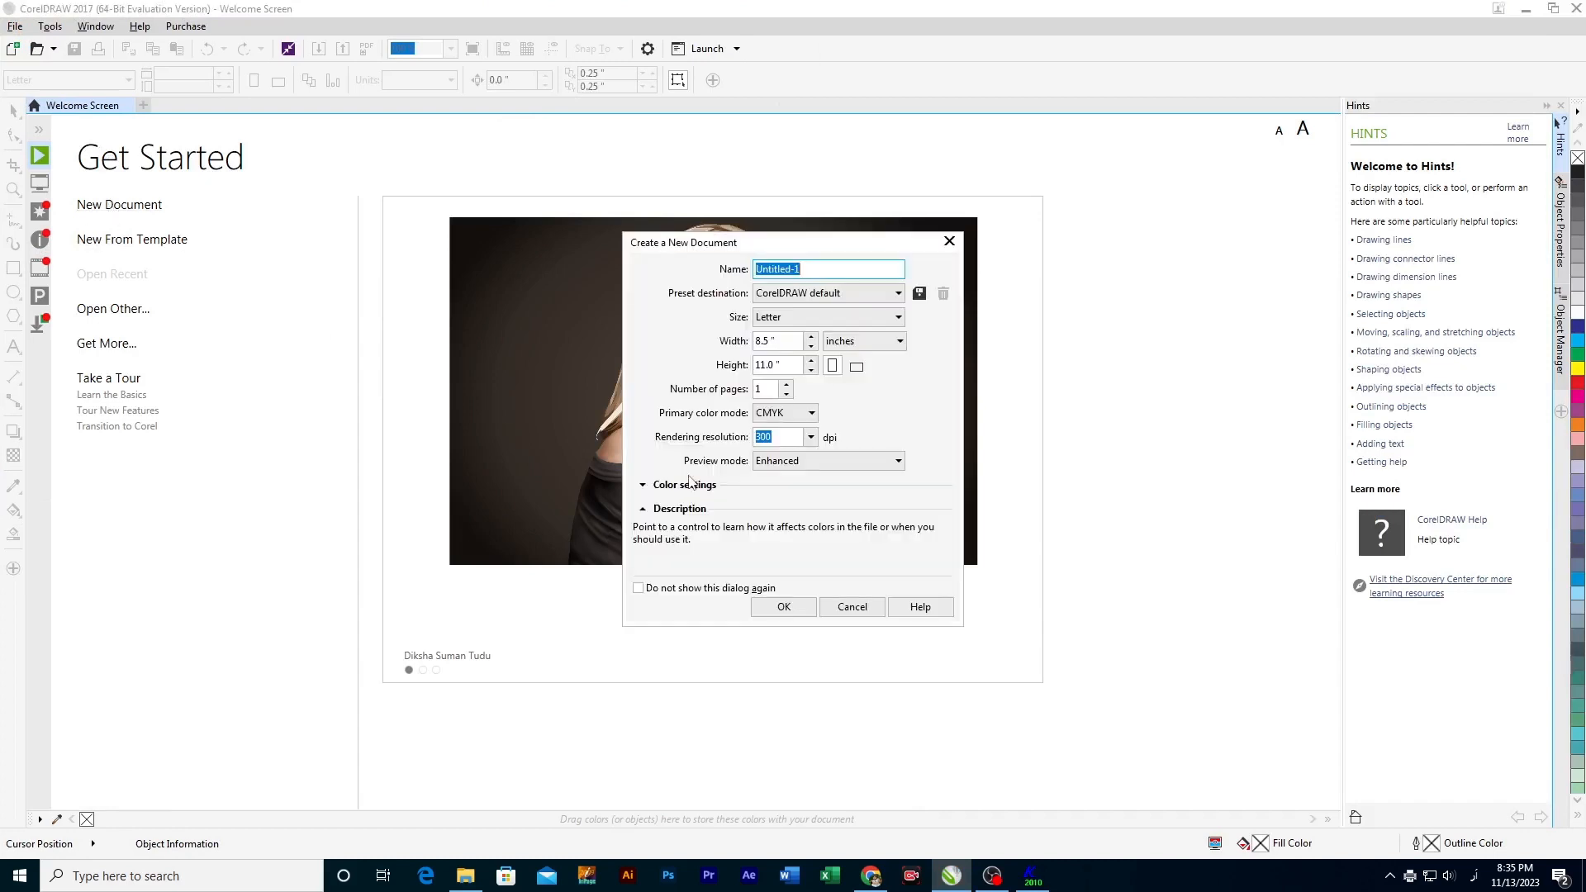
{"action": "left_click", "coordinate": [798, 611]}
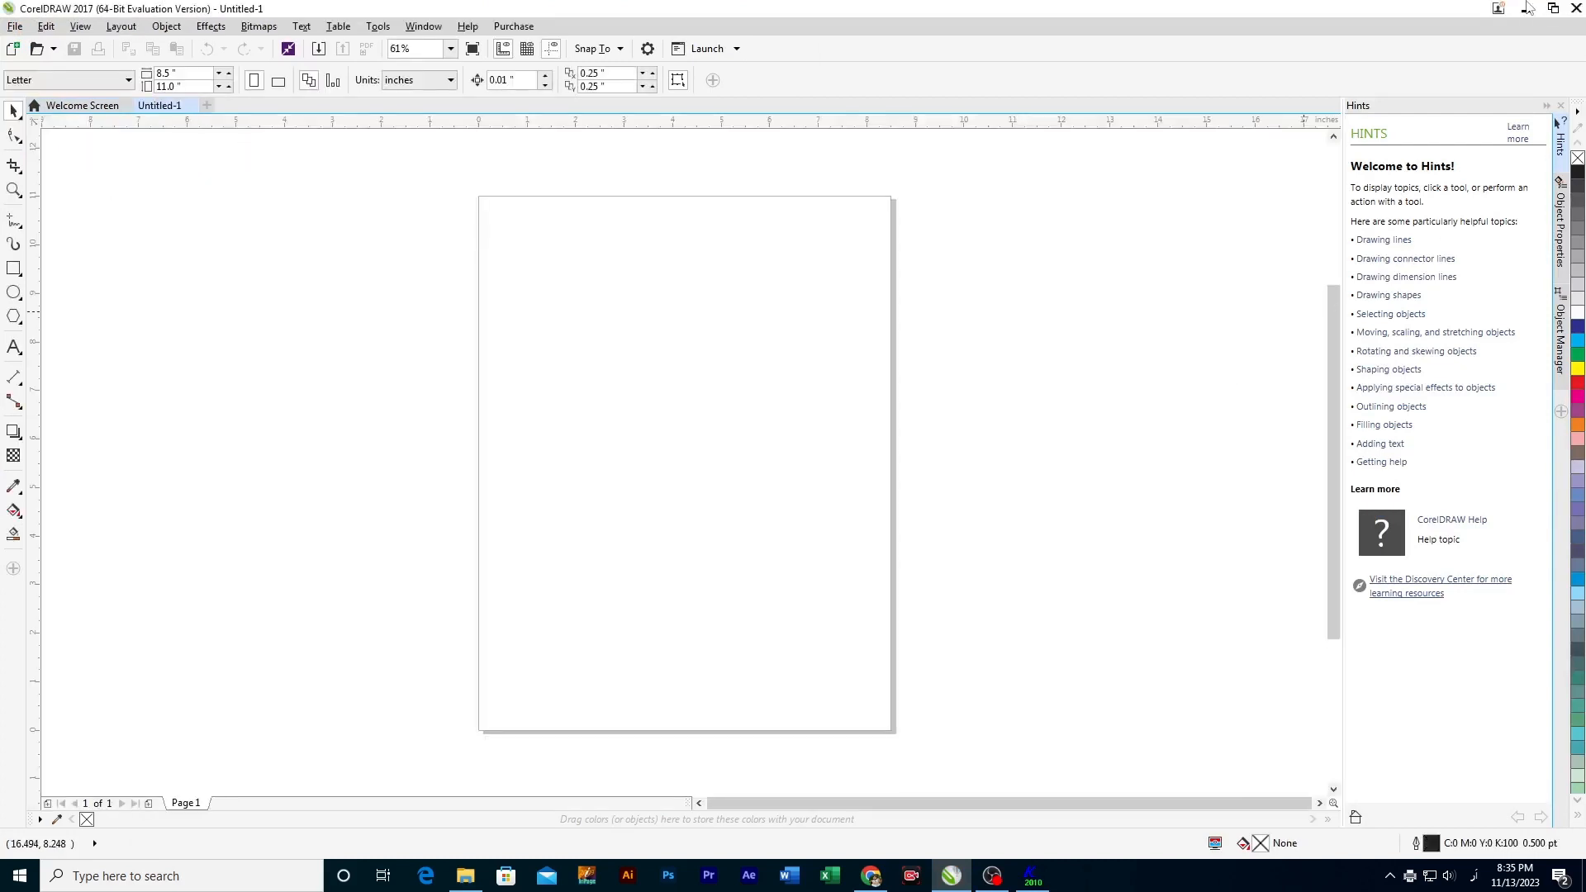
{"action": "left_click", "coordinate": [1528, 8]}
{"action": "left_click_drag", "start_coordinate": [152, 449], "coordinate": [814, 117]}
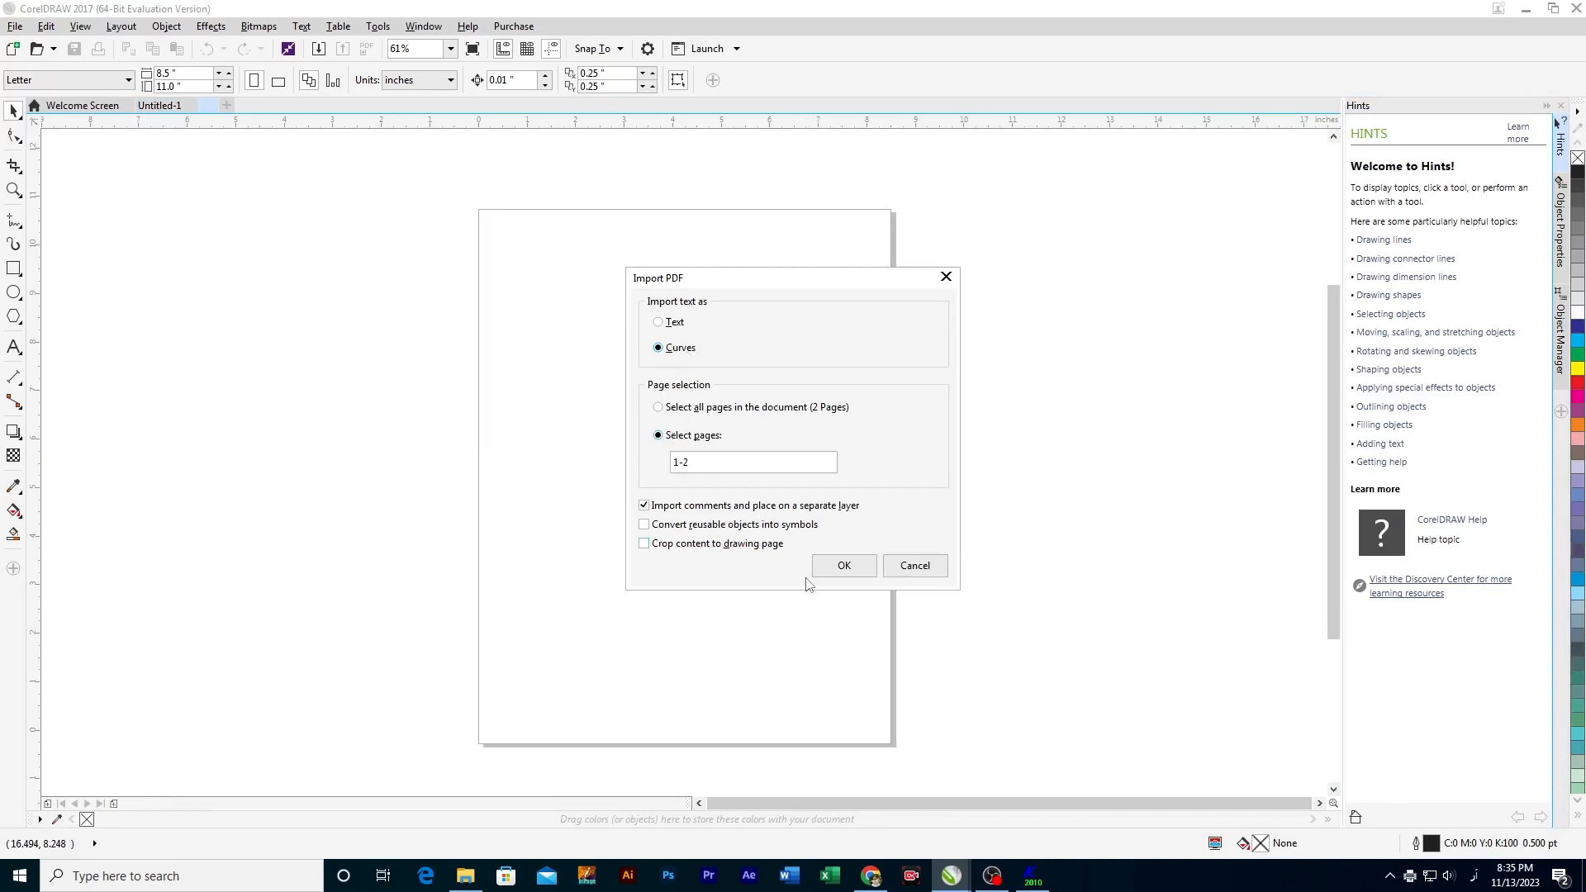
{"action": "left_click", "coordinate": [843, 566]}
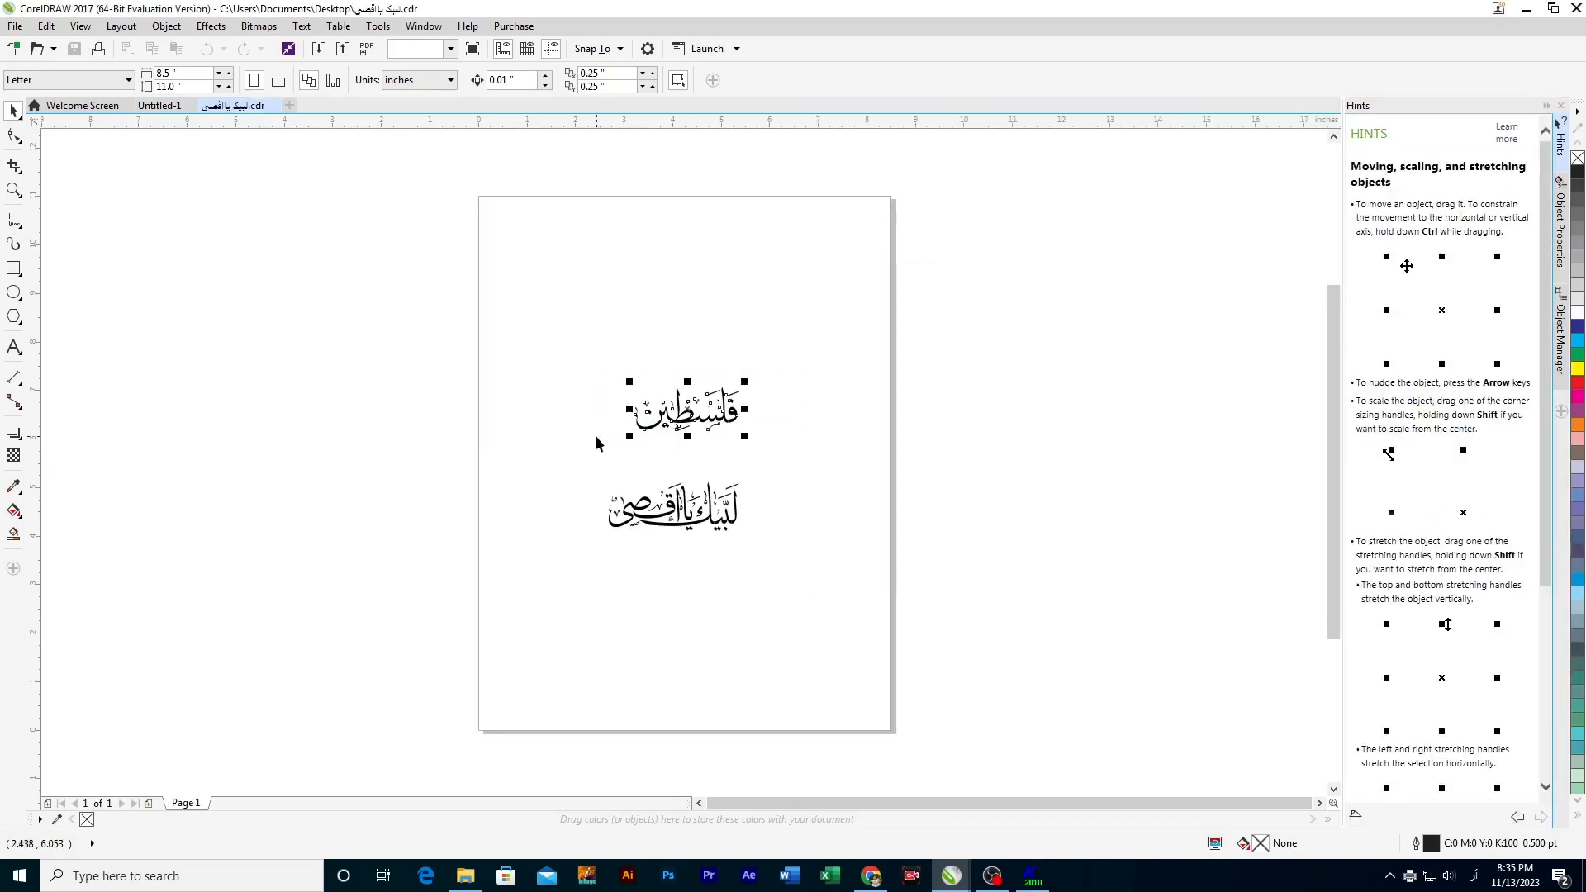
Step: Switch the display to Wireframe to expose the piece outlines of the word فلسطين
{"action": "left_click", "coordinate": [808, 495]}
{"action": "key", "text": "z"}
{"action": "left_click_drag", "start_coordinate": [584, 343], "coordinate": [834, 526]}
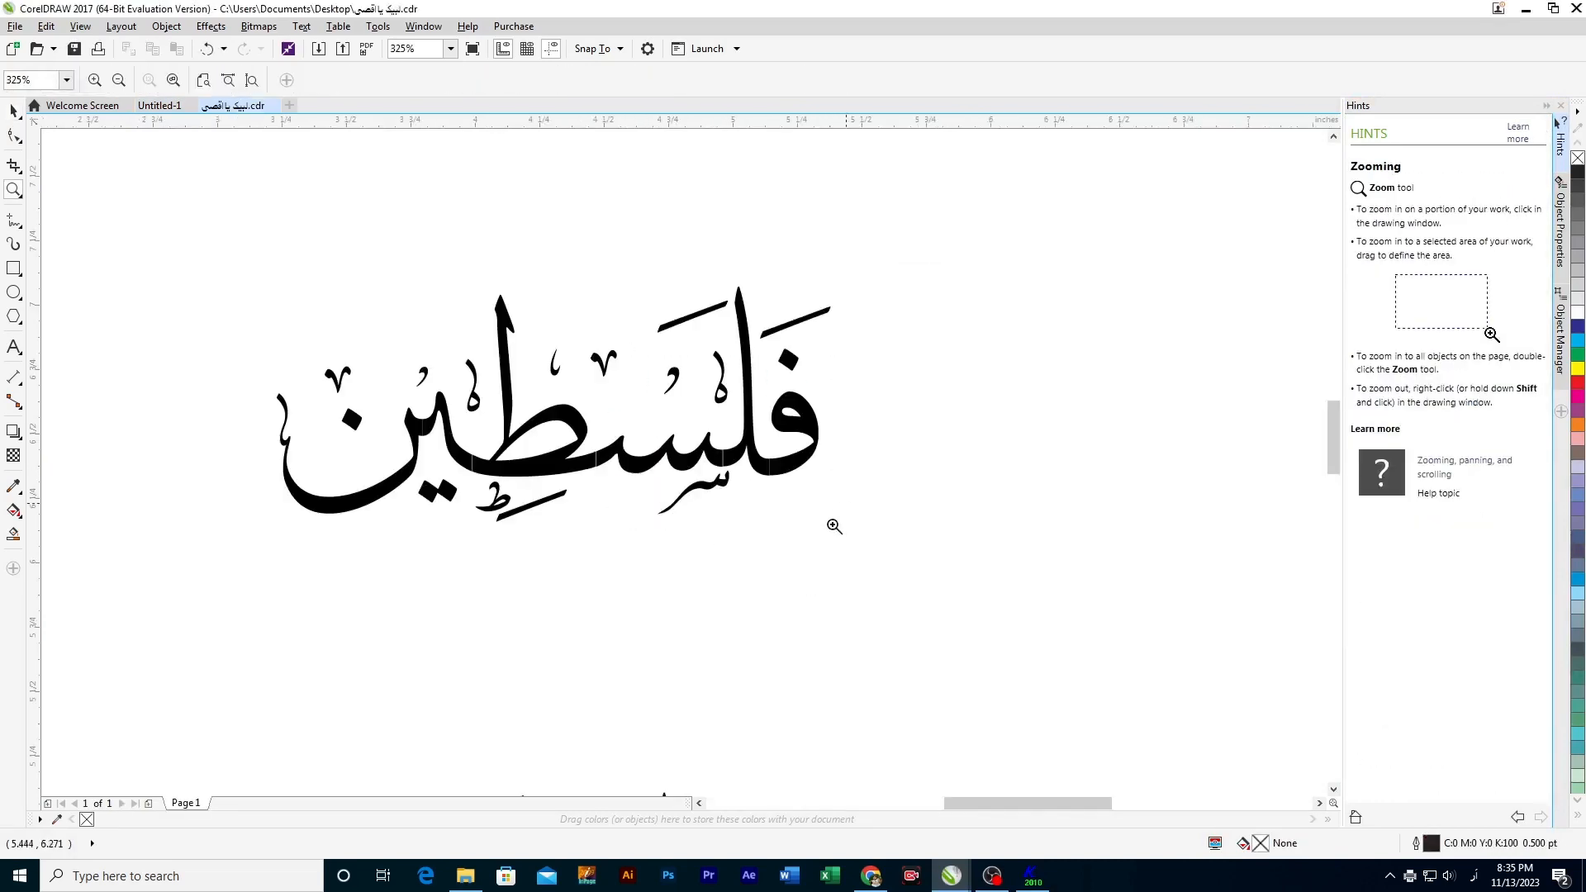
{"action": "key", "text": "y"}
{"action": "key", "text": "h"}
{"action": "left_click_drag", "start_coordinate": [726, 570], "coordinate": [877, 575]}
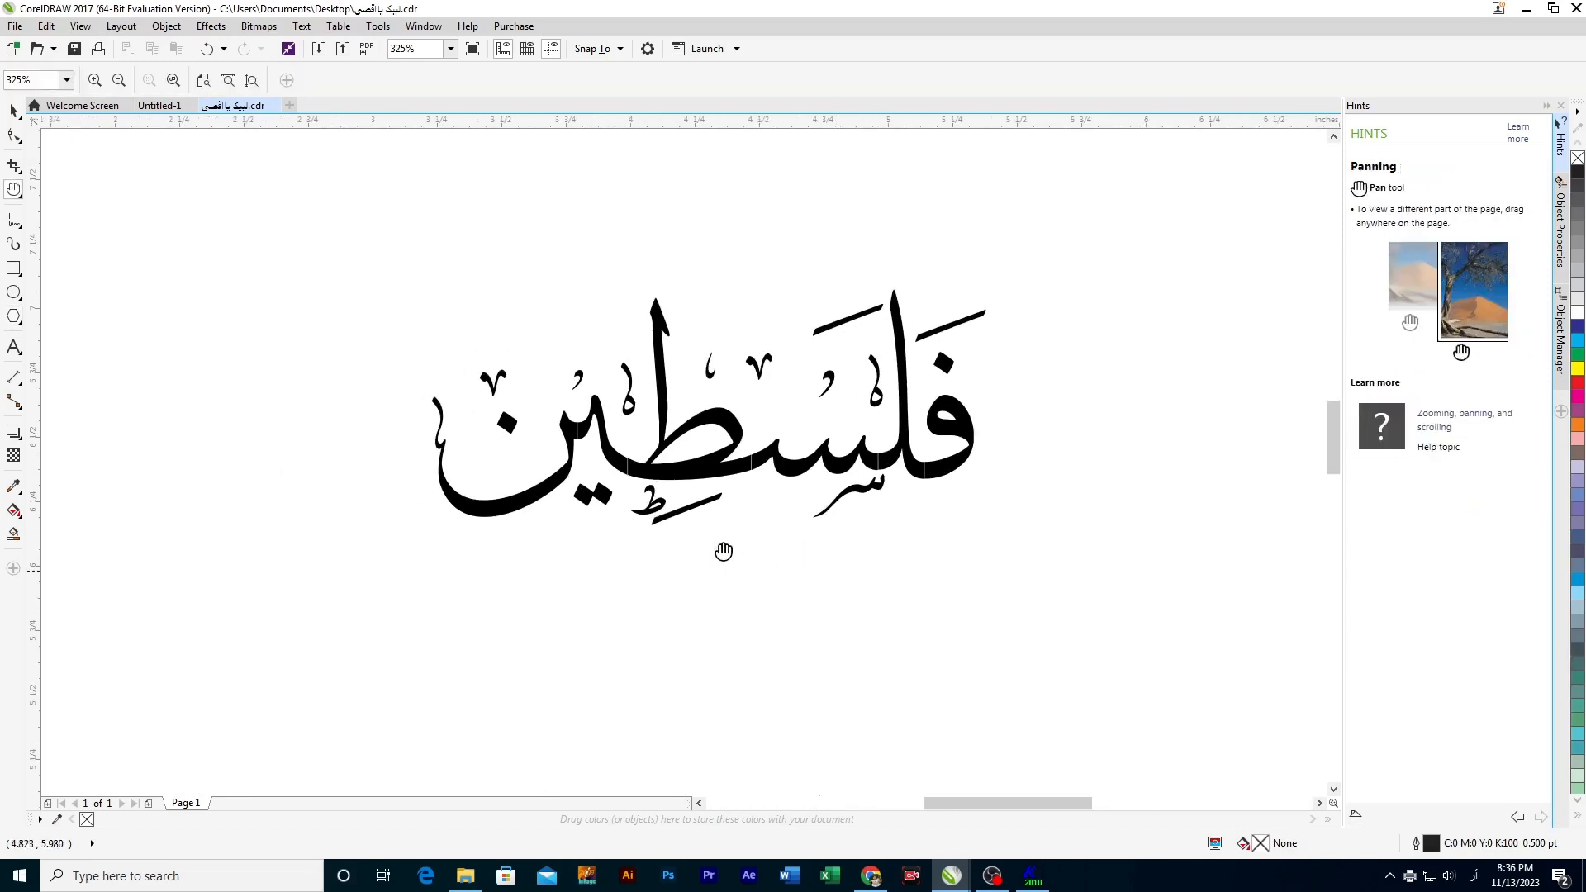
{"action": "left_click", "coordinate": [80, 27]}
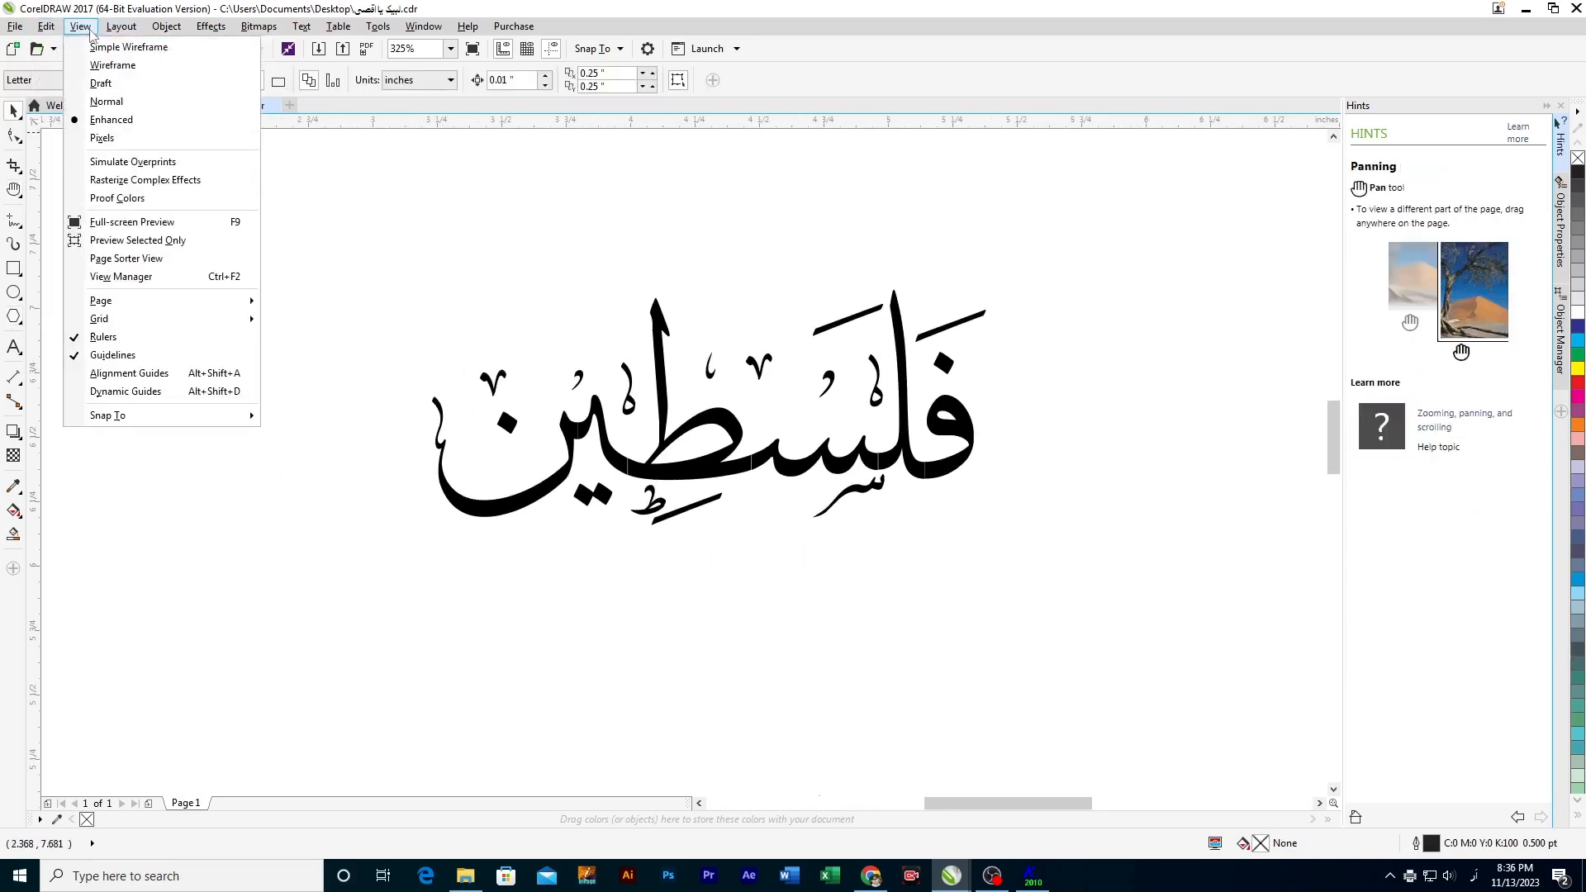
{"action": "left_click", "coordinate": [112, 64]}
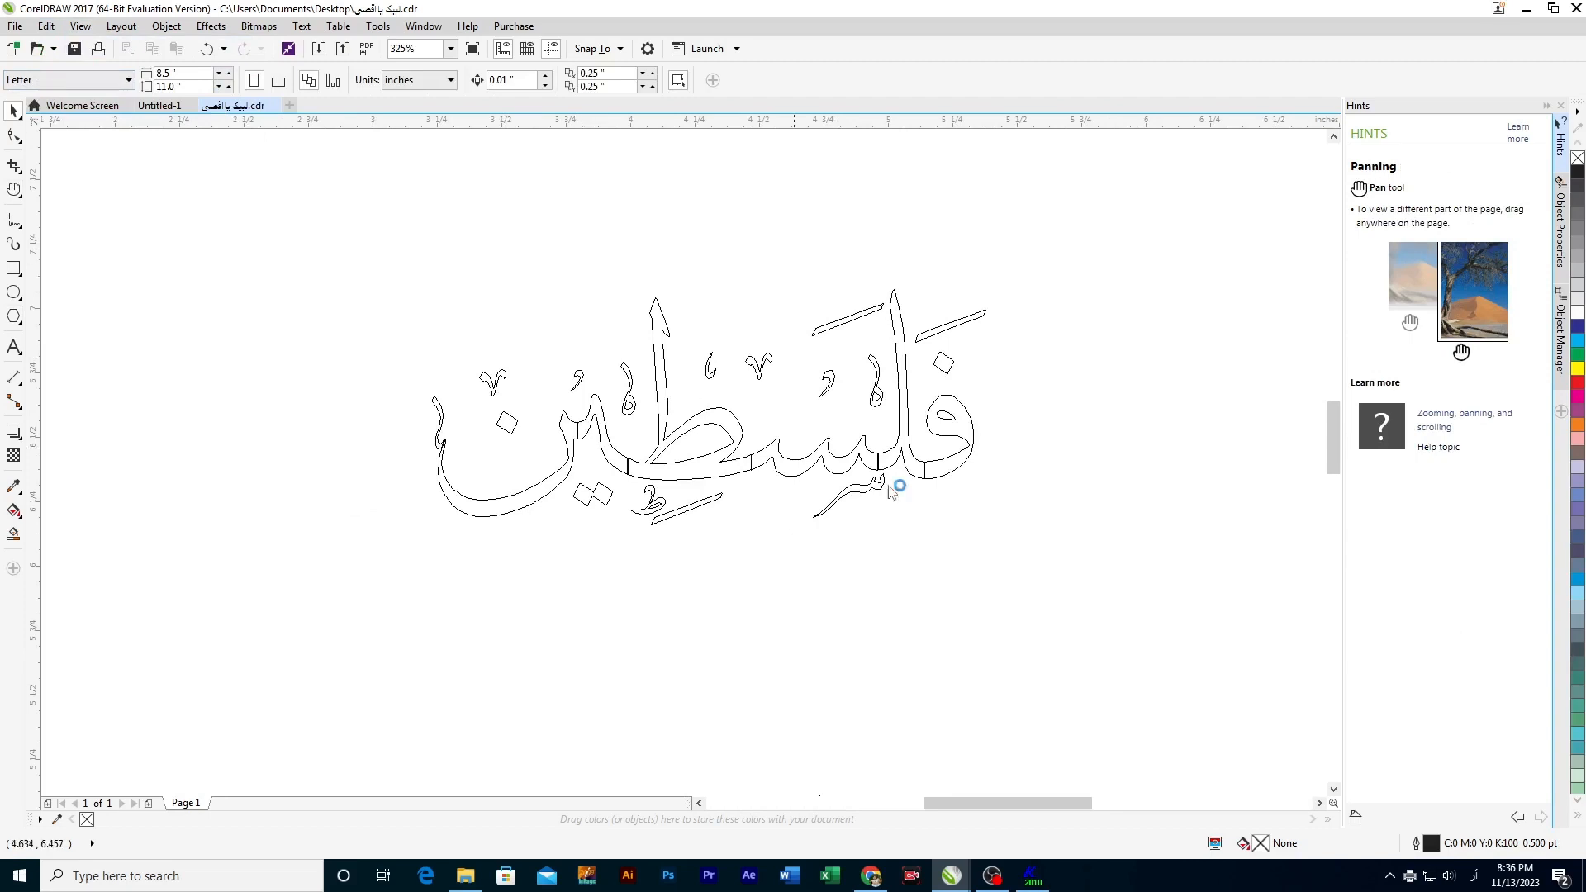
Step: Ungroup the فلسطين artwork so its letter pieces can be selected separately
{"action": "key", "text": "z"}
{"action": "left_click_drag", "start_coordinate": [879, 424], "coordinate": [962, 504]}
{"action": "key", "text": "h"}
{"action": "key", "text": "space"}
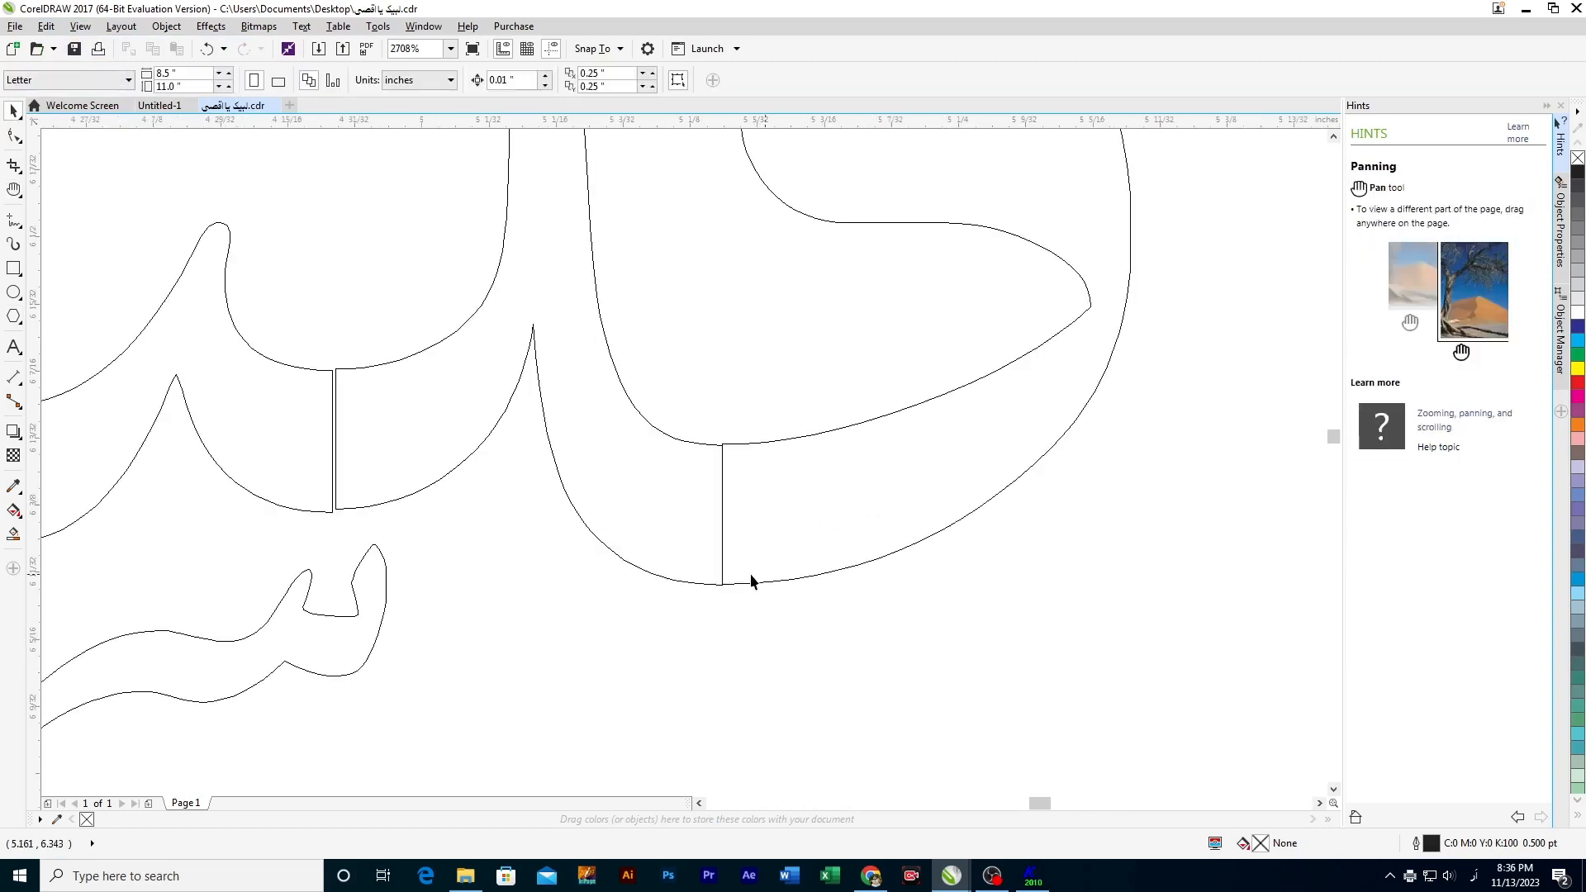
{"action": "left_click", "coordinate": [745, 585]}
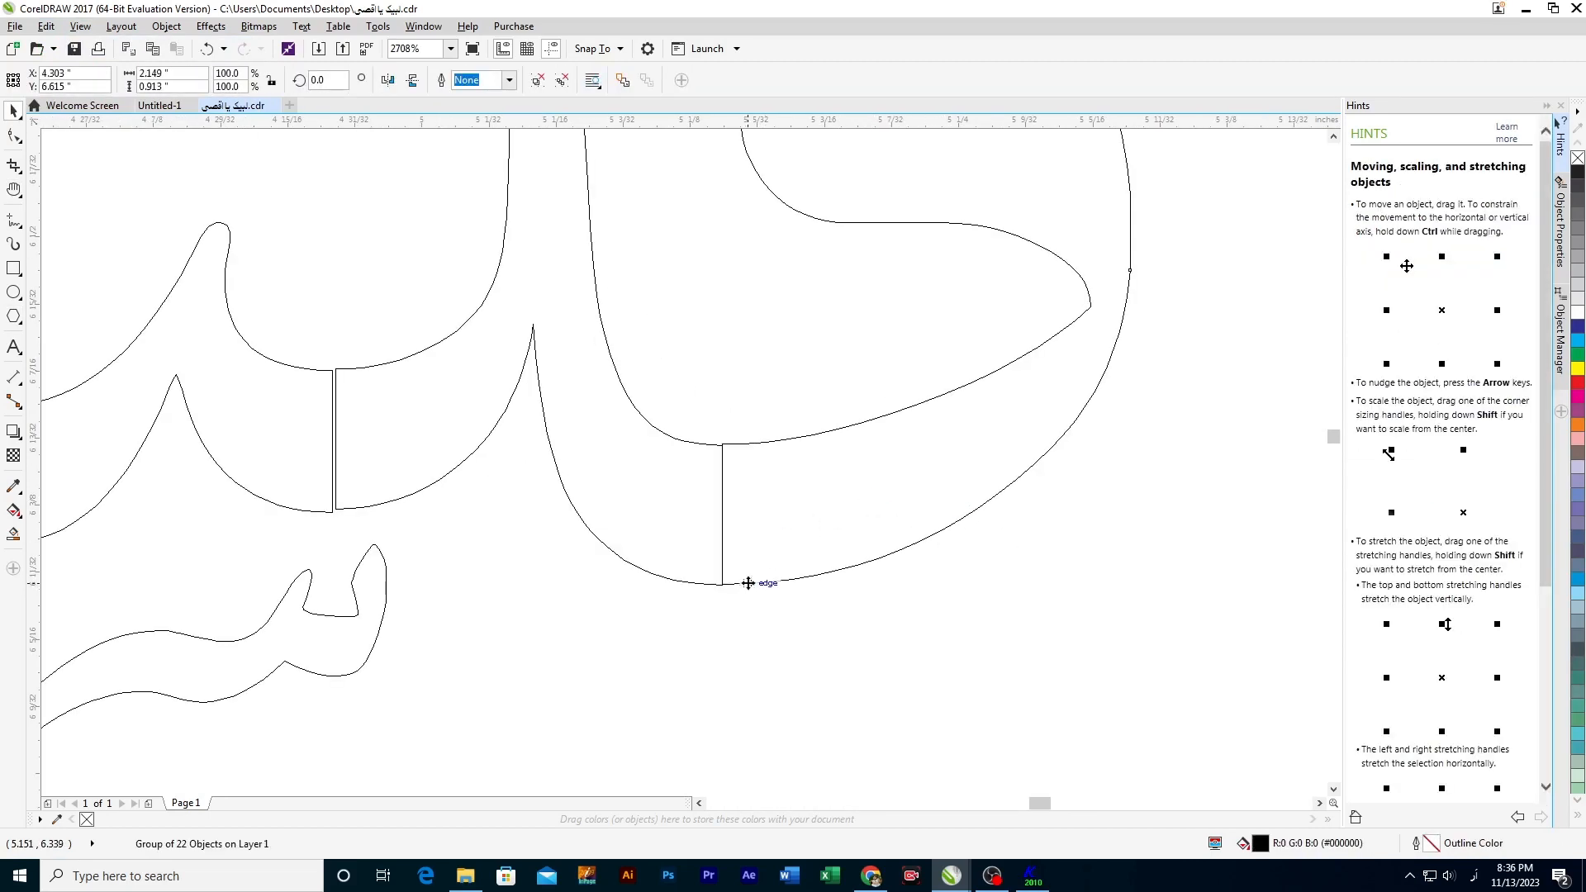
{"action": "left_click", "coordinate": [730, 614]}
{"action": "left_click_drag", "start_coordinate": [734, 584], "coordinate": [783, 603]}
{"action": "key", "text": "ctrl+z"}
Step: Examine at high magnification how the outlines of ف and ل meet at their joint
{"action": "key", "text": "z"}
{"action": "left_click_drag", "start_coordinate": [689, 549], "coordinate": [708, 632]}
{"action": "key", "text": "h"}
{"action": "key", "text": "space"}
{"action": "key", "text": "z"}
{"action": "right_click", "coordinate": [730, 330]}
{"action": "key", "text": "h"}
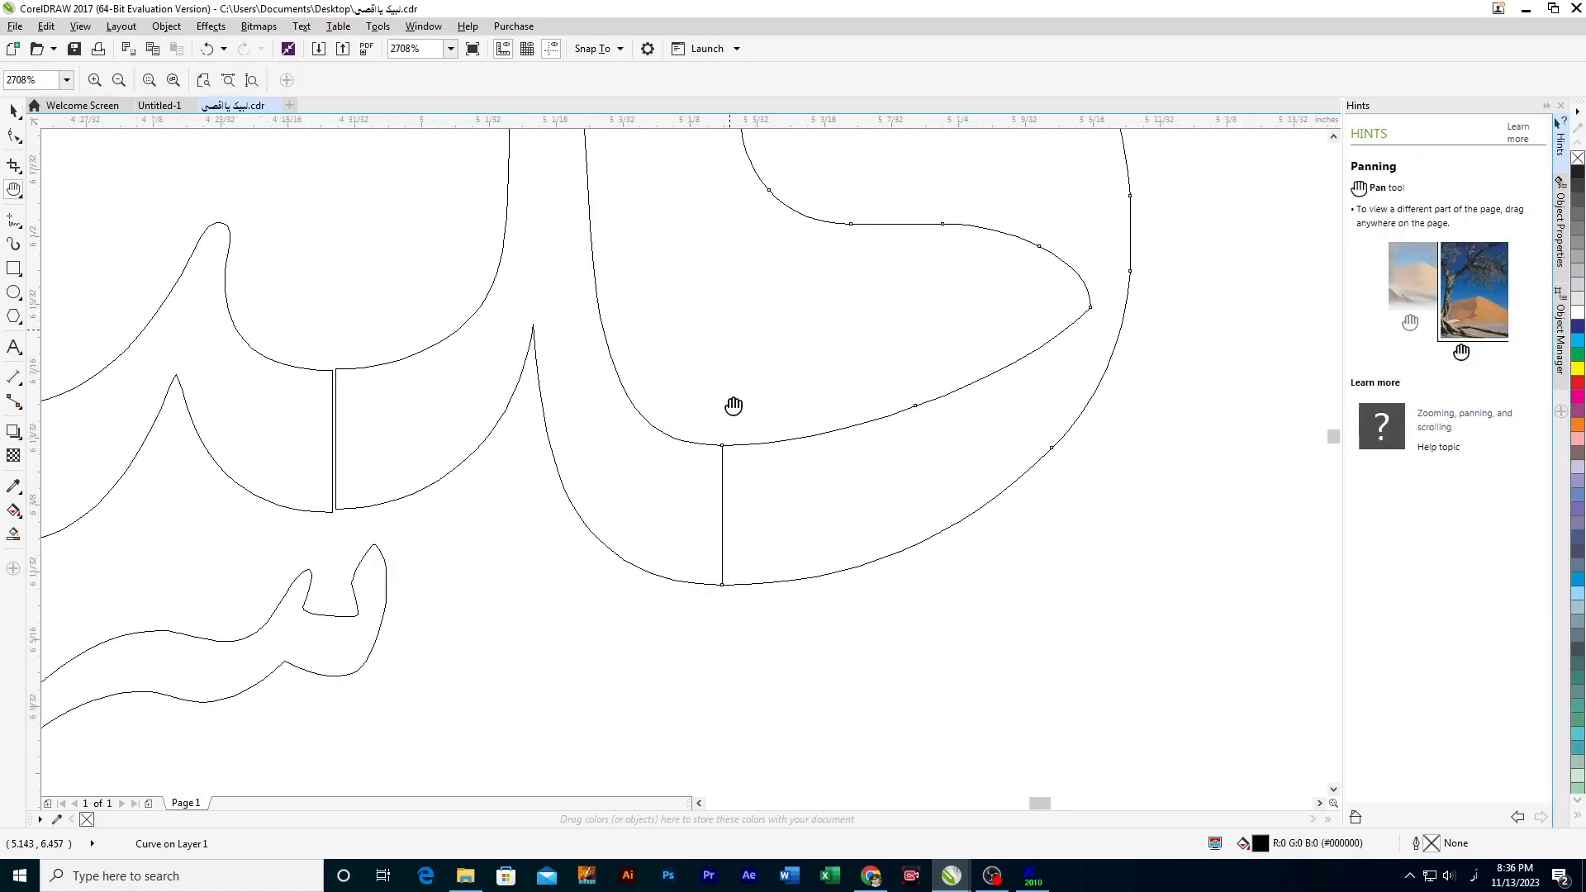
{"action": "key", "text": "z"}
{"action": "left_click_drag", "start_coordinate": [733, 405], "coordinate": [754, 479]}
{"action": "left_click_drag", "start_coordinate": [668, 592], "coordinate": [782, 549]}
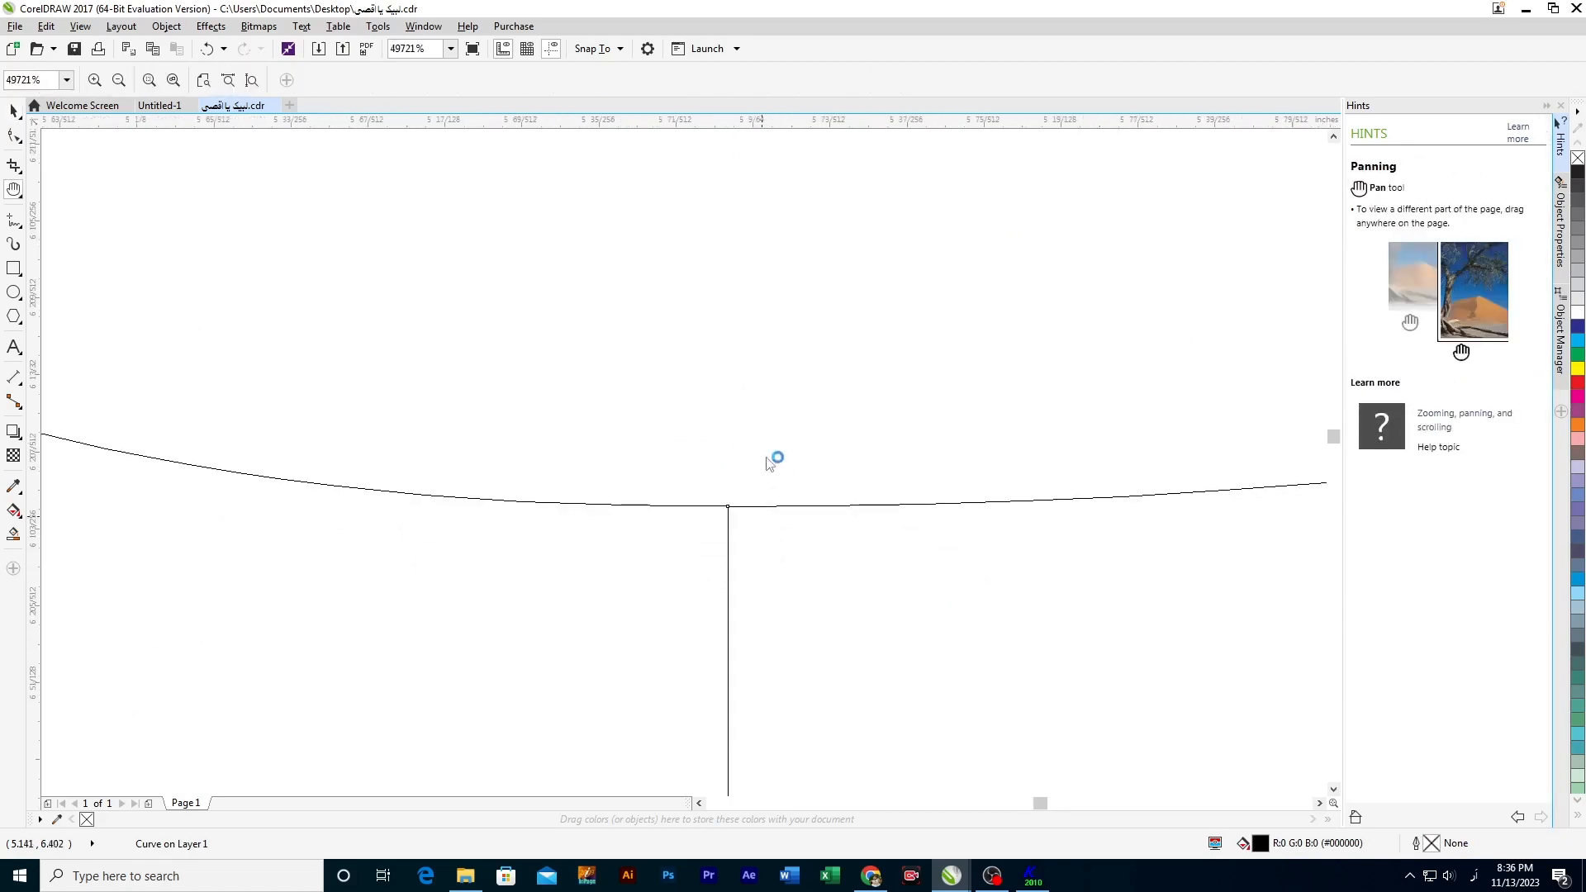
{"action": "key", "text": "space"}
{"action": "left_click_drag", "start_coordinate": [780, 448], "coordinate": [663, 514]}
{"action": "key", "text": "z"}
{"action": "scroll", "coordinate": [739, 519], "scroll_direction": "up", "scroll_amount": 3}
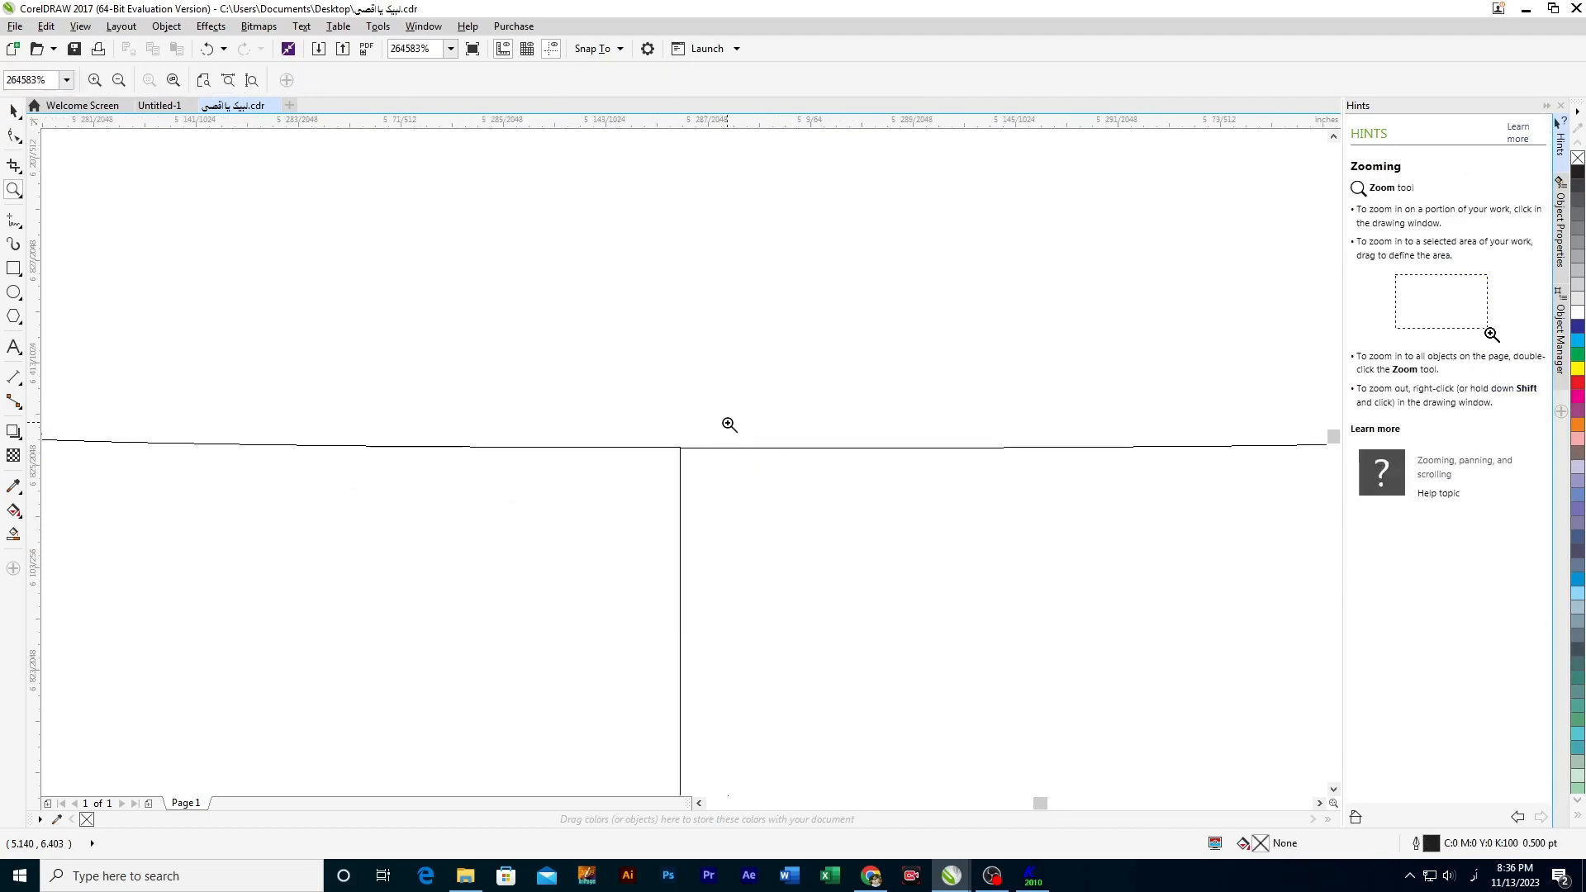
{"action": "key", "text": "space"}
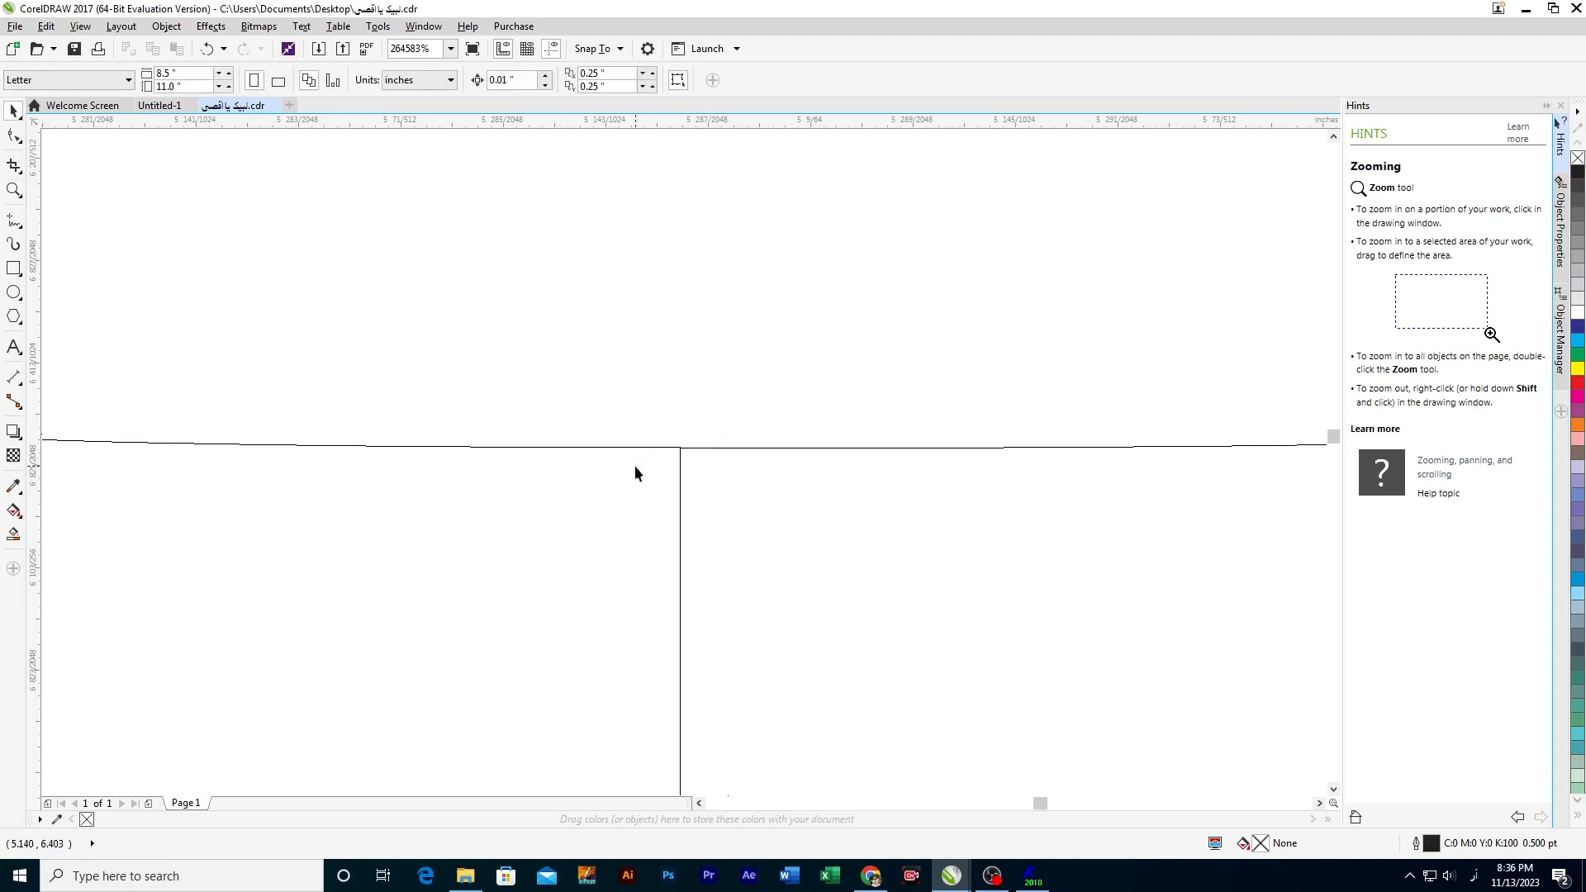
{"action": "key", "text": "z"}
{"action": "scroll", "coordinate": [821, 519], "scroll_direction": "down", "scroll_amount": 10}
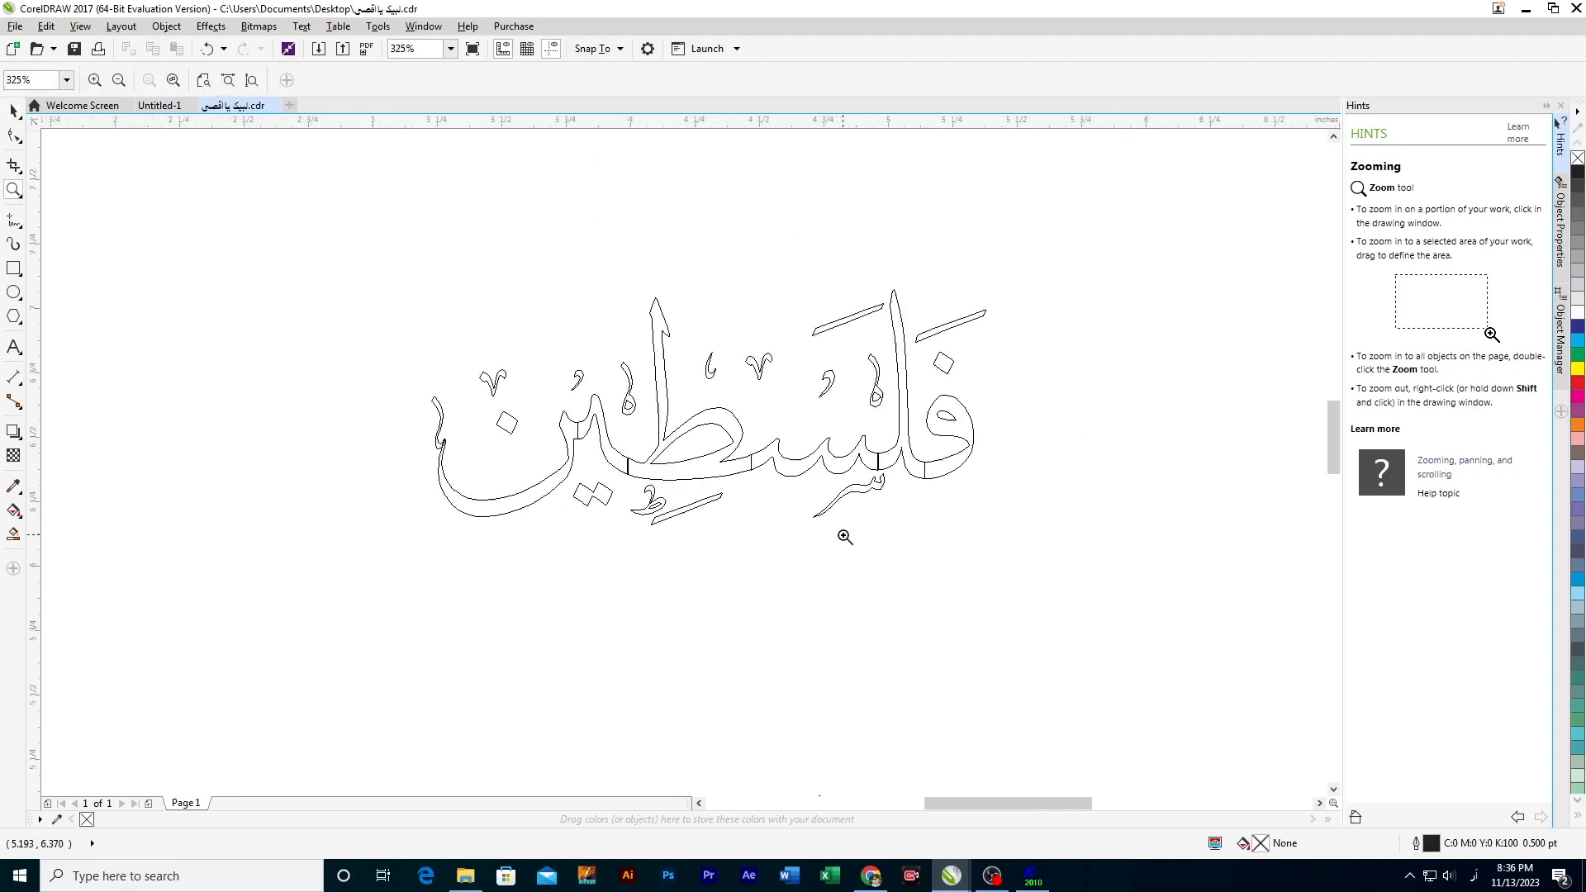
Step: Select the ف and ل pieces together and weld them into one curve
{"action": "left_click", "coordinate": [924, 493]}
{"action": "left_click", "coordinate": [676, 424]}
{"action": "key", "text": "h"}
{"action": "mouse_move", "coordinate": [731, 483]}
{"action": "left_mouse_down"}
{"action": "mouse_move", "coordinate": [715, 487]}
{"action": "mouse_move", "coordinate": [742, 509]}
{"action": "left_mouse_up"}
{"action": "key", "text": "space"}
{"action": "left_click", "coordinate": [879, 413]}
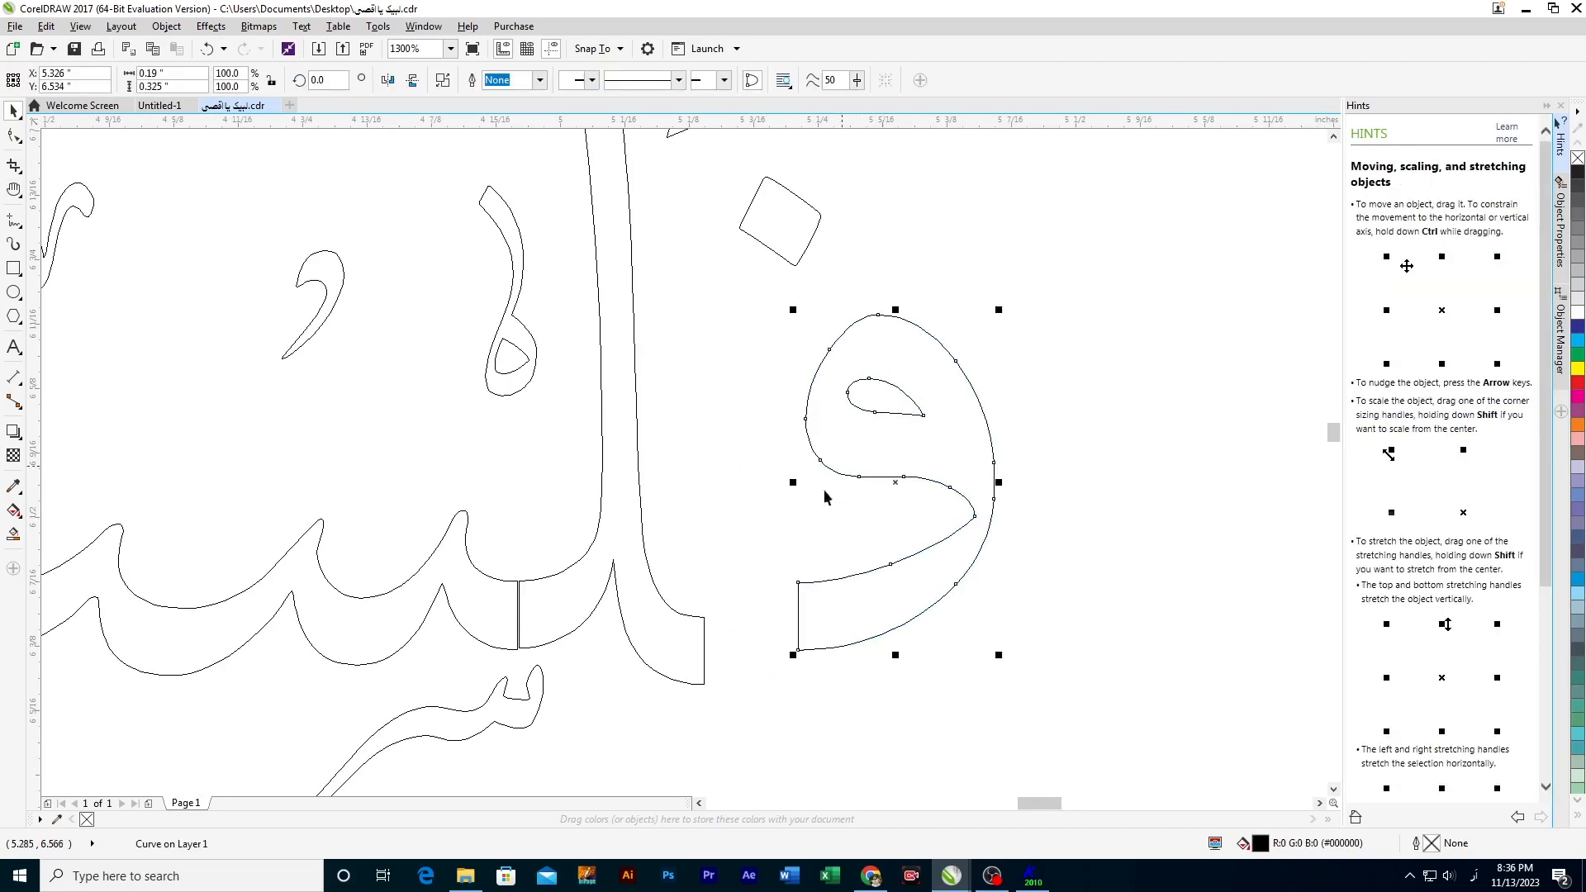
{"action": "left_click", "coordinate": [650, 584], "text": "shift"}
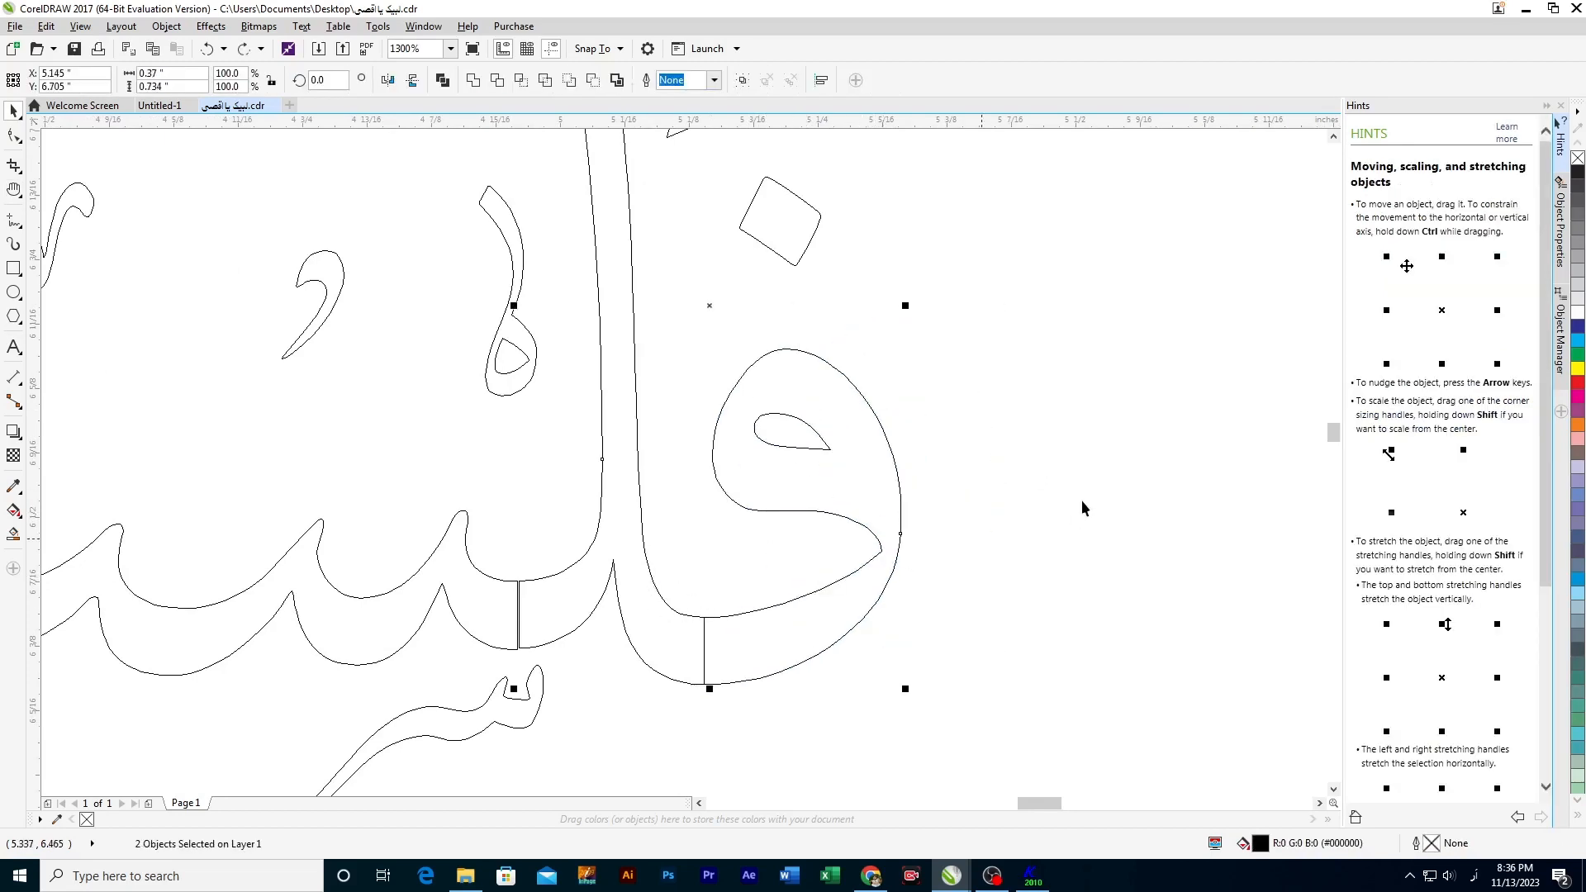
{"action": "left_click", "coordinate": [474, 80]}
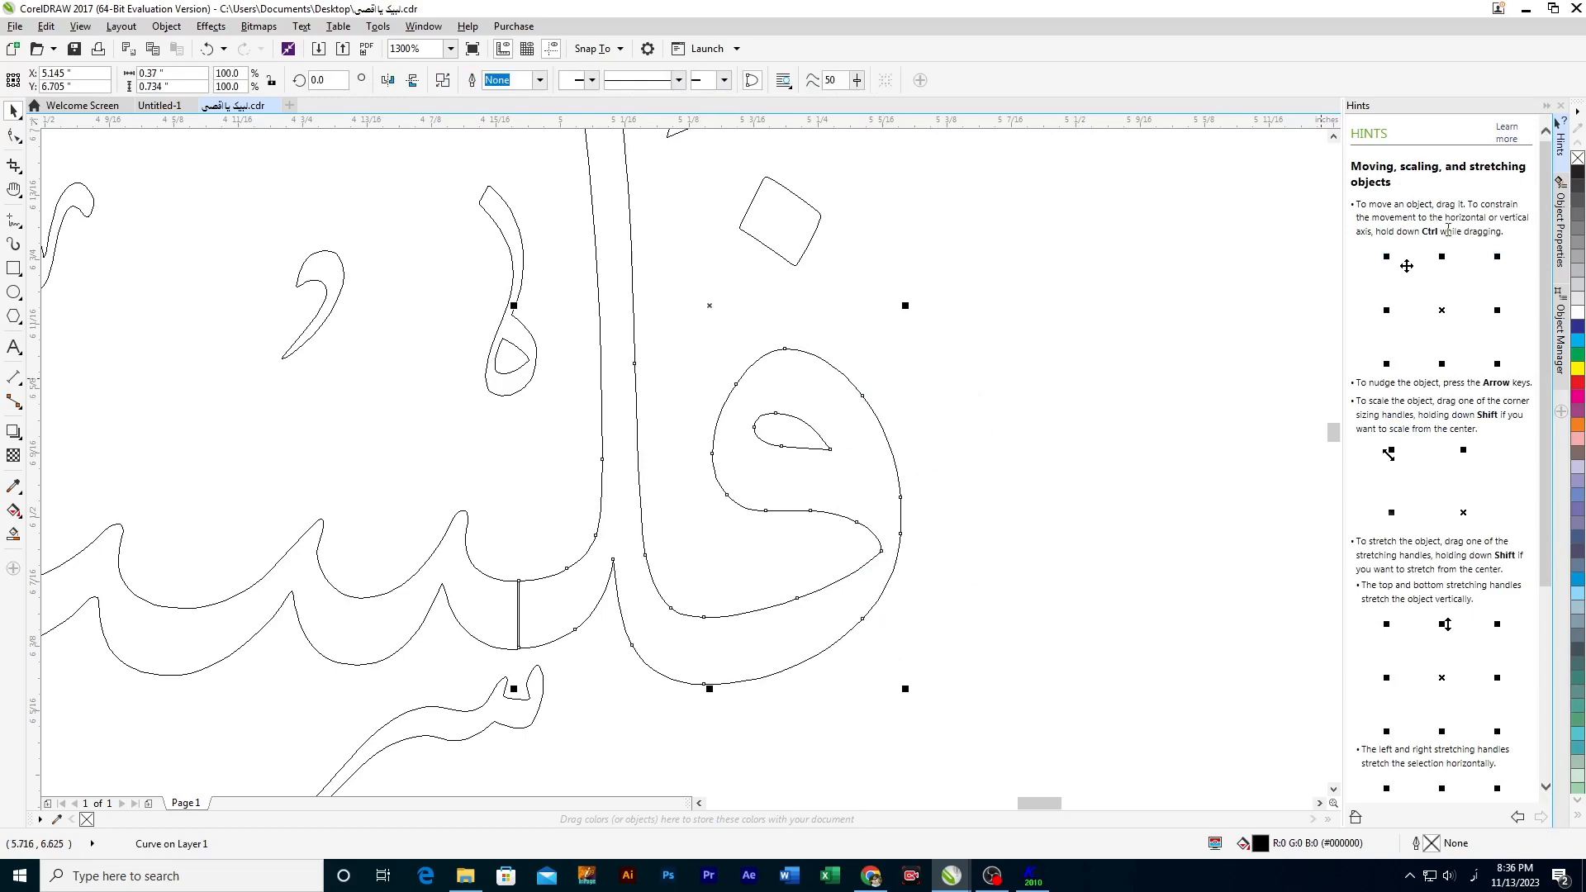
Step: Collapse the Hints docker and move the welded فل curve up against the end of the س piece
{"action": "left_click", "coordinate": [1544, 107]}
{"action": "left_click_drag", "start_coordinate": [790, 542], "coordinate": [1064, 516]}
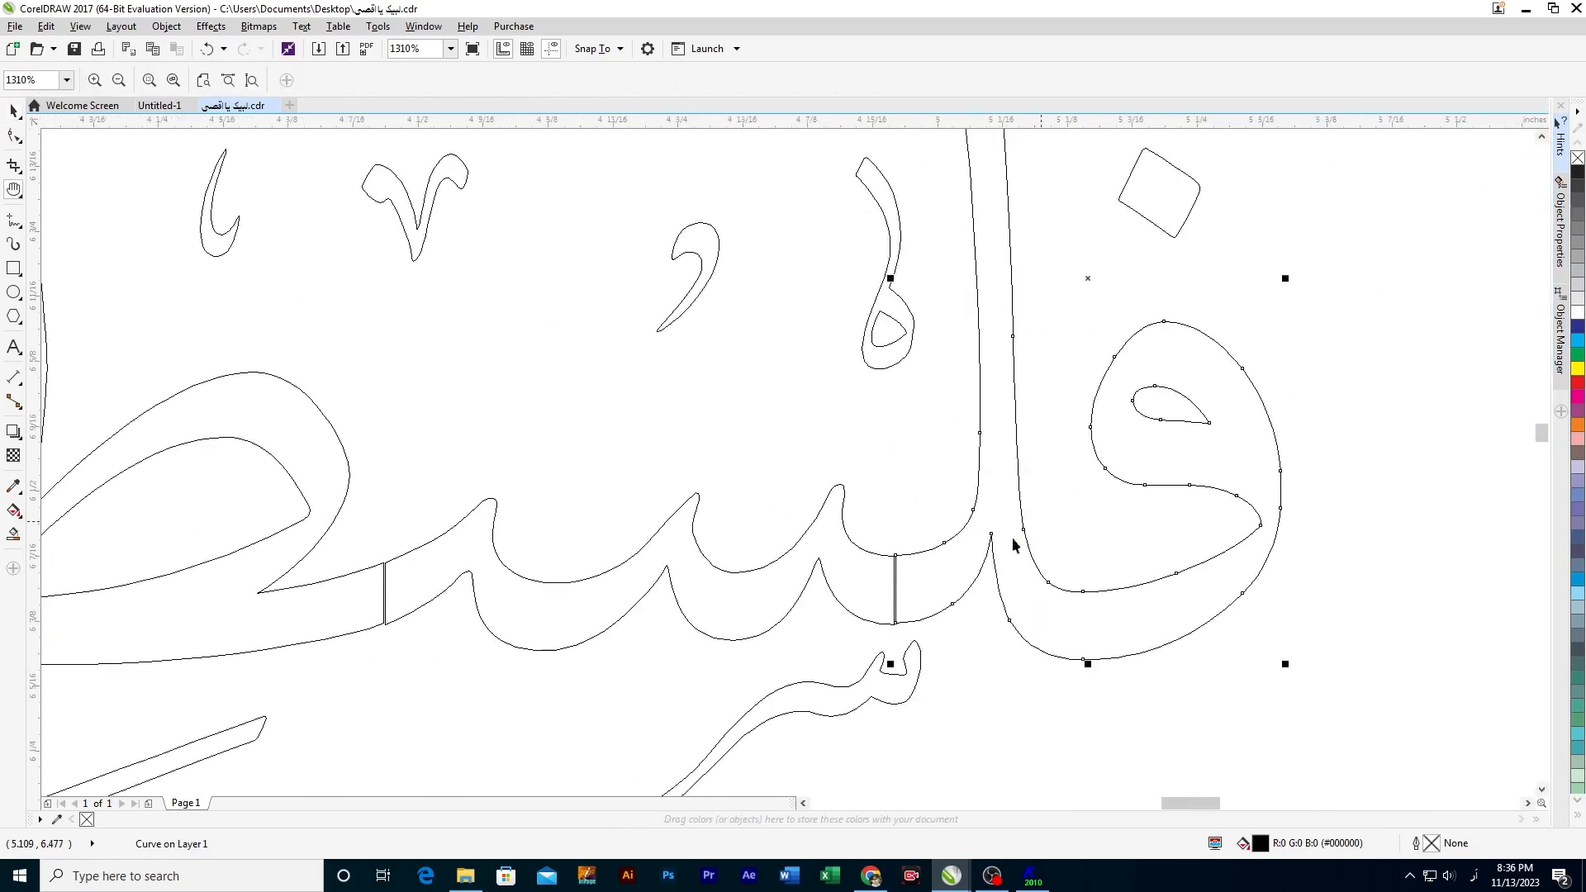
{"action": "left_click", "coordinate": [909, 494]}
{"action": "key", "text": "F2"}
{"action": "left_click_drag", "start_coordinate": [851, 570], "coordinate": [960, 445]}
{"action": "left_click_drag", "start_coordinate": [901, 579], "coordinate": [879, 600]}
{"action": "key", "text": "F3"}
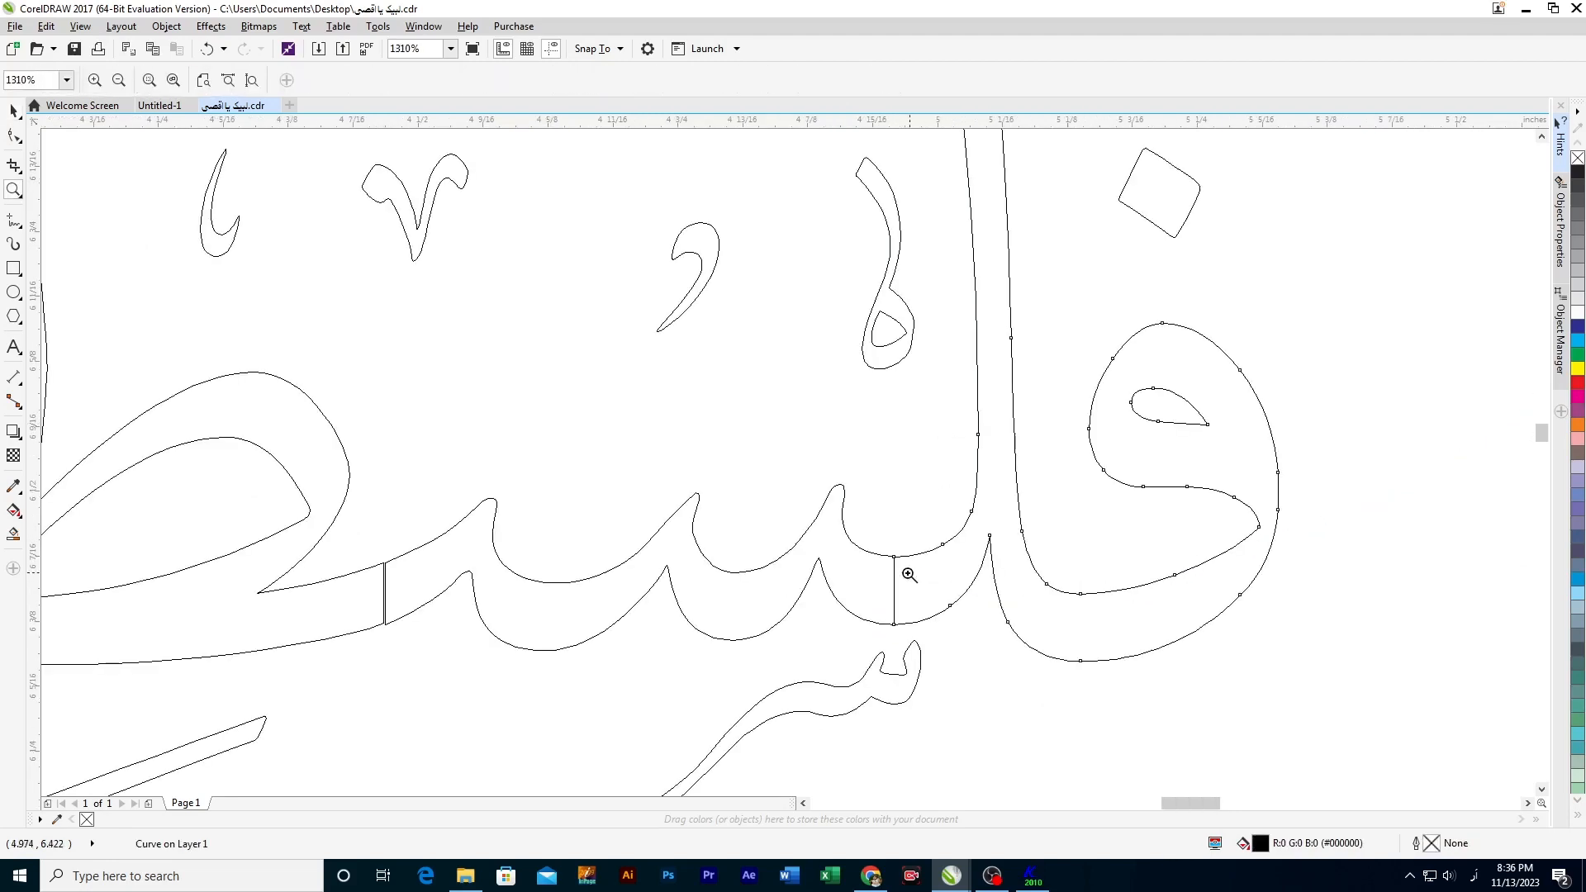
Step: Reshape the upper end node of the فل curve so it meets the top corner of the س piece
{"action": "left_click_drag", "start_coordinate": [857, 532], "coordinate": [932, 576]}
{"action": "key", "text": "h"}
{"action": "key", "text": "space"}
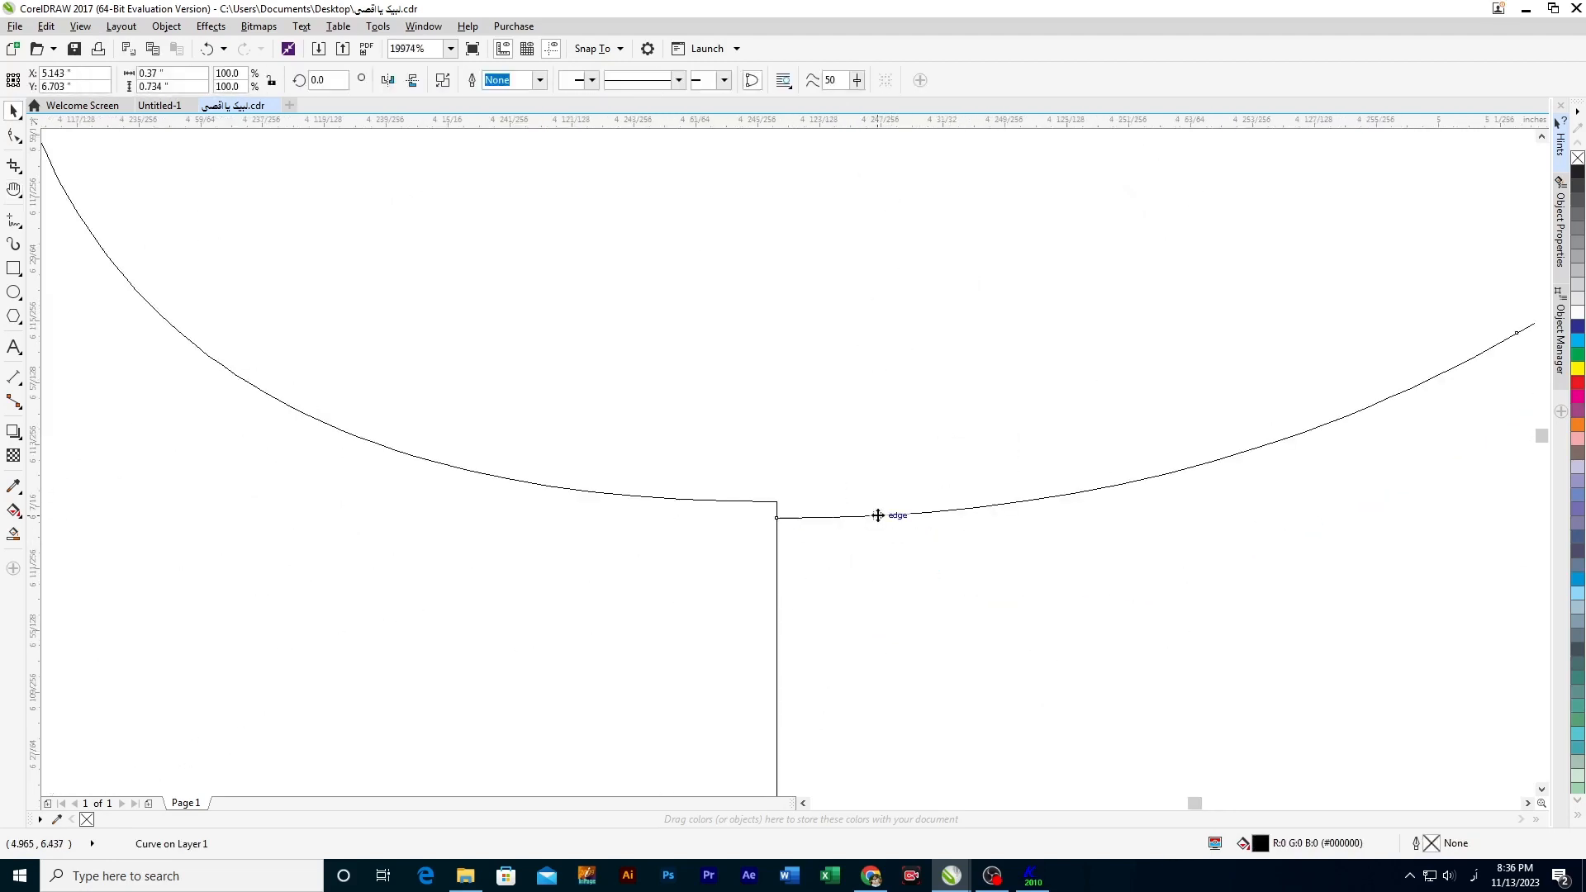
{"action": "key", "text": "F5"}
{"action": "left_click", "coordinate": [14, 136]}
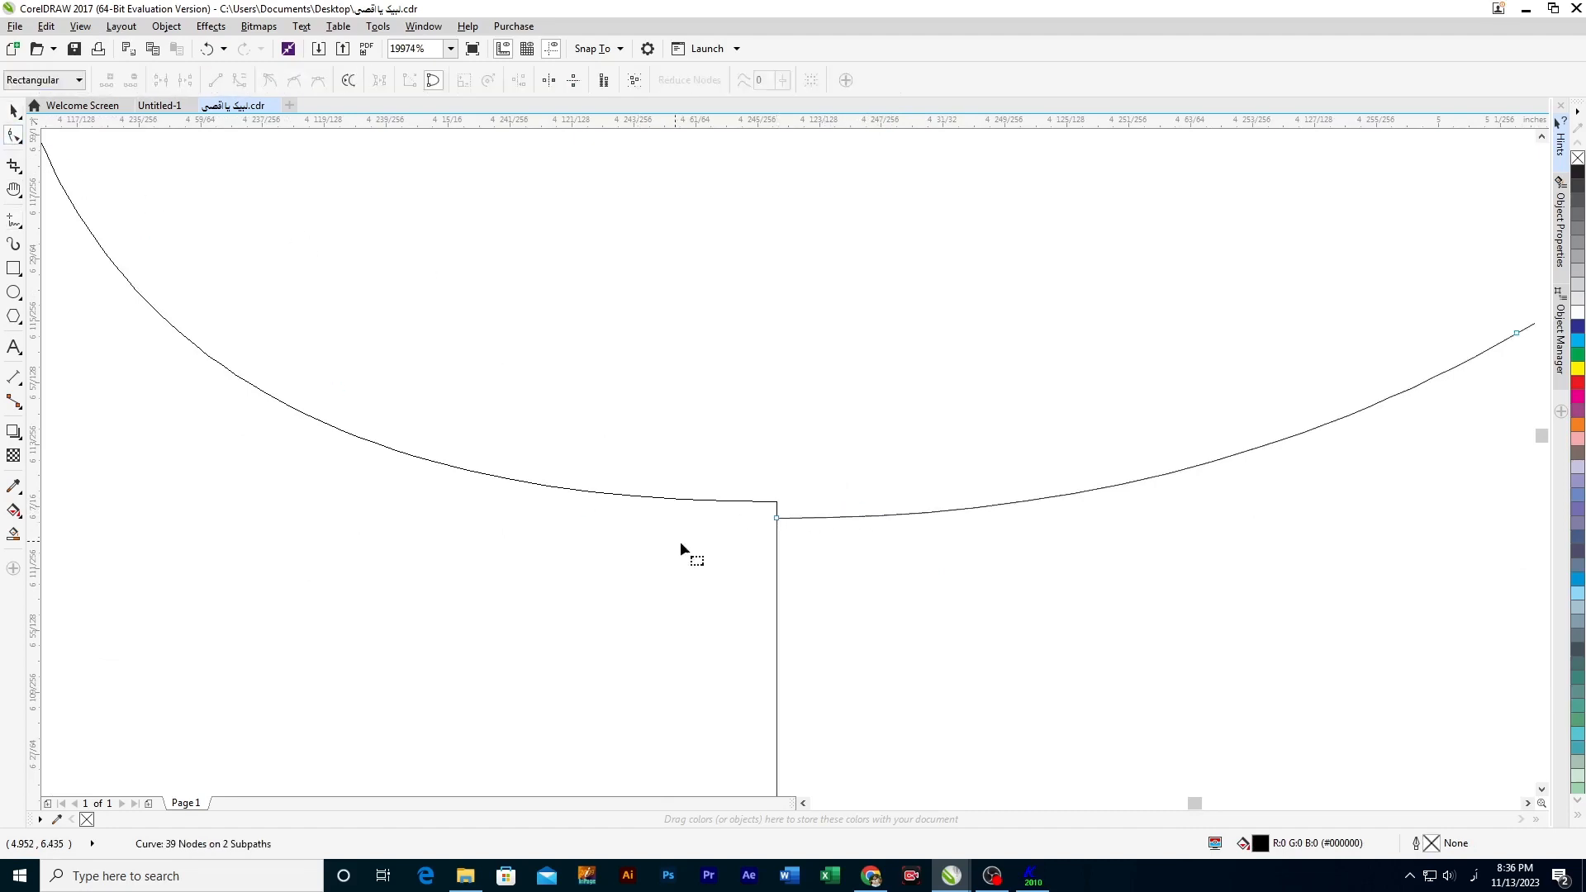
{"action": "left_click_drag", "start_coordinate": [774, 521], "coordinate": [721, 513]}
Step: Weld the فل curve and the س piece into one curve
{"action": "left_click", "coordinate": [10, 110]}
{"action": "left_click", "coordinate": [864, 506]}
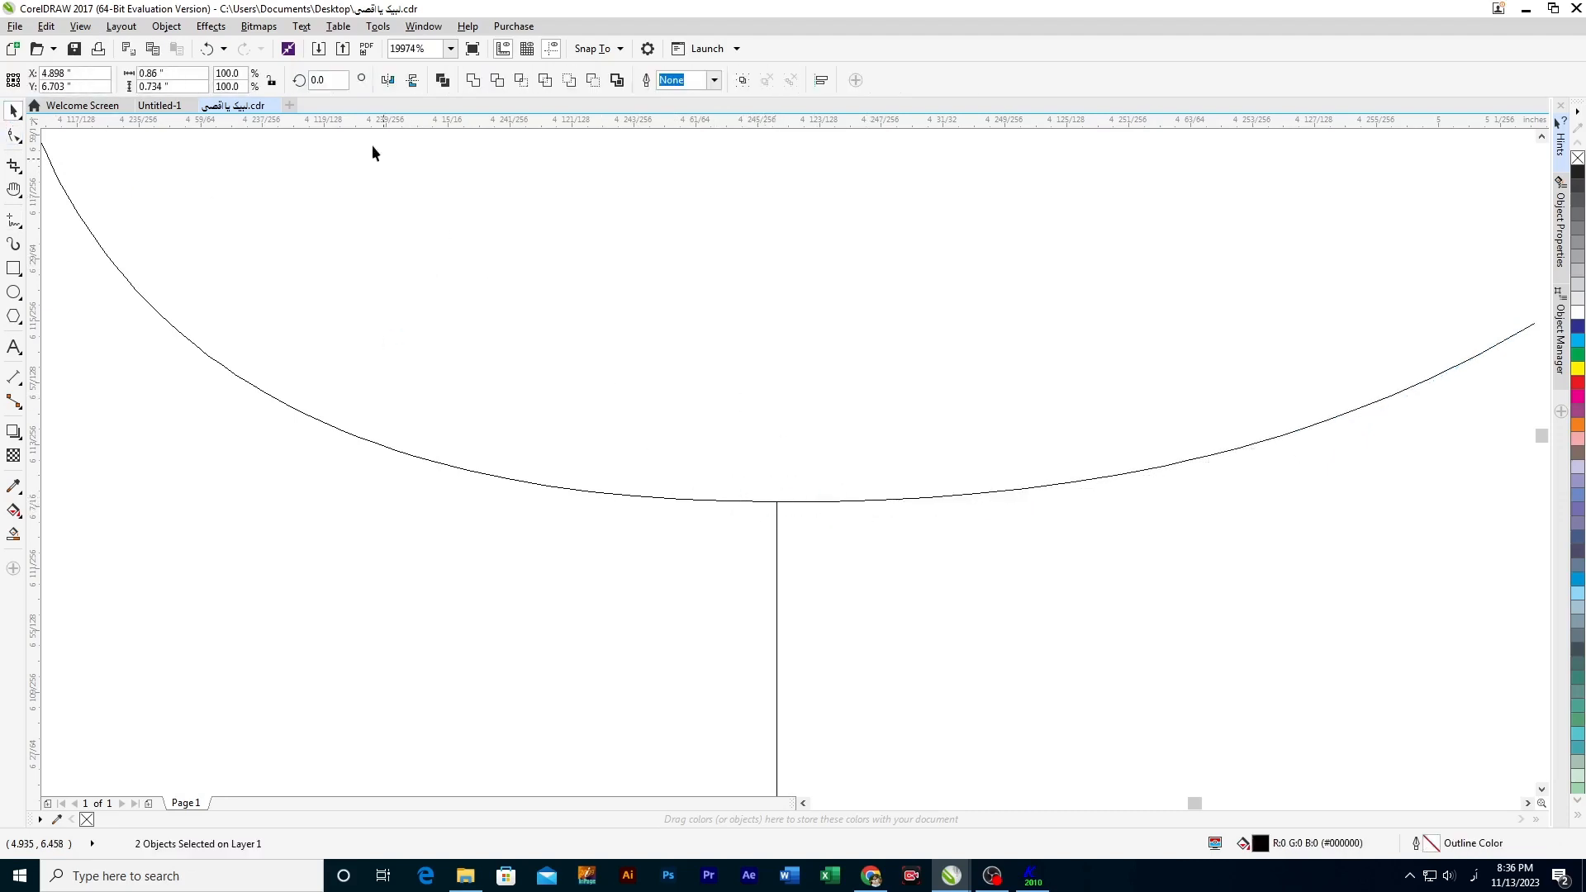
{"action": "left_click", "coordinate": [473, 82]}
Step: Move the welded فلس curve so its upper end node meets the end corner of the ط piece
{"action": "key", "text": "z"}
{"action": "key", "text": "F3"}
{"action": "key", "text": "F3"}
{"action": "key", "text": "h"}
{"action": "key", "text": "z"}
{"action": "left_click_drag", "start_coordinate": [527, 472], "coordinate": [622, 575]}
{"action": "key", "text": "h"}
{"action": "left_click_drag", "start_coordinate": [920, 614], "coordinate": [841, 609]}
{"action": "key", "text": "z"}
{"action": "left_click_drag", "start_coordinate": [735, 350], "coordinate": [853, 587]}
{"action": "key", "text": "h"}
{"action": "key", "text": "space"}
{"action": "left_click", "coordinate": [806, 435]}
{"action": "left_click", "coordinate": [820, 459]}
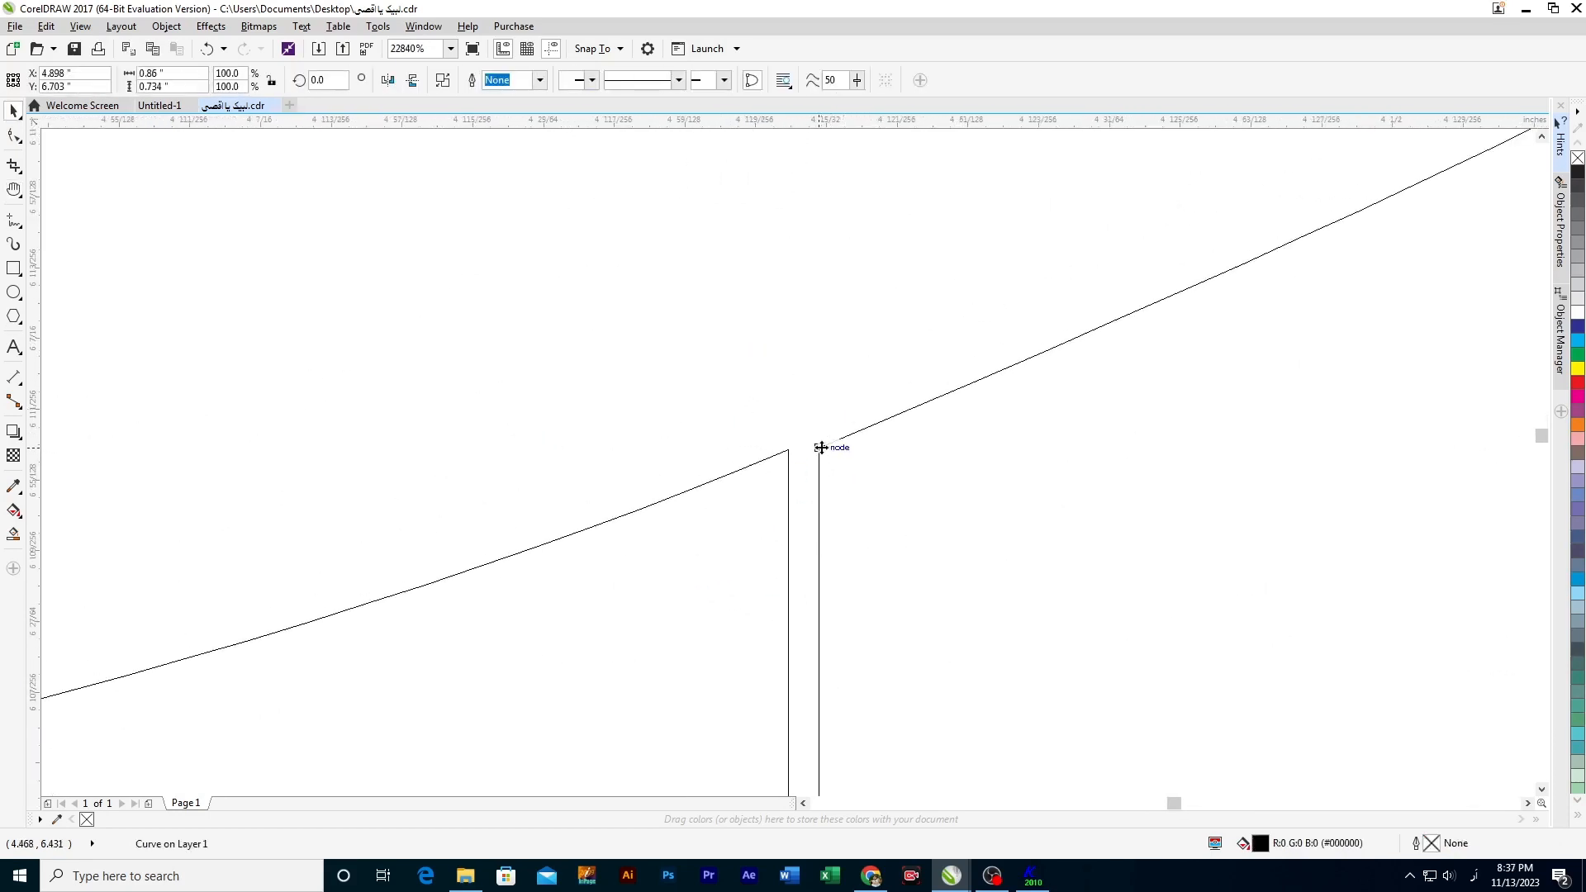
{"action": "left_click_drag", "start_coordinate": [821, 447], "coordinate": [789, 452]}
Step: Reshape the lower end node of the ط piece so it meets the bottom corner of the فلس curve
{"action": "key", "text": "ctrl+z"}
{"action": "key", "text": "z"}
{"action": "right_click", "coordinate": [876, 647]}
{"action": "left_click_drag", "start_coordinate": [771, 577], "coordinate": [860, 634]}
{"action": "key", "text": "h"}
{"action": "key", "text": "space"}
{"action": "left_click", "coordinate": [780, 586]}
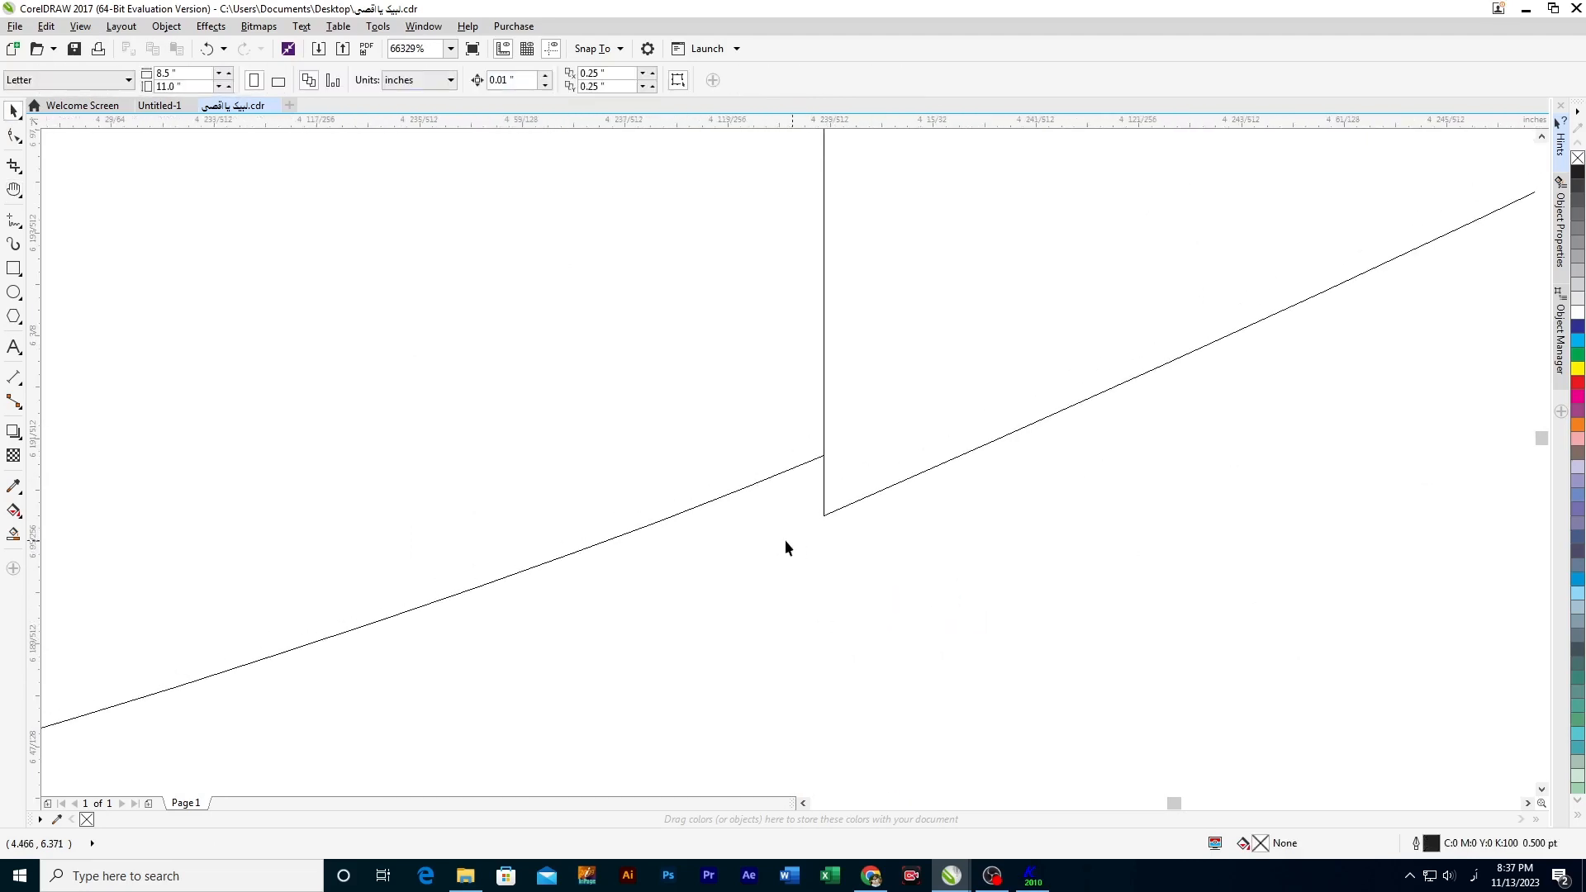
{"action": "left_click", "coordinate": [750, 482]}
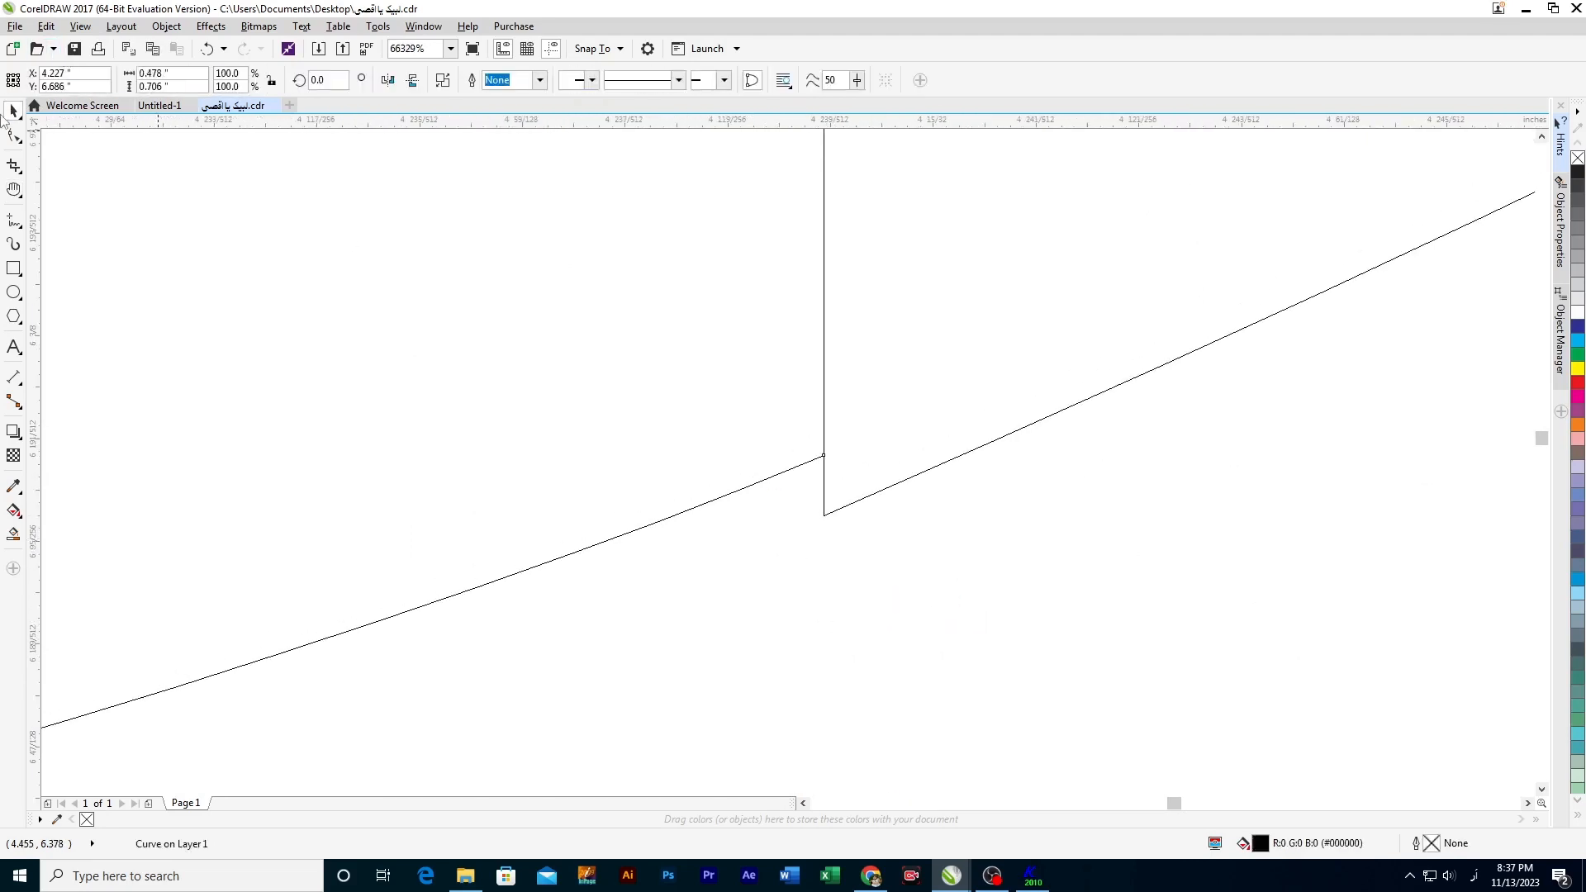
{"action": "left_click", "coordinate": [13, 136]}
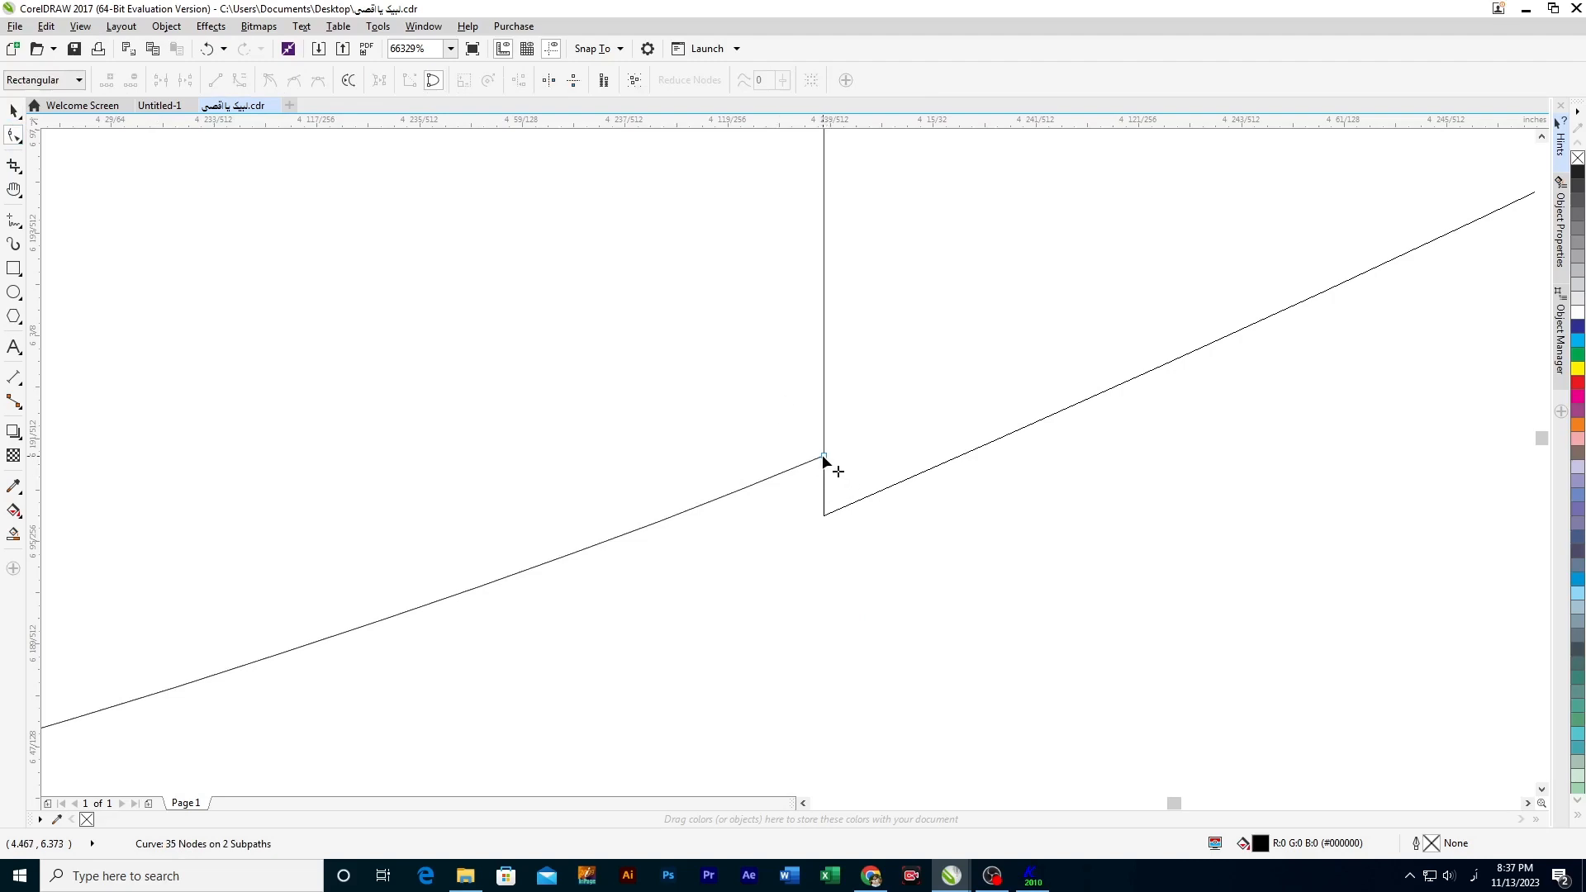
{"action": "left_click_drag", "start_coordinate": [824, 459], "coordinate": [827, 513]}
{"action": "key", "text": "space"}
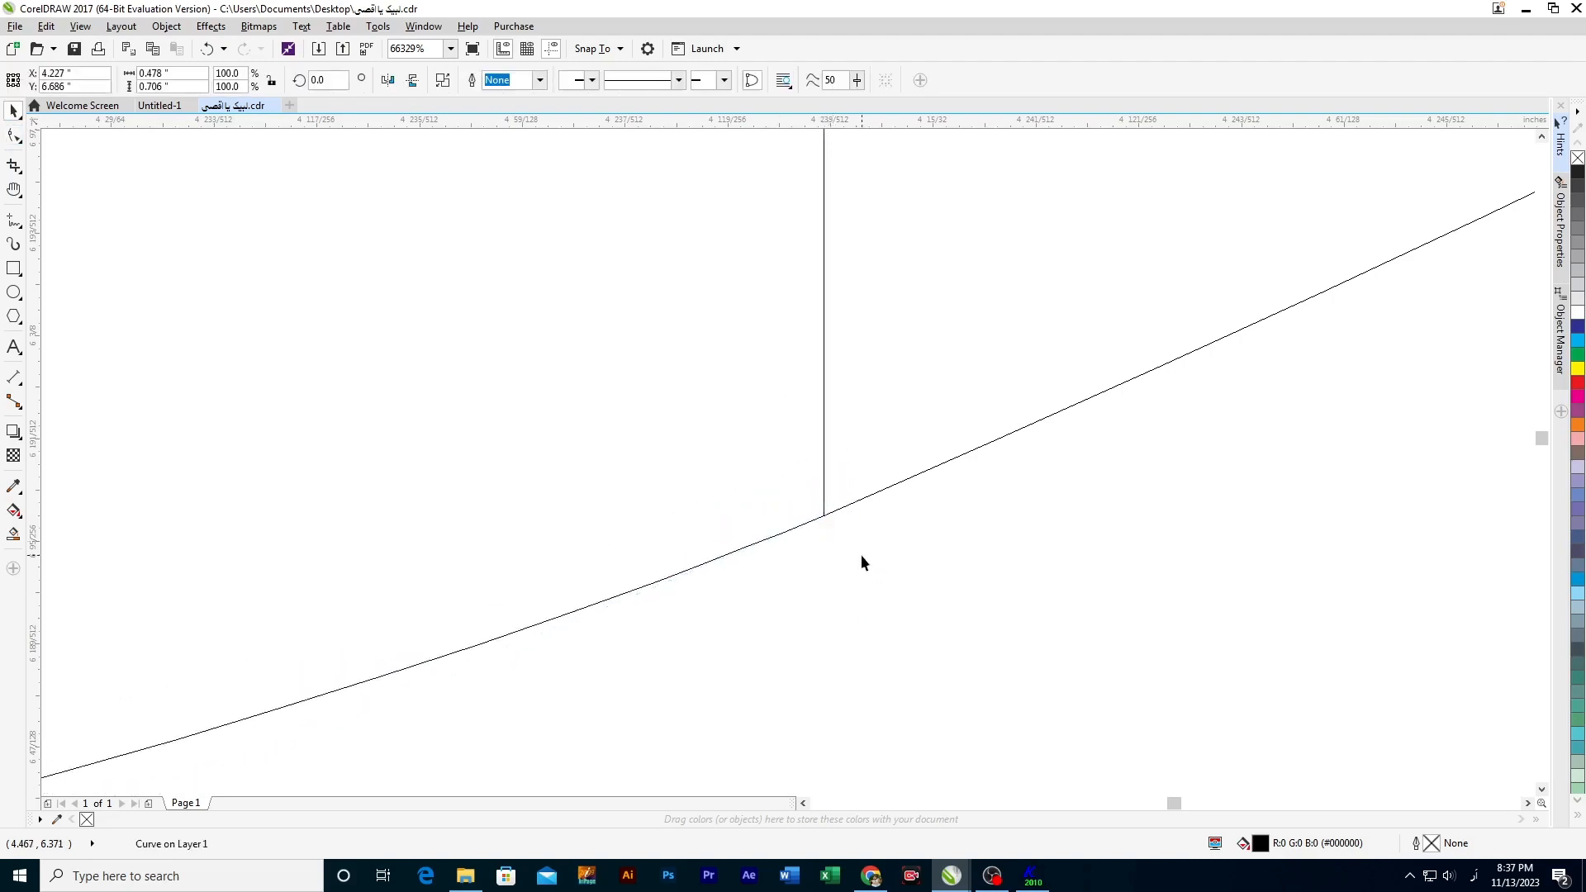
Step: Weld the فلس curve and the ط piece into one curve
{"action": "key", "text": "ctrl+a"}
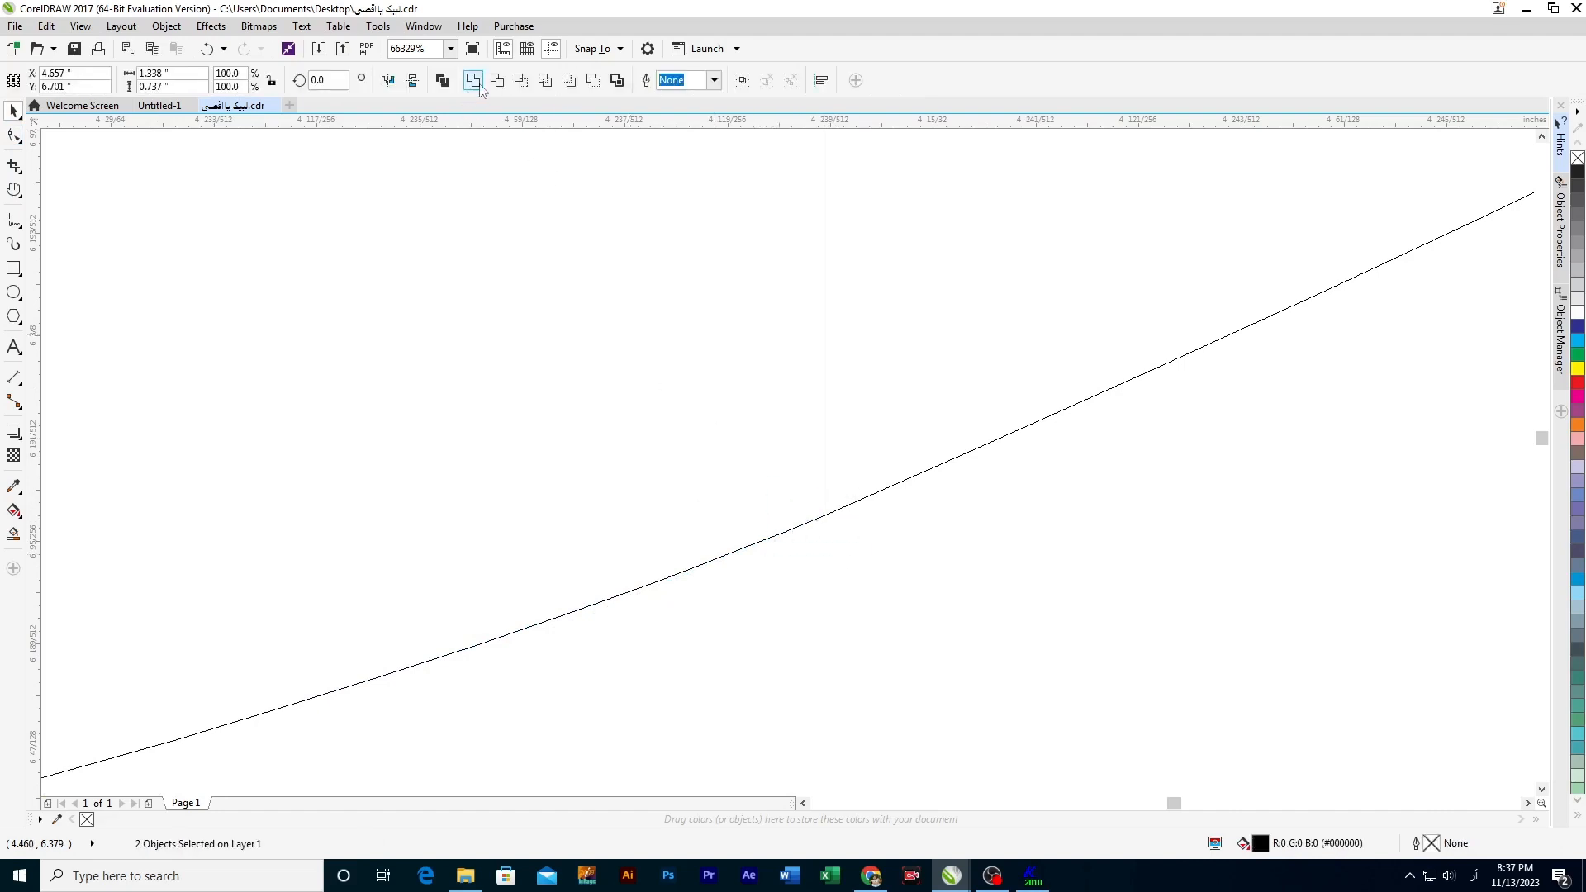
{"action": "left_click", "coordinate": [473, 79]}
{"action": "scroll", "coordinate": [746, 443], "scroll_direction": "down", "scroll_amount": 10}
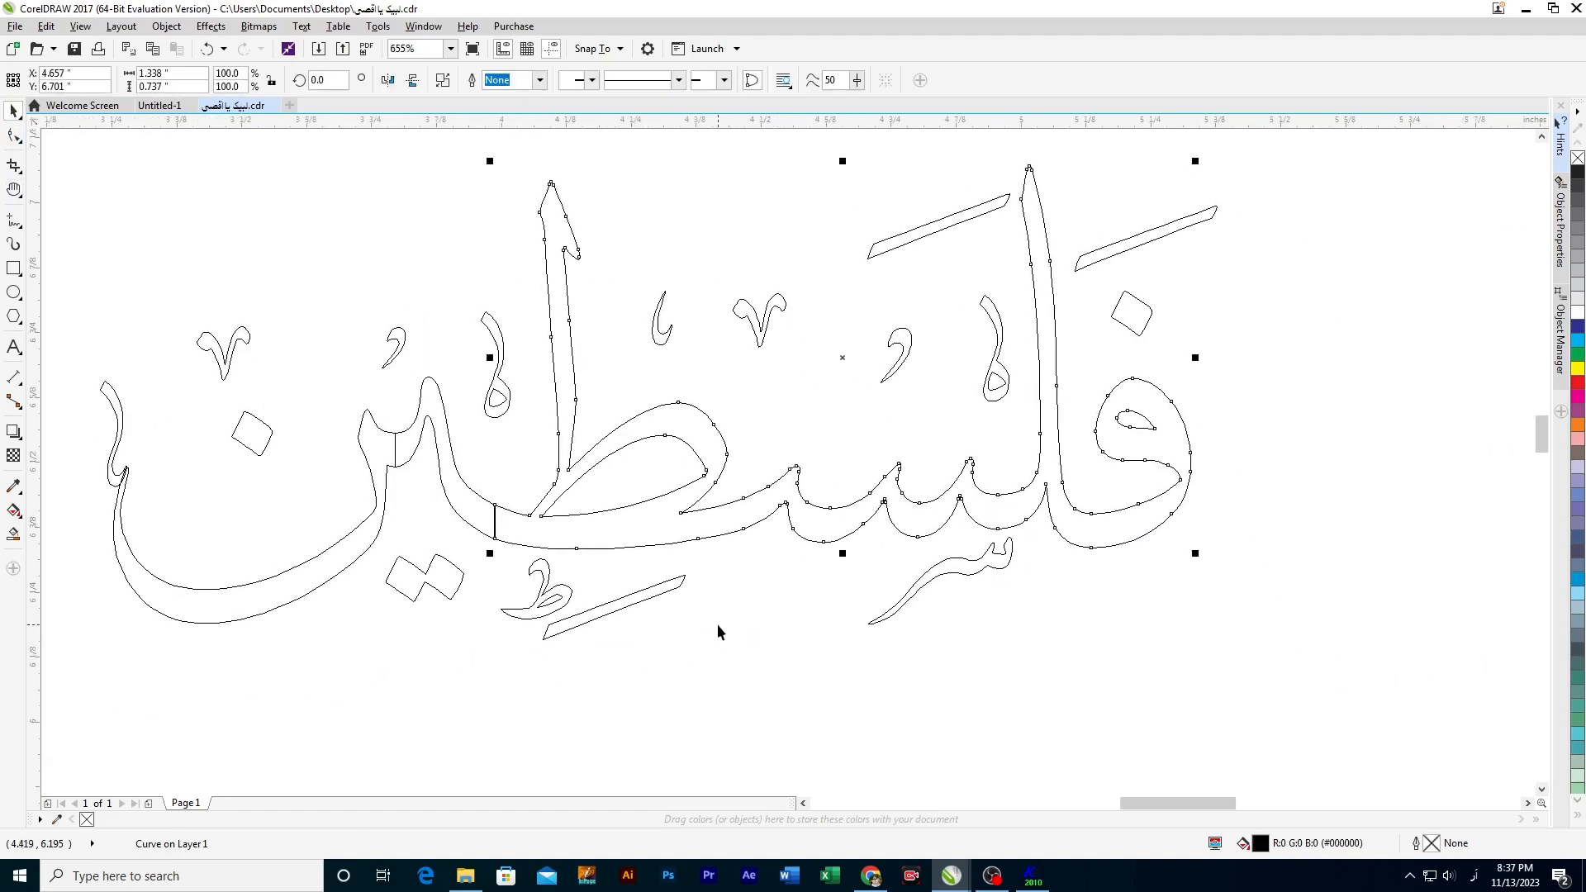
Step: Move the welded فلسط curve so its upper end node meets the end corner of the ي piece
{"action": "key", "text": "z"}
{"action": "left_click_drag", "start_coordinate": [533, 526], "coordinate": [533, 526]}
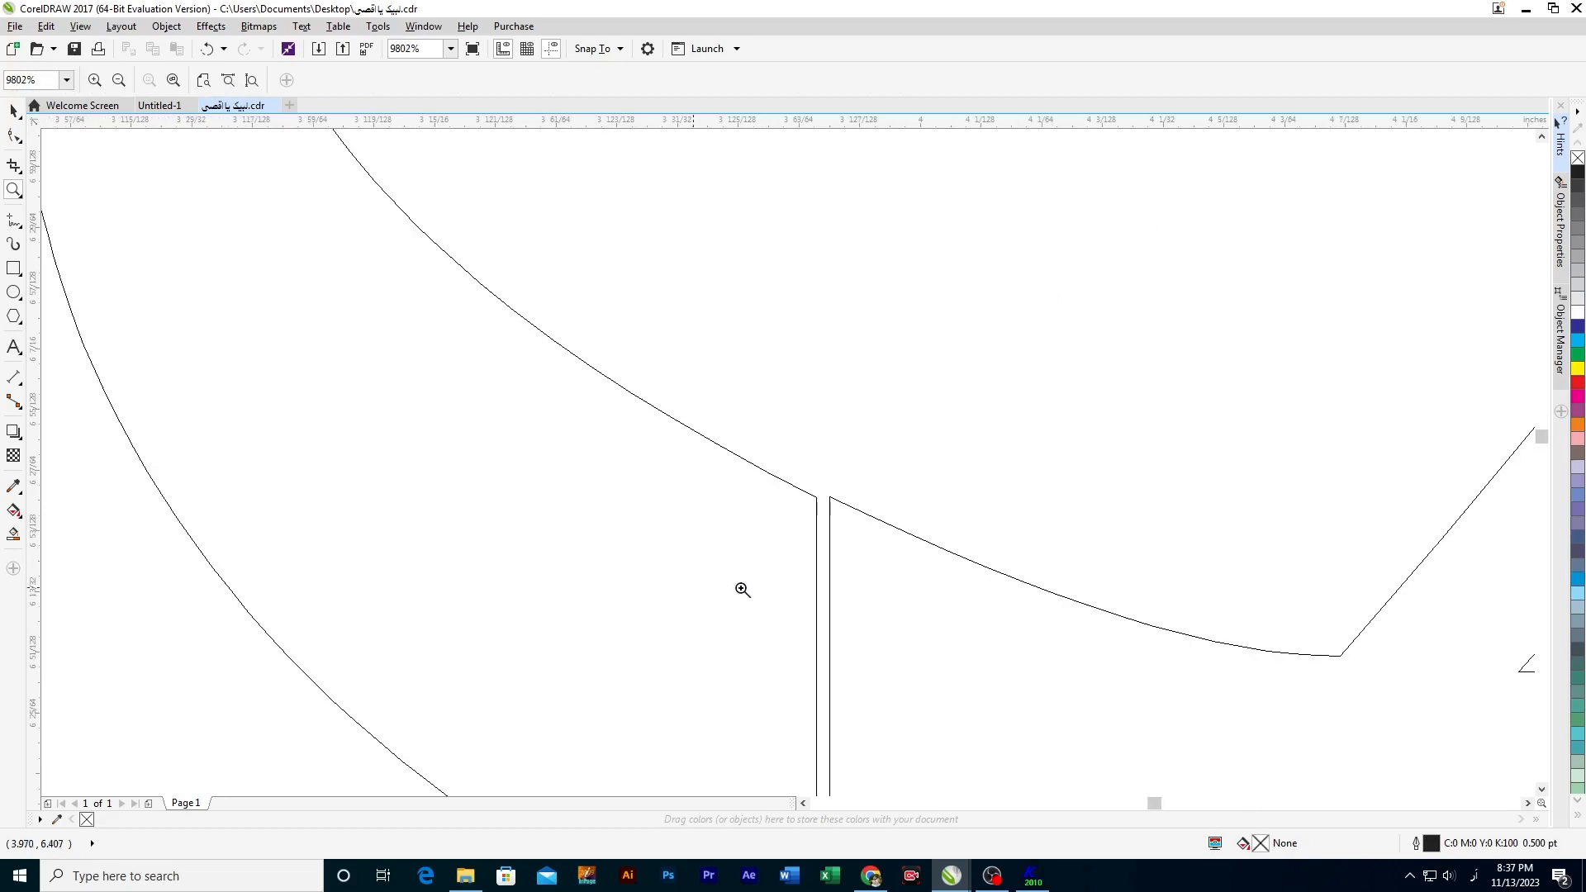
{"action": "left_click_drag", "start_coordinate": [888, 544], "coordinate": [953, 567]}
{"action": "key", "text": "h"}
{"action": "key", "text": "space"}
{"action": "left_click", "coordinate": [663, 465]}
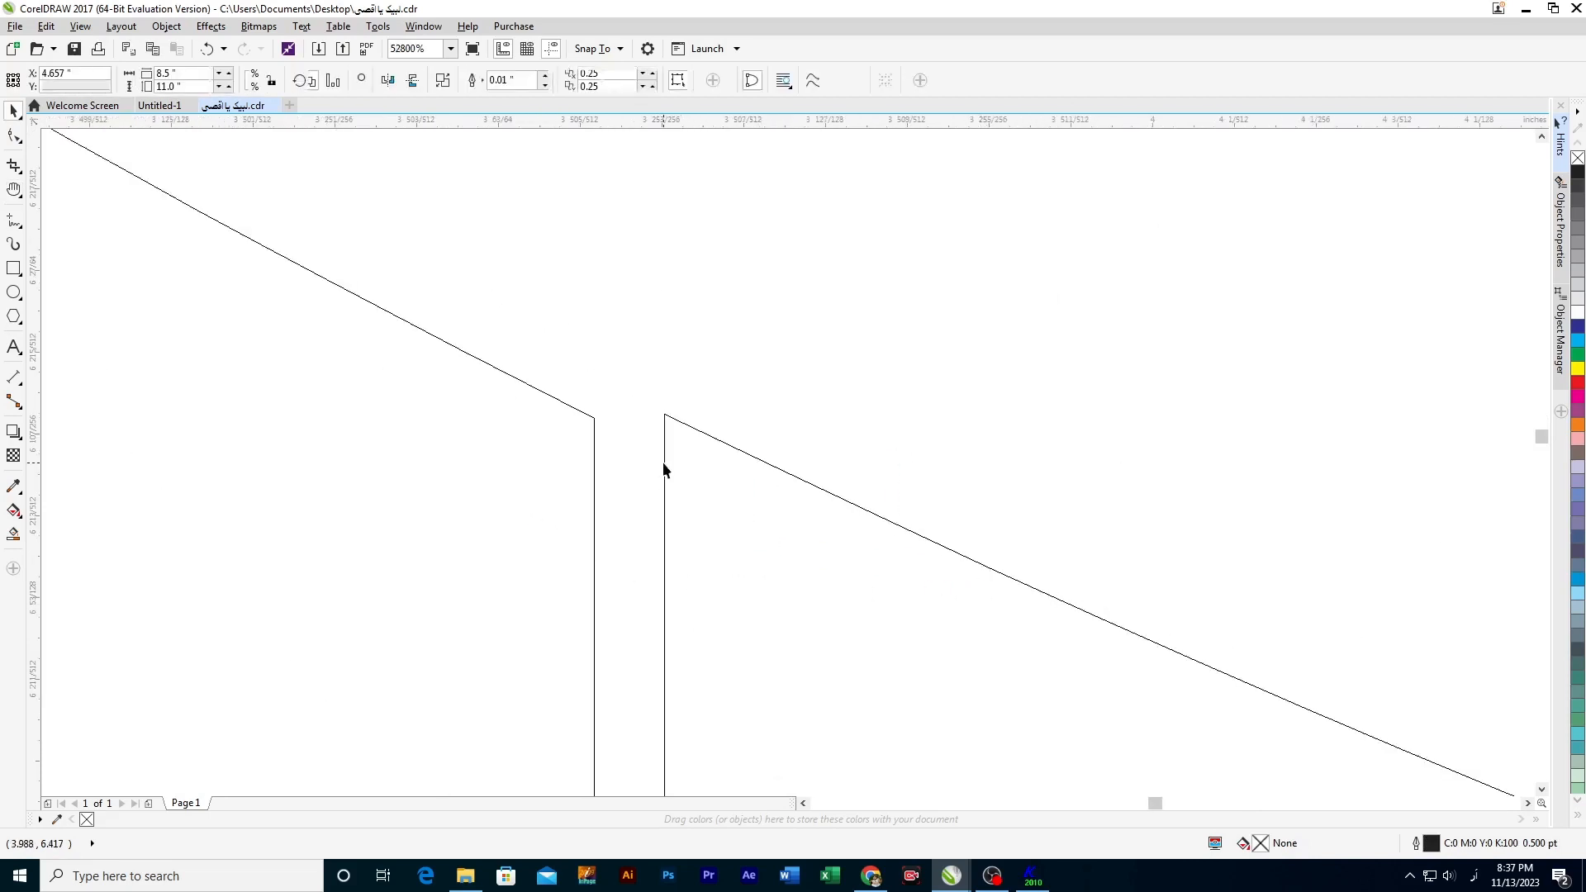
{"action": "left_click_drag", "start_coordinate": [664, 421], "coordinate": [595, 420]}
Step: Reshape the lower end node of the فلسط curve so it meets the bottom corner of the ي piece
{"action": "key", "text": "z"}
{"action": "key", "text": "F3"}
{"action": "key", "text": "h"}
{"action": "left_click_drag", "start_coordinate": [872, 644], "coordinate": [825, 276]}
{"action": "key", "text": "space"}
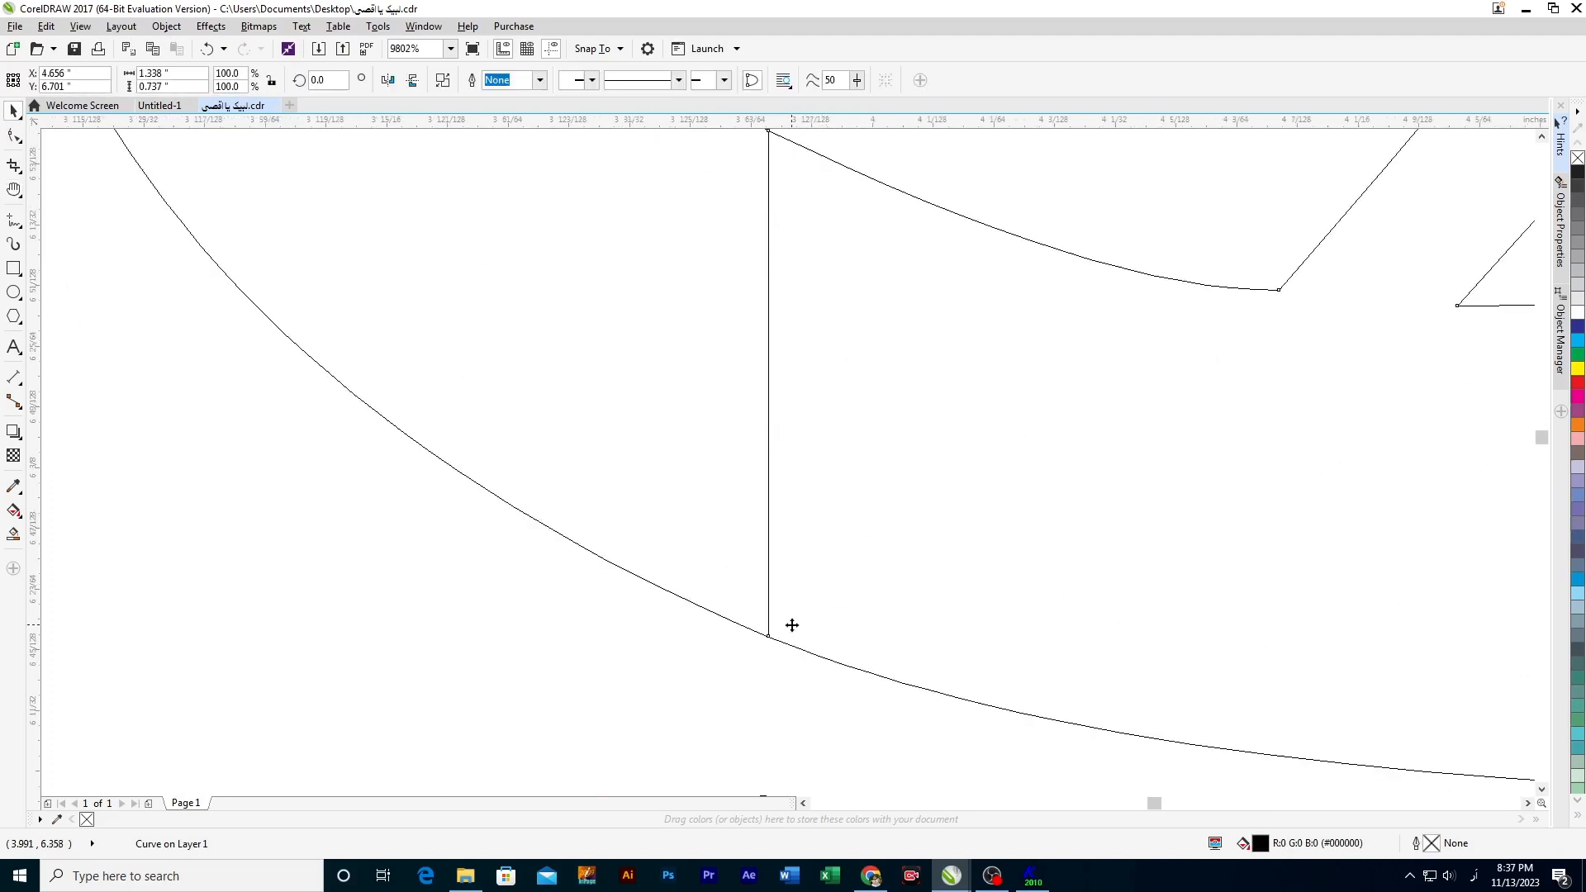
{"action": "key", "text": "z"}
{"action": "left_click_drag", "start_coordinate": [718, 612], "coordinate": [795, 643]}
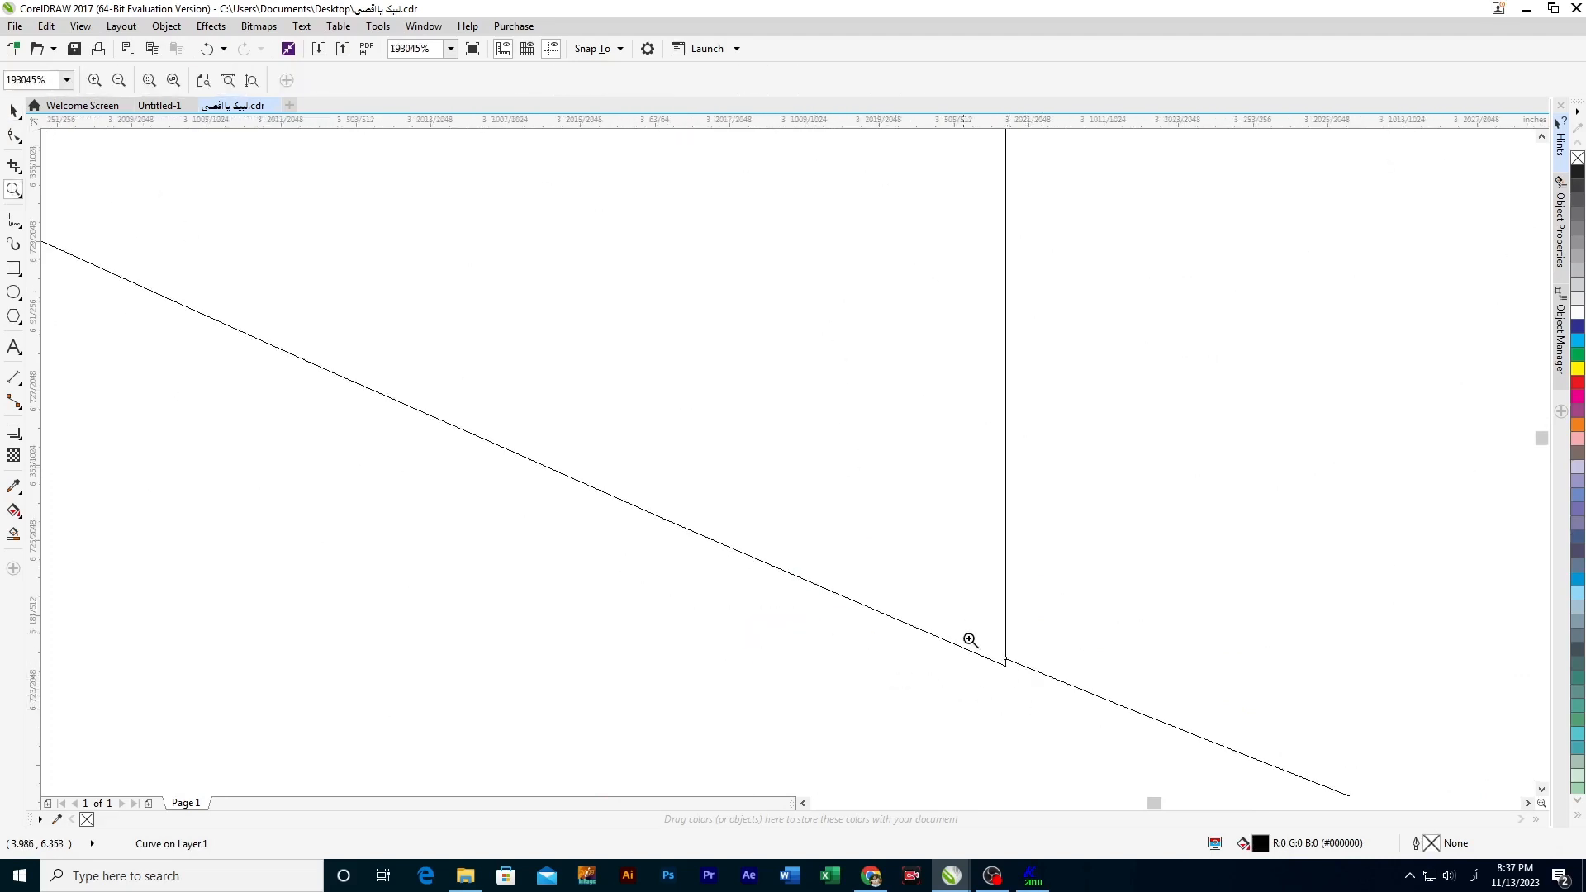
{"action": "left_click_drag", "start_coordinate": [970, 640], "coordinate": [1087, 702]}
{"action": "key", "text": "h"}
{"action": "left_click_drag", "start_coordinate": [870, 620], "coordinate": [832, 659]}
{"action": "key", "text": "space"}
{"action": "left_click", "coordinate": [15, 137]}
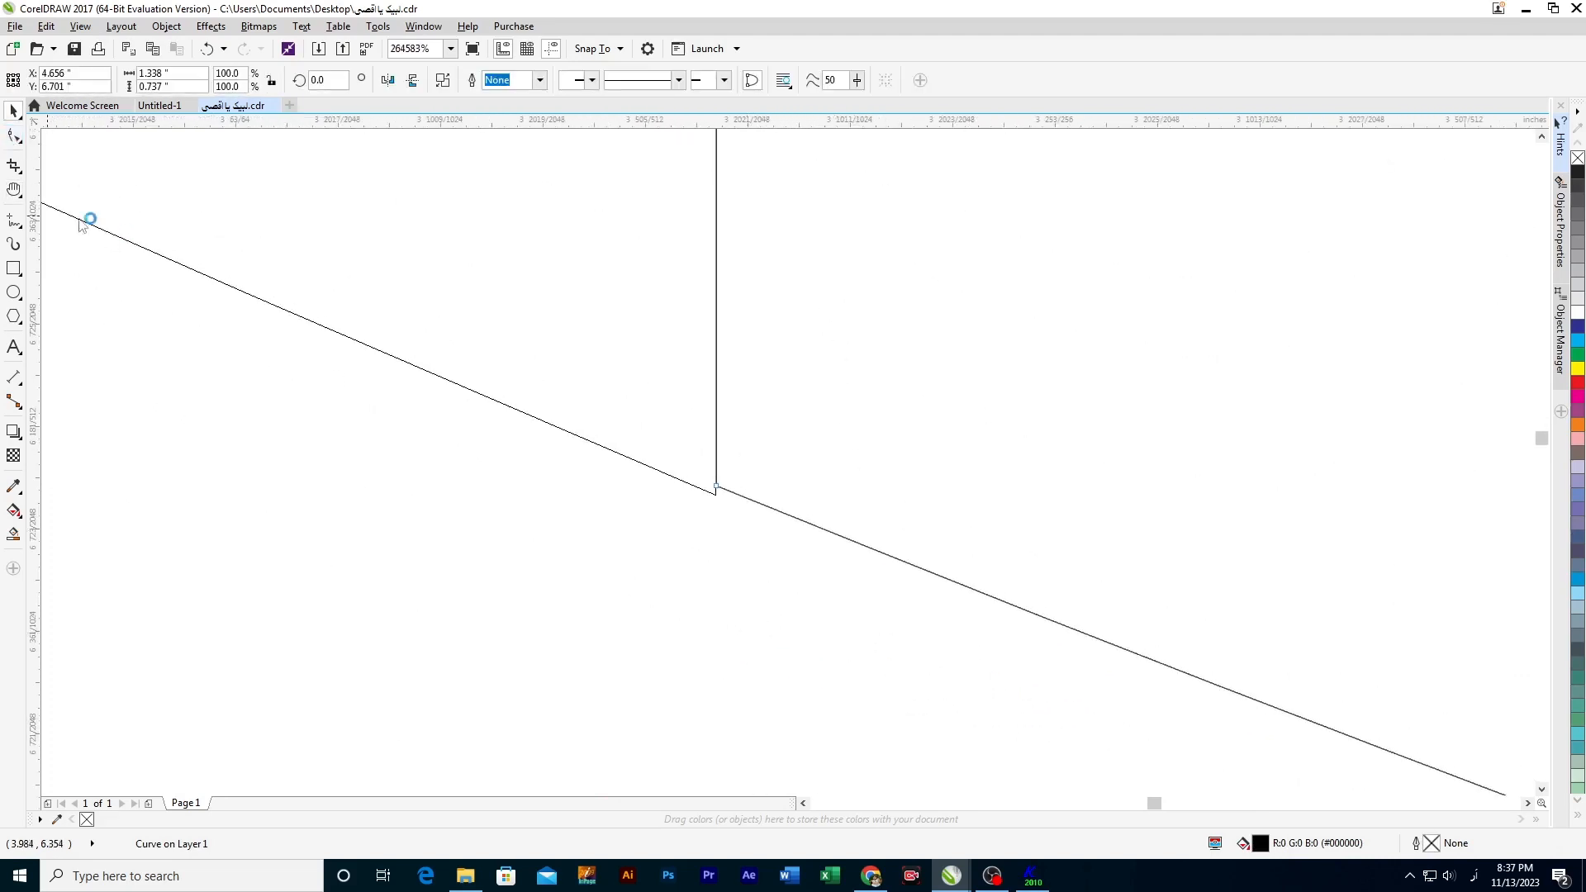
{"action": "left_click_drag", "start_coordinate": [717, 489], "coordinate": [717, 497]}
{"action": "key", "text": "space"}
{"action": "left_click", "coordinate": [702, 538]}
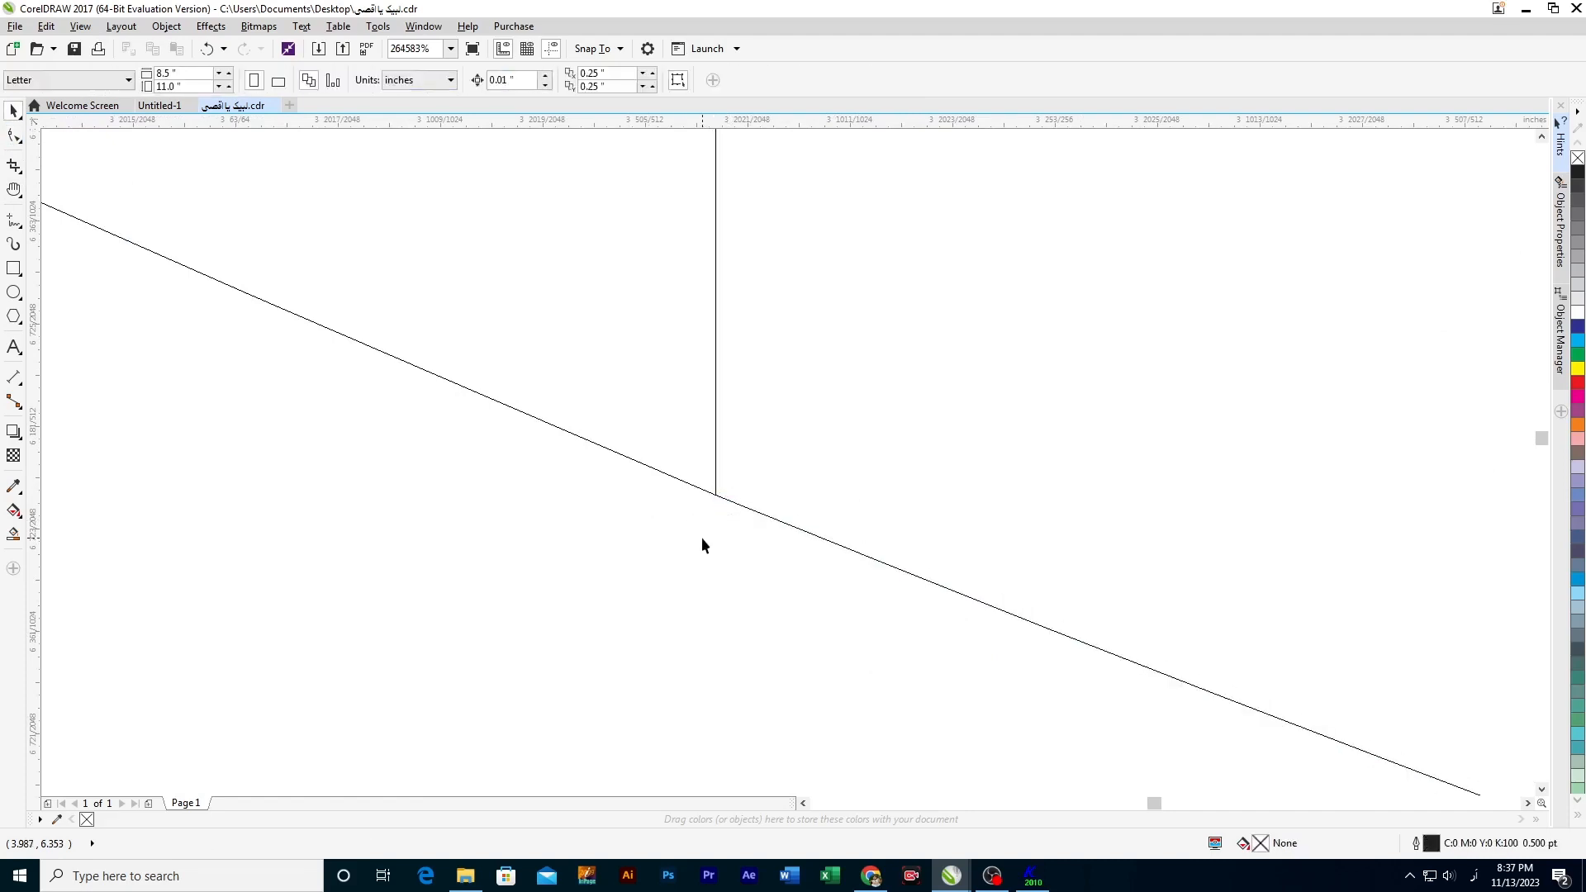
Step: Select the فلسط curve and the ي piece together and weld them into one curve
{"action": "scroll", "coordinate": [702, 544], "scroll_direction": "down", "scroll_amount": 5}
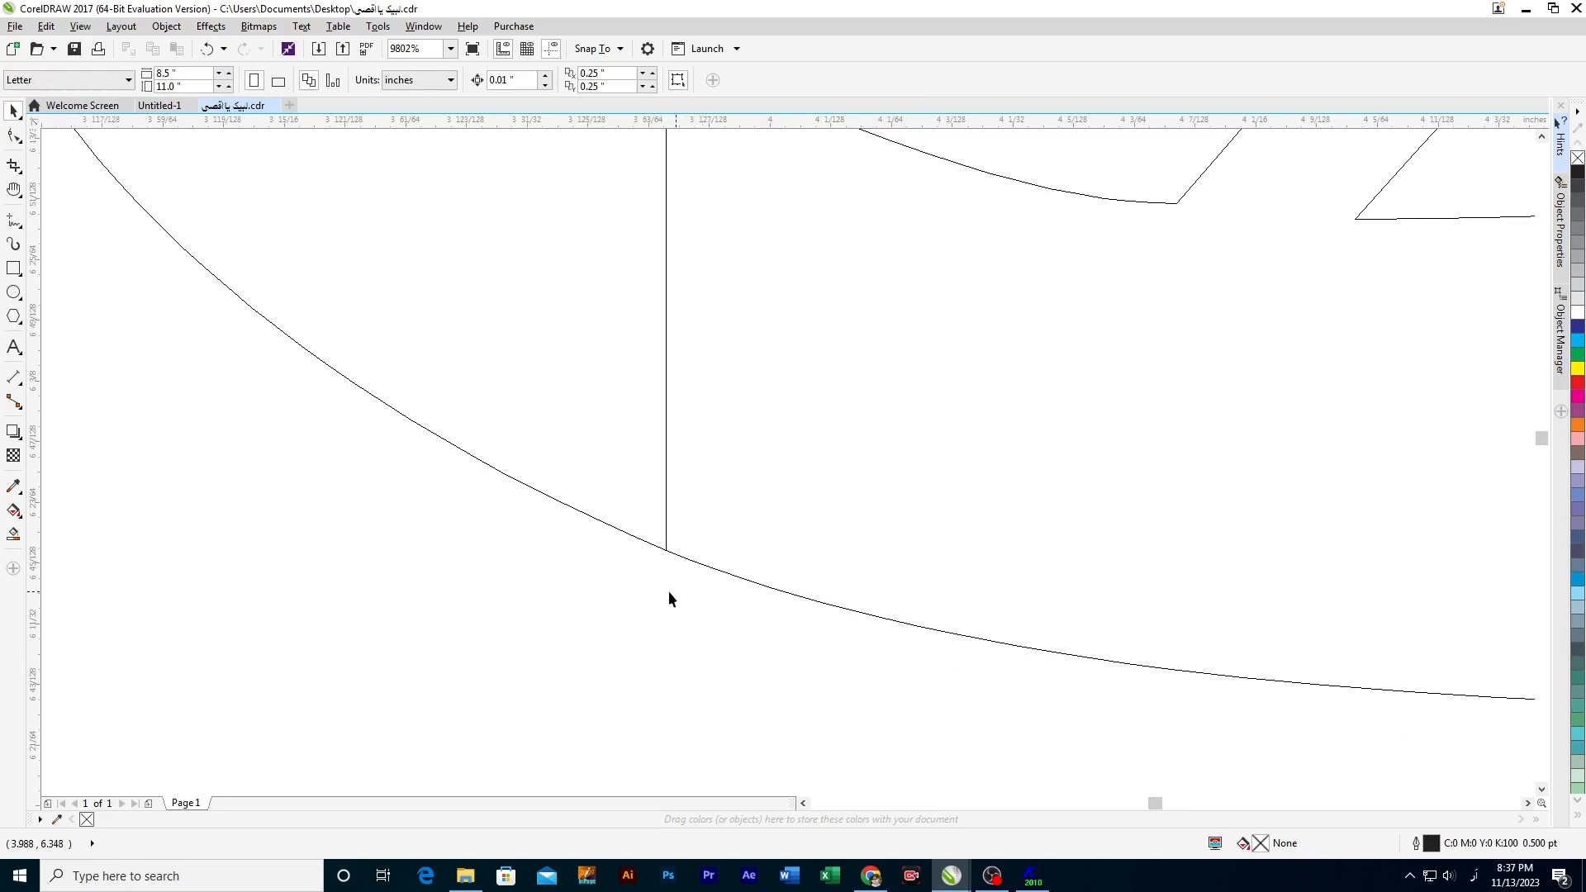
{"action": "left_click_drag", "start_coordinate": [676, 546], "coordinate": [729, 605]}
{"action": "left_click", "coordinate": [474, 81]}
{"action": "scroll", "coordinate": [826, 603], "scroll_direction": "down", "scroll_amount": 5}
Step: Bring the welded فلسطي curve against the end of the ن piece so their edges meet at the joint
{"action": "key", "text": "z"}
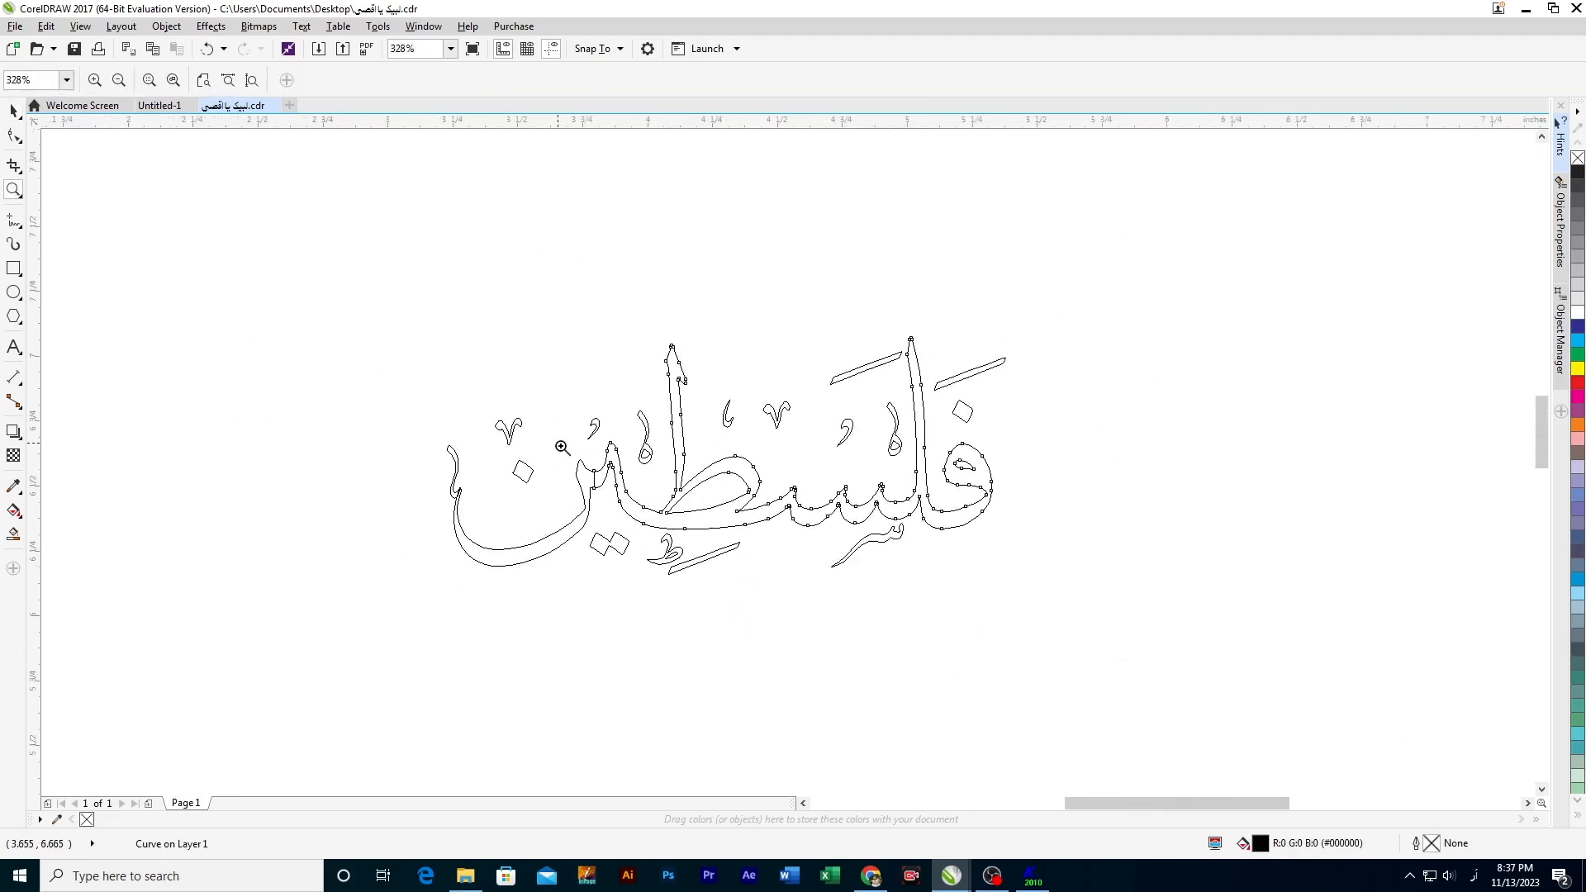
{"action": "left_click_drag", "start_coordinate": [563, 444], "coordinate": [631, 511]}
{"action": "key", "text": "h"}
{"action": "left_click_drag", "start_coordinate": [721, 583], "coordinate": [691, 648]}
{"action": "key", "text": "space"}
{"action": "left_click", "coordinate": [677, 401]}
{"action": "key", "text": "z"}
{"action": "left_click_drag", "start_coordinate": [637, 430], "coordinate": [730, 556]}
{"action": "key", "text": "h"}
{"action": "key", "text": "space"}
{"action": "left_click", "coordinate": [765, 301]}
{"action": "key", "text": "h"}
{"action": "key", "text": "space"}
{"action": "left_click", "coordinate": [675, 199]}
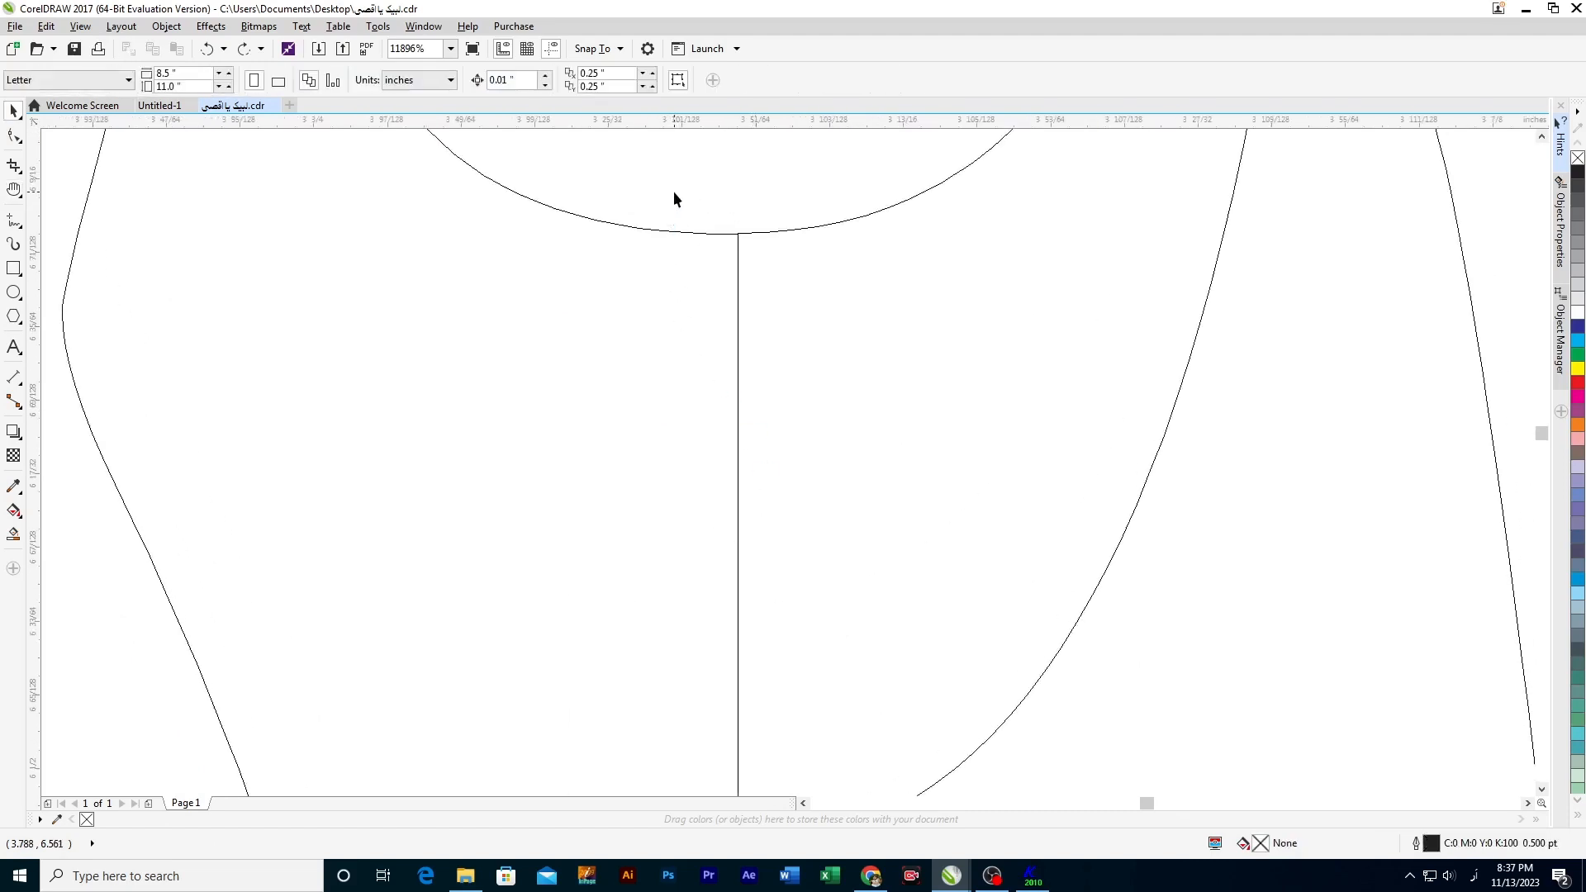
Step: Weld the فلسطي curve and the ن piece into one curve
{"action": "key", "text": "ctrl+a"}
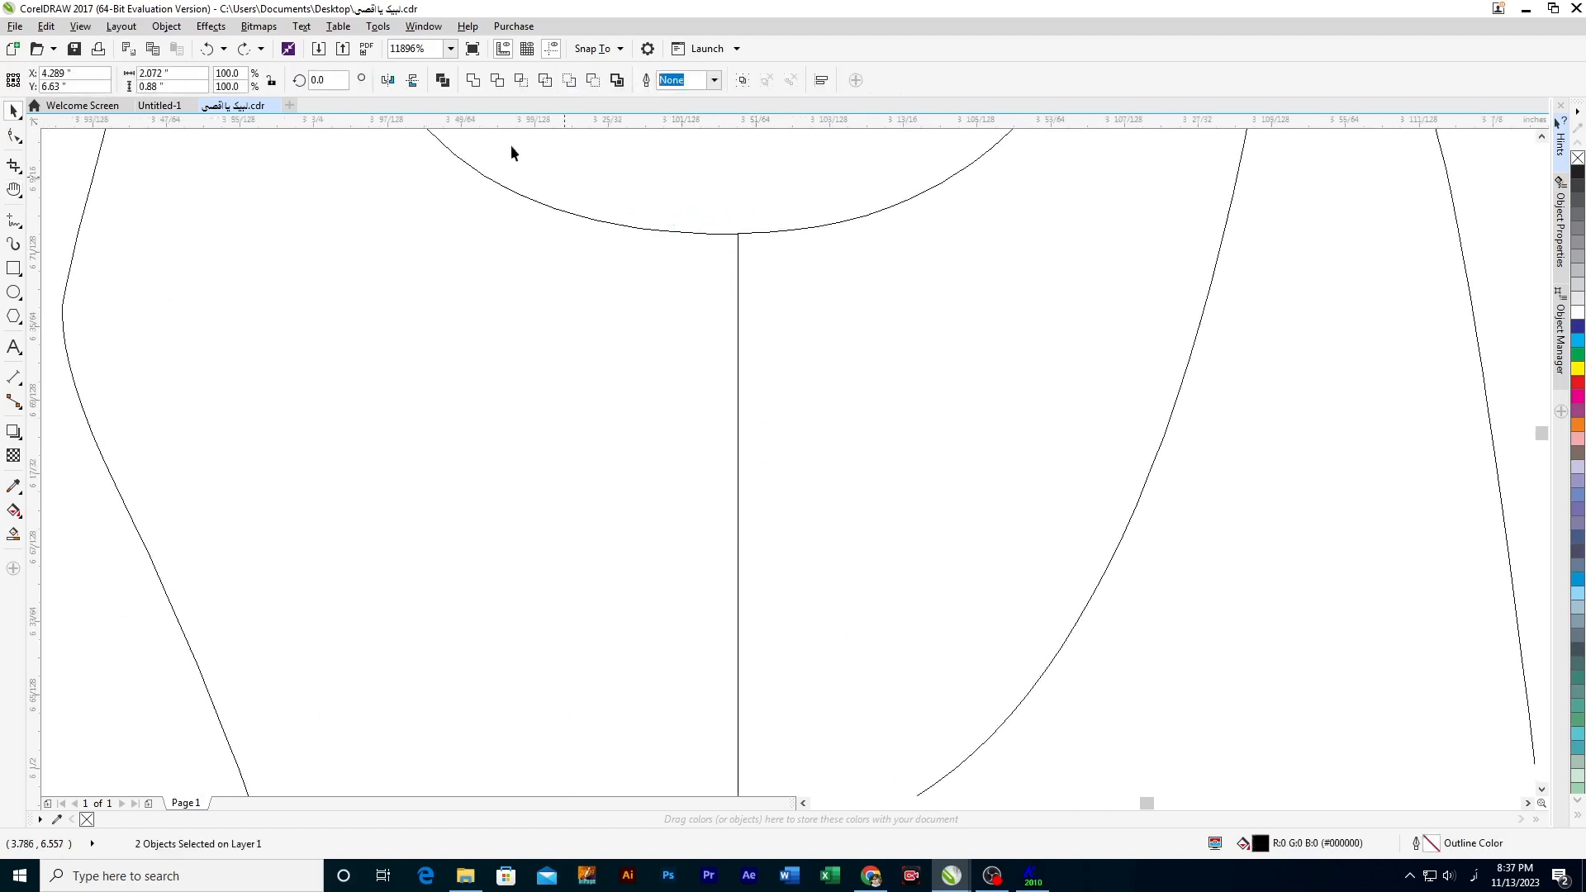
{"action": "left_click", "coordinate": [479, 84]}
{"action": "key", "text": "h"}
{"action": "scroll", "coordinate": [914, 501], "scroll_direction": "down", "scroll_amount": 8}
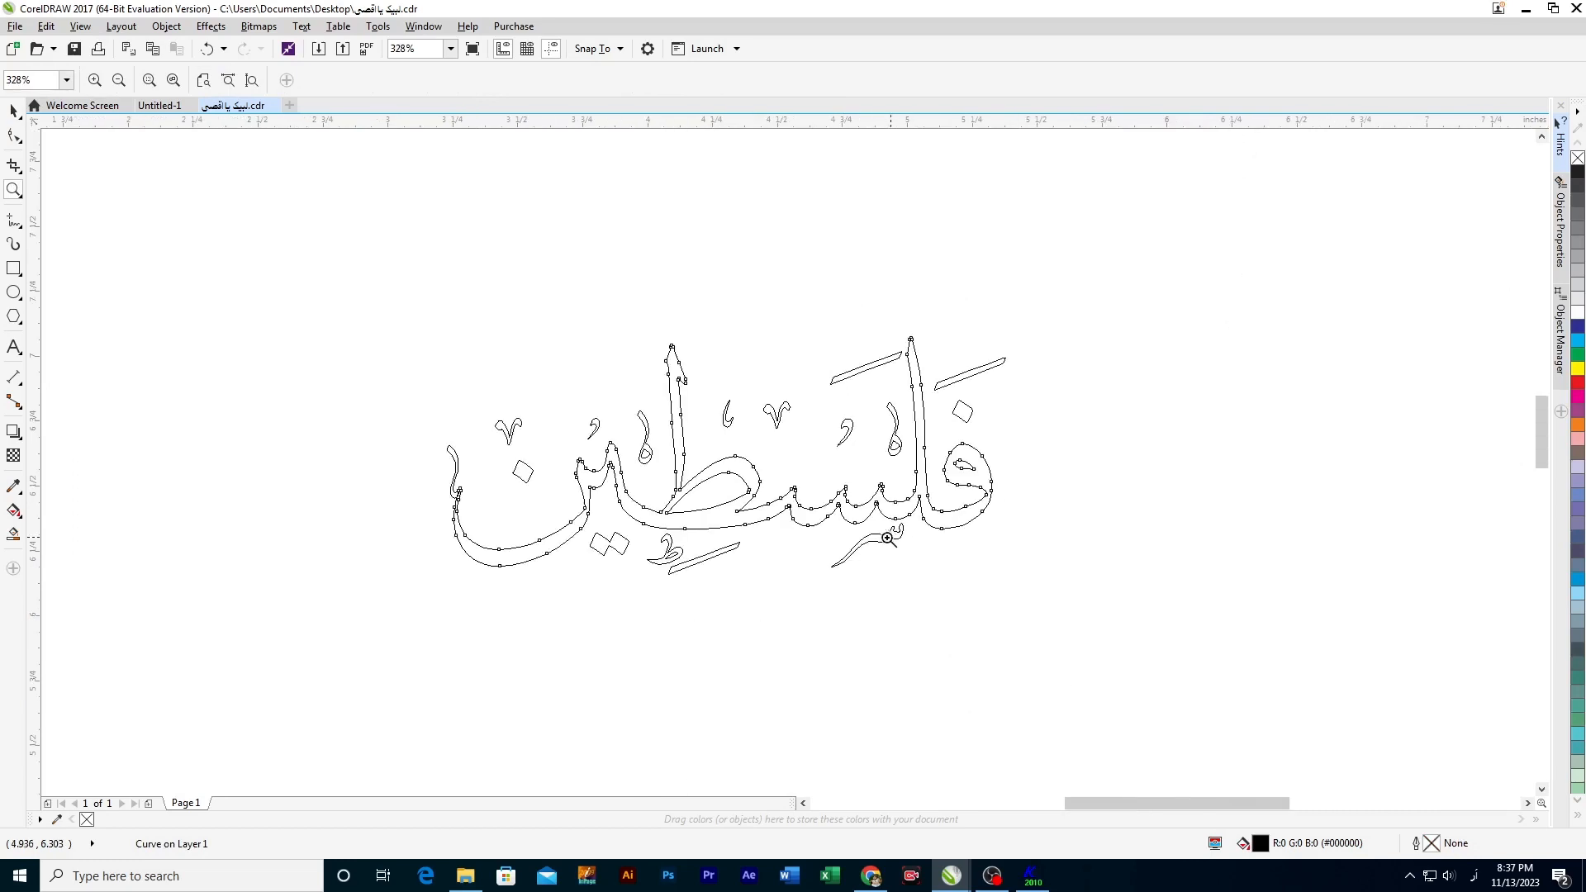
Step: Leave the wireframe view, group all the pieces of the finished word فلسطين and fill the group red
{"action": "left_click", "coordinate": [518, 633]}
{"action": "left_click_drag", "start_coordinate": [613, 612], "coordinate": [743, 610]}
{"action": "key", "text": "shift+F9"}
{"action": "left_click_drag", "start_coordinate": [1122, 343], "coordinate": [500, 646]}
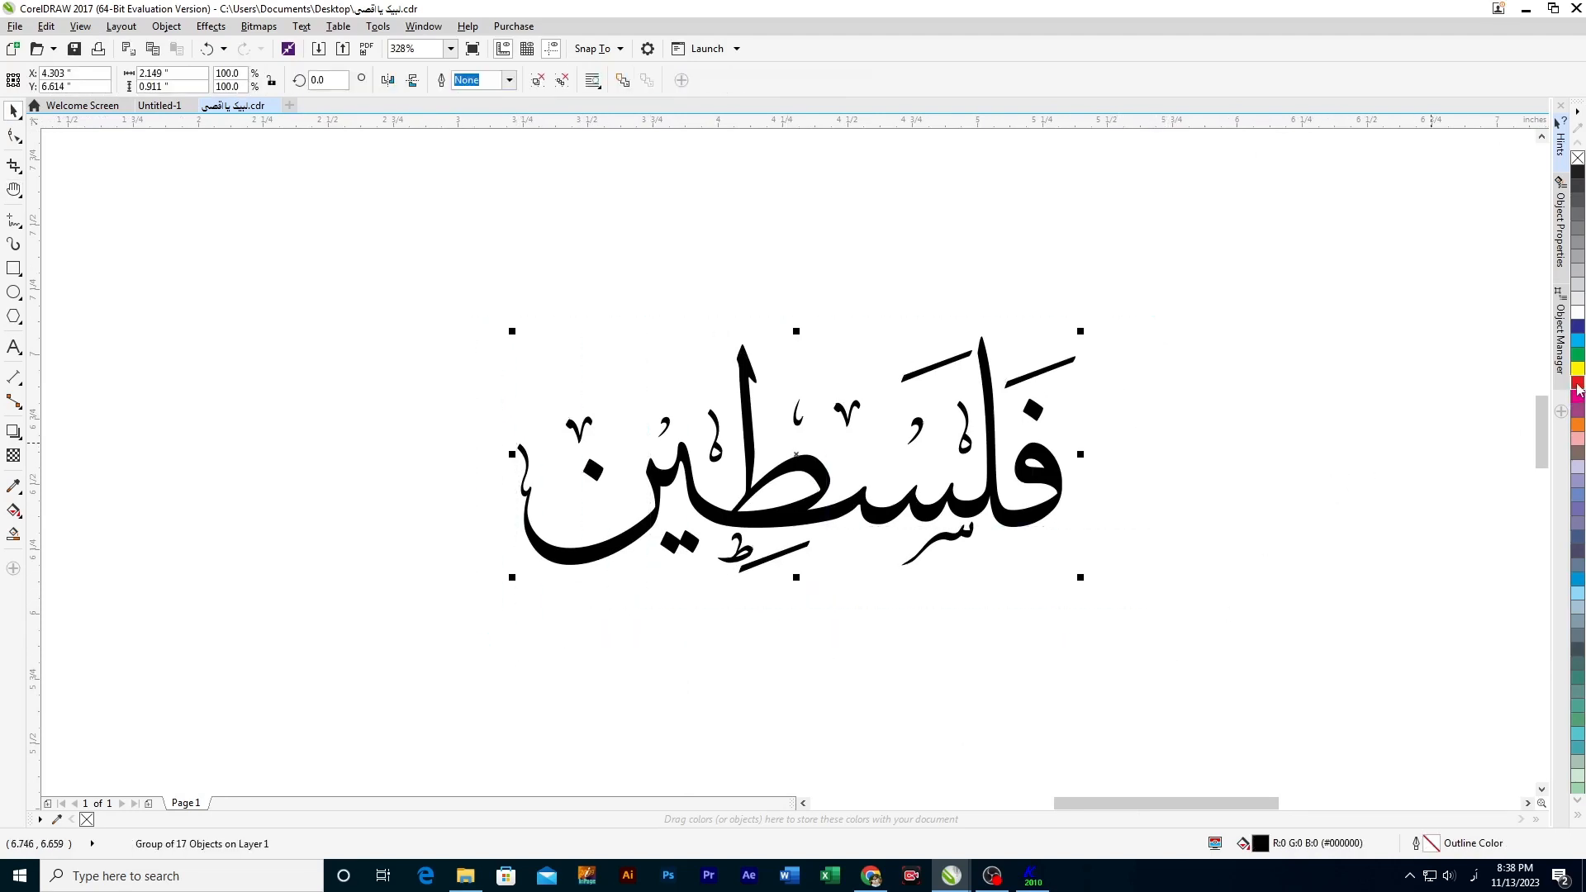
{"action": "left_click", "coordinate": [1578, 386]}
{"action": "left_click", "coordinate": [939, 601]}
Step: Display the phrase لبيك يا اقصى in wireframe view, framed on the joints between the letters of لبيك
{"action": "scroll", "coordinate": [922, 586], "scroll_direction": "down", "scroll_amount": 1}
{"action": "left_click_drag", "start_coordinate": [888, 604], "coordinate": [907, 443]}
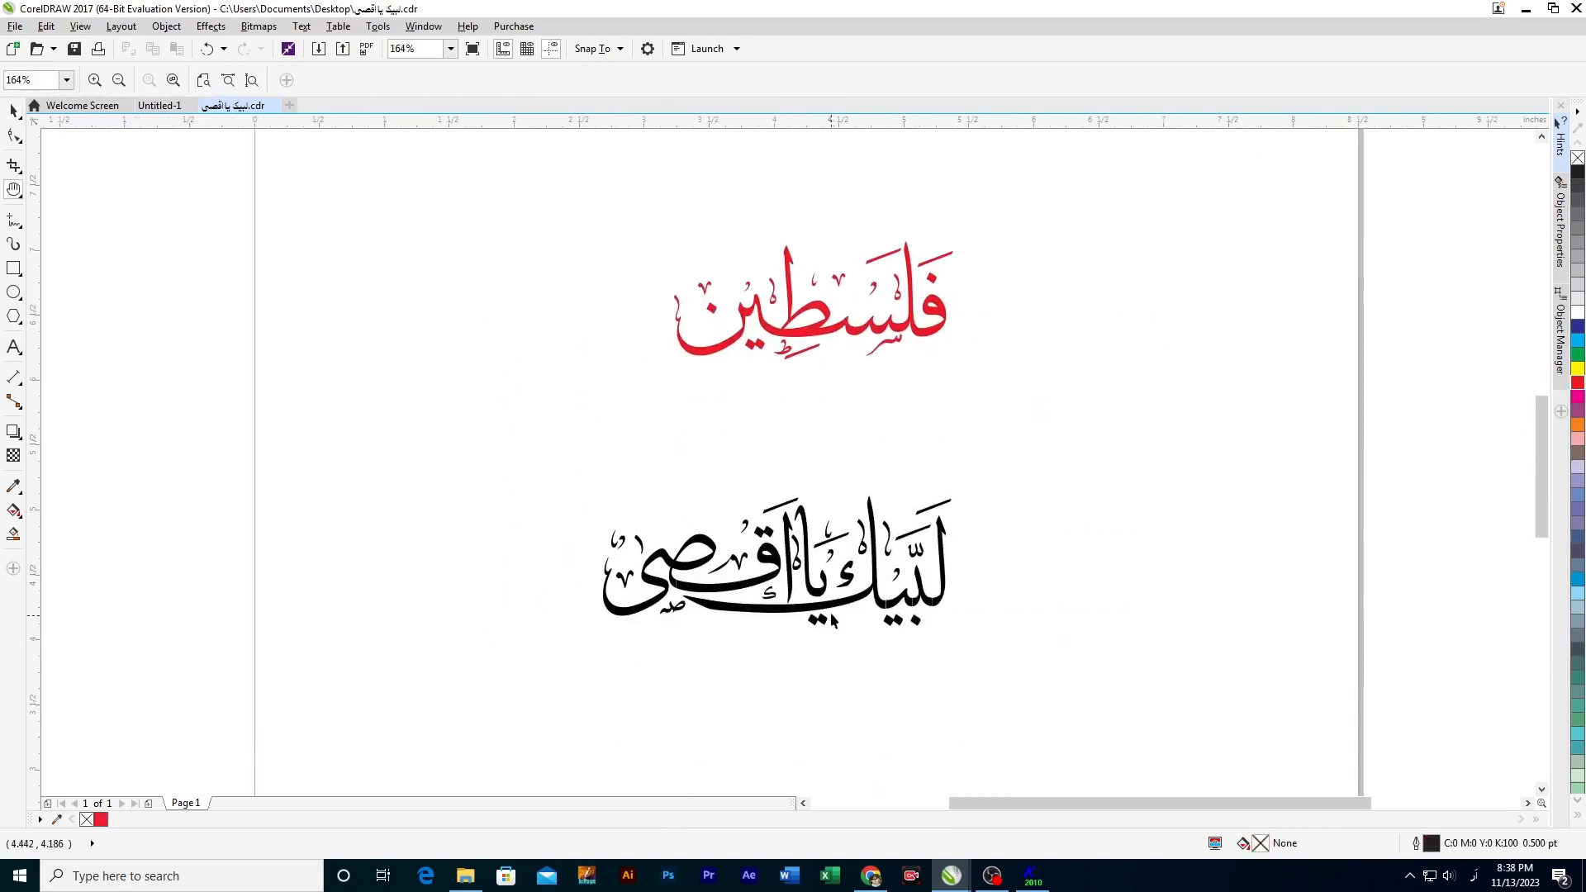
{"action": "key", "text": "z"}
{"action": "left_click", "coordinate": [835, 621]}
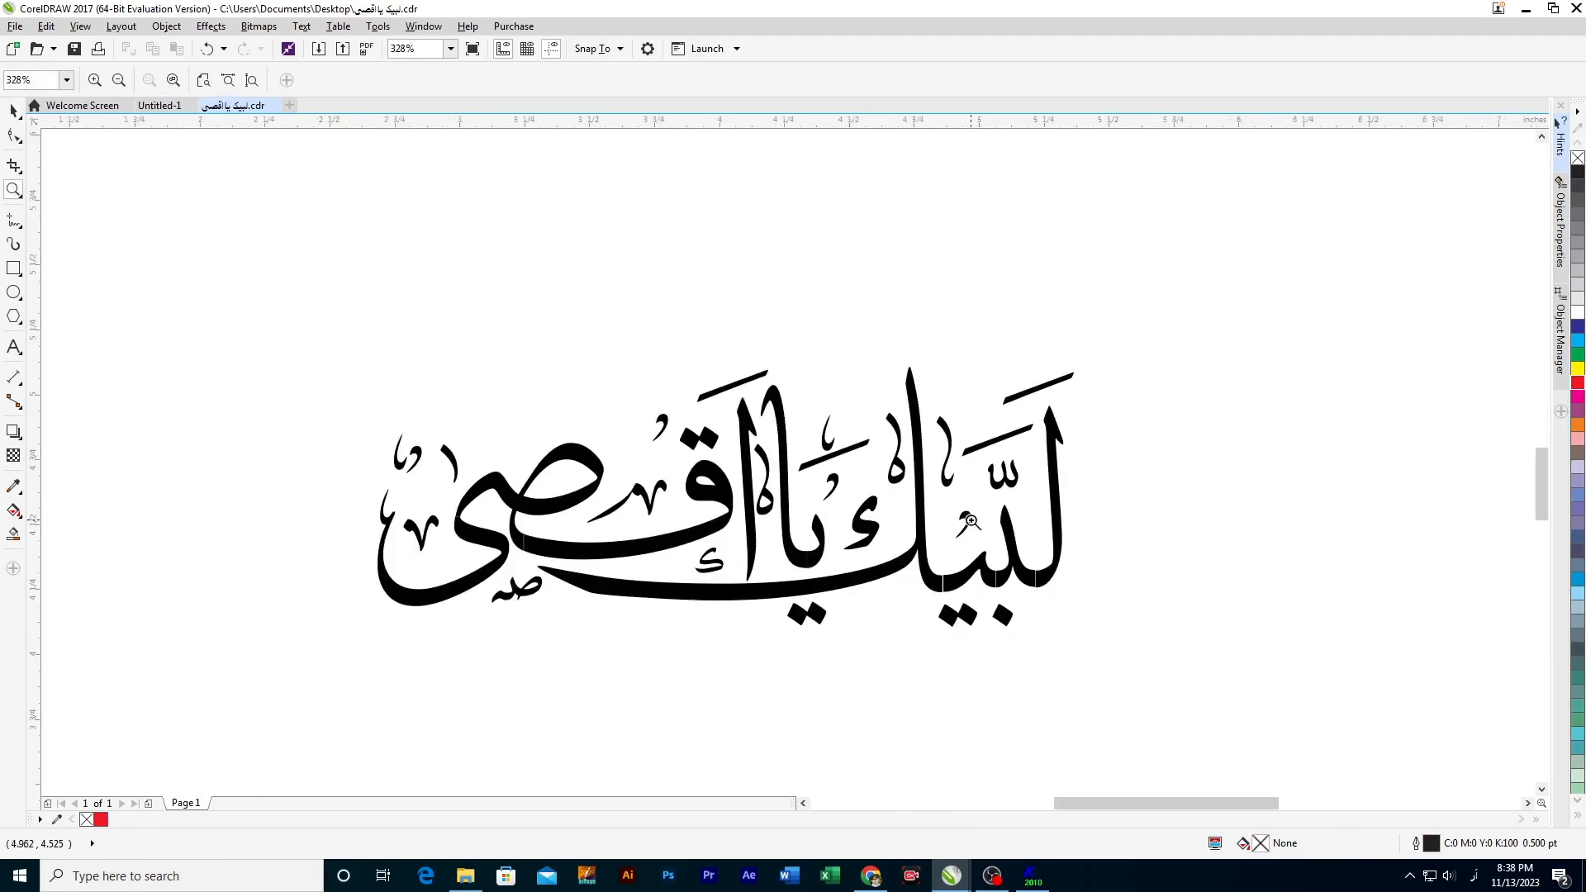
{"action": "left_click_drag", "start_coordinate": [971, 520], "coordinate": [1070, 616]}
{"action": "key", "text": "h"}
{"action": "left_click_drag", "start_coordinate": [922, 596], "coordinate": [921, 651]}
{"action": "key", "text": "space"}
{"action": "key", "text": "shift+F9"}
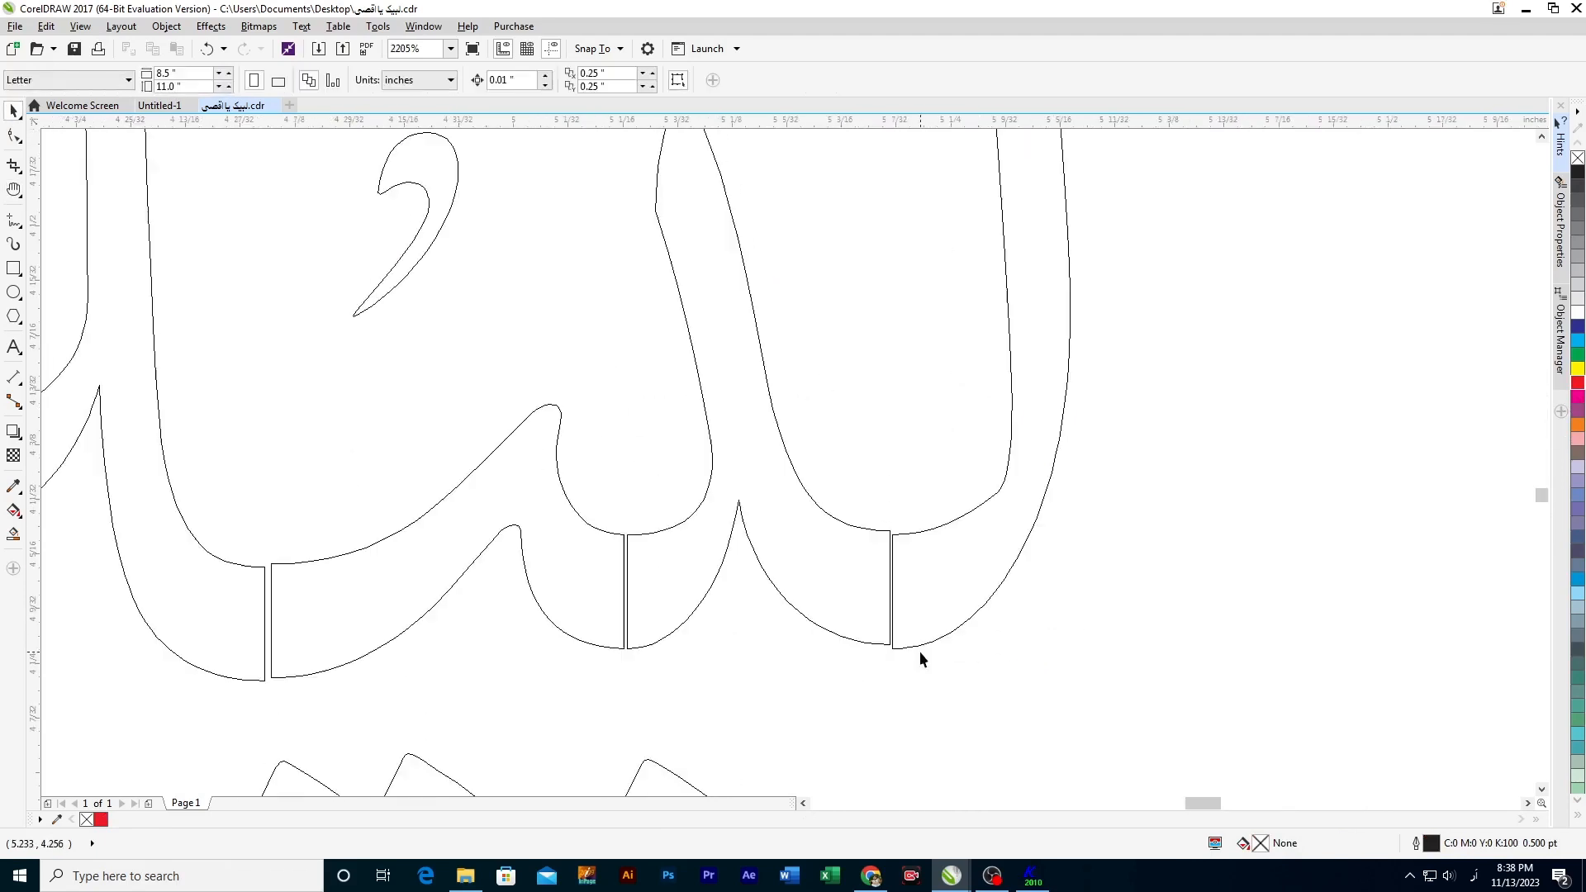
Step: Move the first ل piece of لبيك so its bottom node meets the end corner of the ب piece
{"action": "key", "text": "z"}
{"action": "left_click_drag", "start_coordinate": [867, 520], "coordinate": [949, 648]}
{"action": "key", "text": "h"}
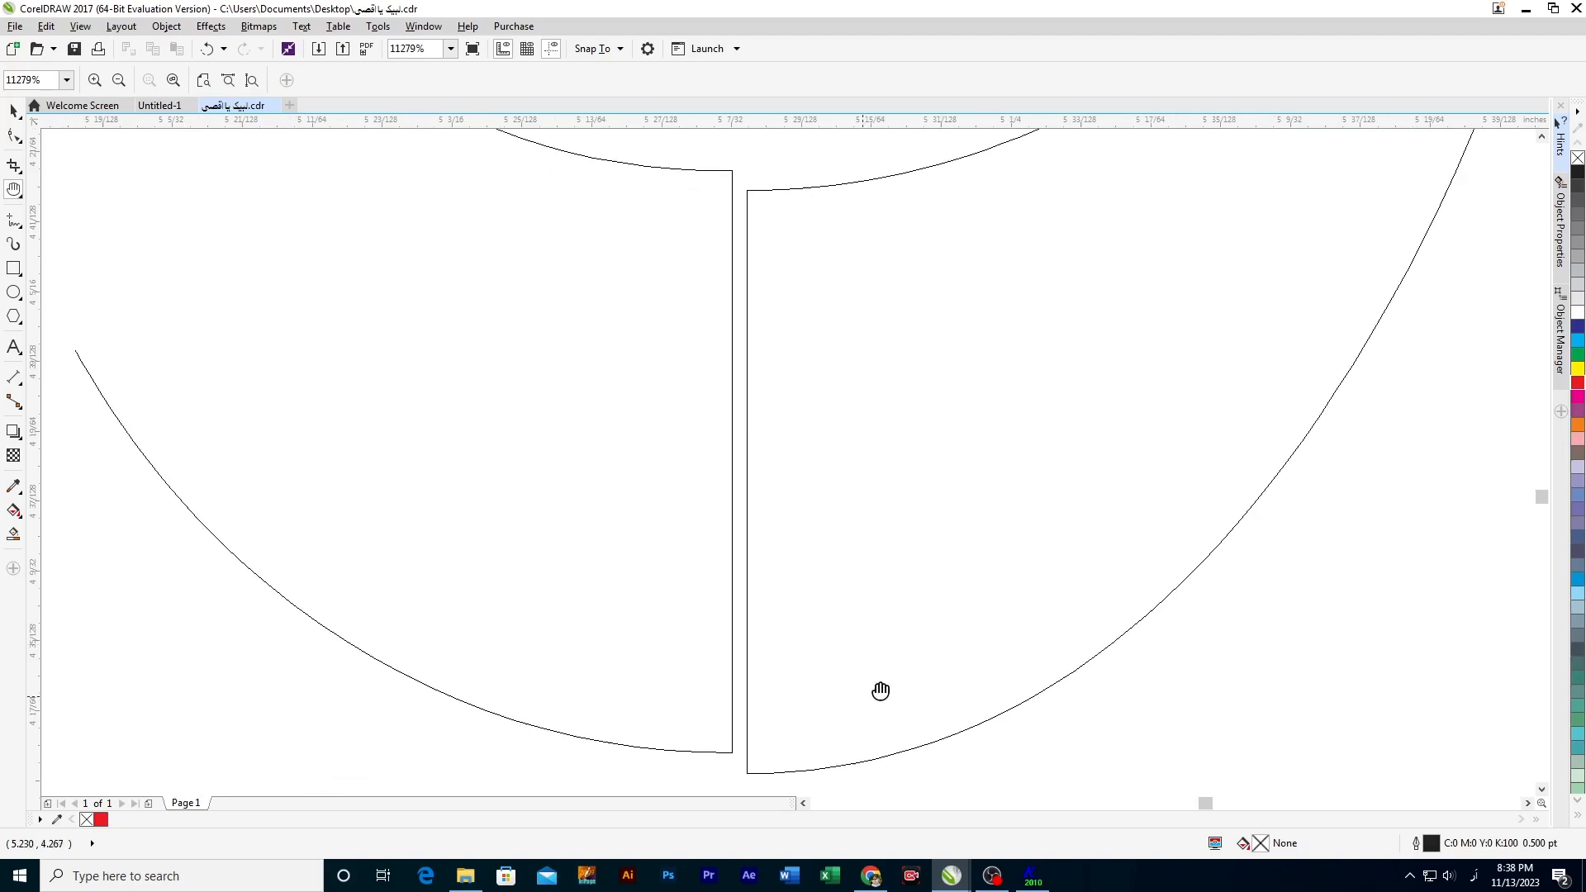
{"action": "left_click_drag", "start_coordinate": [880, 691], "coordinate": [912, 651]}
{"action": "key", "text": "space"}
{"action": "left_click", "coordinate": [781, 732]}
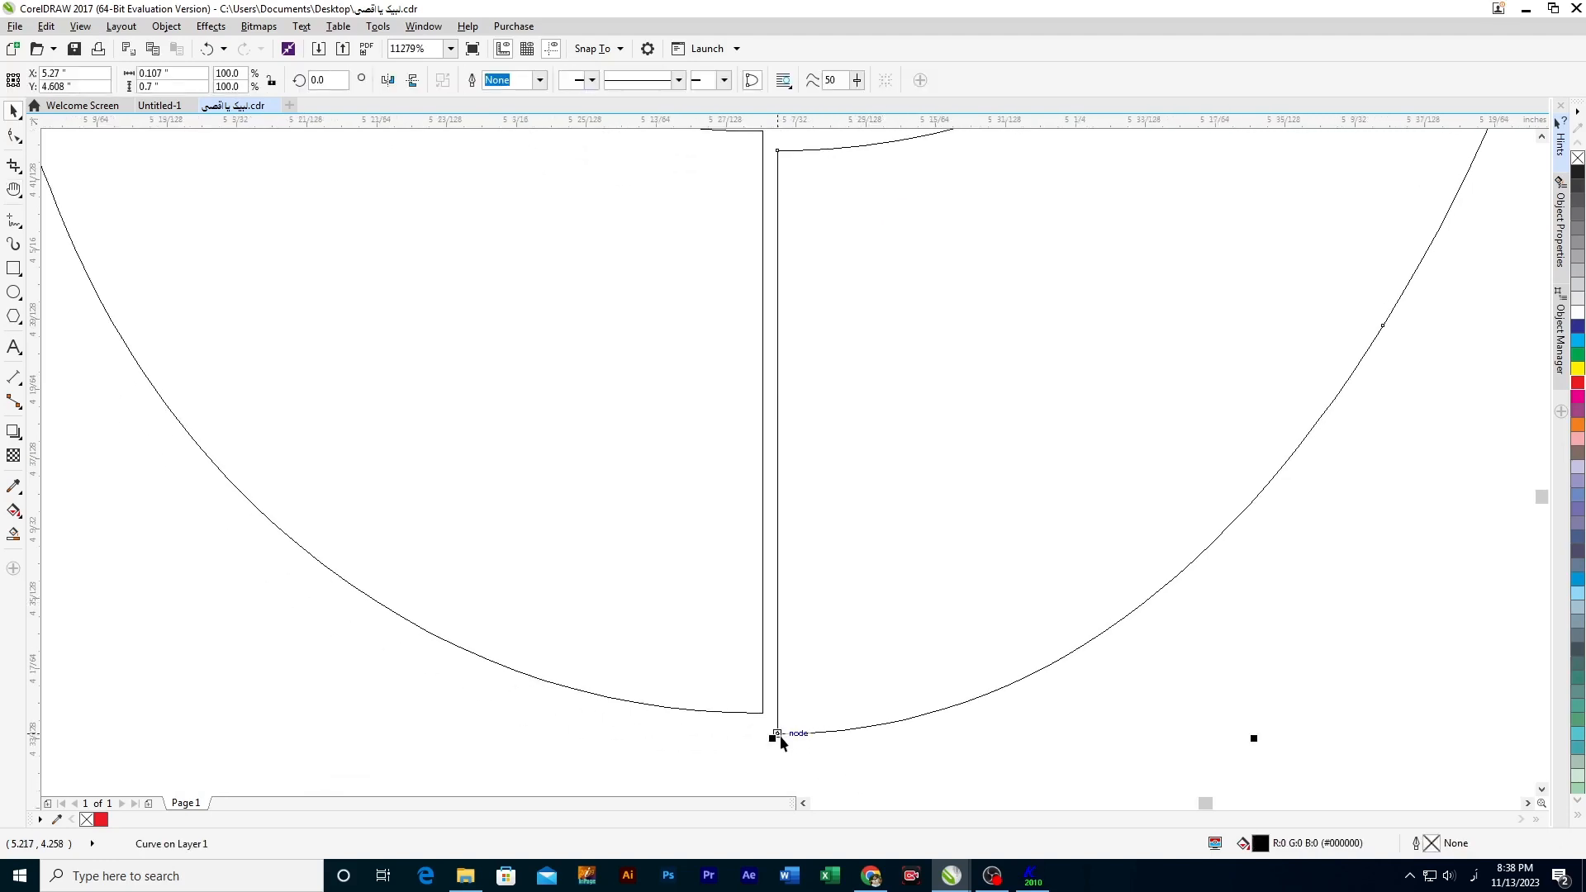
{"action": "left_click_drag", "start_coordinate": [779, 733], "coordinate": [763, 713]}
{"action": "left_click", "coordinate": [760, 737]}
Step: Reshape the upper end node of the ب piece so it meets the top corner of the ل piece
{"action": "key", "text": "z"}
{"action": "right_click", "coordinate": [782, 391]}
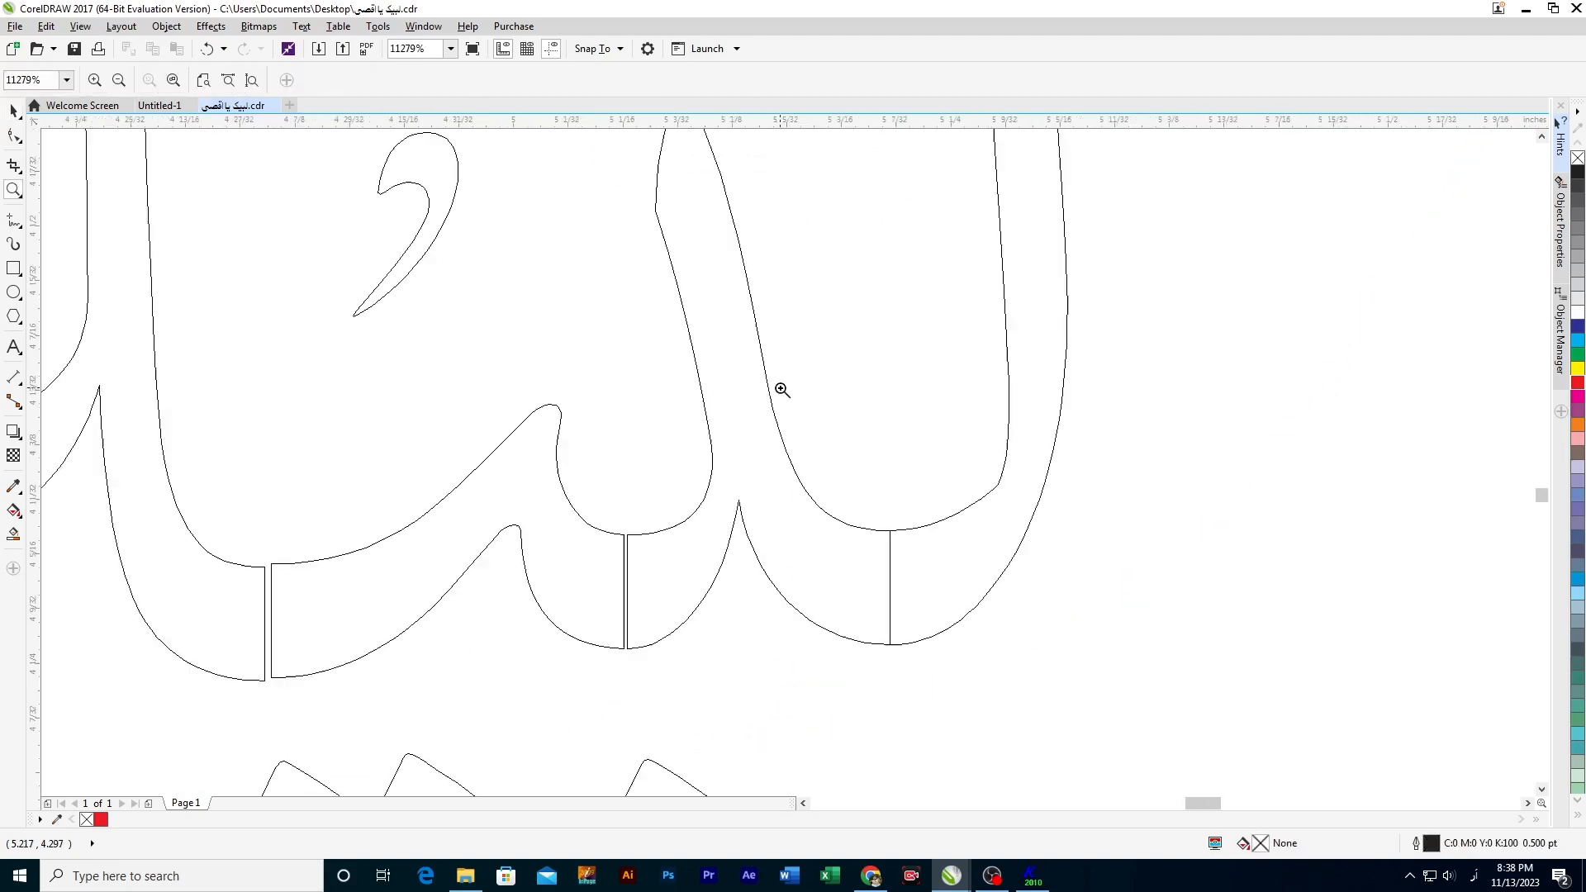
{"action": "key", "text": "h"}
{"action": "key", "text": "z"}
{"action": "left_click_drag", "start_coordinate": [870, 498], "coordinate": [943, 564]}
{"action": "key", "text": "h"}
{"action": "left_click_drag", "start_coordinate": [804, 619], "coordinate": [889, 627]}
{"action": "key", "text": "space"}
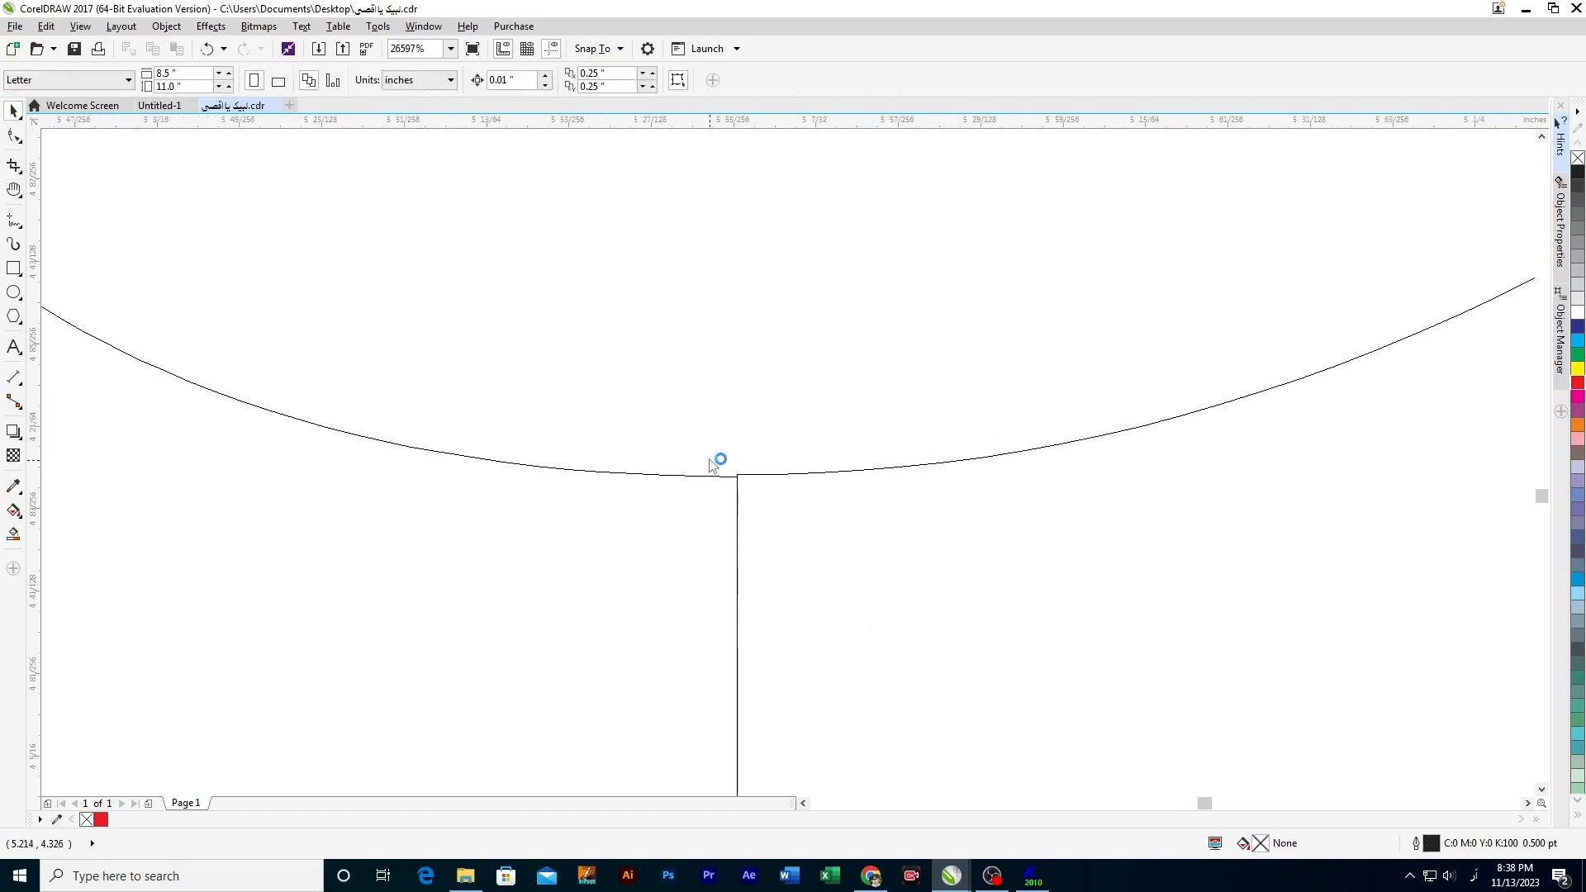
{"action": "key", "text": "z"}
{"action": "left_click_drag", "start_coordinate": [713, 444], "coordinate": [733, 550]}
{"action": "key", "text": "h"}
{"action": "key", "text": "space"}
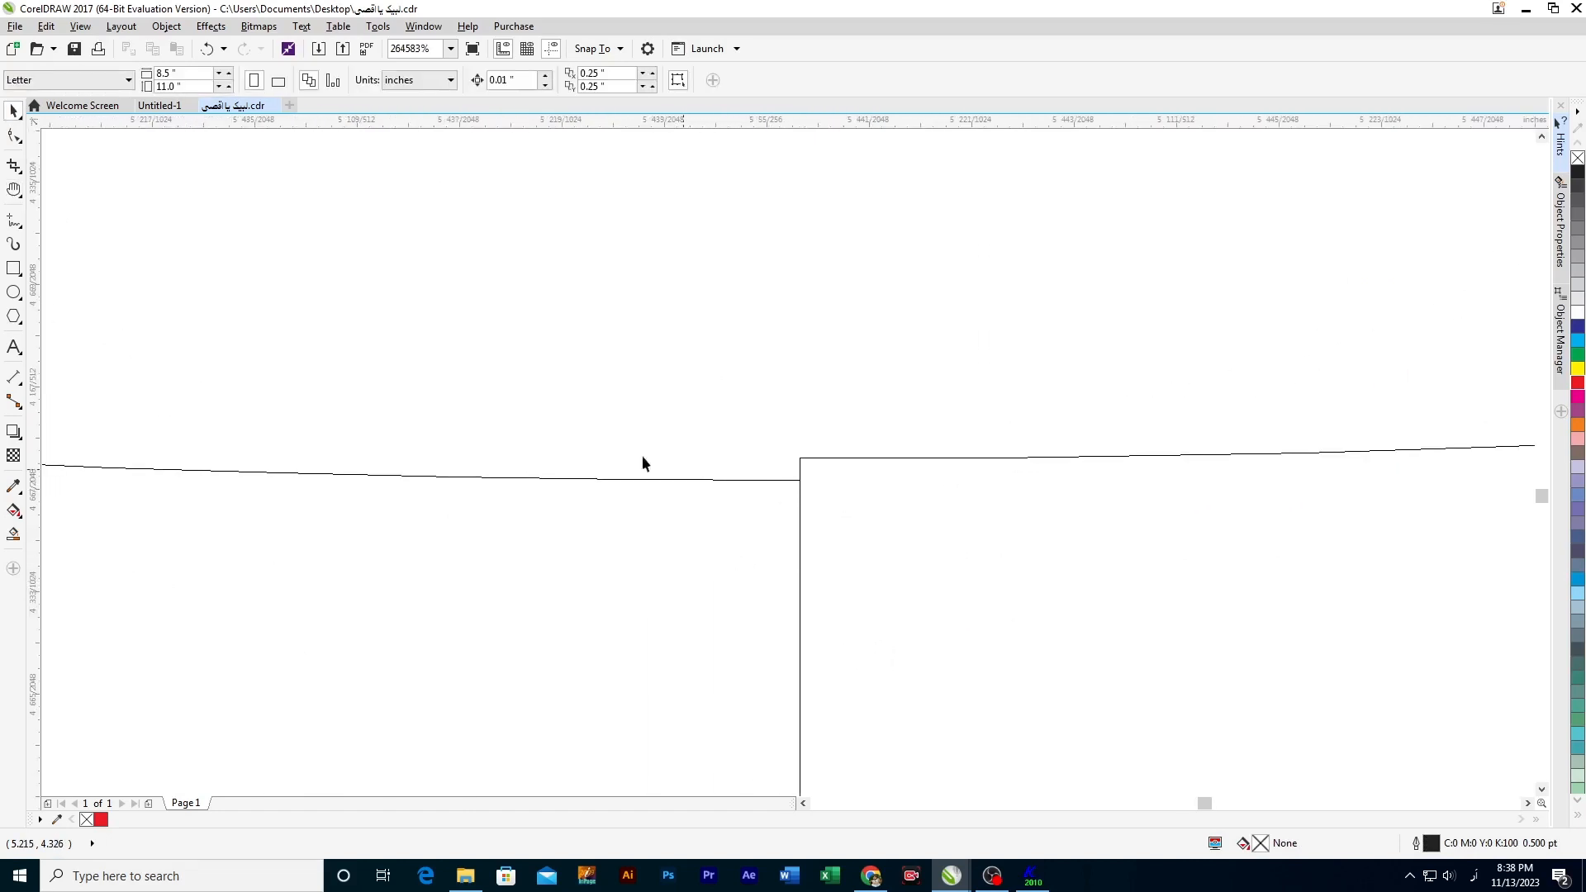
{"action": "left_click", "coordinate": [21, 142]}
{"action": "left_click", "coordinate": [769, 482]}
{"action": "left_click", "coordinate": [773, 484]}
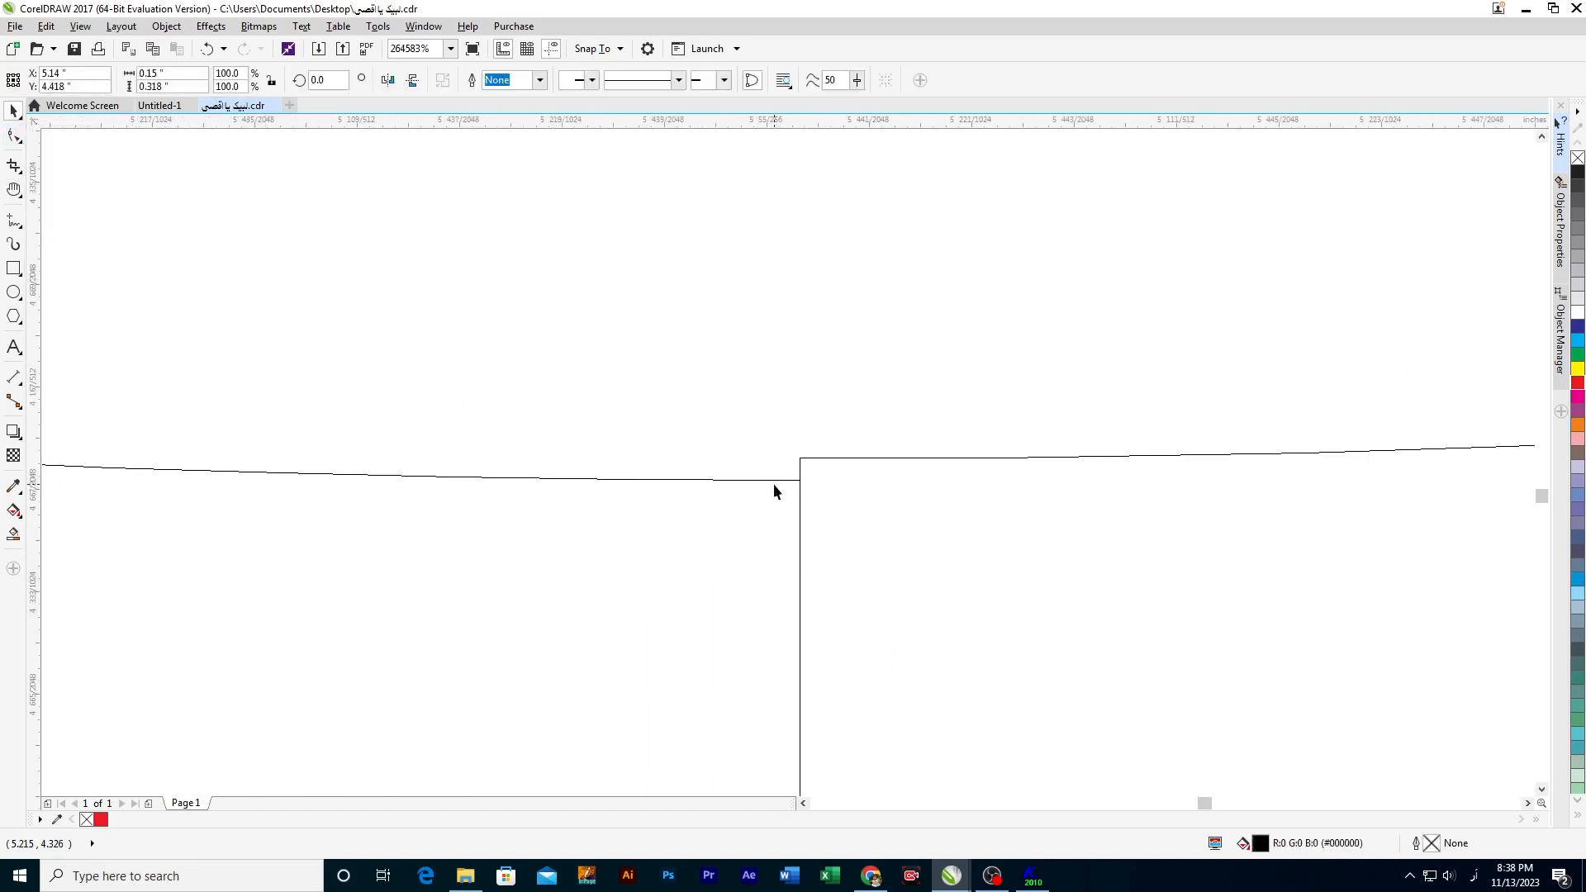
{"action": "left_click", "coordinate": [13, 136]}
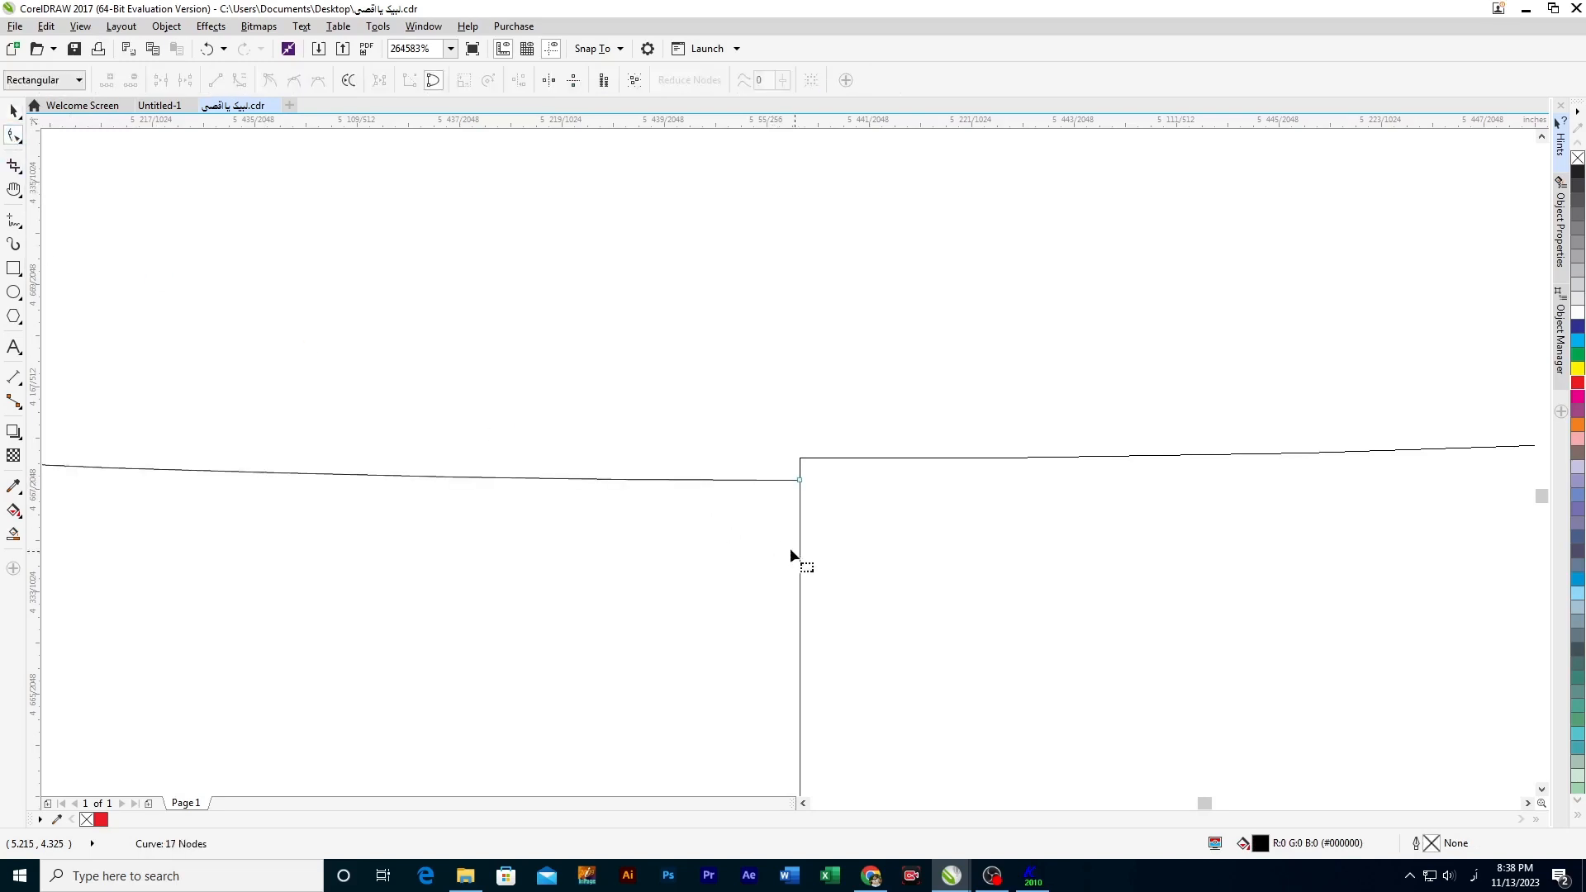
{"action": "left_click_drag", "start_coordinate": [800, 481], "coordinate": [734, 502]}
{"action": "key", "text": "space"}
Step: Select the ل and ب pieces together and weld them into one curve
{"action": "left_click", "coordinate": [813, 442]}
{"action": "scroll", "coordinate": [734, 502], "scroll_direction": "down", "scroll_amount": 10}
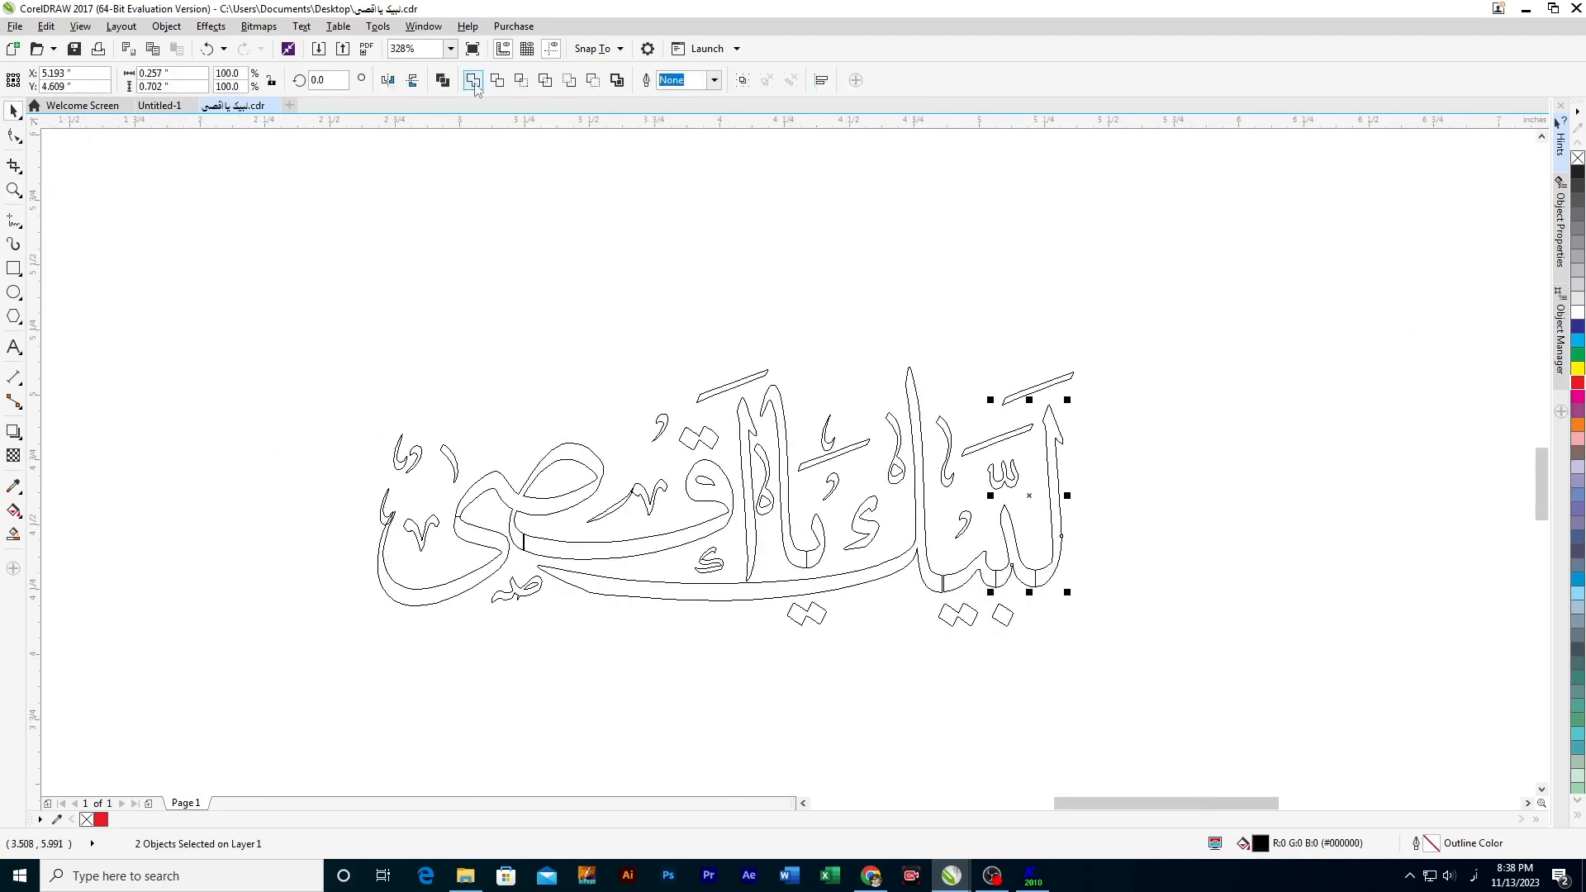
{"action": "left_click", "coordinate": [472, 80]}
Step: Move the welded لب curve so its lower end node meets the bottom corner of the ي piece
{"action": "key", "text": "h"}
{"action": "scroll", "coordinate": [1016, 599], "scroll_direction": "up", "scroll_amount": 4}
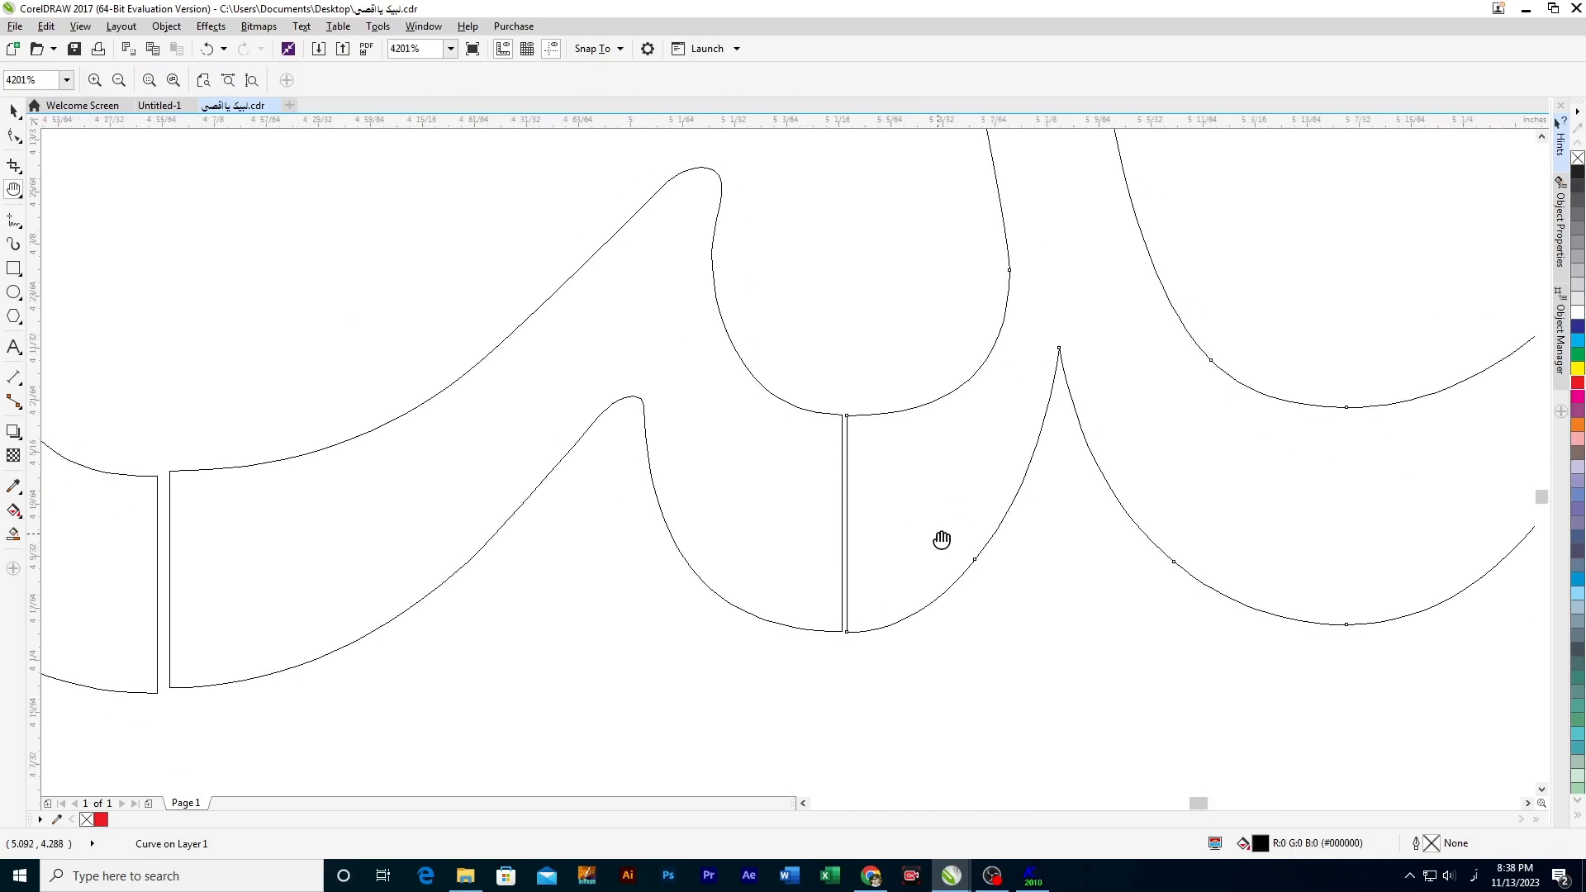
{"action": "key", "text": "z"}
{"action": "left_click_drag", "start_coordinate": [811, 581], "coordinate": [946, 678]}
{"action": "key", "text": "h"}
{"action": "left_click_drag", "start_coordinate": [766, 612], "coordinate": [1032, 709]}
{"action": "key", "text": "space"}
{"action": "left_click", "coordinate": [876, 695]}
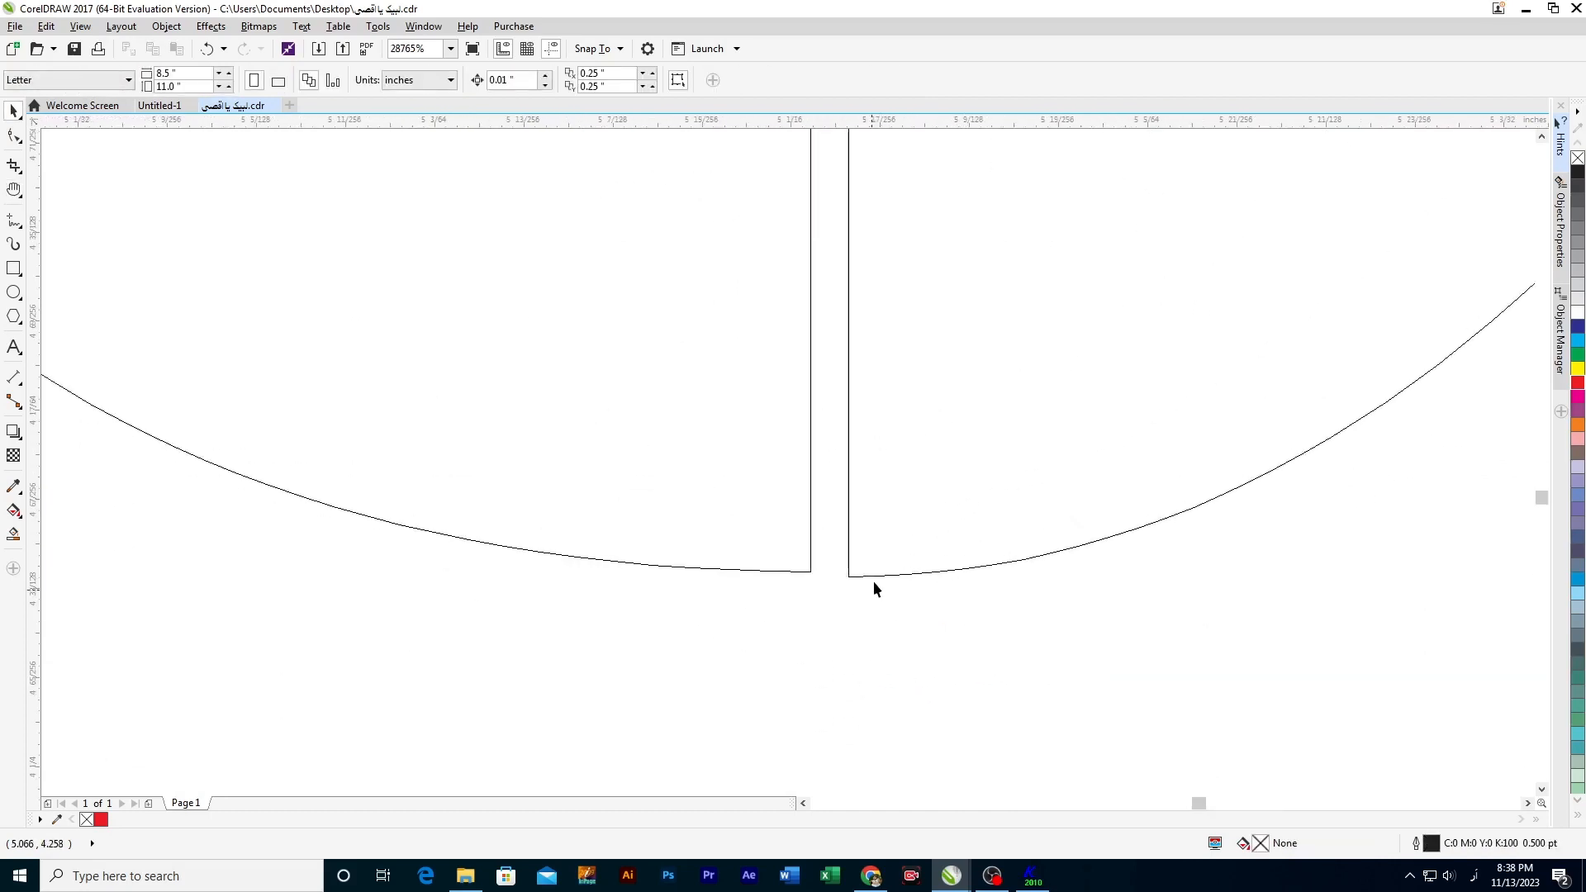
{"action": "left_click", "coordinate": [850, 577]}
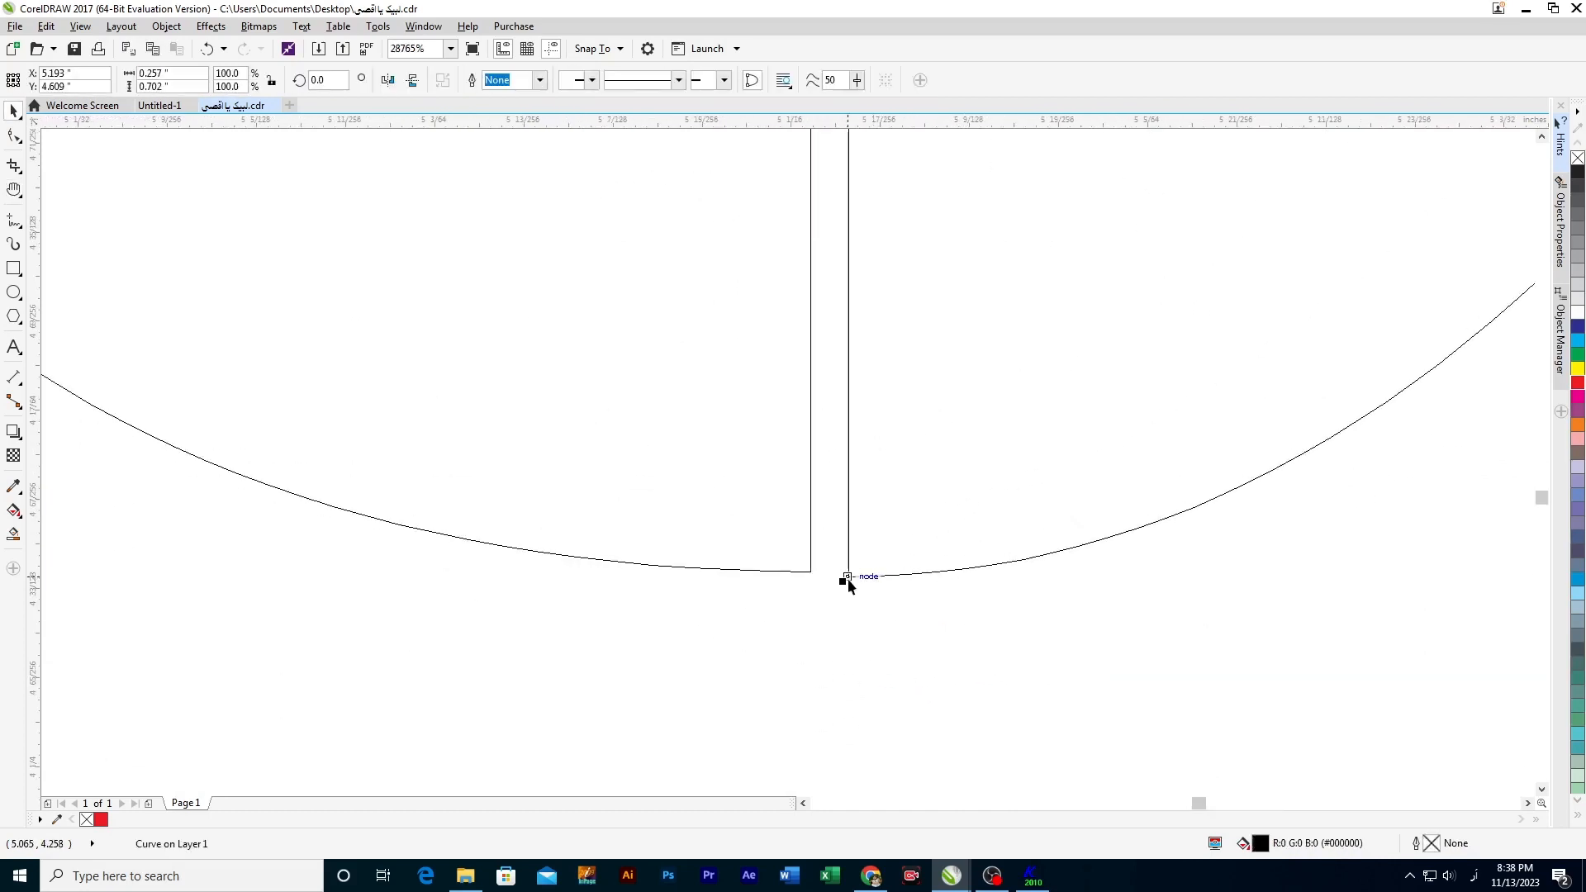
{"action": "left_click_drag", "start_coordinate": [847, 578], "coordinate": [816, 582]}
Step: Select the welded لب curve and the ي piece together and weld them into one curve
{"action": "key", "text": "z"}
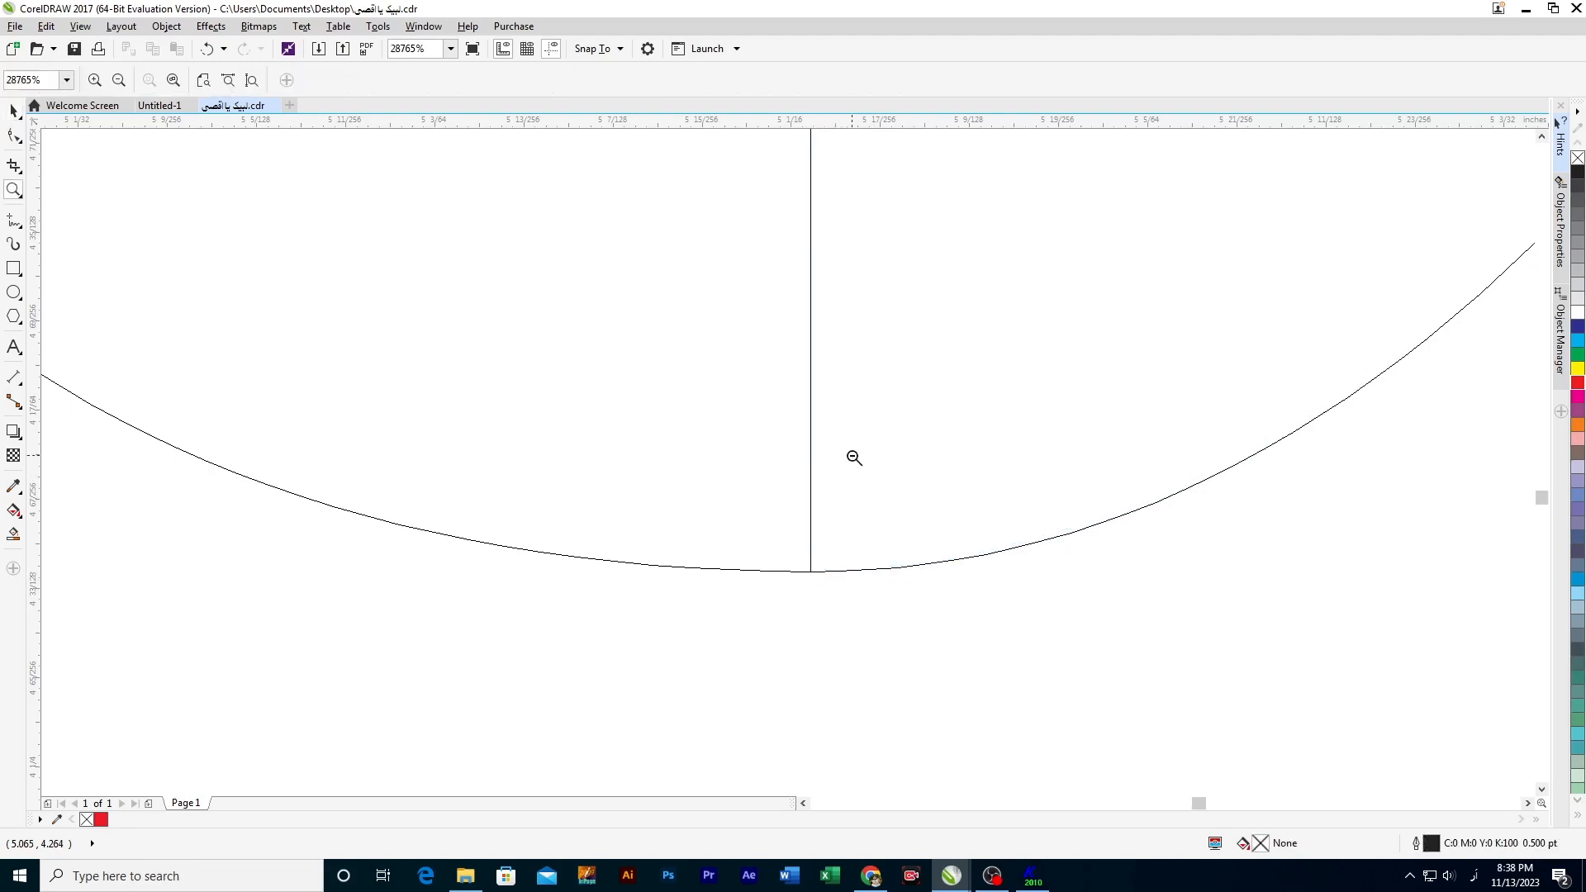
{"action": "scroll", "coordinate": [853, 454], "scroll_direction": "down", "scroll_amount": 3}
{"action": "left_click_drag", "start_coordinate": [819, 378], "coordinate": [873, 449]}
{"action": "key", "text": "h"}
{"action": "key", "text": "space"}
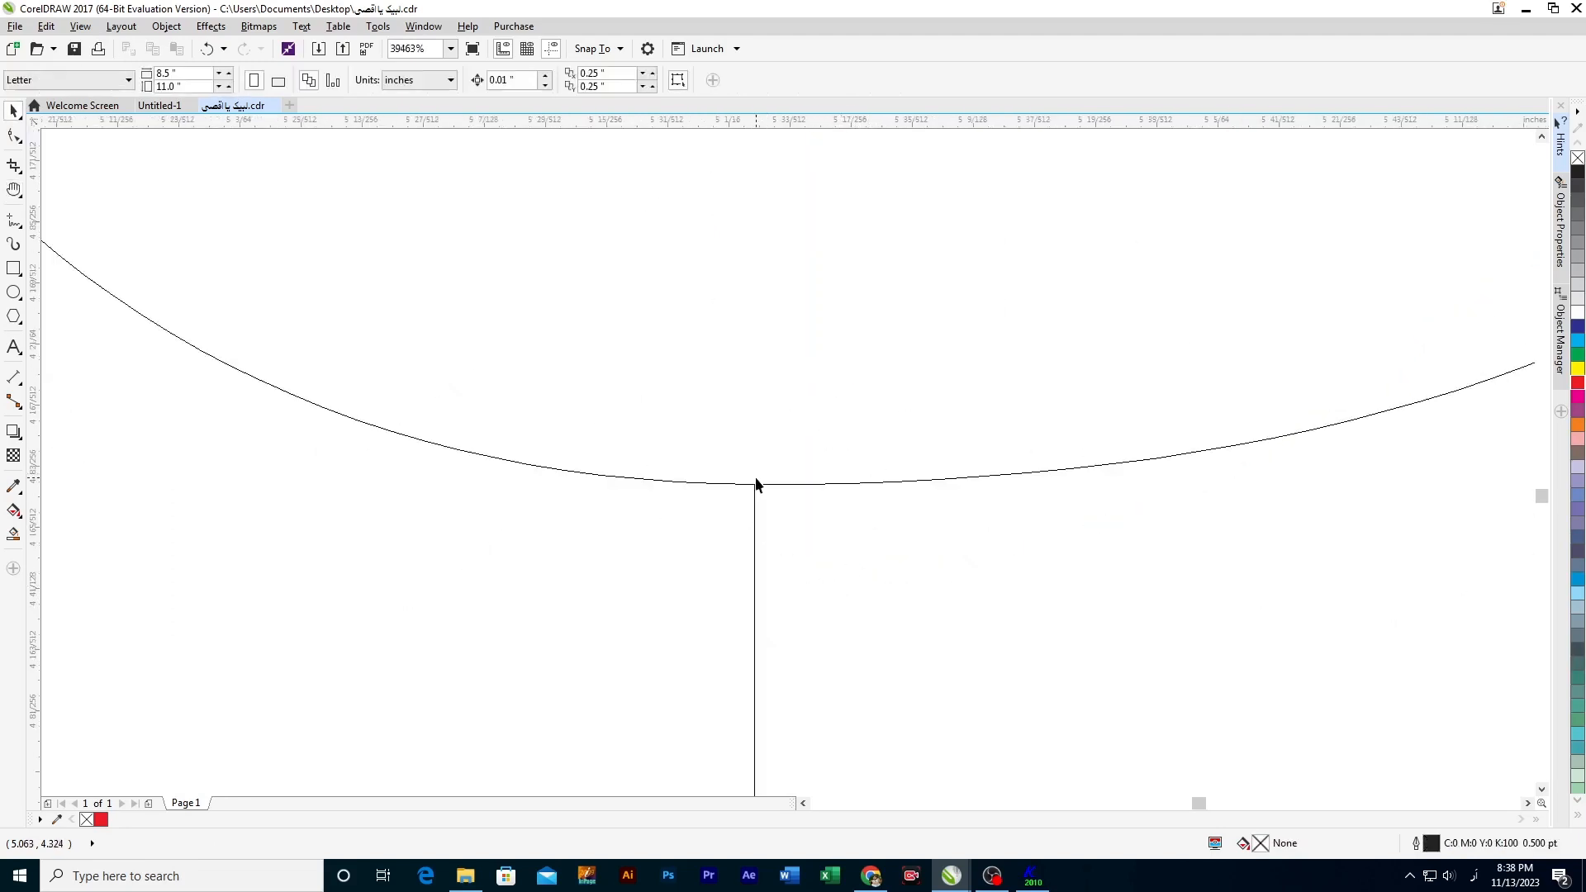
{"action": "key", "text": "ctrl+a"}
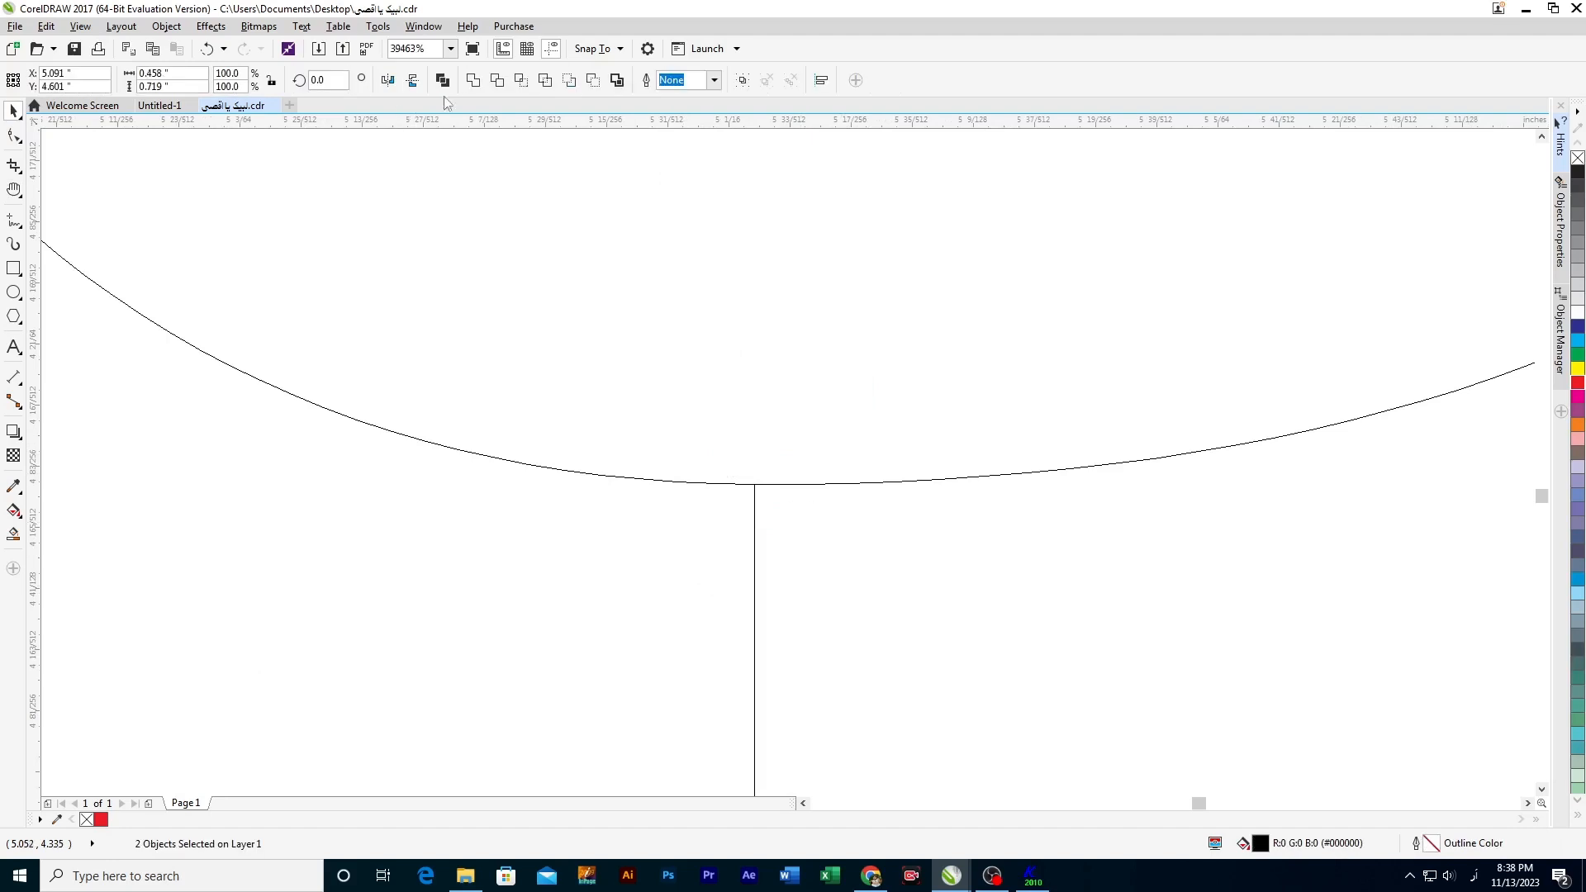
{"action": "left_click", "coordinate": [471, 81]}
Step: Move the welded لبي curve so its lower end node meets the bottom corner of the ك piece
{"action": "key", "text": "z"}
{"action": "right_click", "coordinate": [691, 591]}
{"action": "key", "text": "h"}
{"action": "left_click_drag", "start_coordinate": [460, 673], "coordinate": [852, 614]}
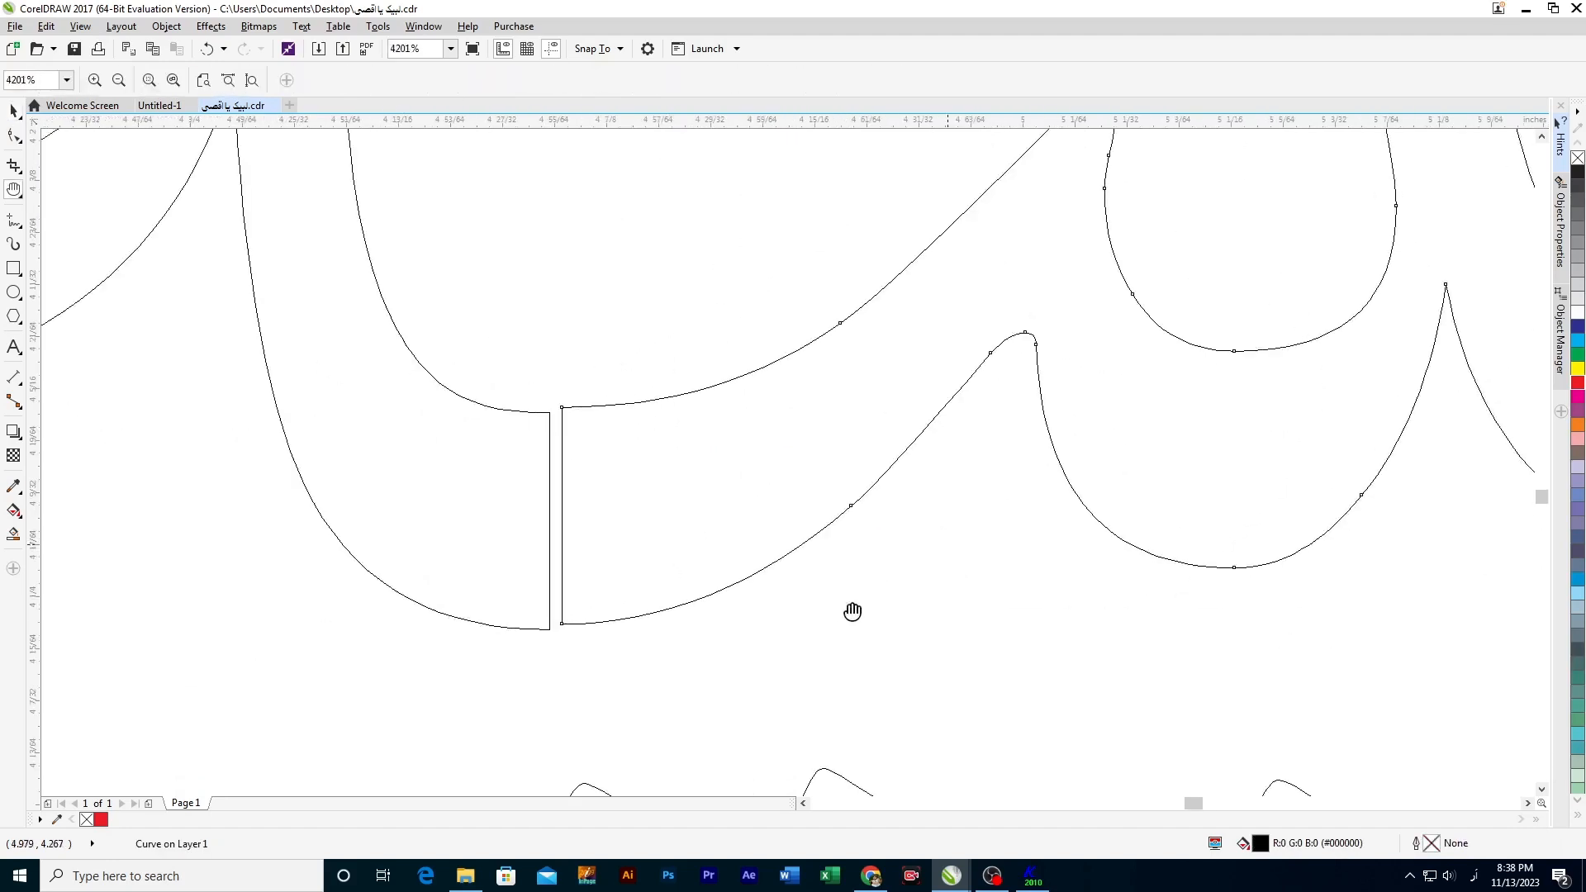
{"action": "key", "text": "space"}
{"action": "left_click", "coordinate": [586, 657]}
{"action": "key", "text": "z"}
{"action": "left_click_drag", "start_coordinate": [488, 591], "coordinate": [612, 651]}
{"action": "key", "text": "space"}
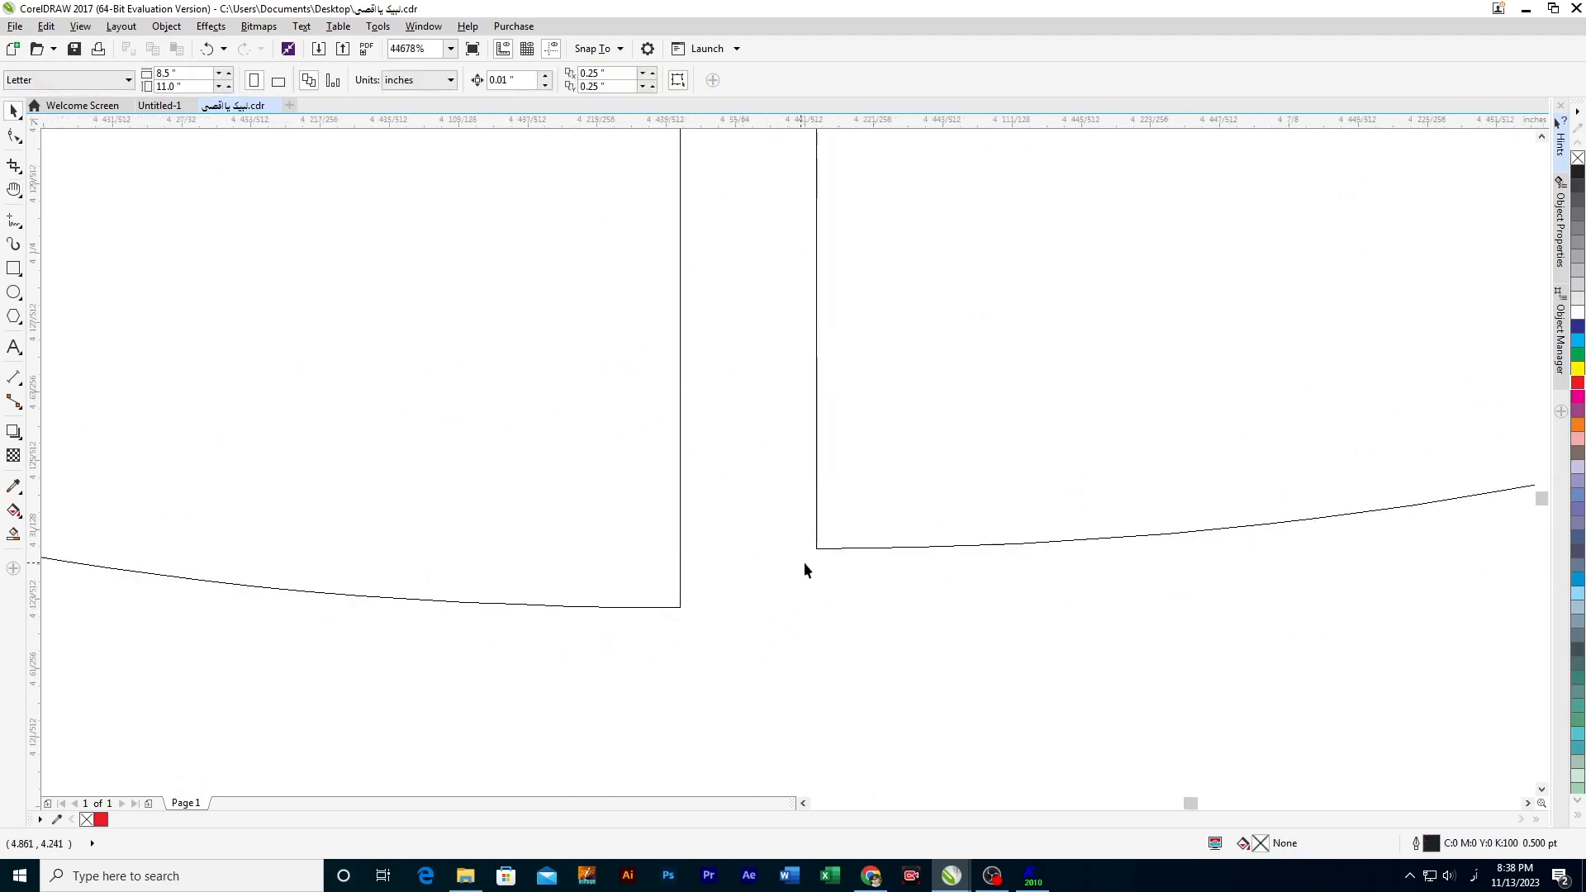
{"action": "left_click", "coordinate": [822, 548]}
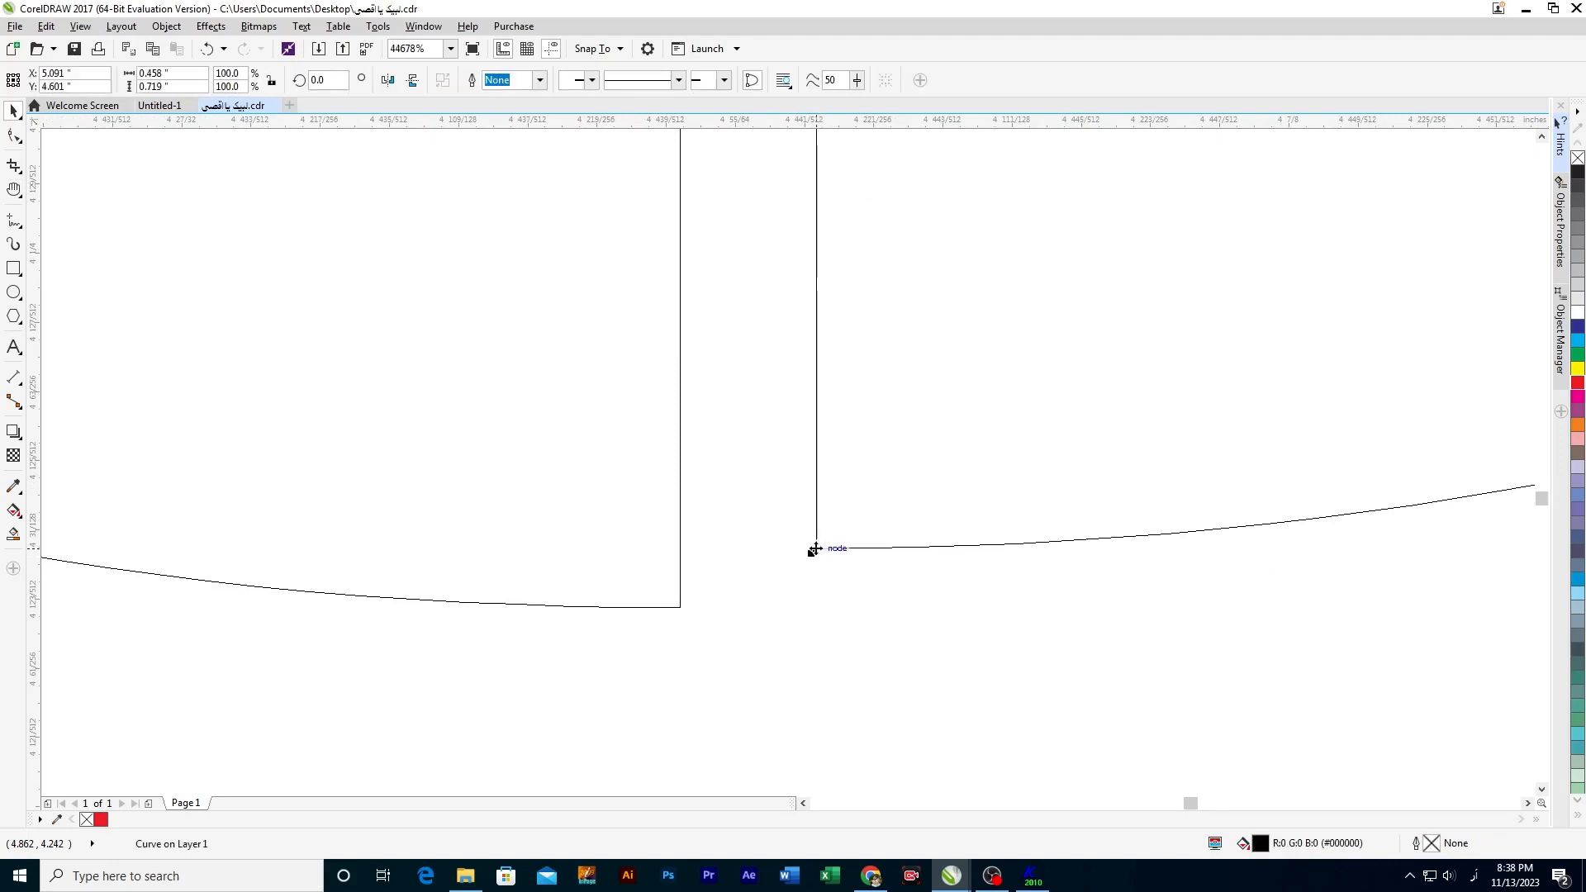
{"action": "left_click_drag", "start_coordinate": [815, 549], "coordinate": [681, 608]}
Step: Select the لبي curve and the ك piece together and weld them into one curve
{"action": "key", "text": "z"}
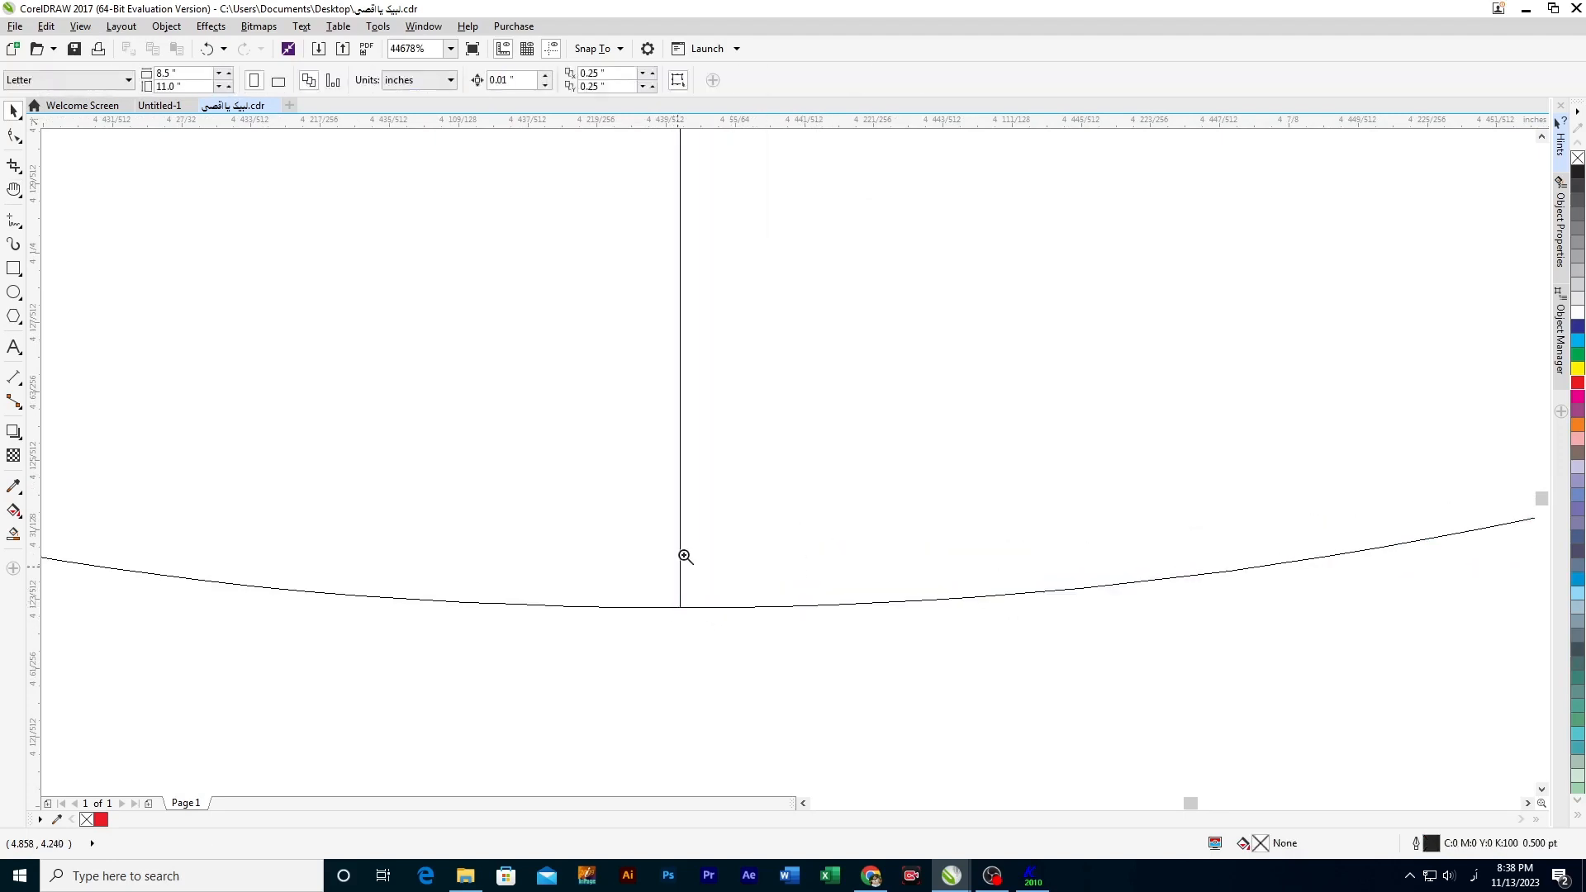
{"action": "right_click", "coordinate": [769, 460]}
{"action": "left_click_drag", "start_coordinate": [506, 393], "coordinate": [718, 488]}
{"action": "key", "text": "h"}
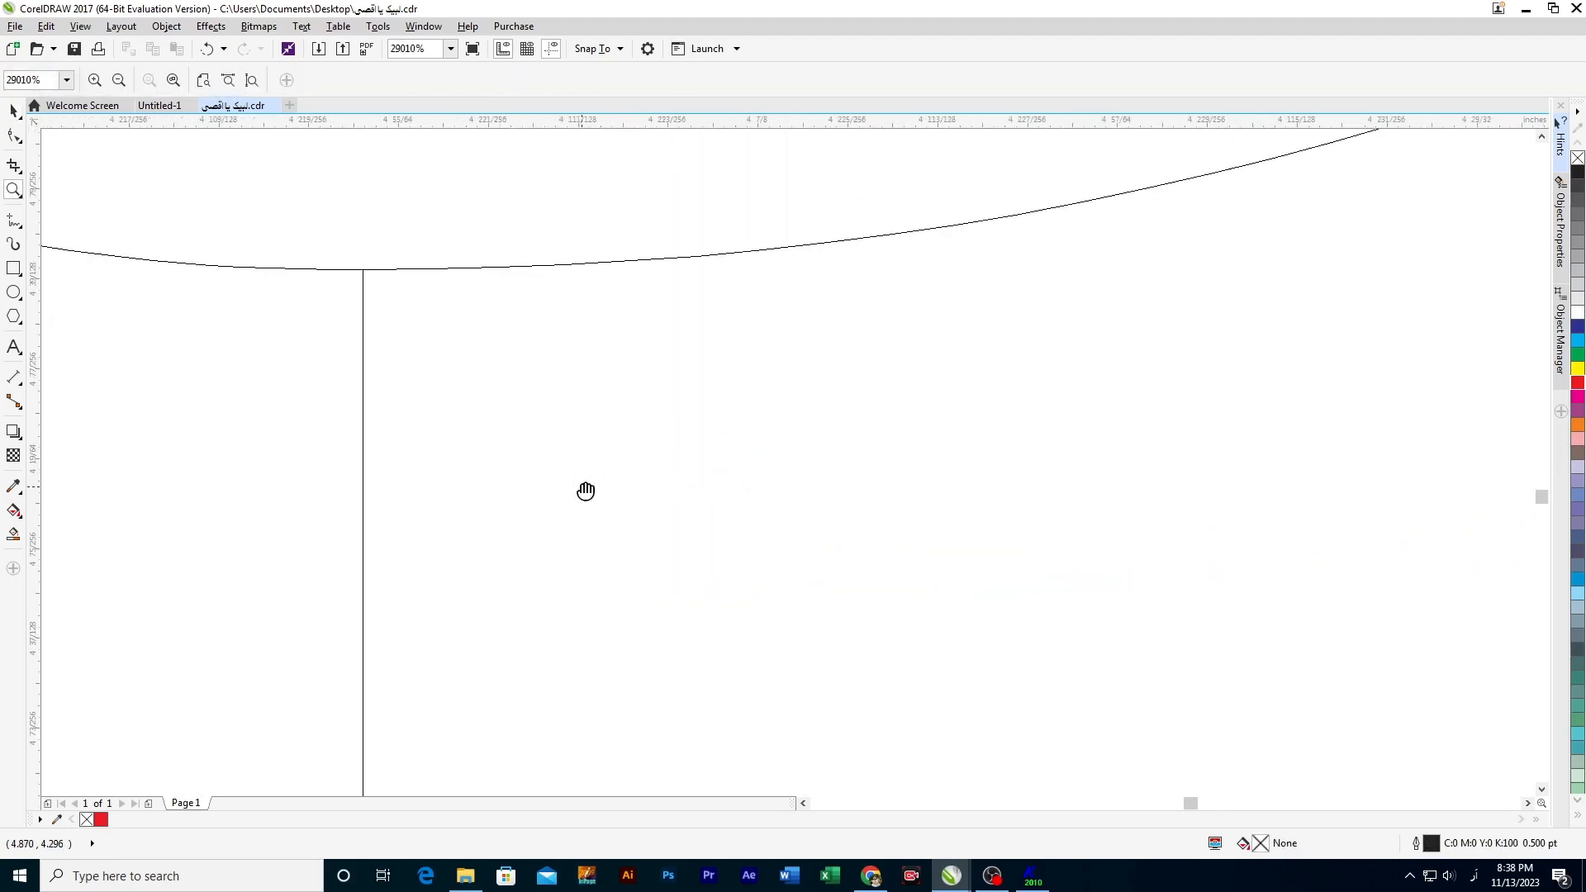
{"action": "left_click_drag", "start_coordinate": [584, 493], "coordinate": [836, 553]}
{"action": "key", "text": "space"}
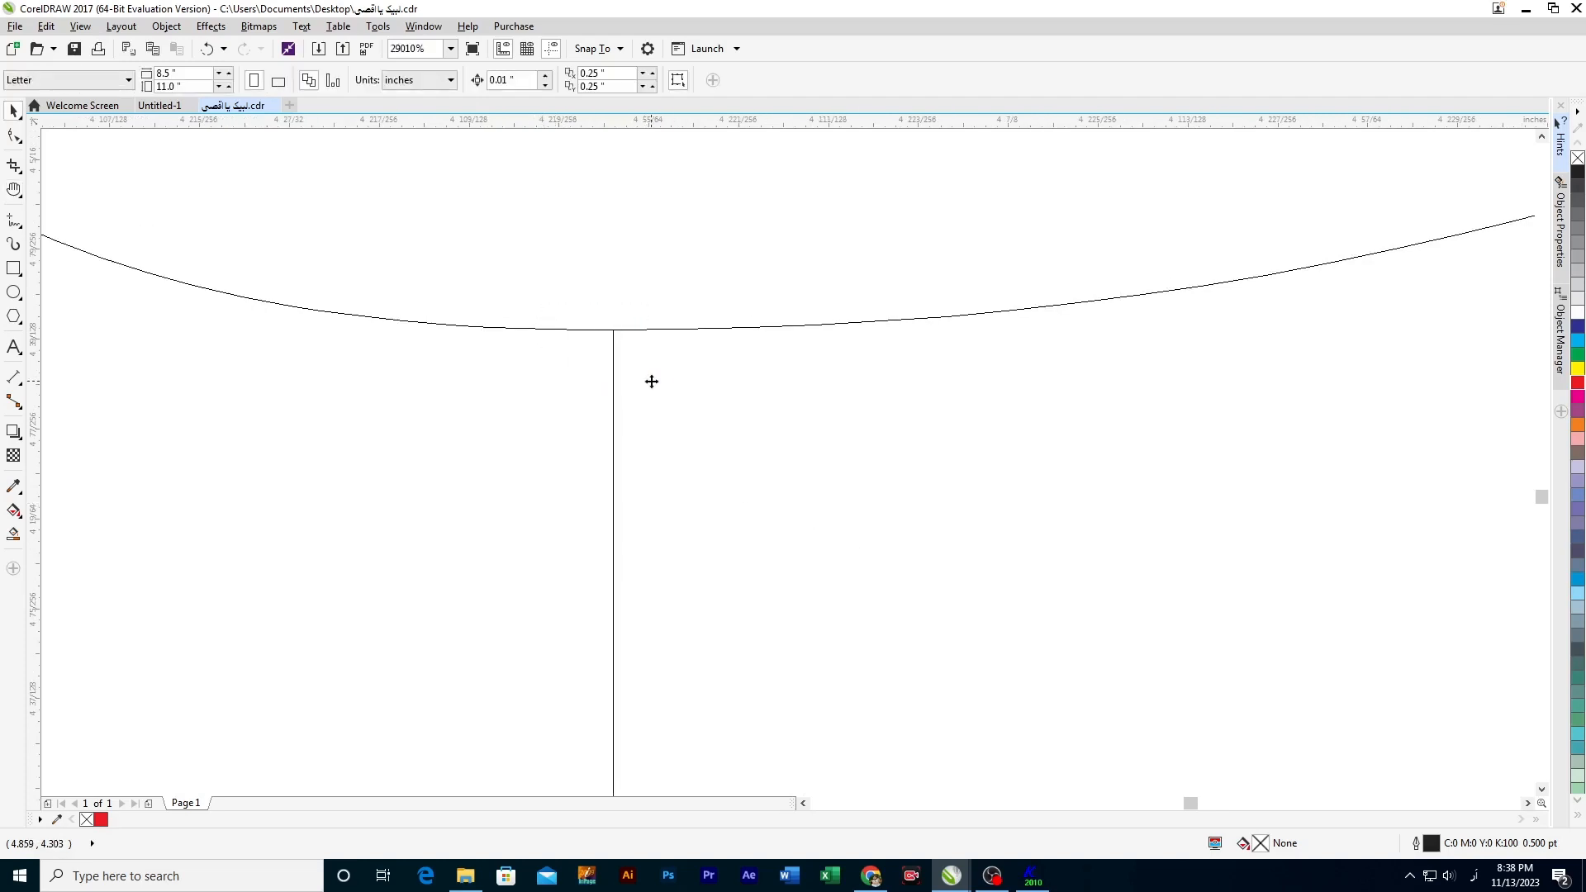
{"action": "key", "text": "ctrl+a"}
{"action": "left_click", "coordinate": [473, 81]}
Step: Select the two touching pieces of يا at their lower joint and weld them into one curve
{"action": "key", "text": "z"}
{"action": "right_click", "coordinate": [646, 481]}
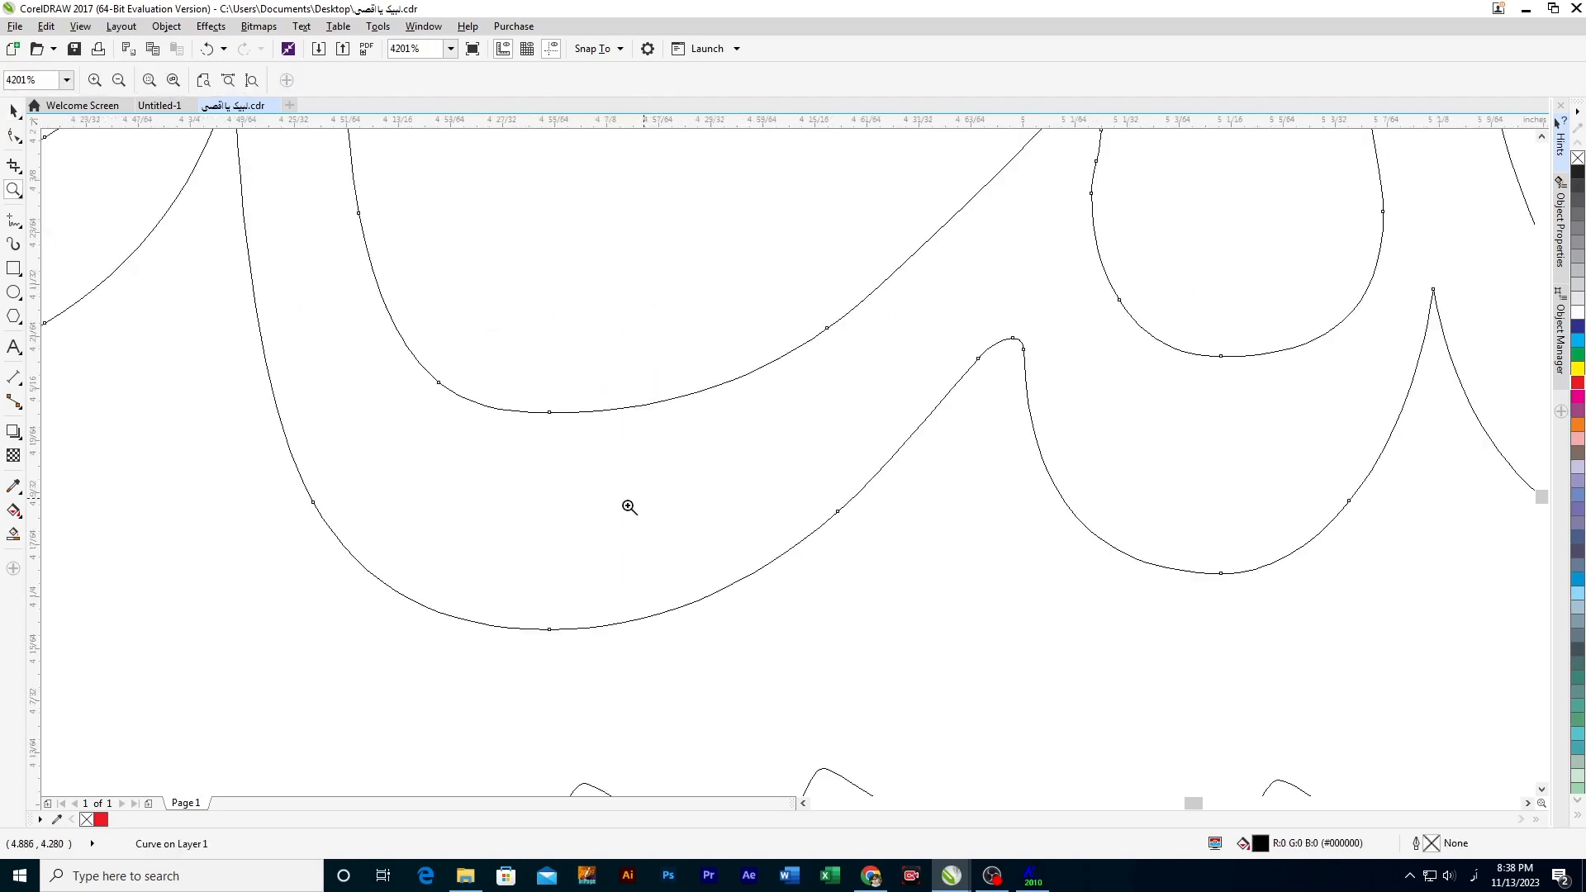
{"action": "right_click", "coordinate": [625, 509]}
{"action": "key", "text": "h"}
{"action": "left_click_drag", "start_coordinate": [537, 531], "coordinate": [635, 517]}
{"action": "key", "text": "space"}
{"action": "key", "text": "z"}
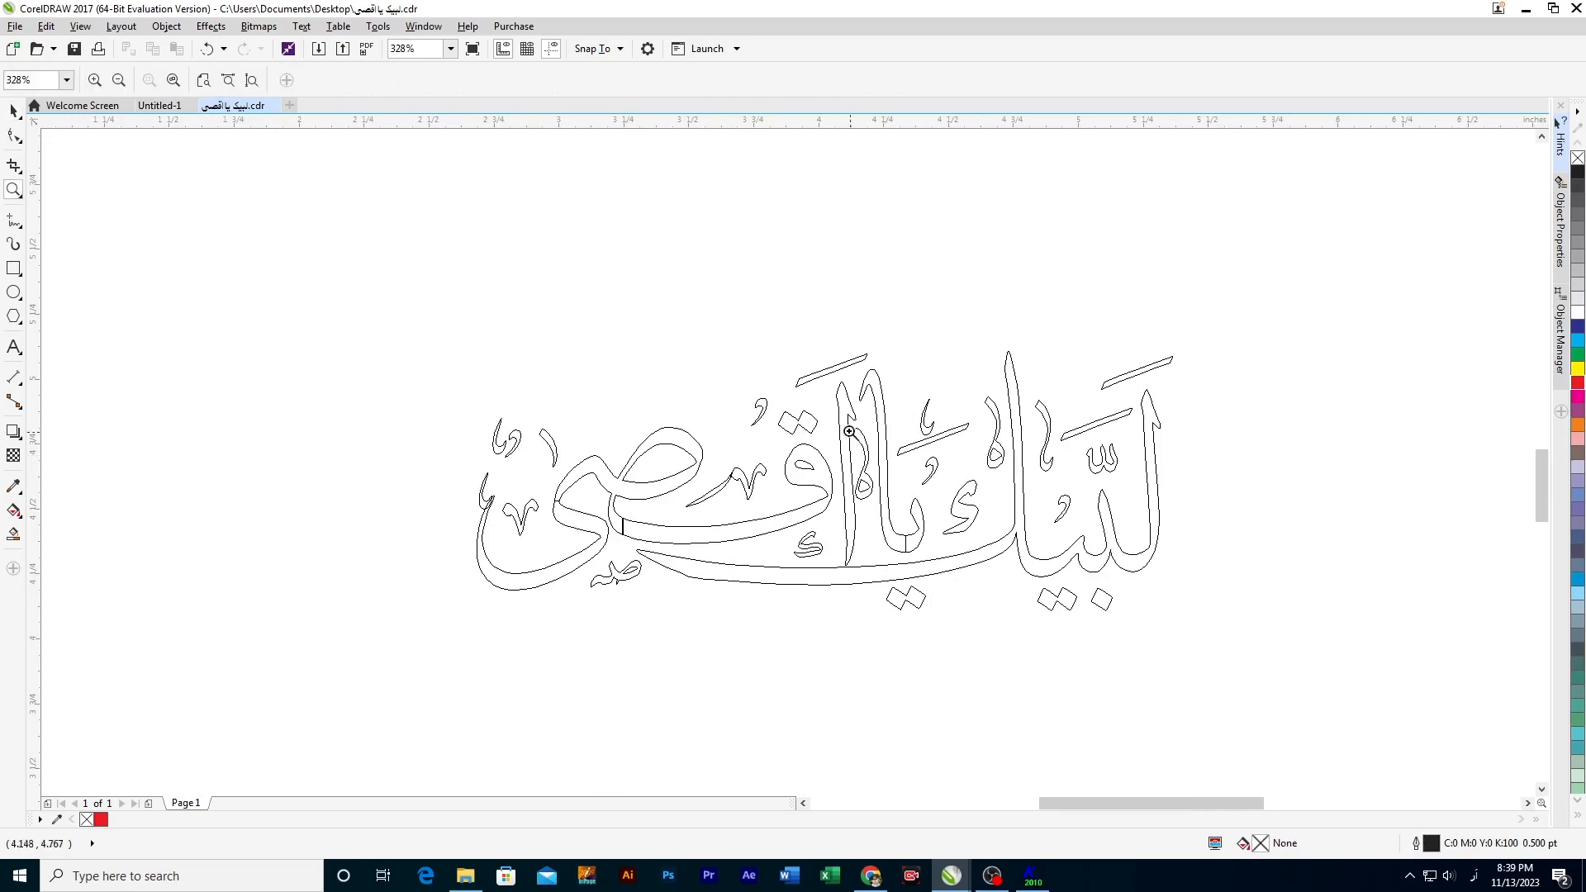
{"action": "left_click_drag", "start_coordinate": [925, 563], "coordinate": [926, 564]}
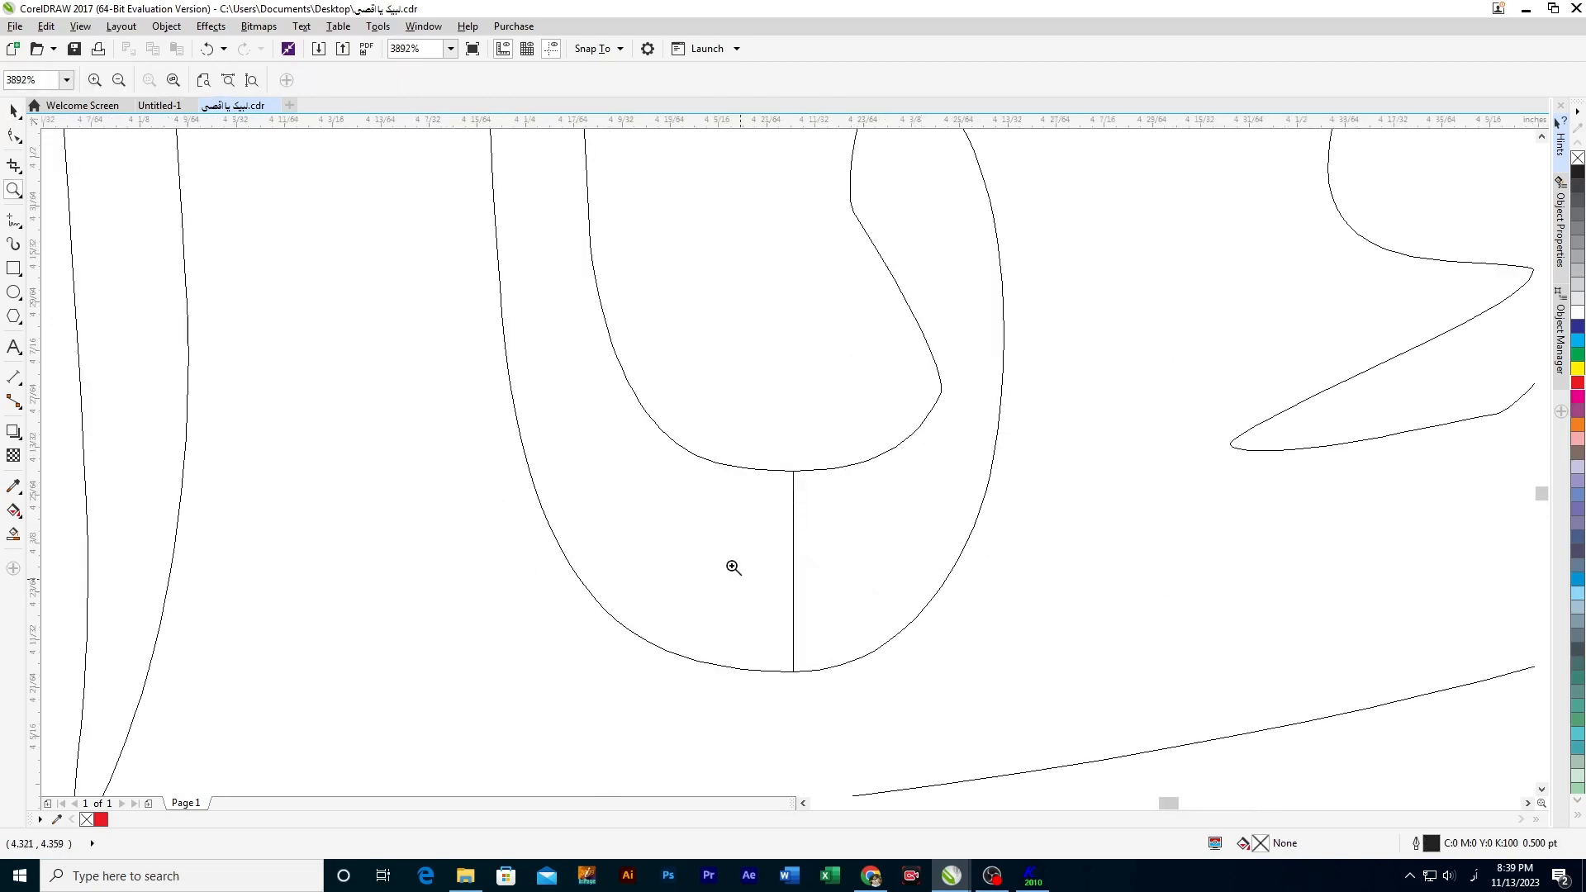
{"action": "left_click_drag", "start_coordinate": [832, 593], "coordinate": [836, 715]}
{"action": "key", "text": "h"}
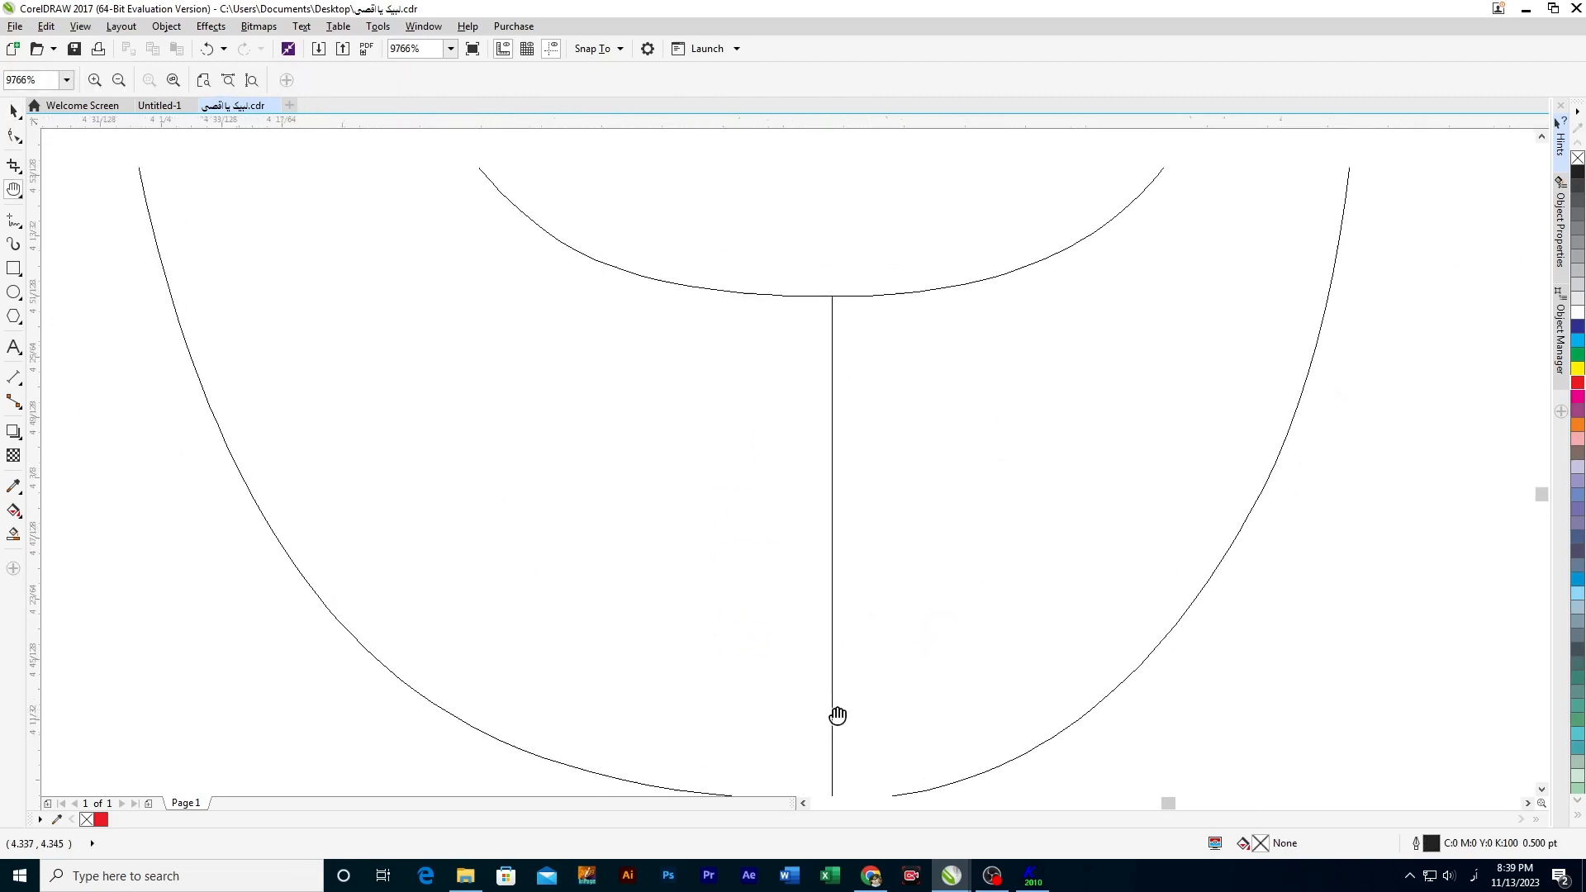
{"action": "key", "text": "space"}
{"action": "left_click_drag", "start_coordinate": [775, 246], "coordinate": [863, 345]}
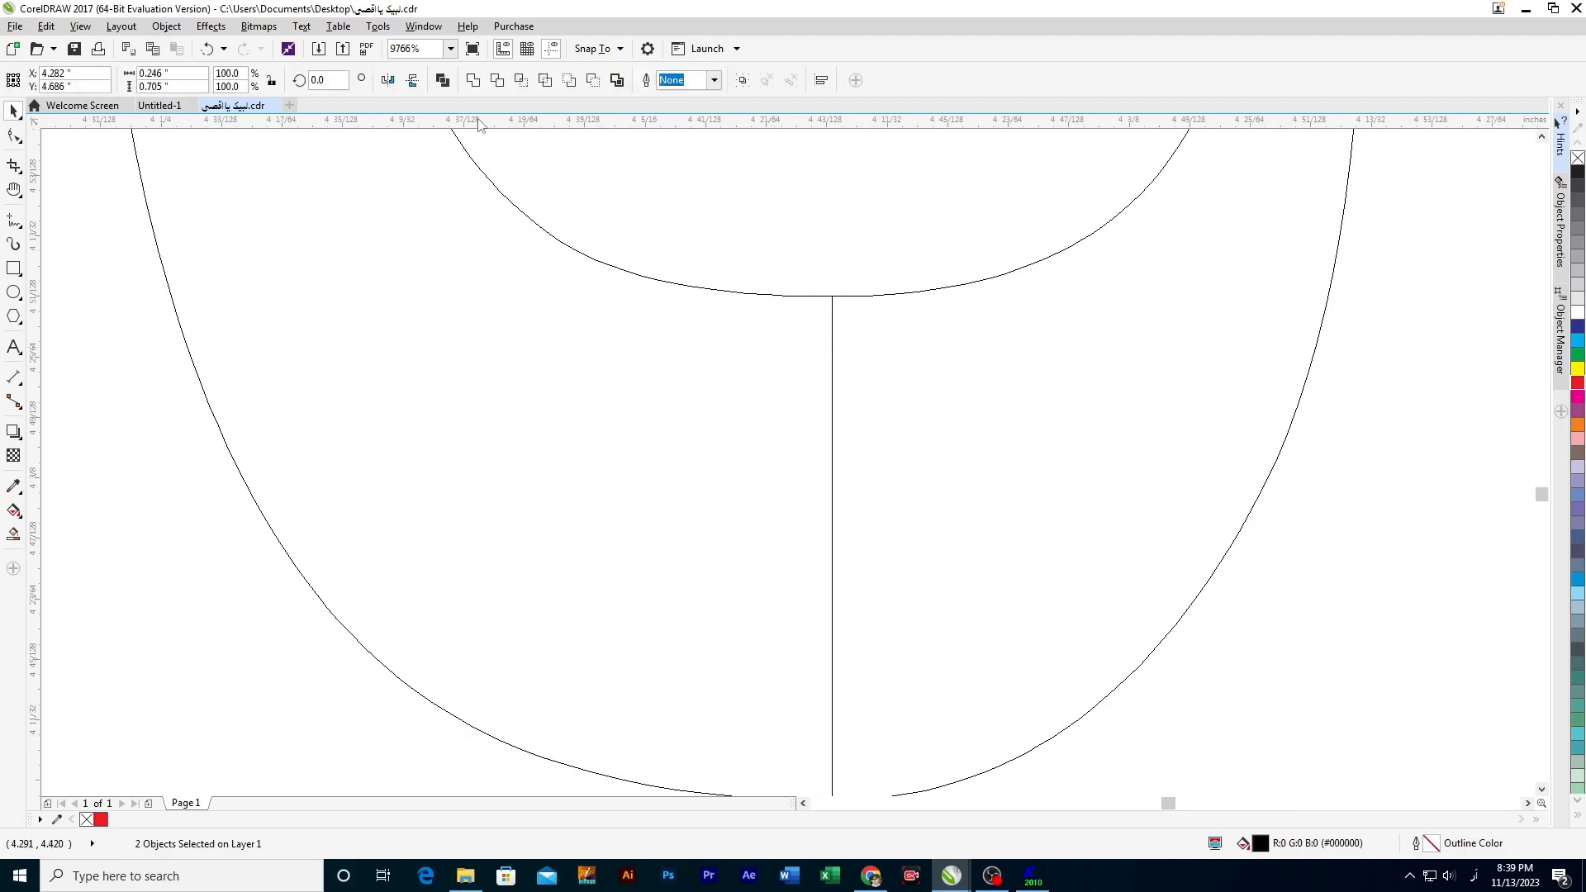
{"action": "left_click", "coordinate": [472, 81]}
Step: Move the ق piece so its upper end node meets the upper corner of the ص piece
{"action": "key", "text": "h"}
{"action": "right_click", "coordinate": [758, 470]}
{"action": "right_click", "coordinate": [748, 507]}
{"action": "left_click_drag", "start_coordinate": [732, 520], "coordinate": [754, 524]}
{"action": "key", "text": "space"}
{"action": "key", "text": "z"}
{"action": "left_click_drag", "start_coordinate": [613, 499], "coordinate": [659, 547]}
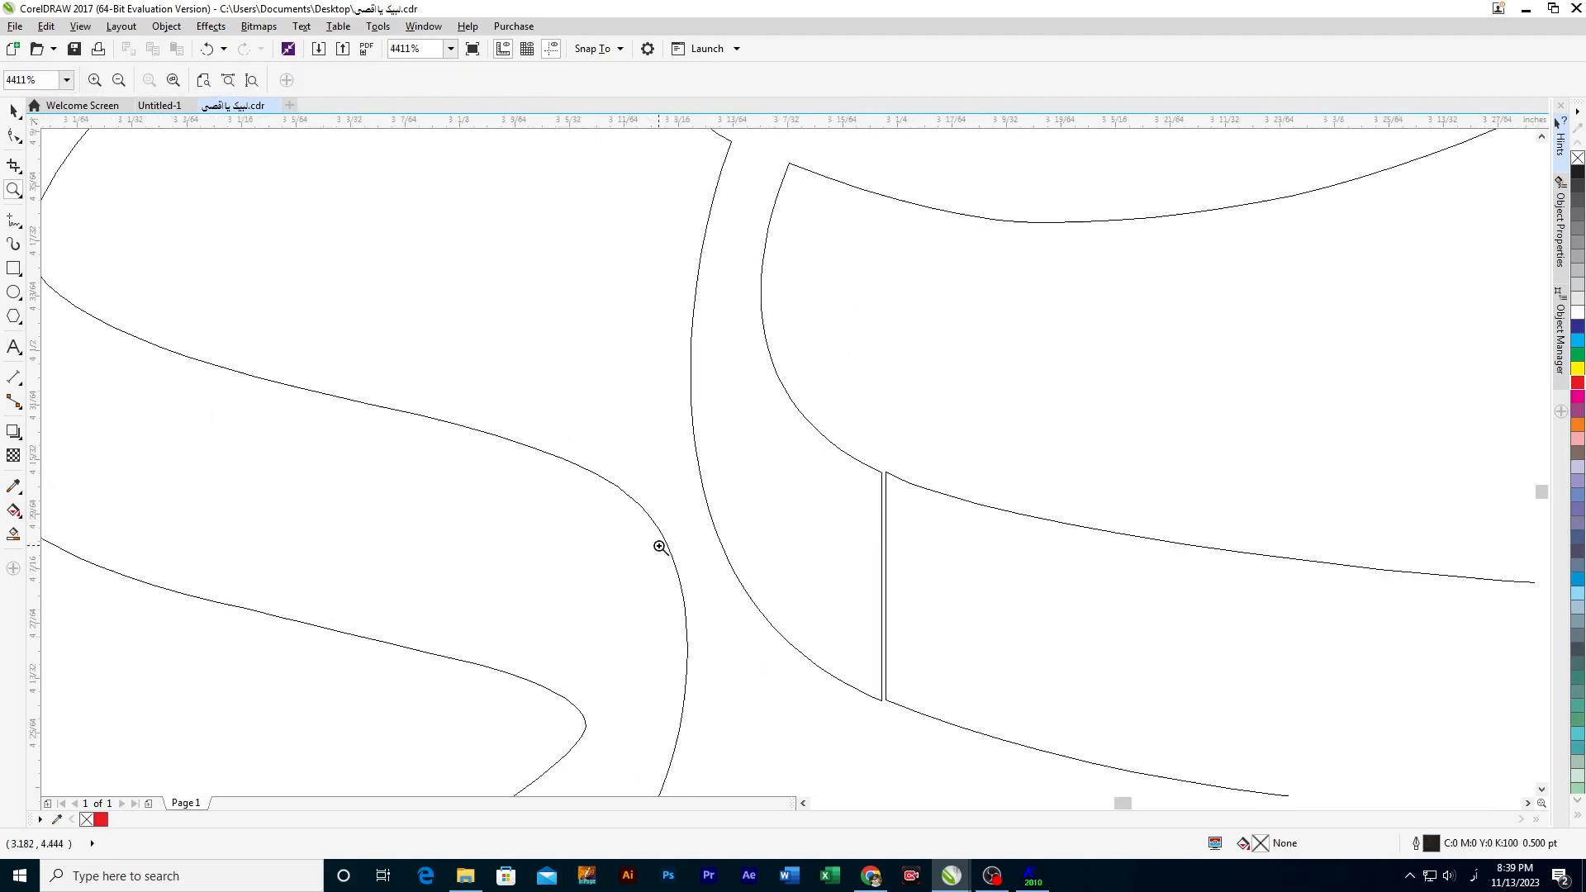
{"action": "left_click_drag", "start_coordinate": [922, 528], "coordinate": [923, 528]}
{"action": "key", "text": "space"}
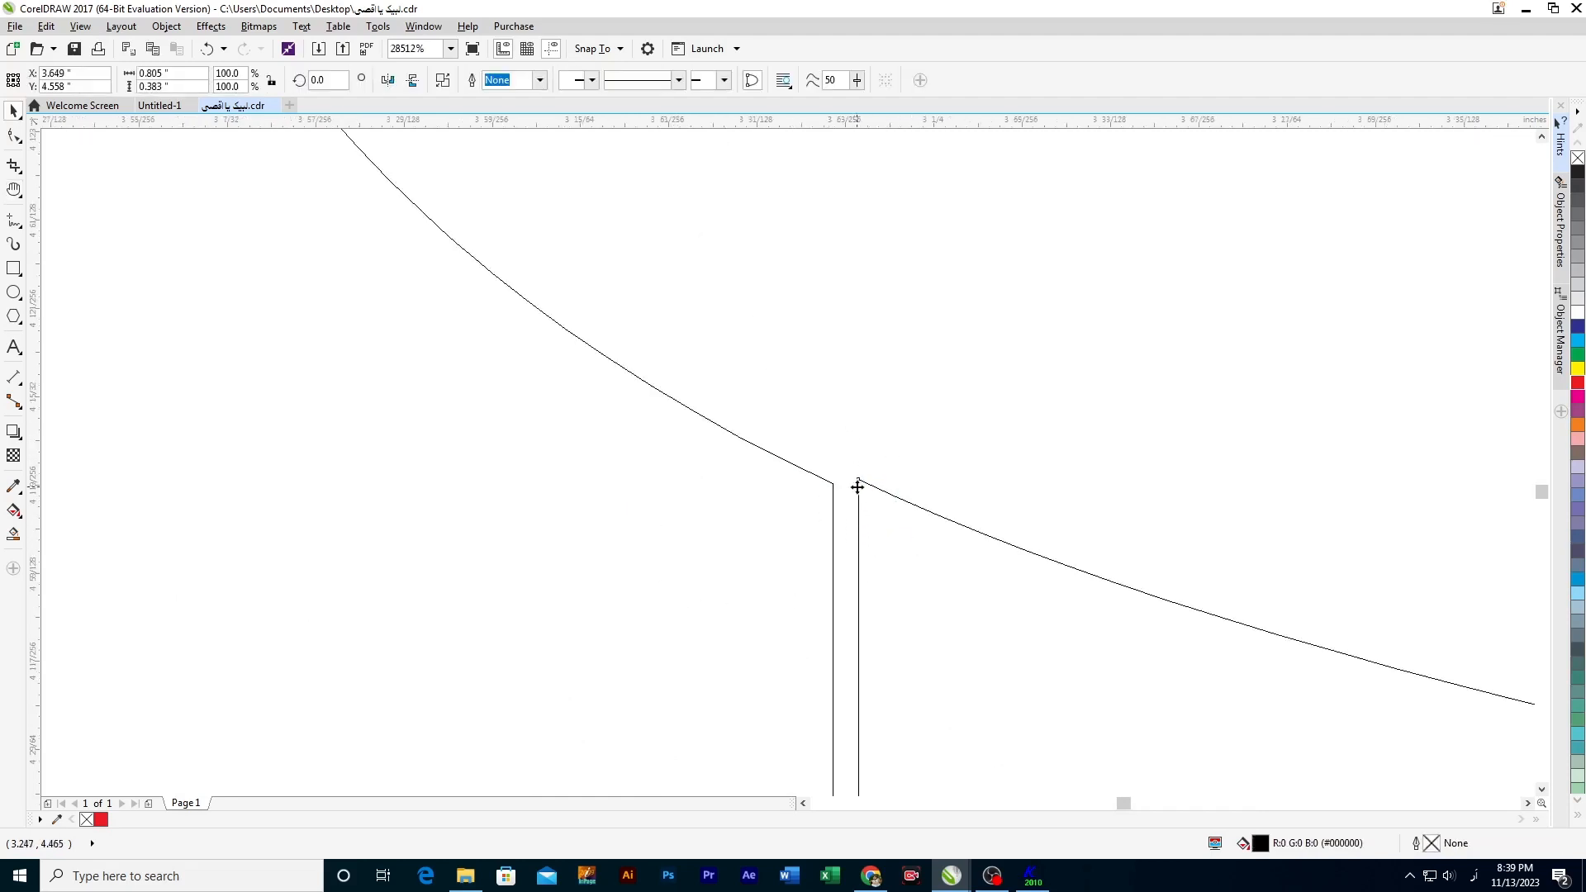
{"action": "left_click_drag", "start_coordinate": [859, 481], "coordinate": [834, 484]}
Step: Try combining the ق and ص pieces into one curve, and undo the combine
{"action": "key", "text": "h"}
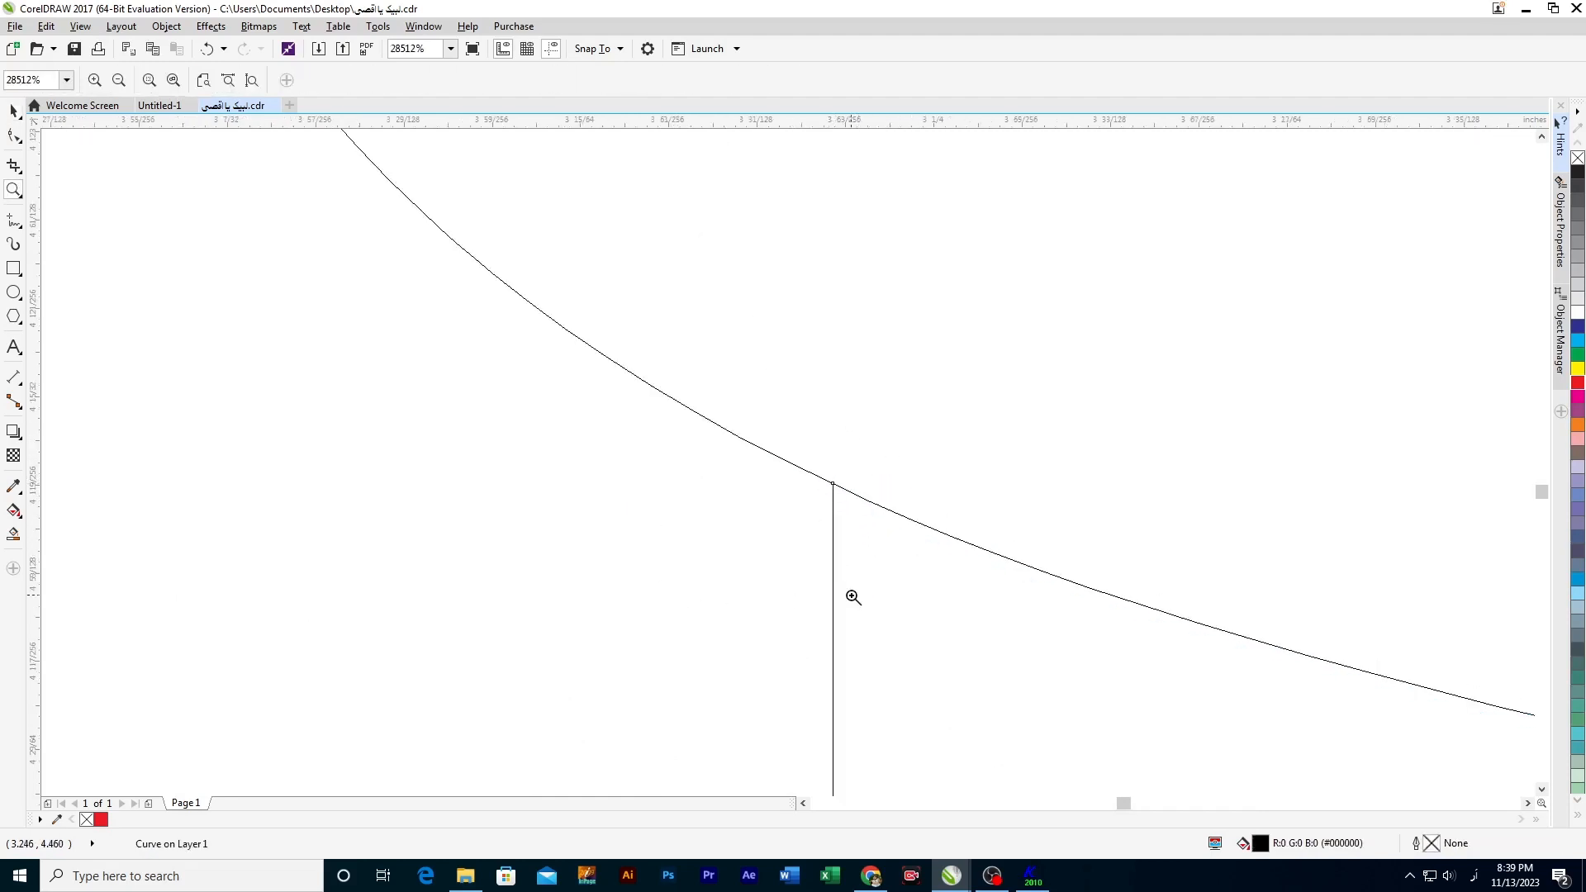
{"action": "right_click", "coordinate": [853, 593]}
{"action": "key", "text": "z"}
{"action": "left_click_drag", "start_coordinate": [877, 573], "coordinate": [878, 575]}
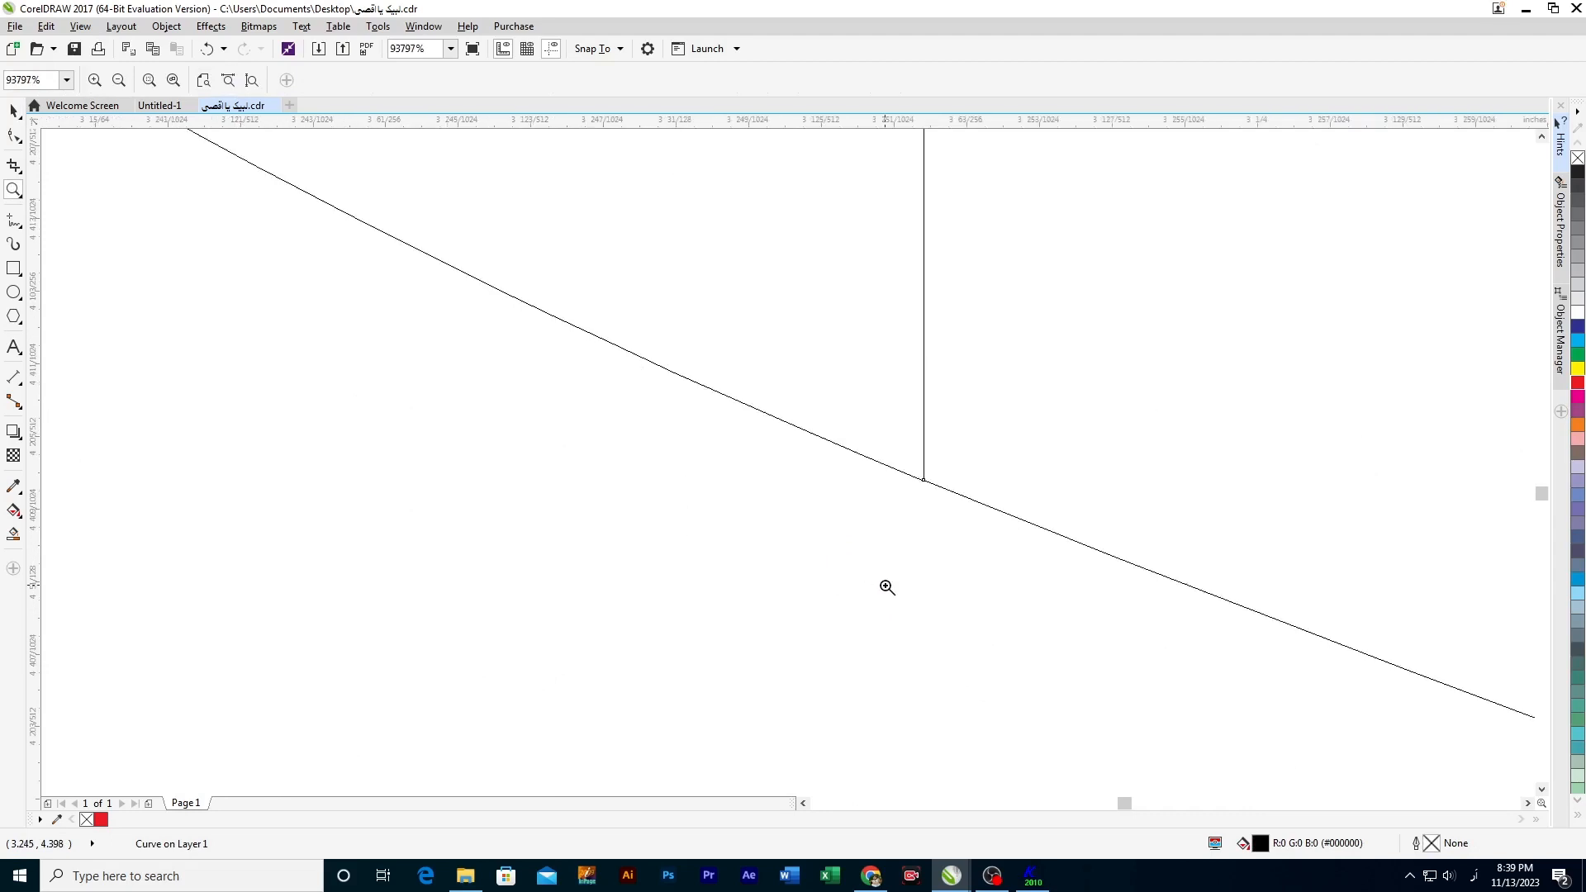
{"action": "key", "text": "space"}
{"action": "left_click_drag", "start_coordinate": [902, 493], "coordinate": [947, 446]}
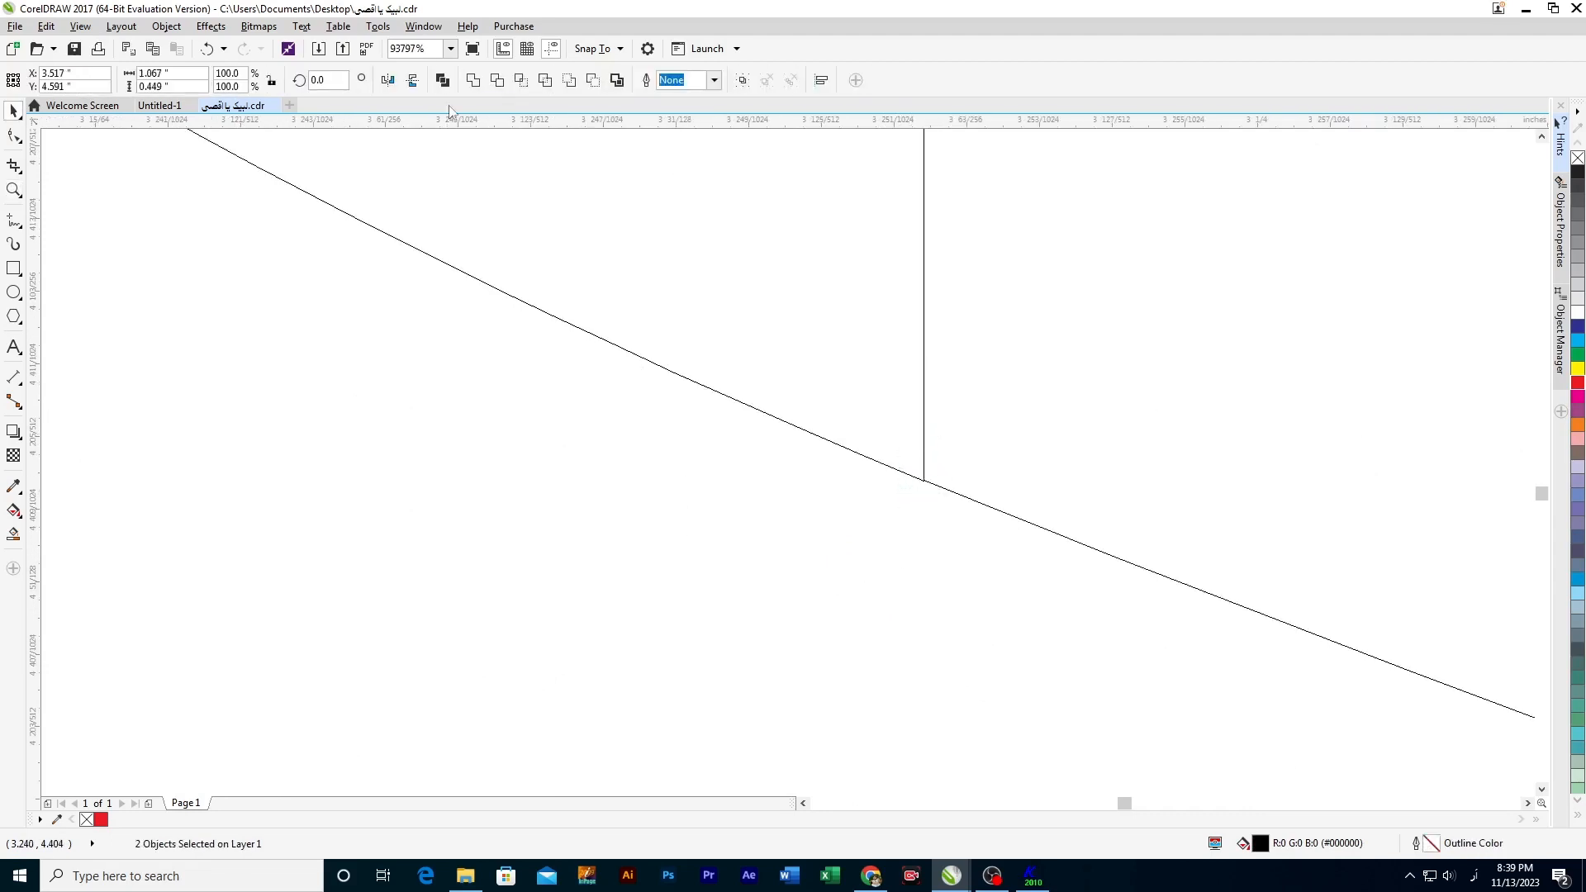
{"action": "key", "text": "ctrl+l"}
{"action": "key", "text": "z"}
{"action": "right_click", "coordinate": [870, 524]}
{"action": "right_click", "coordinate": [872, 517]}
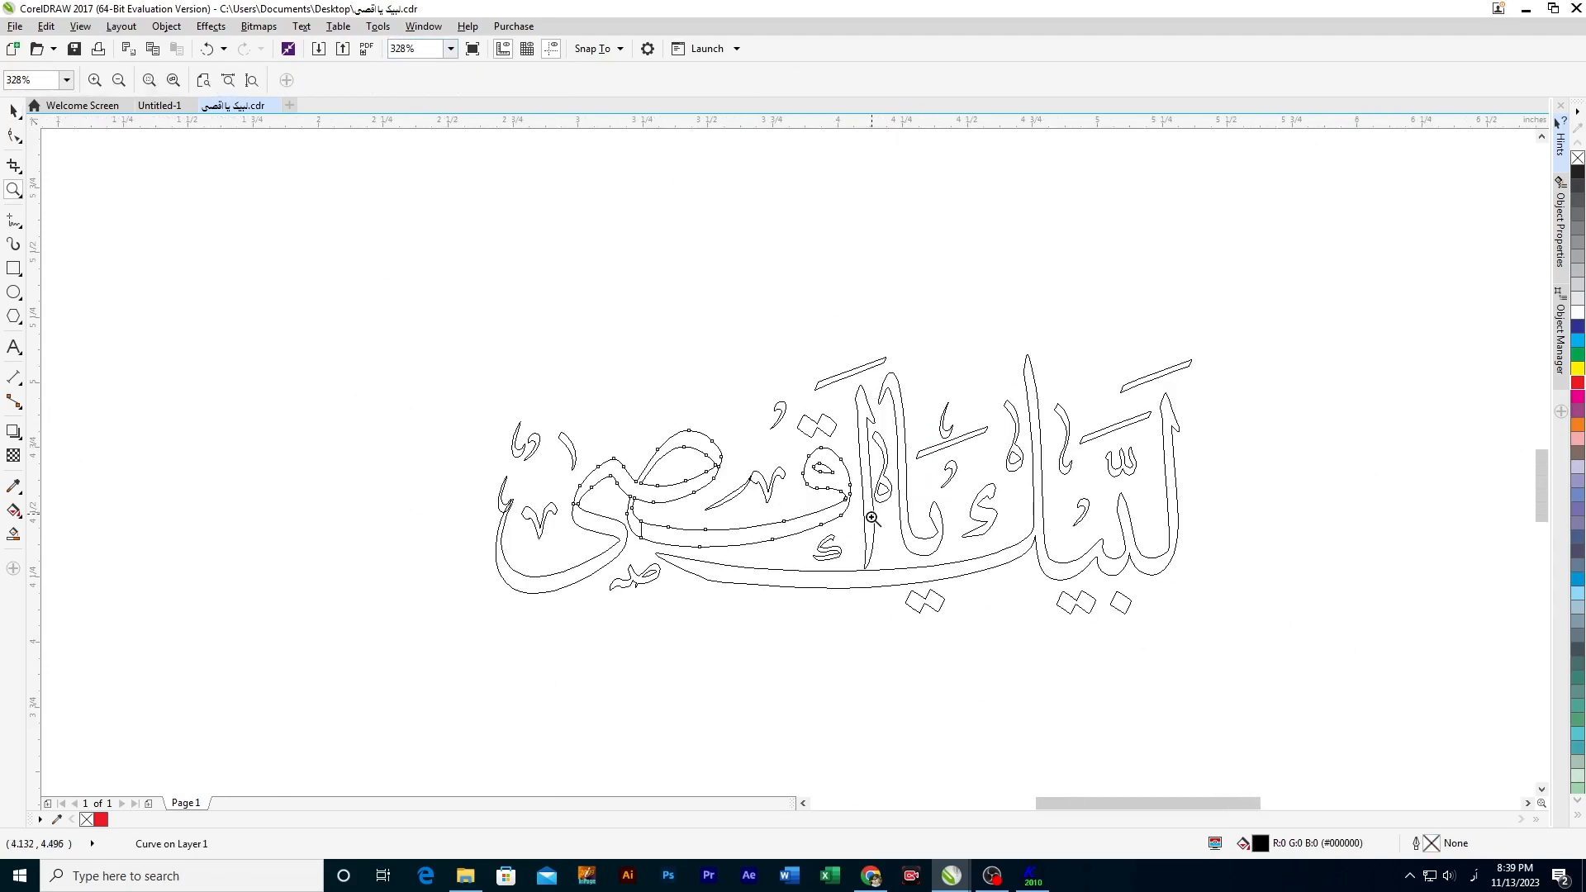
{"action": "key", "text": "ctrl+z"}
Step: Examine the joint between the ق and ص pieces up close
{"action": "left_click_drag", "start_coordinate": [655, 548], "coordinate": [656, 549]}
{"action": "key", "text": "h"}
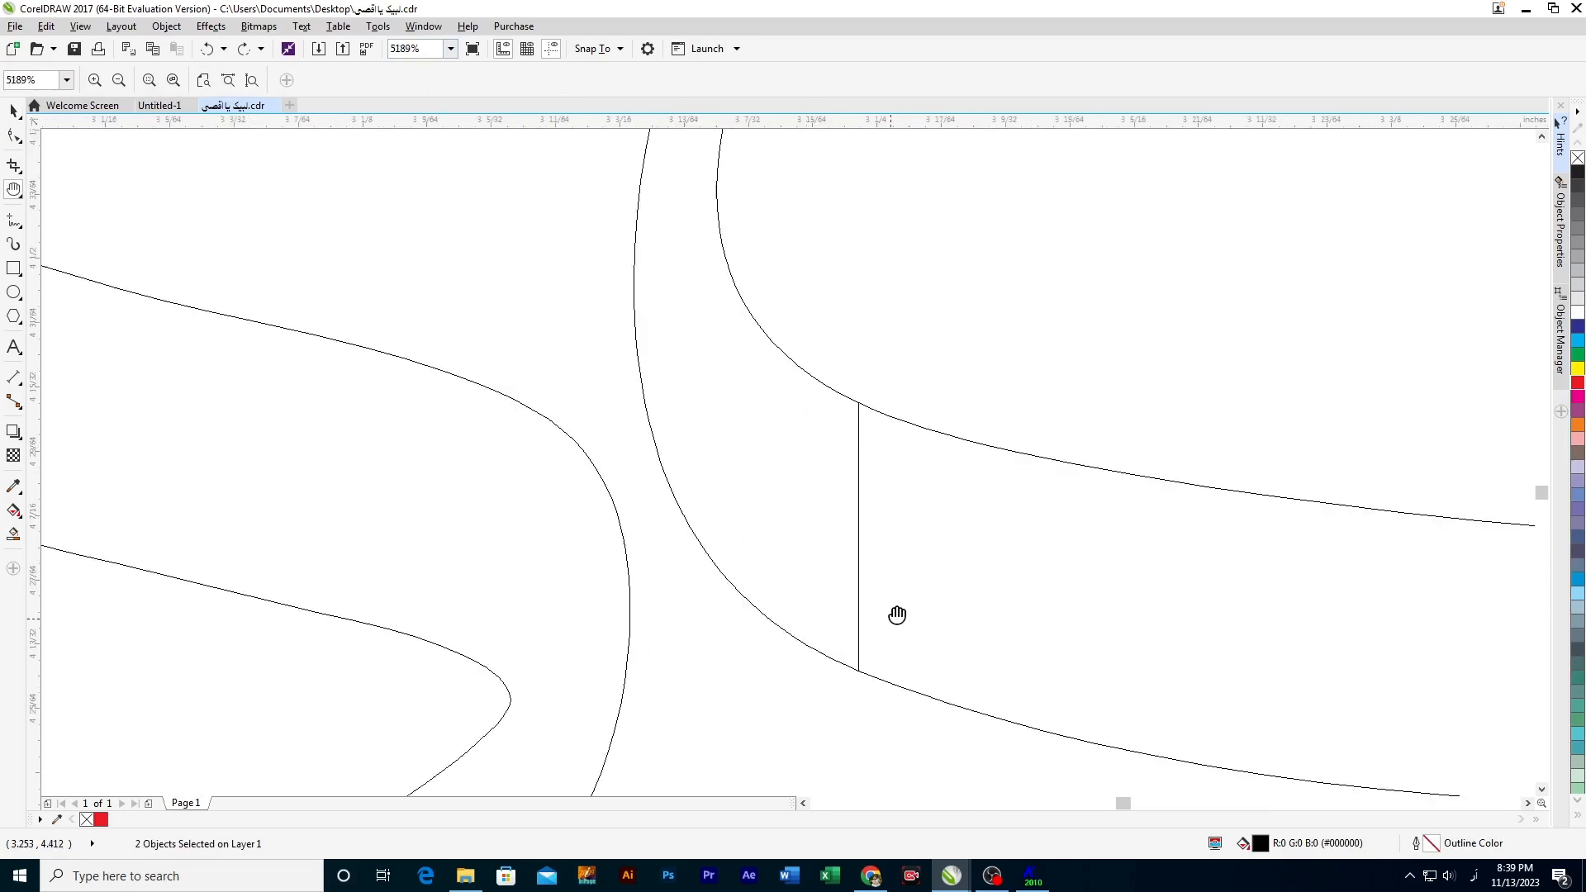
{"action": "left_click_drag", "start_coordinate": [884, 585], "coordinate": [866, 493]}
{"action": "key", "text": "z"}
{"action": "left_click_drag", "start_coordinate": [790, 542], "coordinate": [850, 589]}
{"action": "key", "text": "h"}
{"action": "key", "text": "space"}
{"action": "left_click", "coordinate": [859, 609]}
{"action": "key", "text": "z"}
{"action": "right_click", "coordinate": [839, 444]}
{"action": "key", "text": "h"}
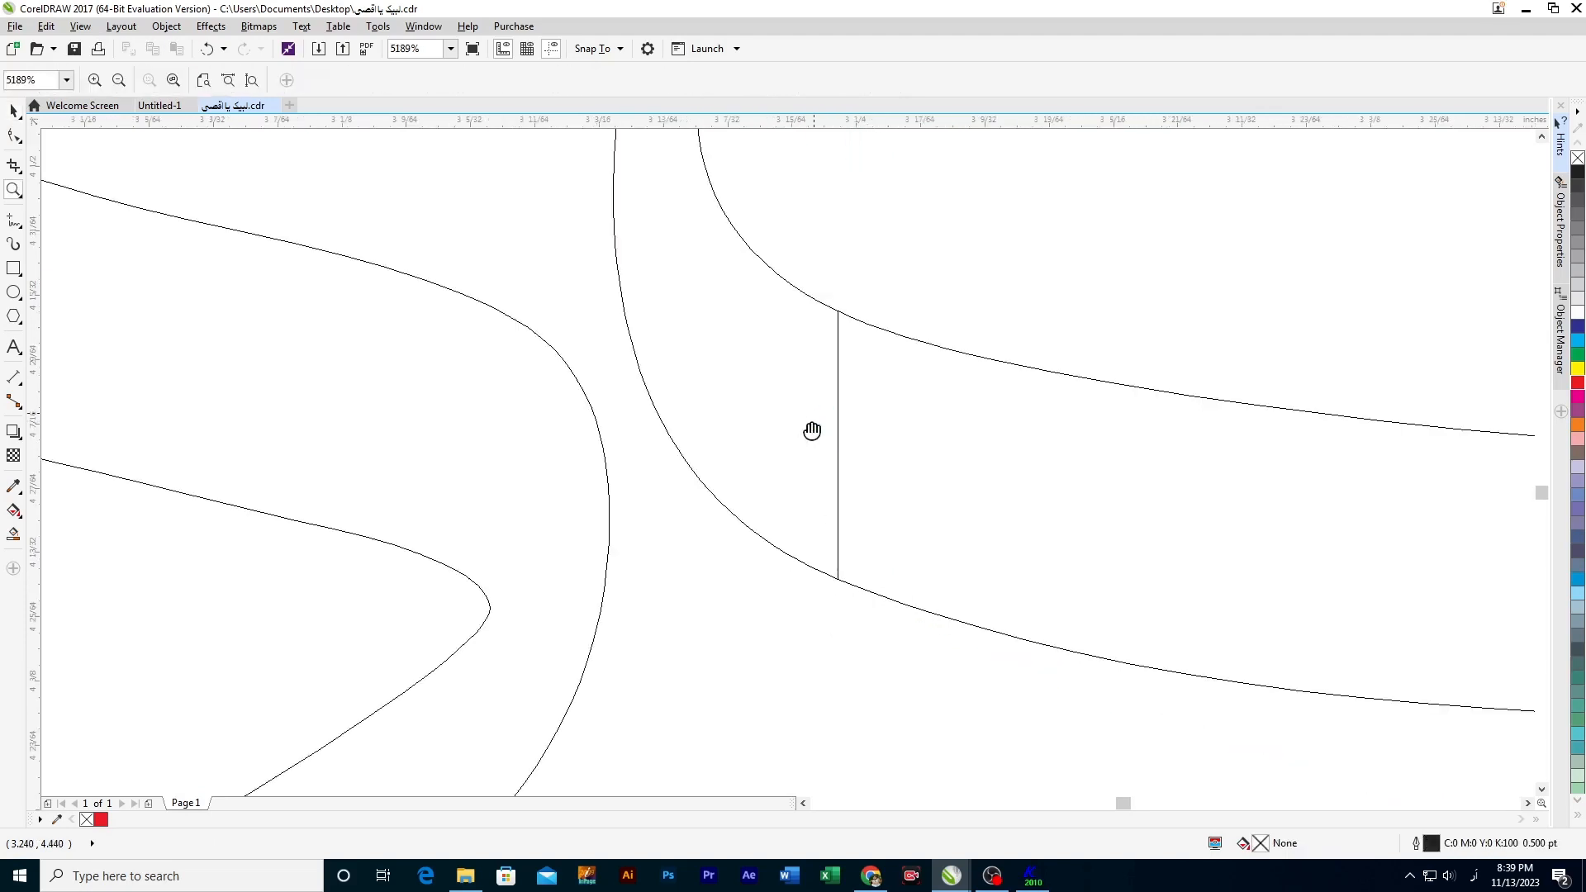
Step: Select the ق and ص pieces at their joint and weld them into one curve
{"action": "left_click_drag", "start_coordinate": [810, 432], "coordinate": [798, 465]}
{"action": "key", "text": "z"}
{"action": "left_click_drag", "start_coordinate": [800, 334], "coordinate": [844, 349]}
{"action": "key", "text": "h"}
{"action": "left_click_drag", "start_coordinate": [871, 482], "coordinate": [798, 483]}
{"action": "key", "text": "space"}
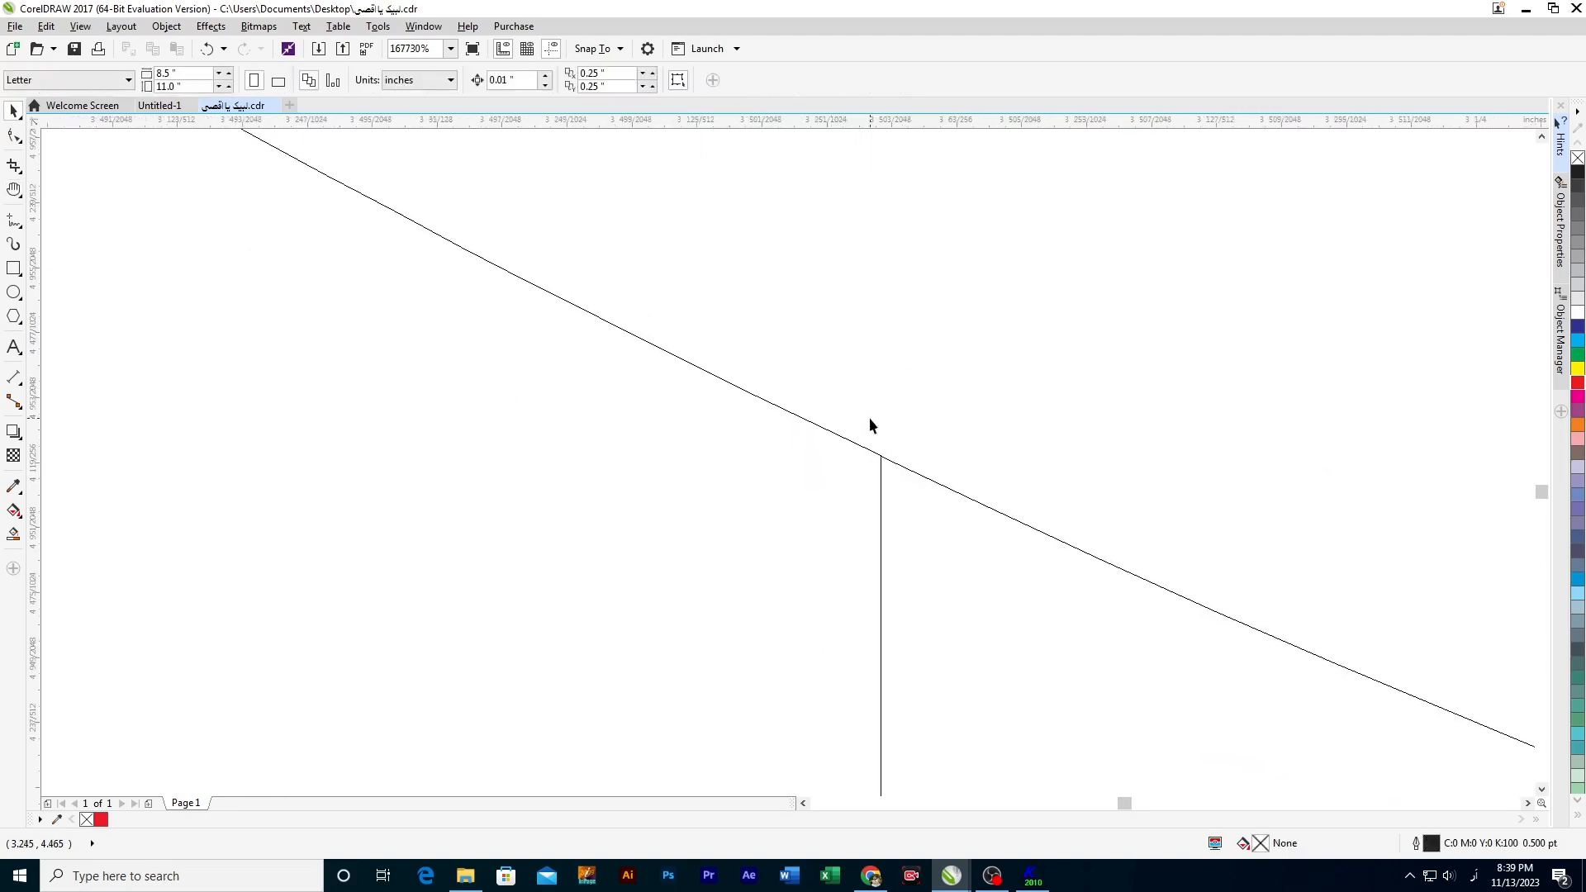
{"action": "left_click_drag", "start_coordinate": [894, 479], "coordinate": [893, 496]}
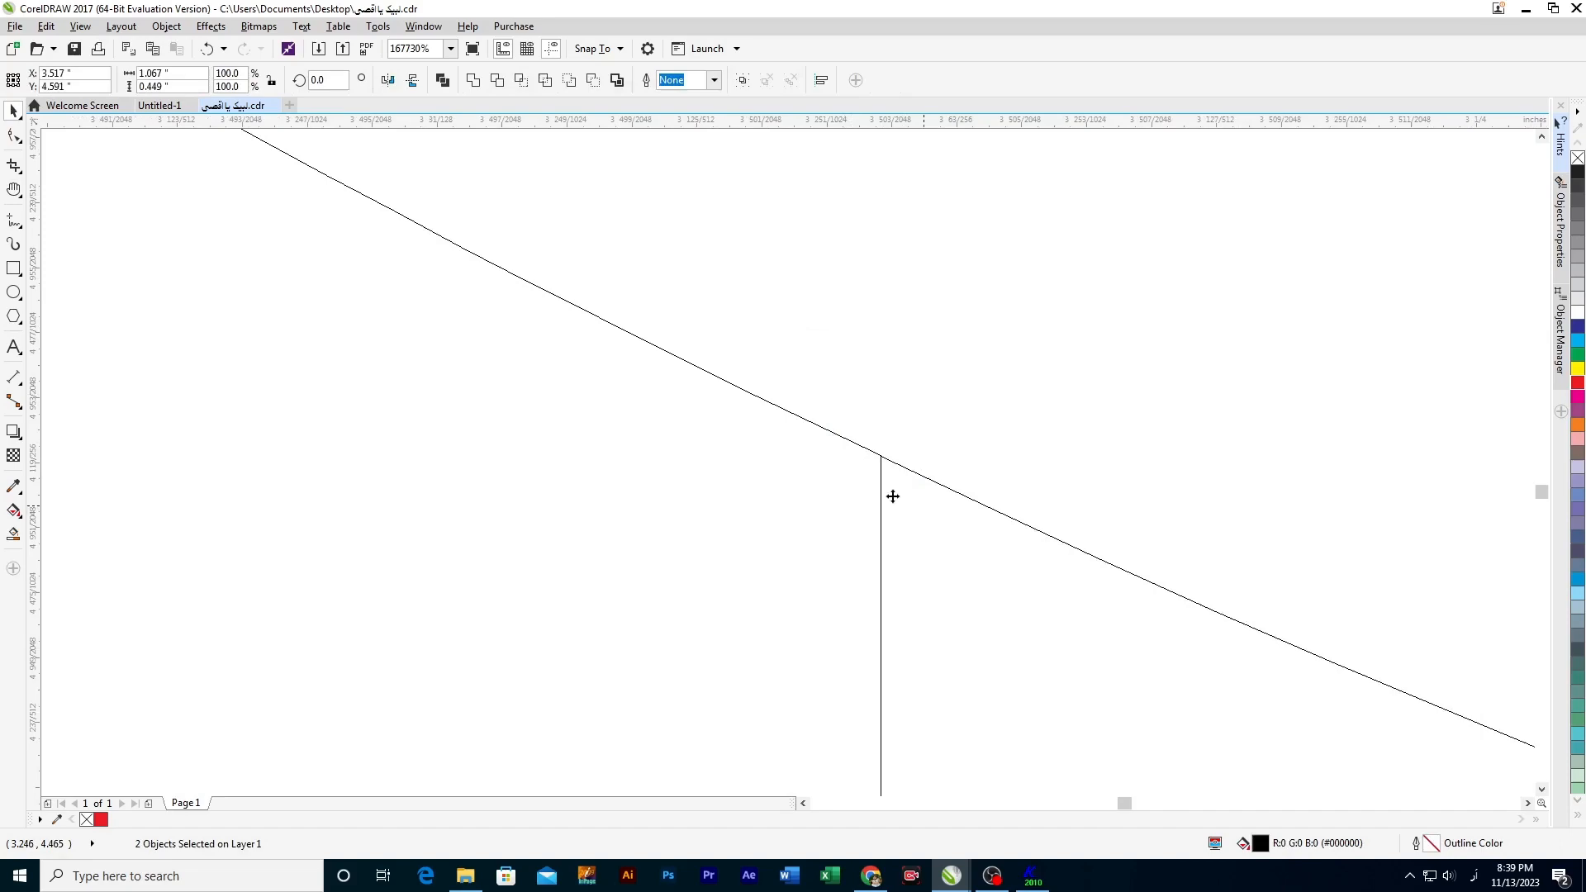
{"action": "left_click", "coordinate": [469, 81]}
Step: Move the small hooked mark above the final ى so its tip overlaps the upper end of the letter's tail
{"action": "key", "text": "z"}
{"action": "right_click", "coordinate": [836, 558]}
{"action": "right_click", "coordinate": [839, 566]}
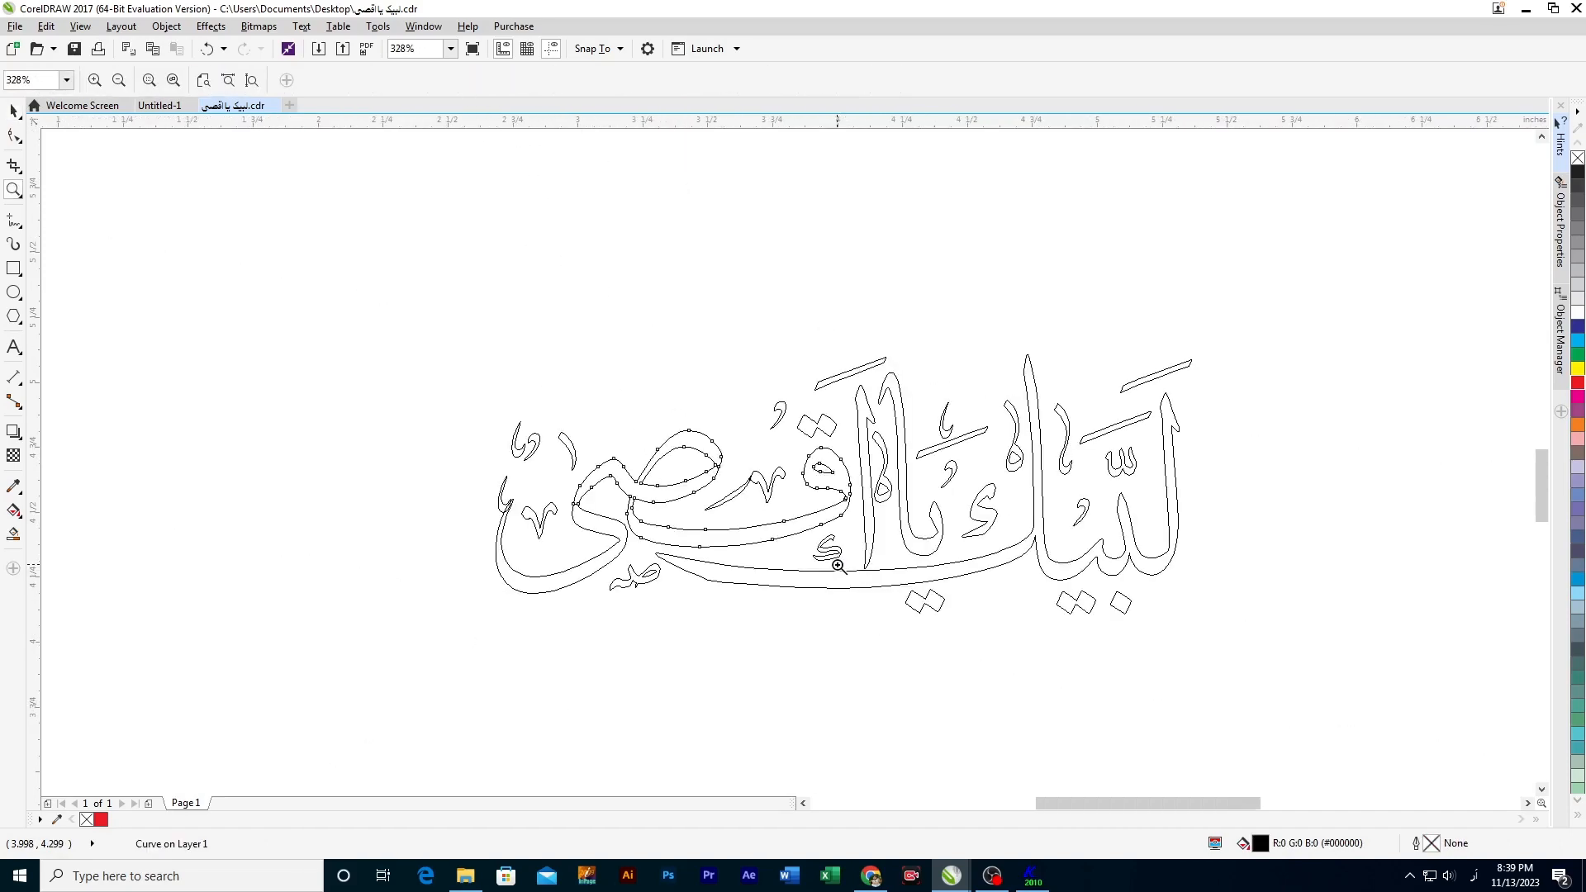
{"action": "key", "text": "h"}
{"action": "left_click_drag", "start_coordinate": [635, 620], "coordinate": [682, 621]}
{"action": "key", "text": "z"}
{"action": "left_click_drag", "start_coordinate": [522, 477], "coordinate": [595, 539]}
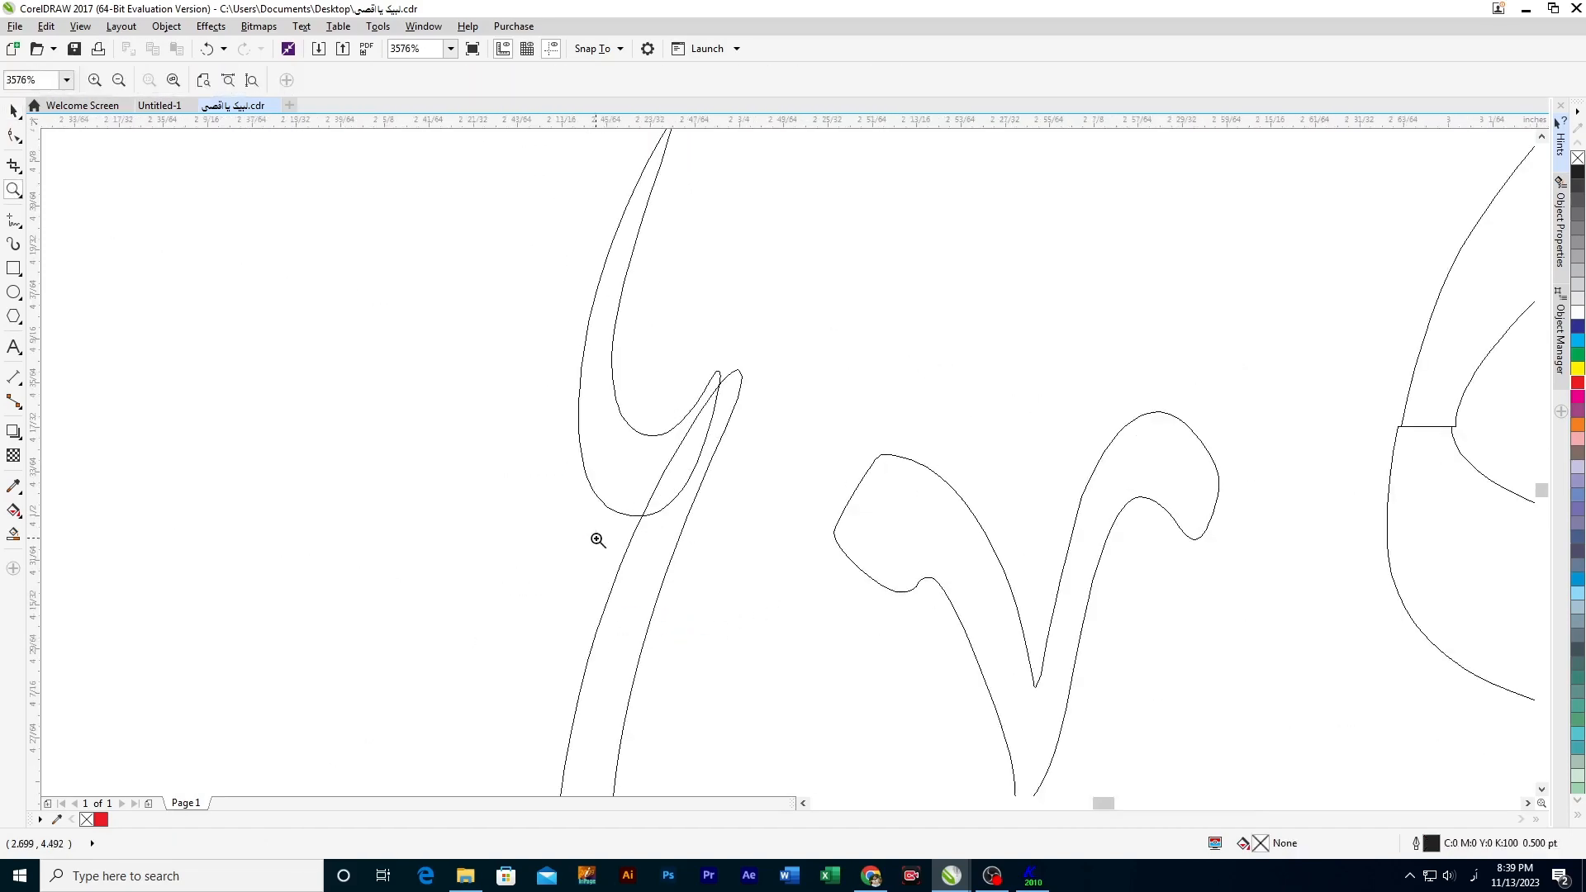
{"action": "key", "text": "h"}
{"action": "left_click_drag", "start_coordinate": [605, 343], "coordinate": [569, 530]}
{"action": "key", "text": "space"}
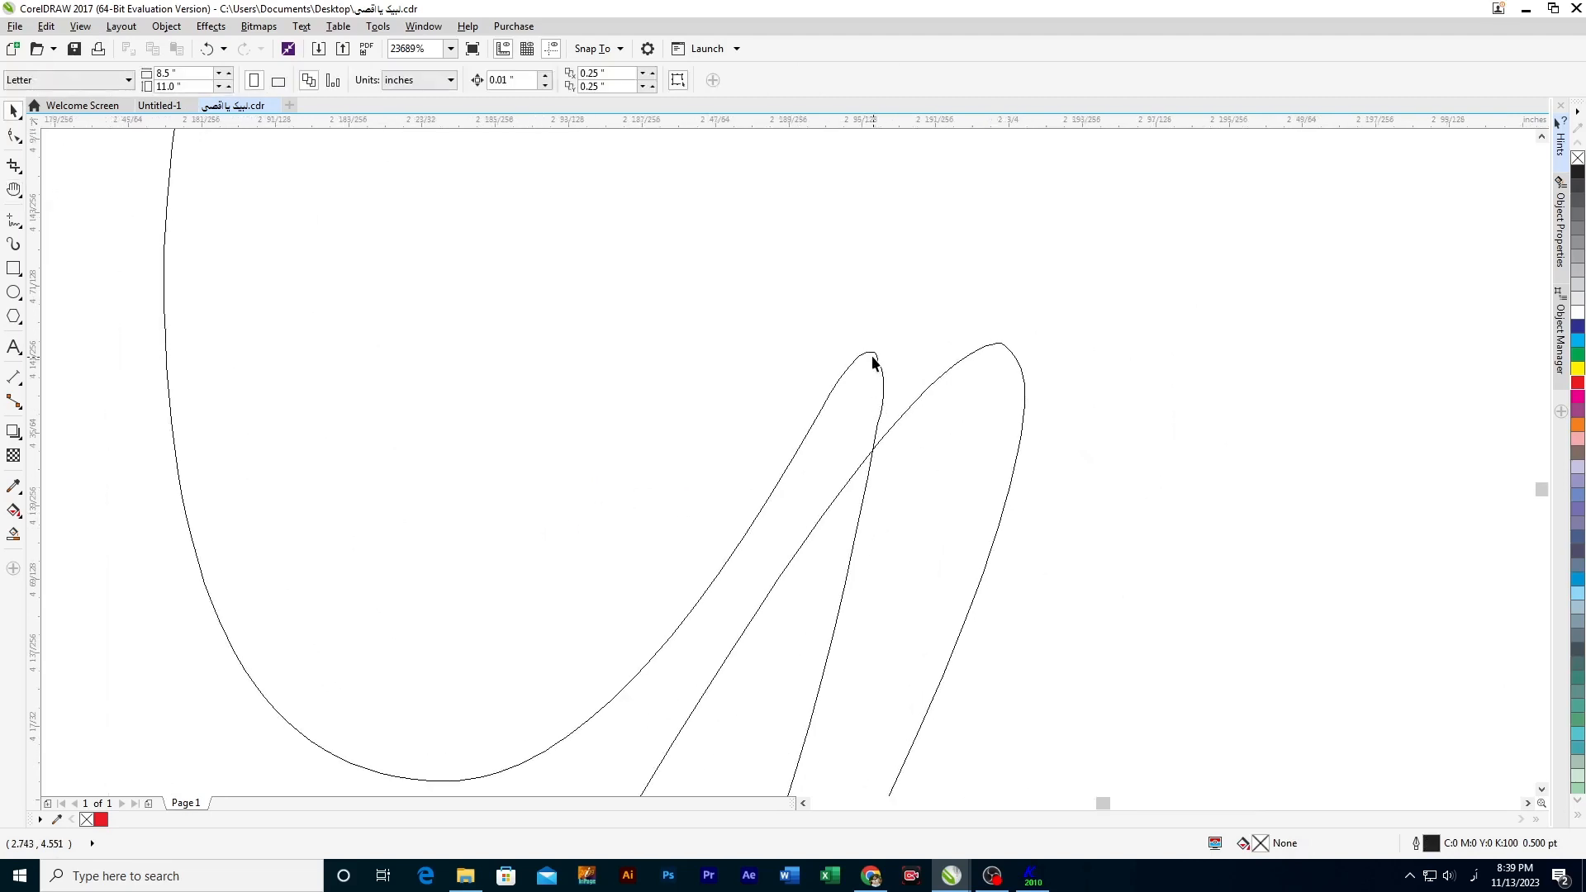
{"action": "left_click_drag", "start_coordinate": [874, 360], "coordinate": [969, 361]}
{"action": "key", "text": "z"}
{"action": "right_click", "coordinate": [913, 582]}
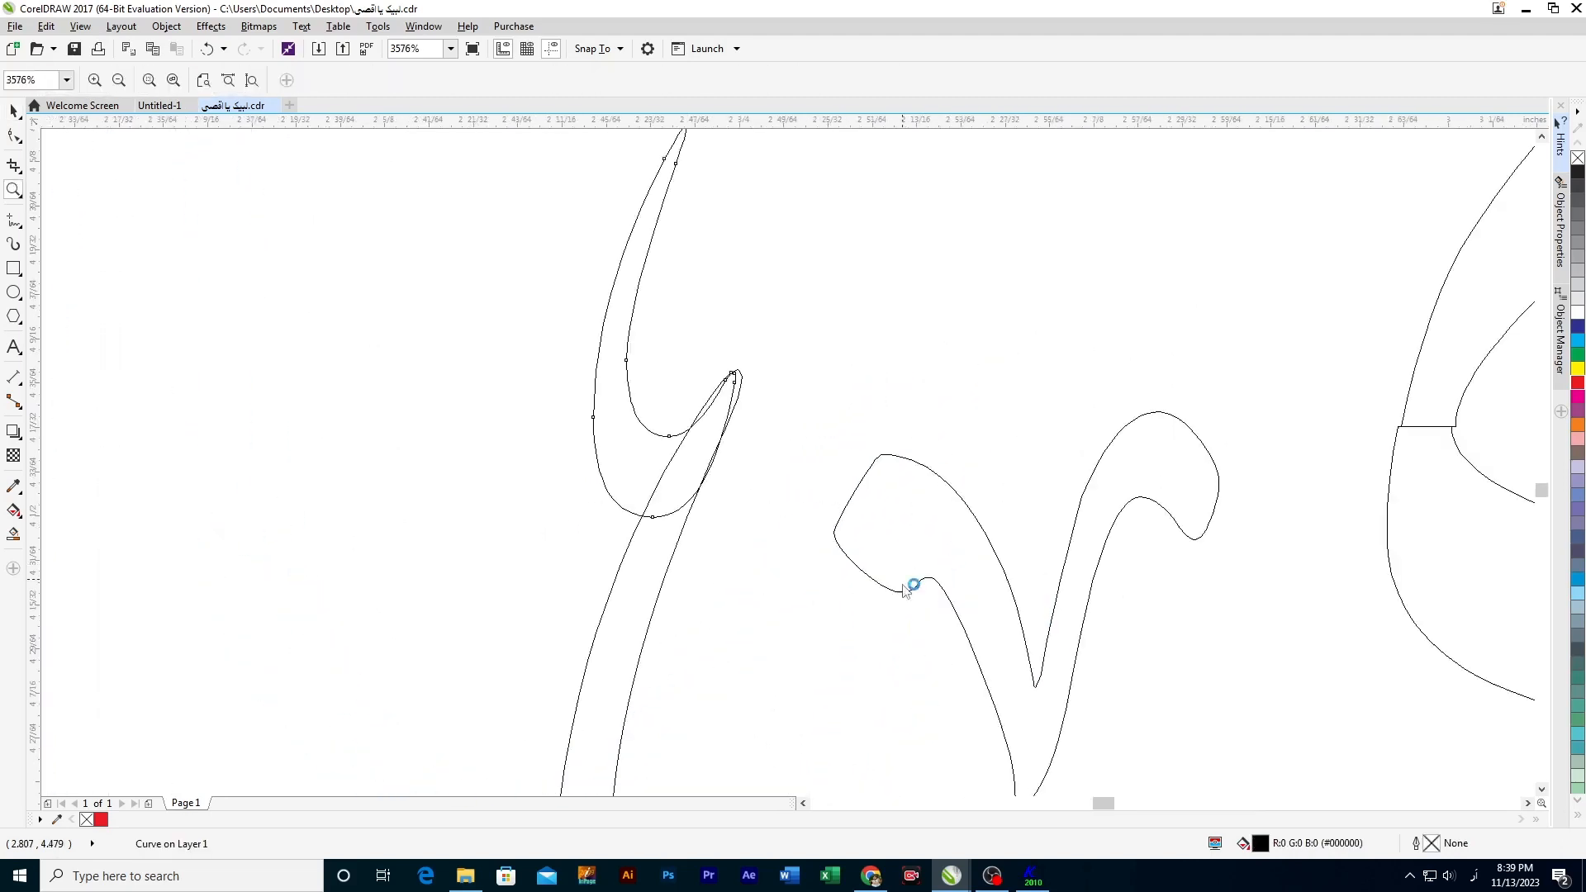
Step: Shift the small hooked mark slightly down and left over the tip of the final ى
{"action": "key", "text": "h"}
{"action": "scroll", "coordinate": [804, 524], "scroll_direction": "up", "scroll_amount": 4}
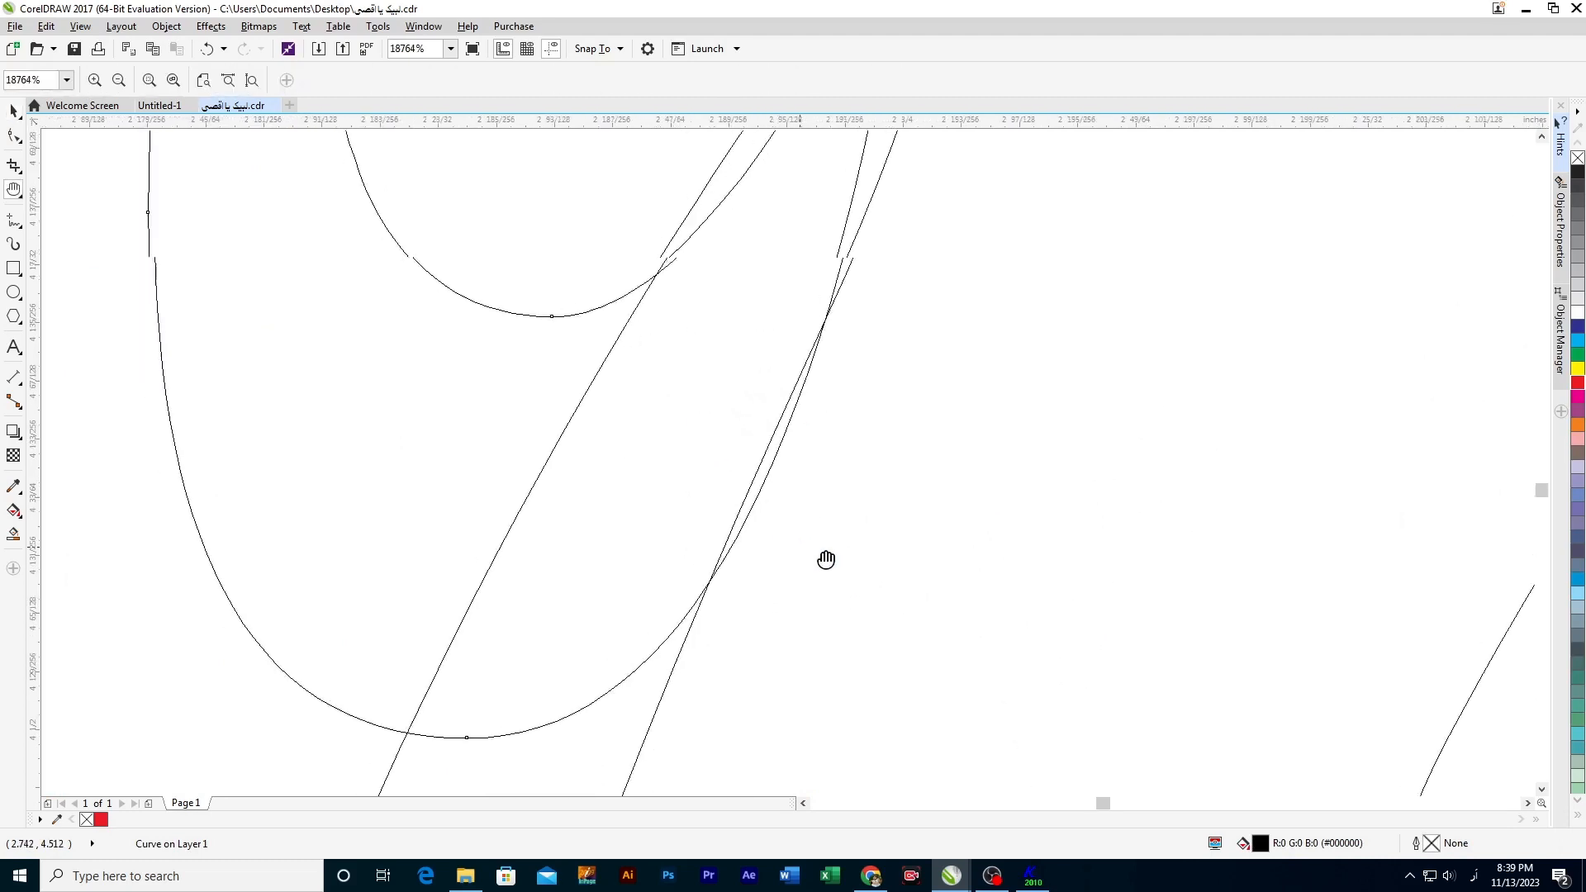
{"action": "key", "text": "space"}
{"action": "scroll", "coordinate": [776, 499], "scroll_direction": "down", "scroll_amount": 4}
{"action": "left_click", "coordinate": [749, 436]}
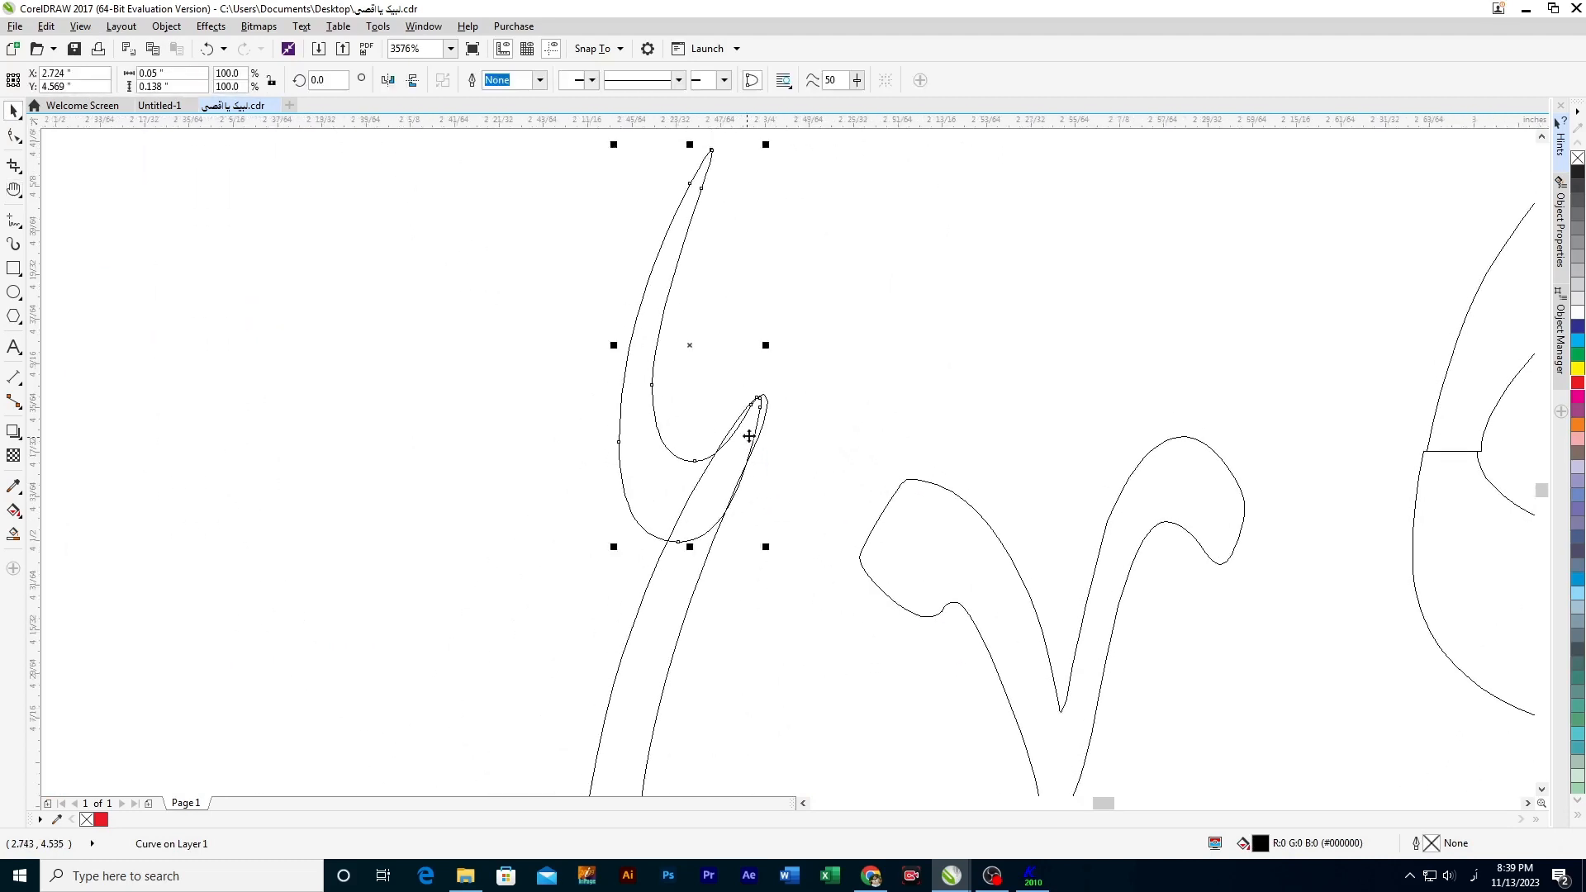
{"action": "left_click_drag", "start_coordinate": [758, 399], "coordinate": [741, 426]}
{"action": "left_click", "coordinate": [786, 568]}
{"action": "scroll", "coordinate": [682, 552], "scroll_direction": "down", "scroll_amount": 6}
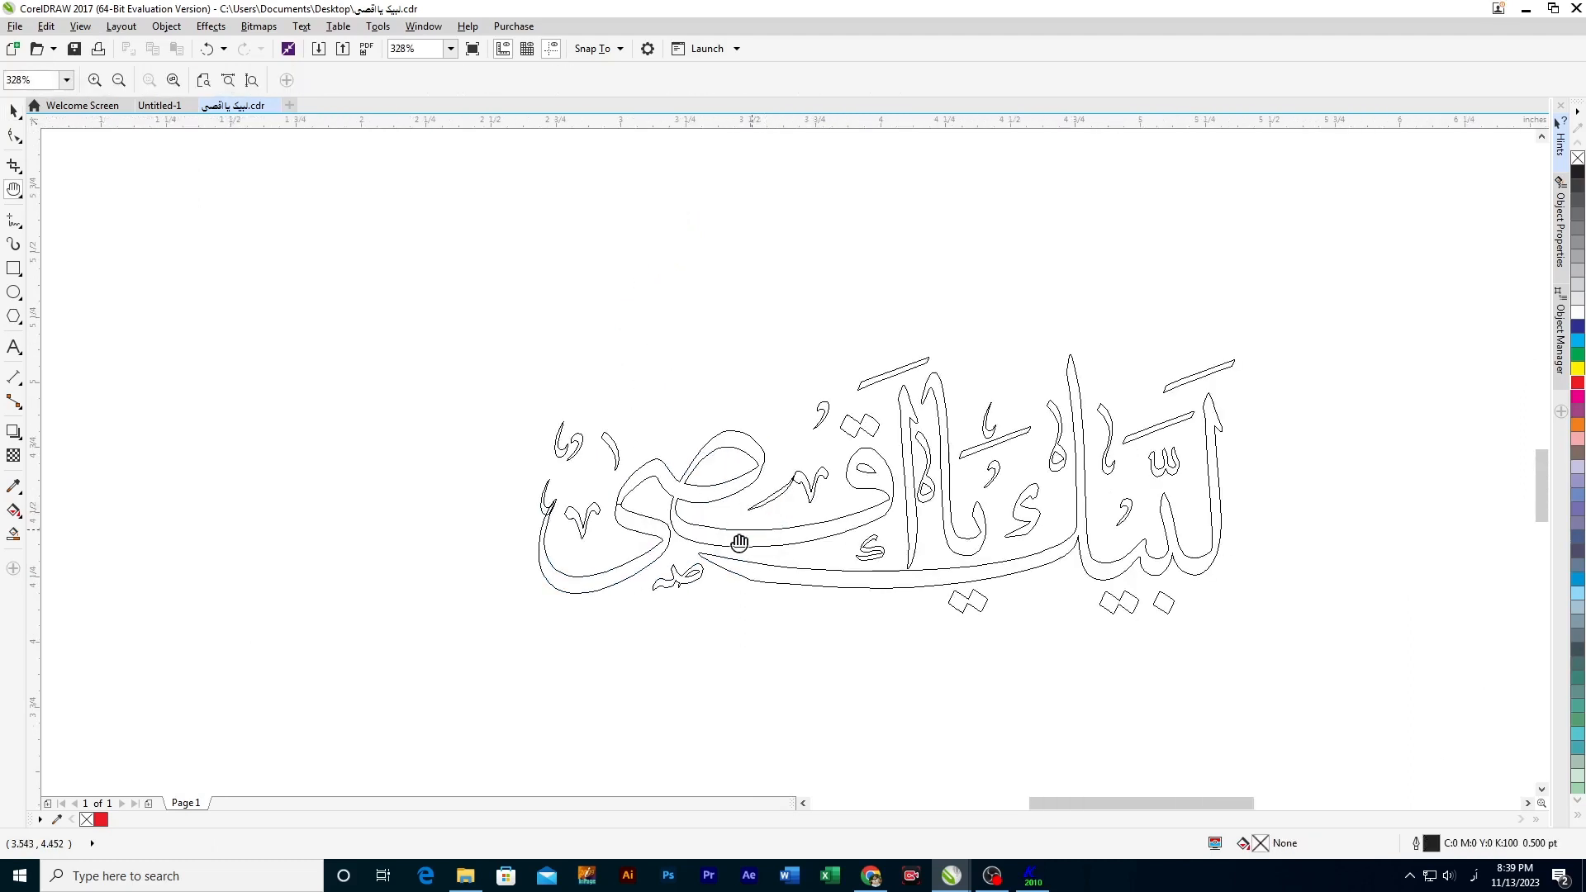
Step: Switch from wireframe to filled view, then group all pieces of لبيك يا اقصى and fill the group with green
{"action": "key", "text": "shift+F9"}
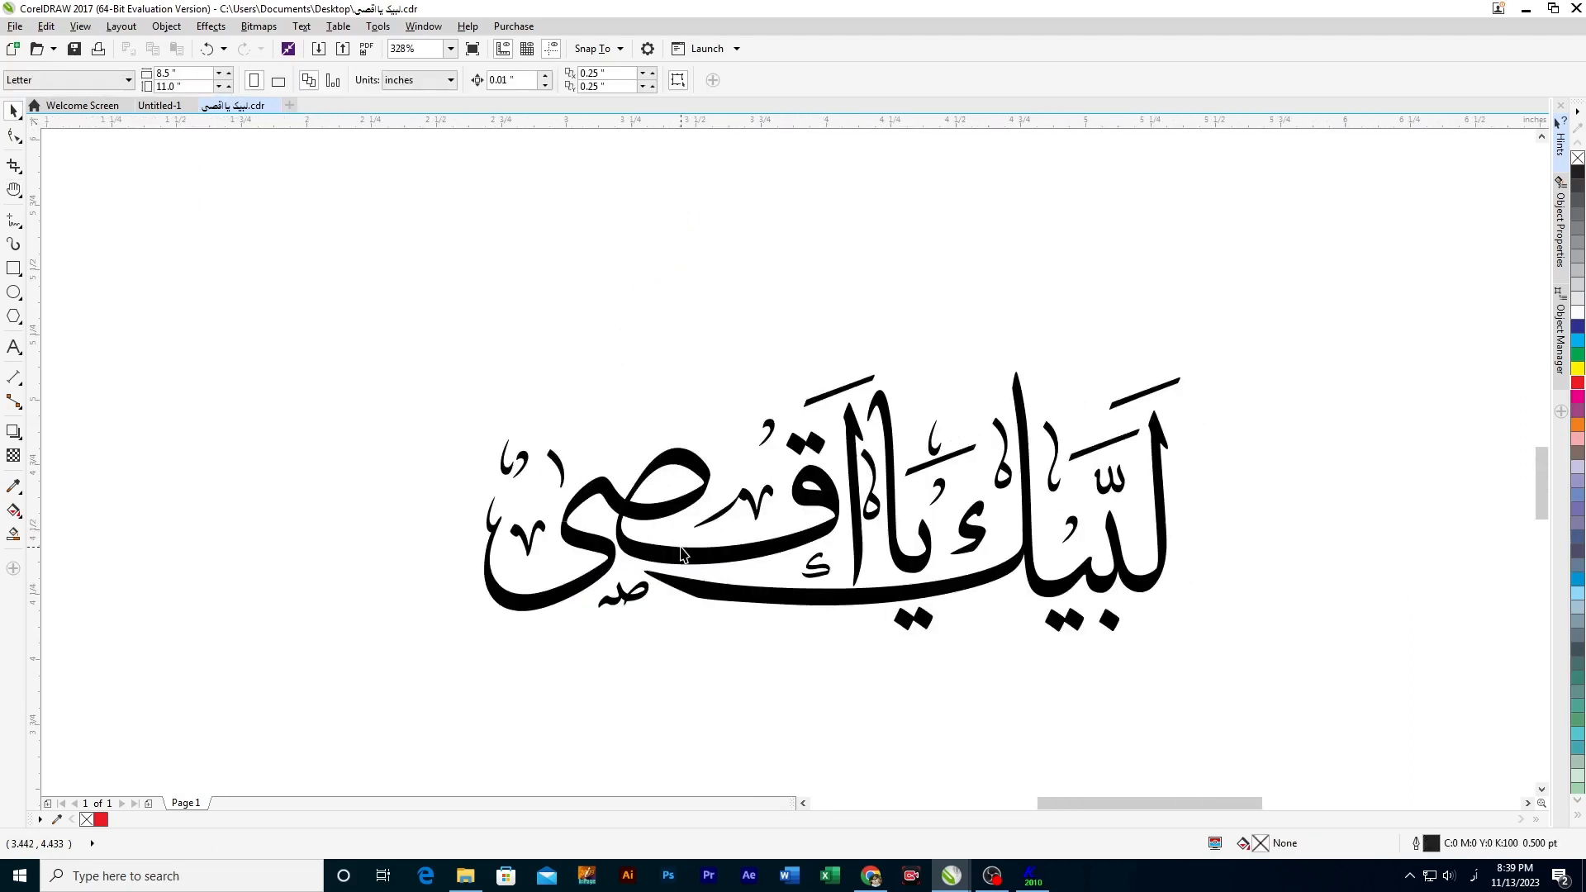
{"action": "left_click_drag", "start_coordinate": [734, 552], "coordinate": [842, 540]}
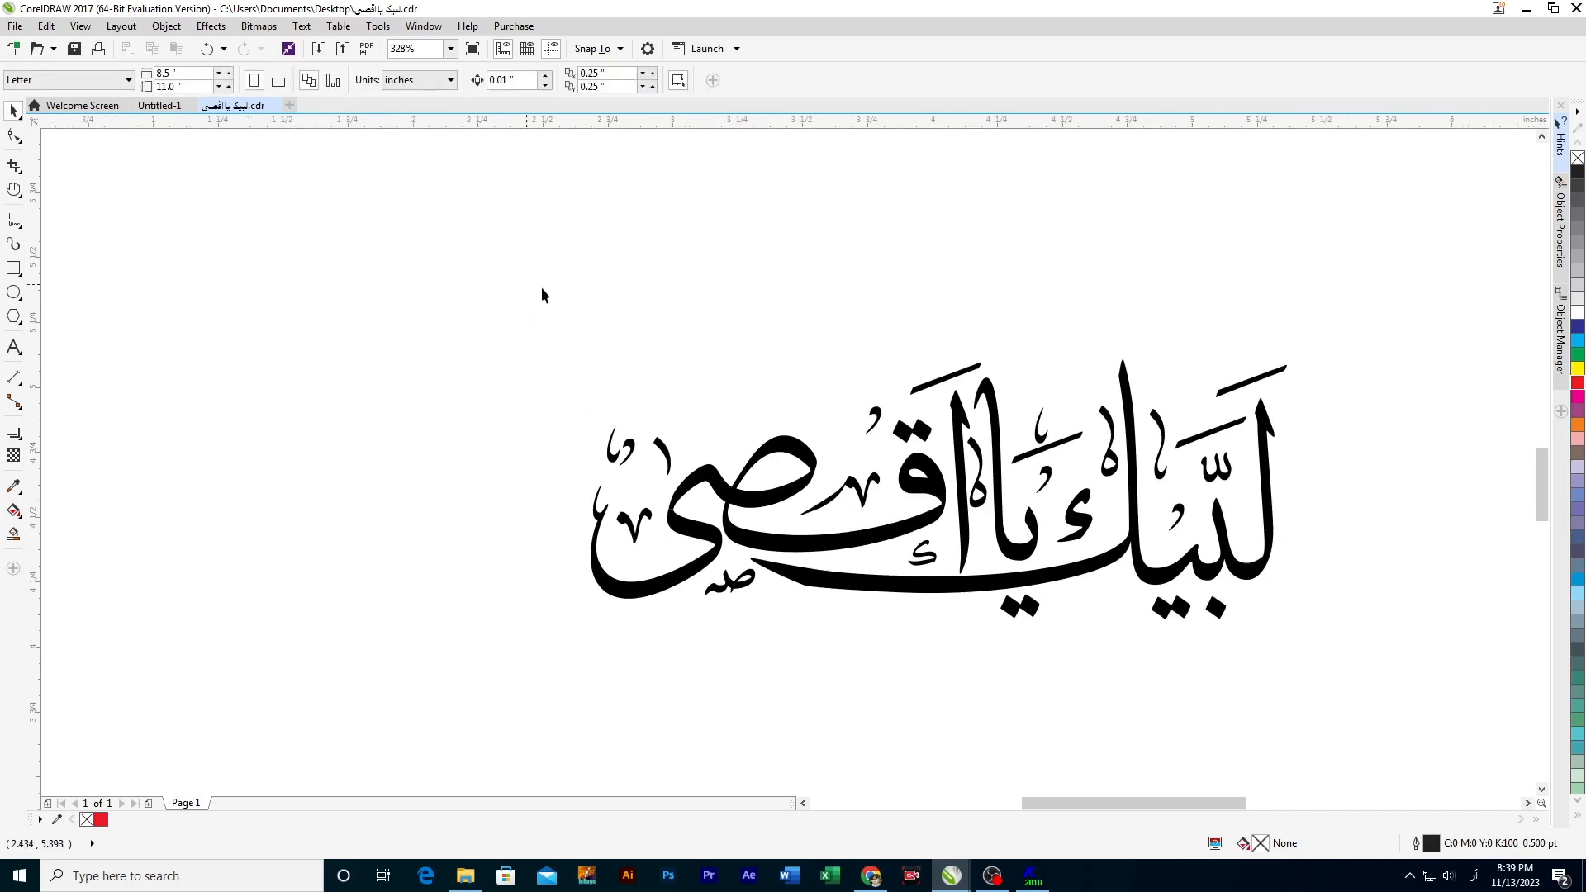
{"action": "left_click_drag", "start_coordinate": [533, 289], "coordinate": [1281, 661]}
{"action": "key", "text": "ctrl+g"}
{"action": "left_click", "coordinate": [1578, 353]}
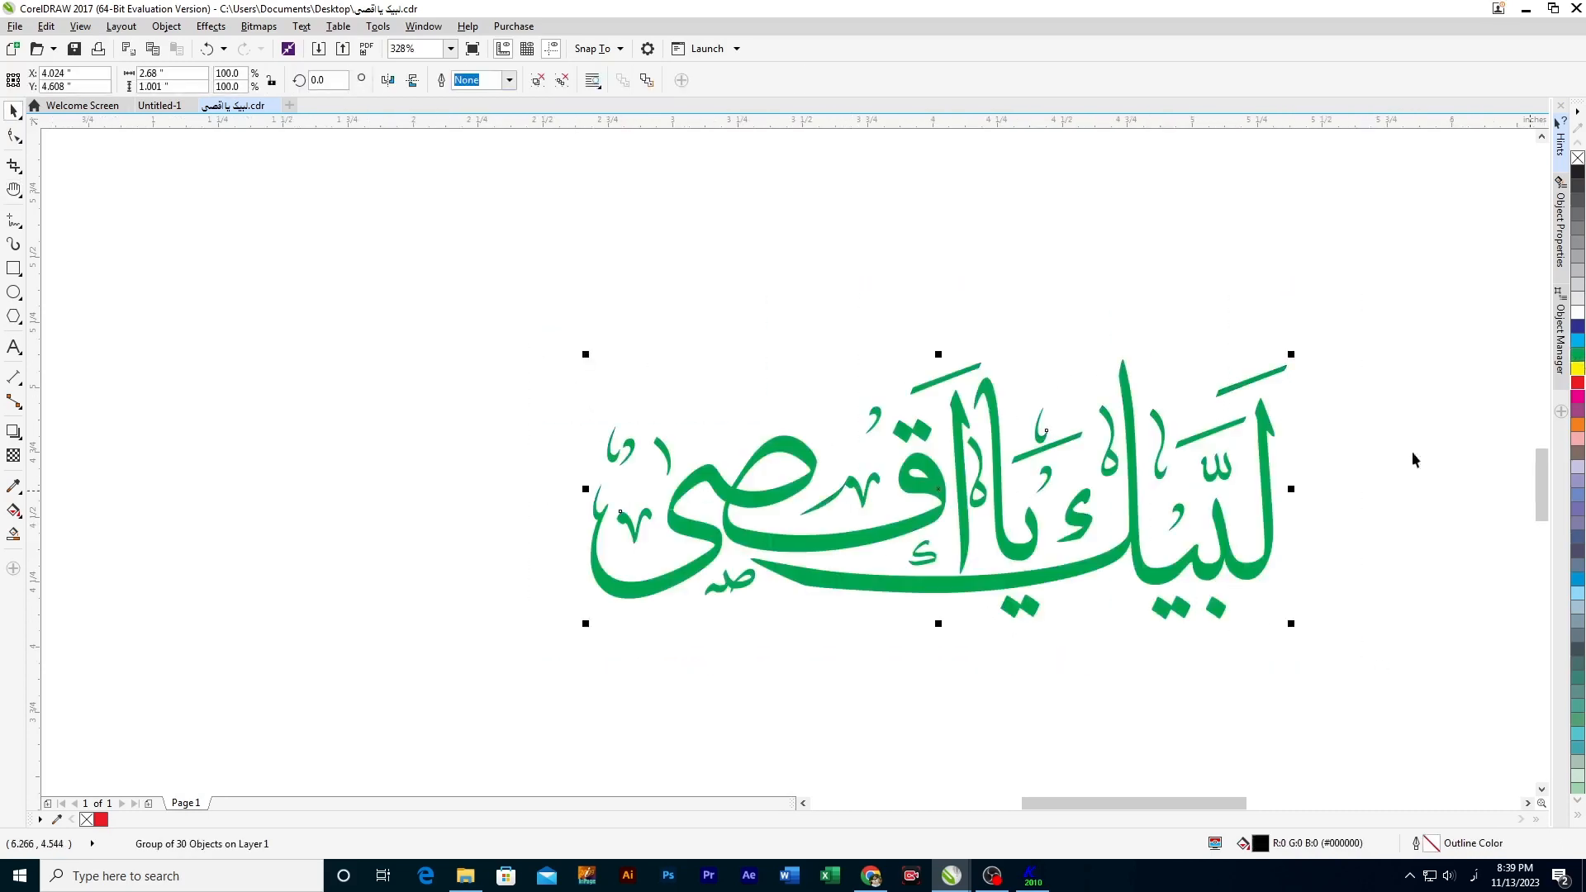
{"action": "left_click", "coordinate": [1413, 460]}
{"action": "scroll", "coordinate": [1068, 434], "scroll_direction": "down", "scroll_amount": 3}
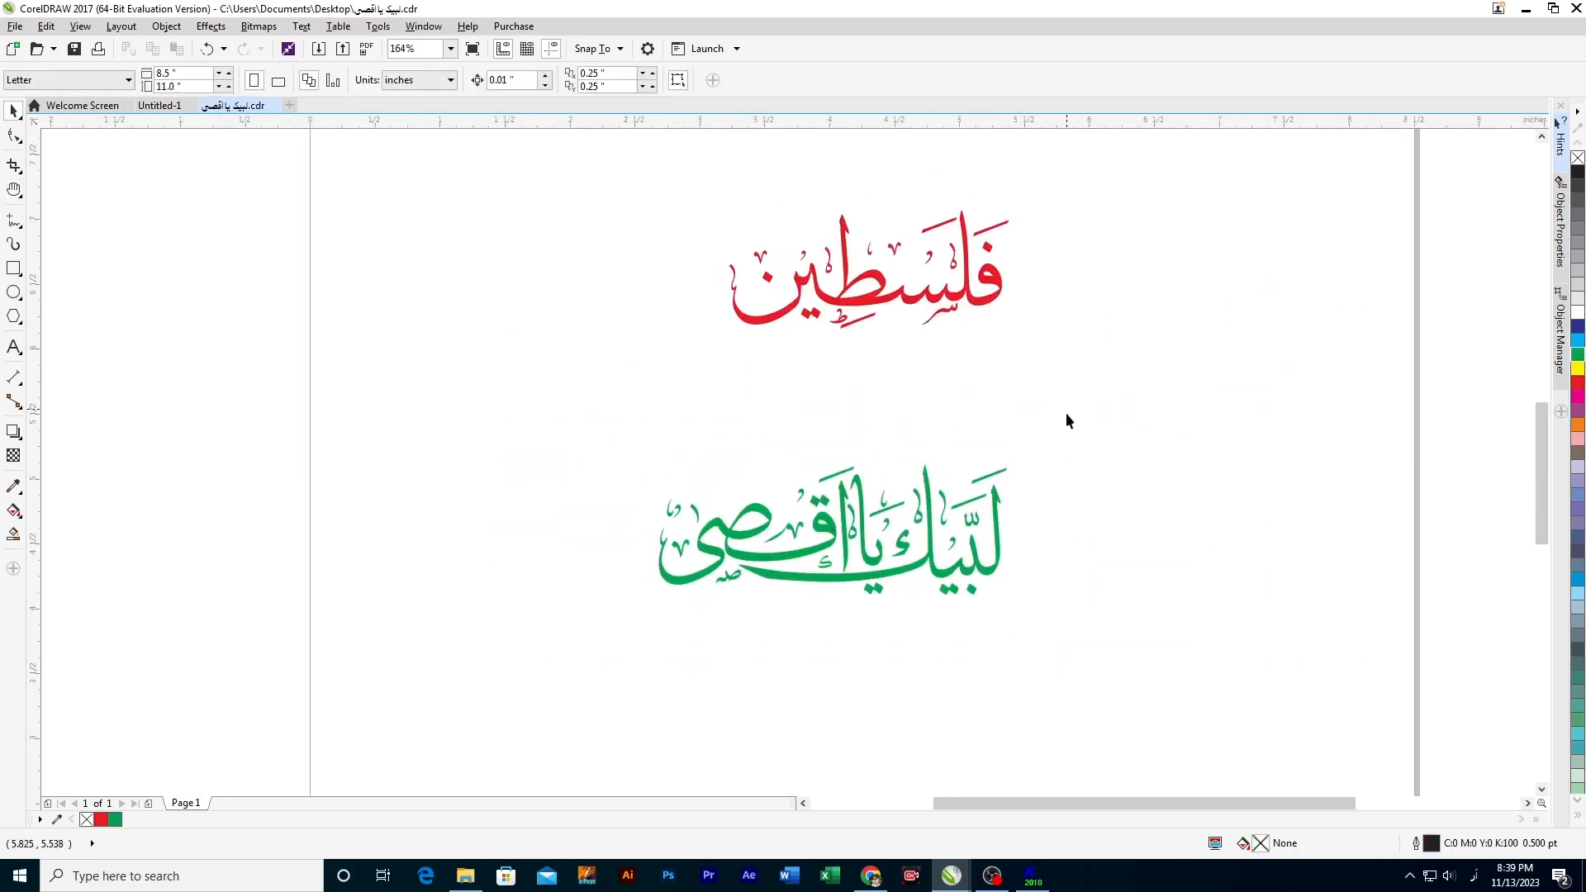
Step: Stack the green لبيك يا اقصى group closely beneath the red فلسطين group, with both centred horizontally on each other
{"action": "left_click_drag", "start_coordinate": [1065, 420], "coordinate": [591, 648]}
{"action": "left_click_drag", "start_coordinate": [835, 543], "coordinate": [896, 443]}
{"action": "left_click_drag", "start_coordinate": [1041, 198], "coordinate": [878, 270]}
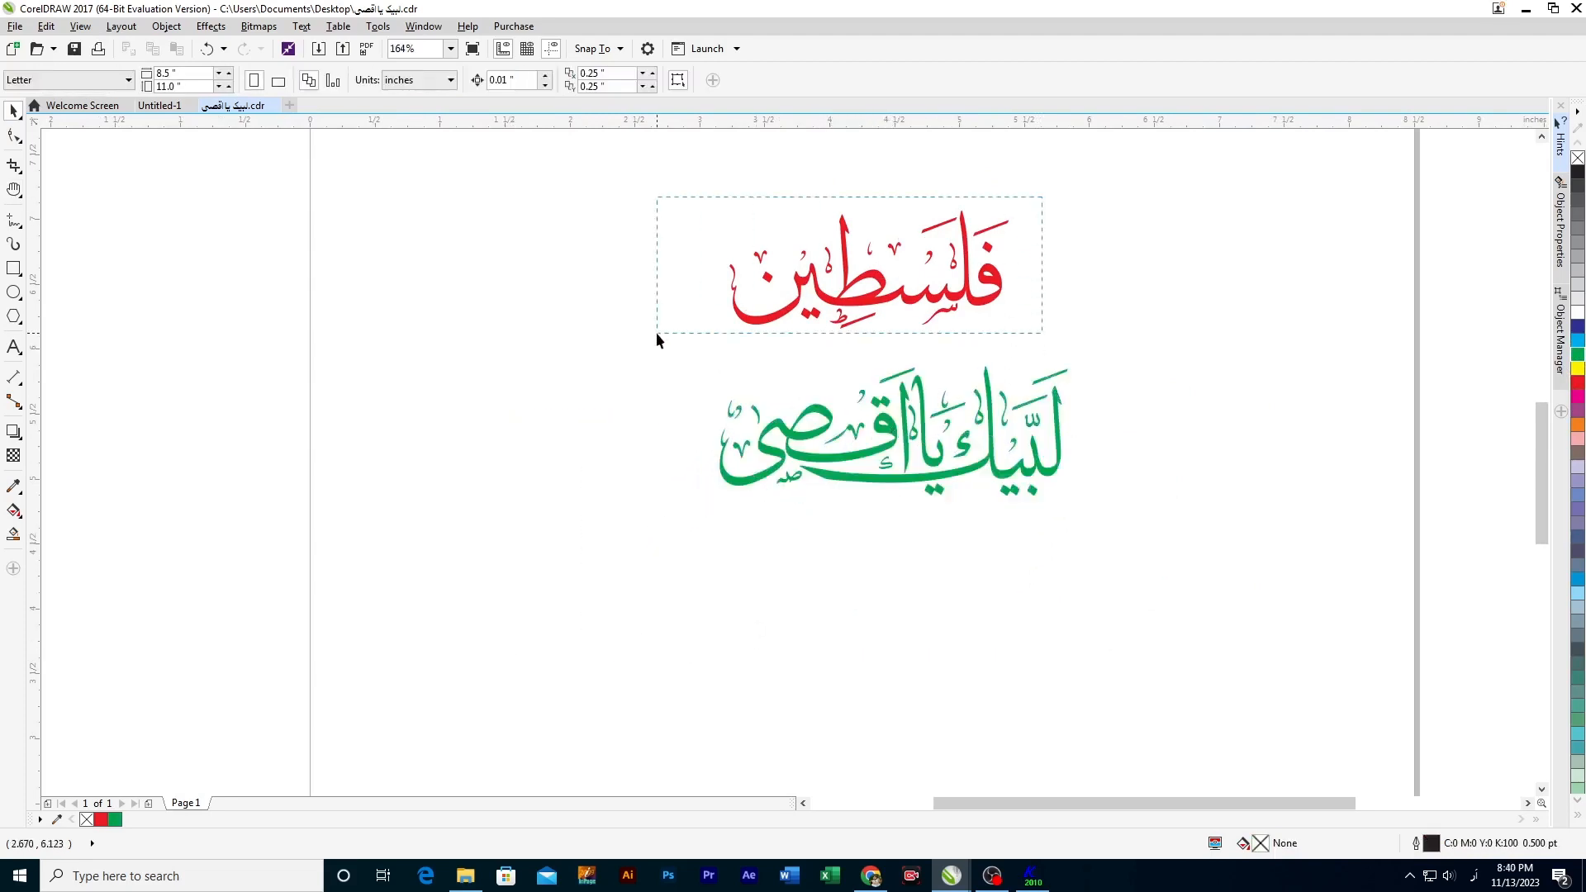
{"action": "left_click_drag", "start_coordinate": [658, 333], "coordinate": [658, 333]}
{"action": "left_click", "coordinate": [929, 453], "text": "shift"}
{"action": "key", "text": "c"}
{"action": "key", "text": "Escape"}
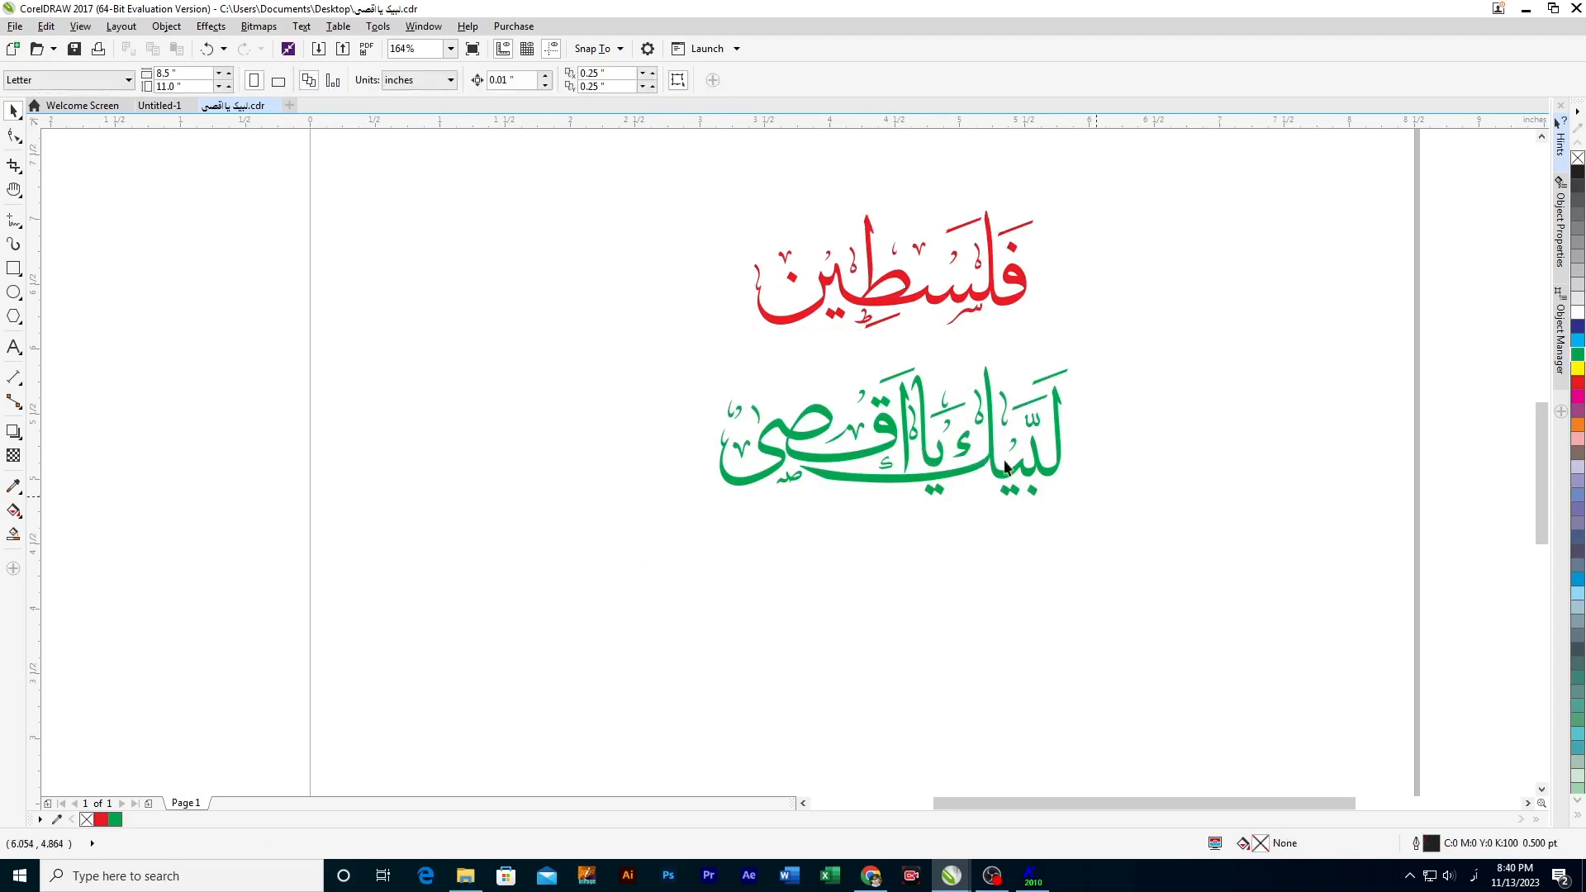
{"action": "left_click_drag", "start_coordinate": [937, 428], "coordinate": [924, 513]}
{"action": "left_click", "coordinate": [887, 388]}
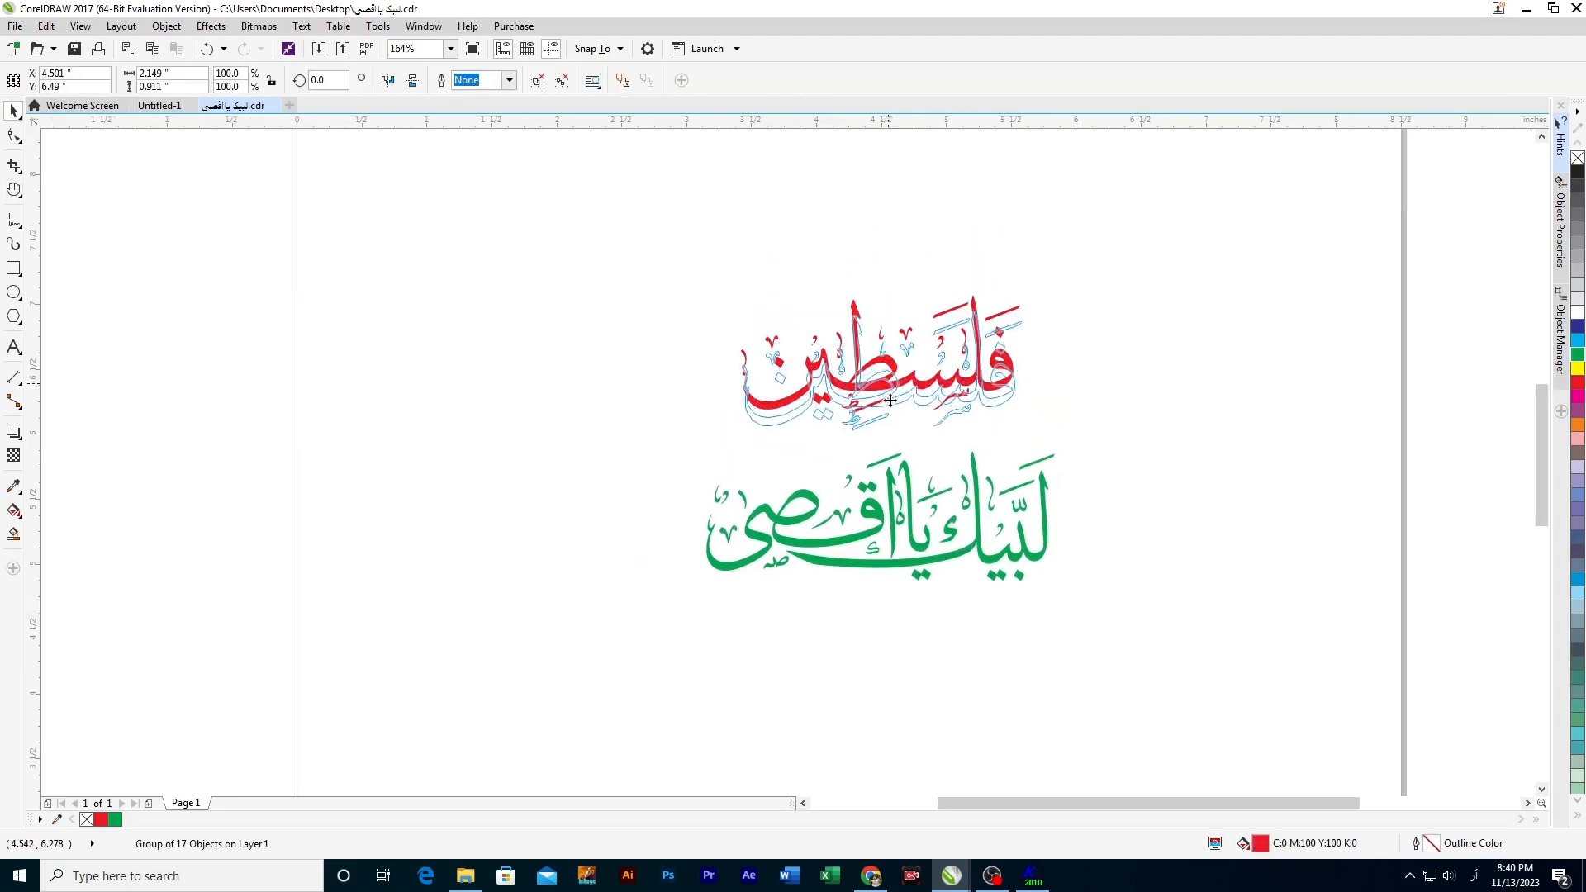
Step: Group the red and green words together and scale the group up to about 5.27 by 4.08 inches
{"action": "key", "text": "F3"}
{"action": "left_click_drag", "start_coordinate": [949, 386], "coordinate": [633, 638]}
{"action": "key", "text": "ctrl+g"}
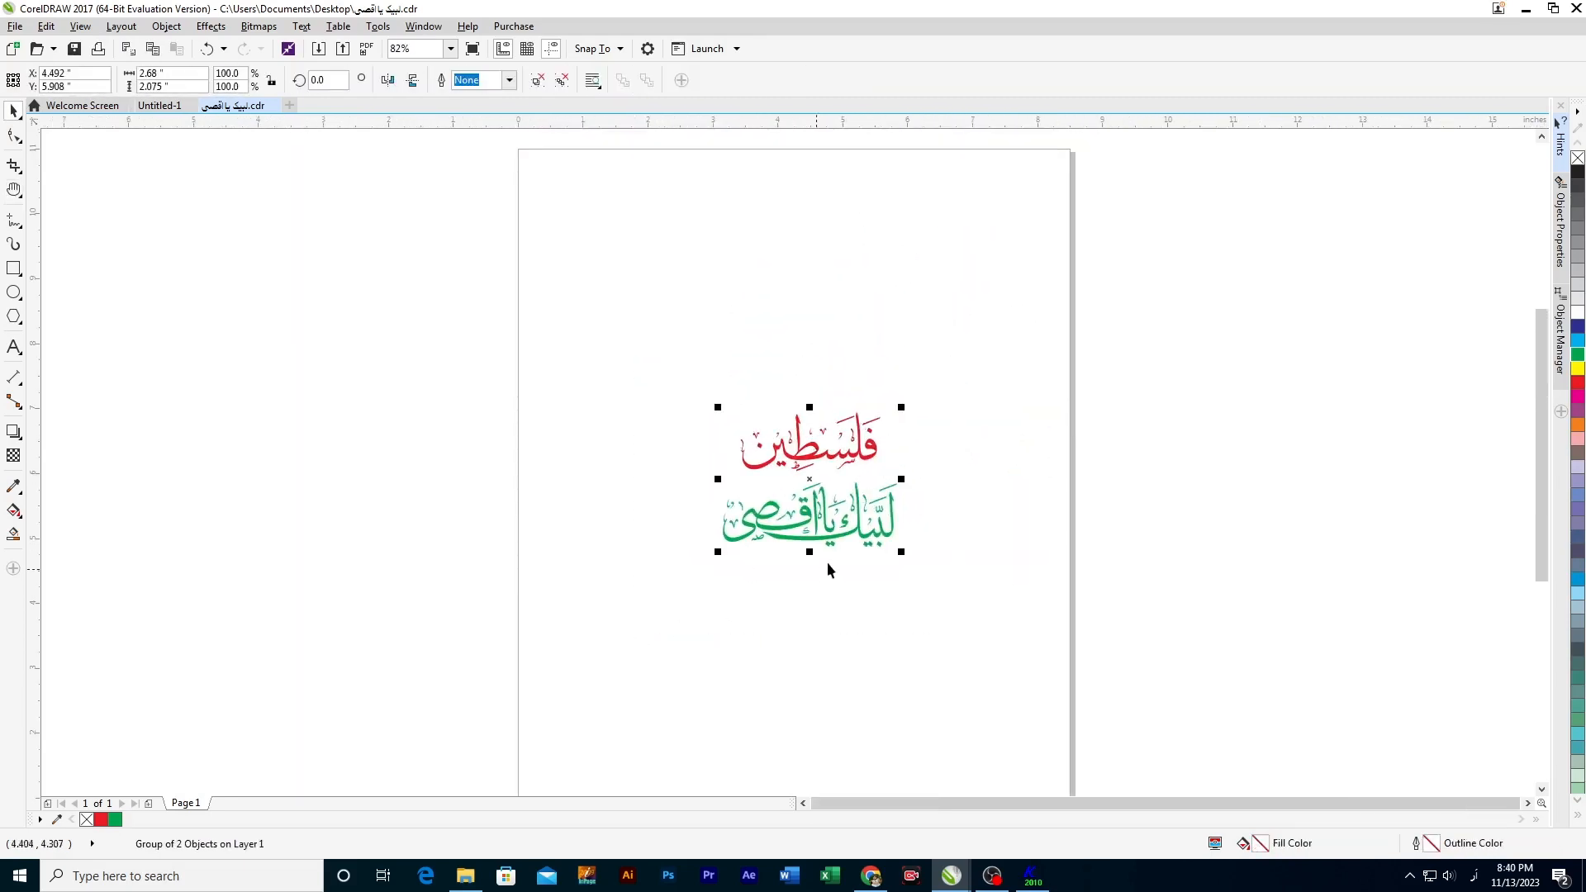
{"action": "left_click_drag", "start_coordinate": [901, 552], "coordinate": [976, 473]}
{"action": "left_click", "coordinate": [1003, 448]}
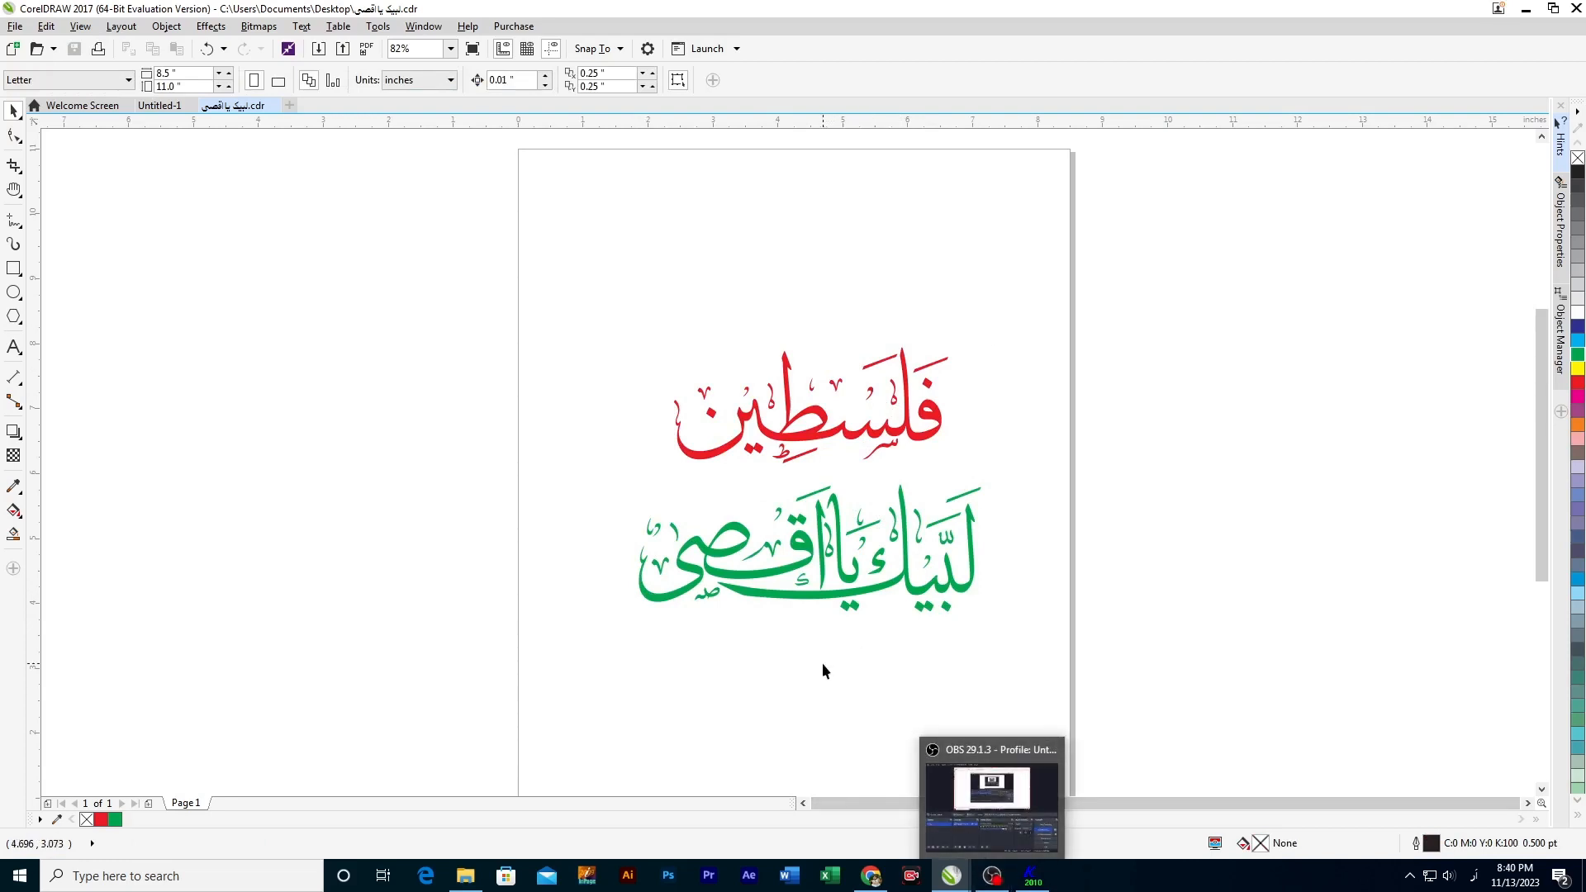
Step: Copy the coloured two-word group, fill the original with 40% Black and offset it 0.02 inches right and down as a shadow
{"action": "key", "text": "h"}
{"action": "scroll", "coordinate": [855, 555], "scroll_direction": "up", "scroll_amount": 1}
{"action": "left_click_drag", "start_coordinate": [855, 558], "coordinate": [909, 624]}
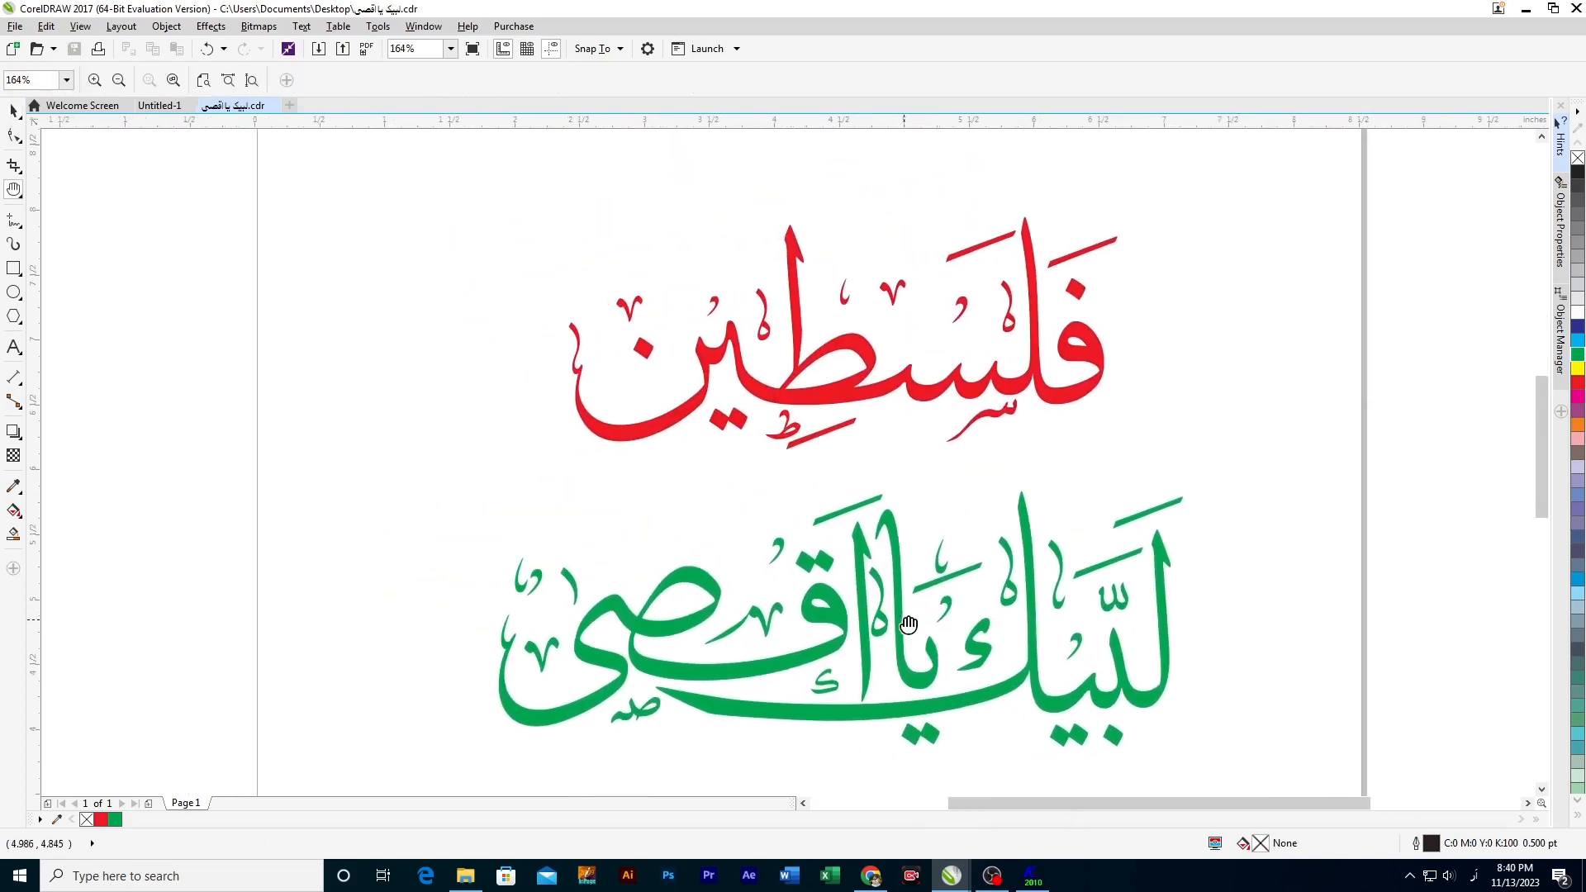
{"action": "key", "text": "space"}
{"action": "left_click_drag", "start_coordinate": [879, 563], "coordinate": [874, 538]}
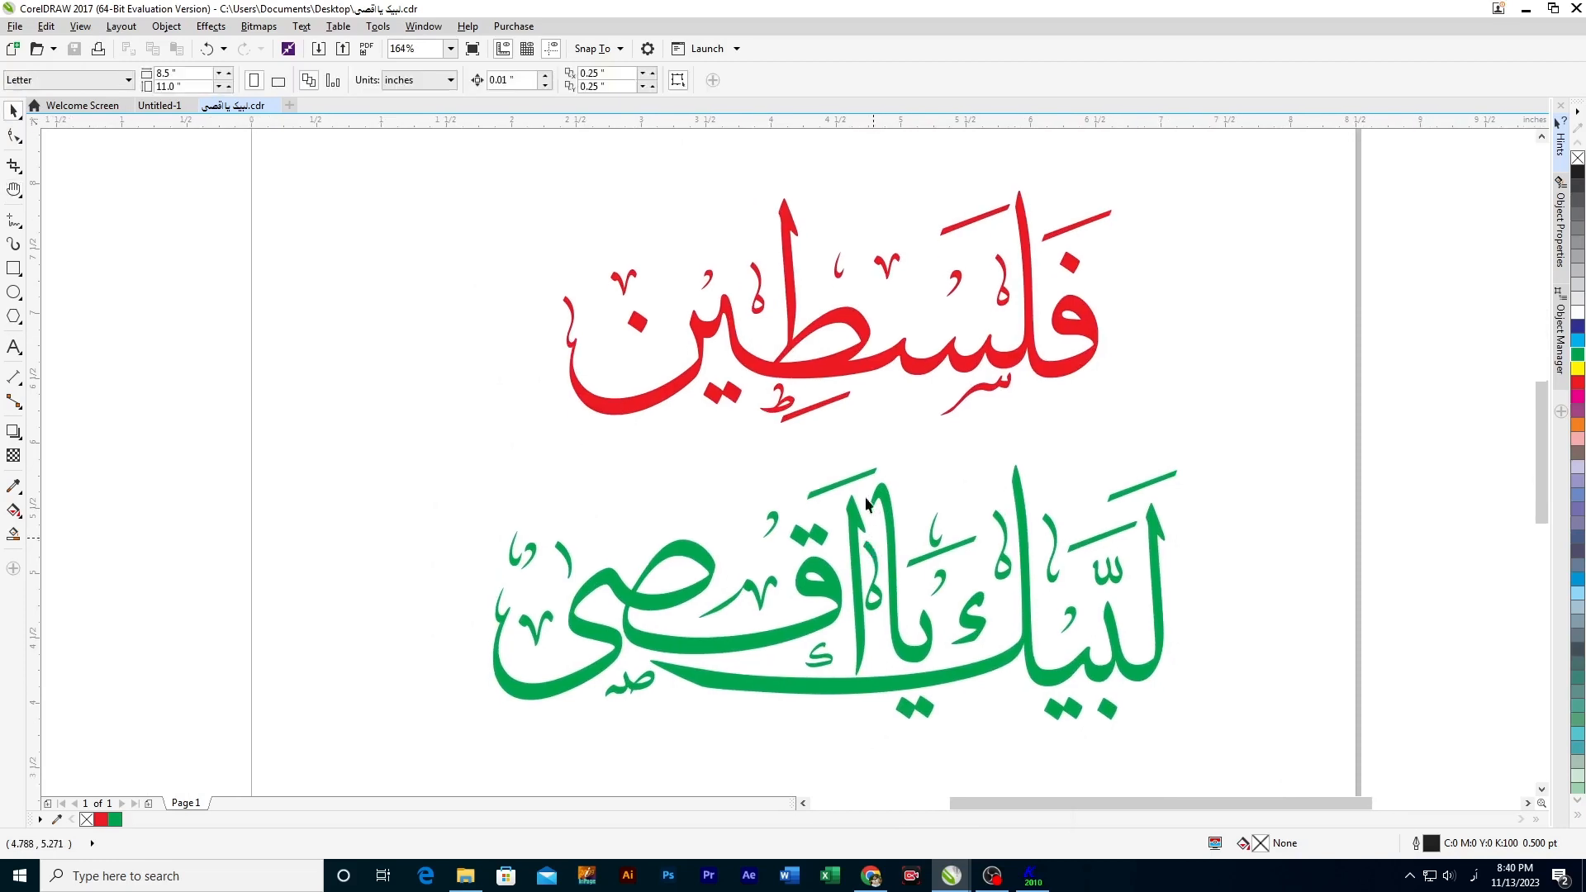
{"action": "left_click", "coordinate": [803, 374]}
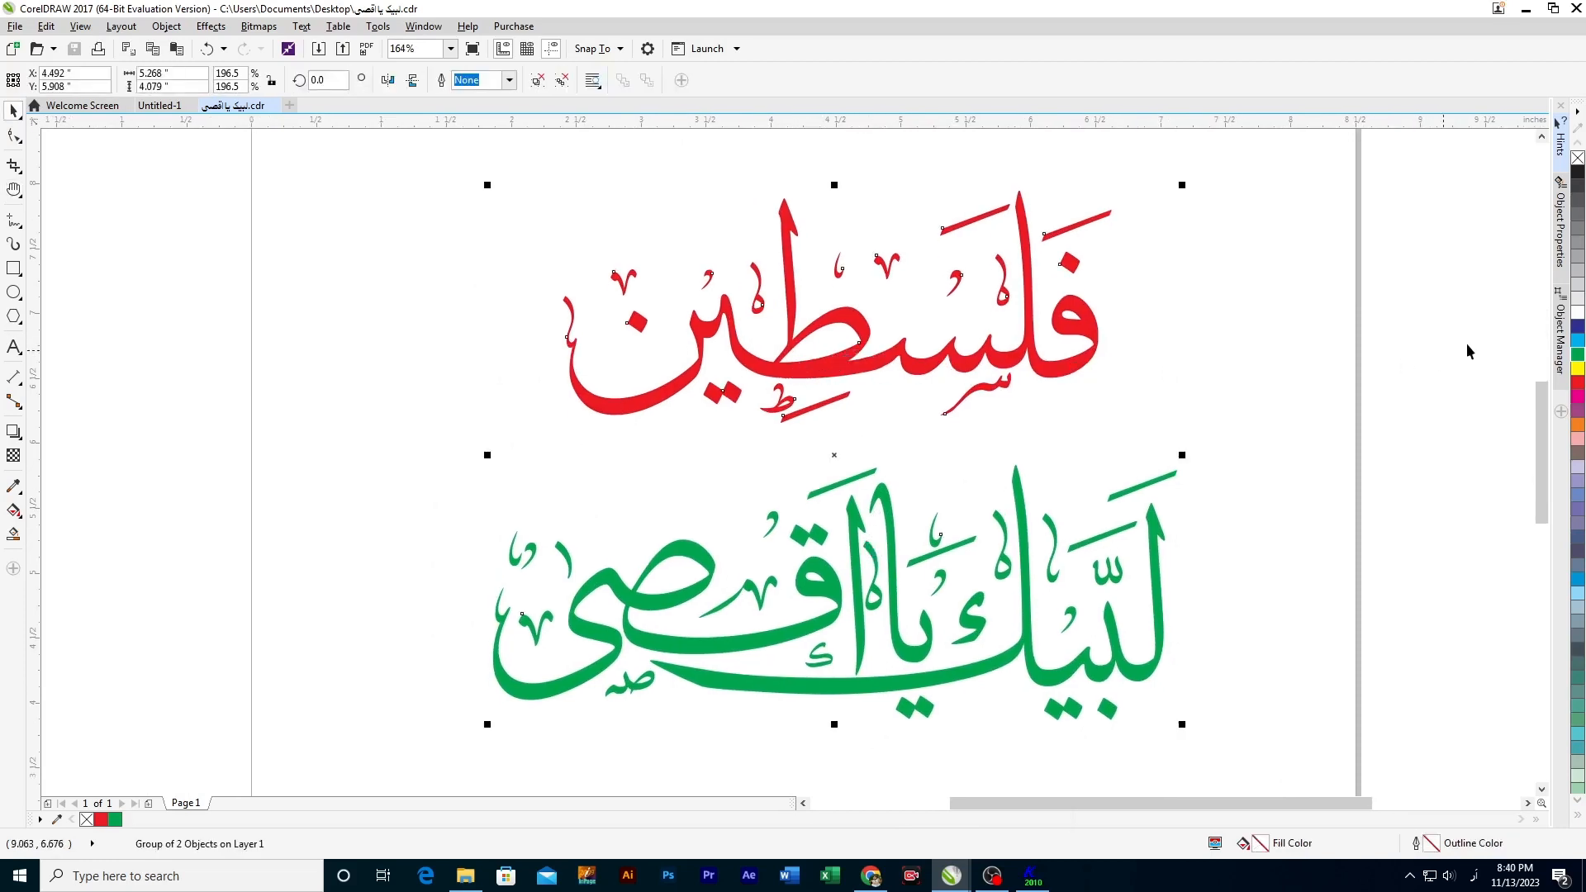
{"action": "left_click", "coordinate": [1580, 269]}
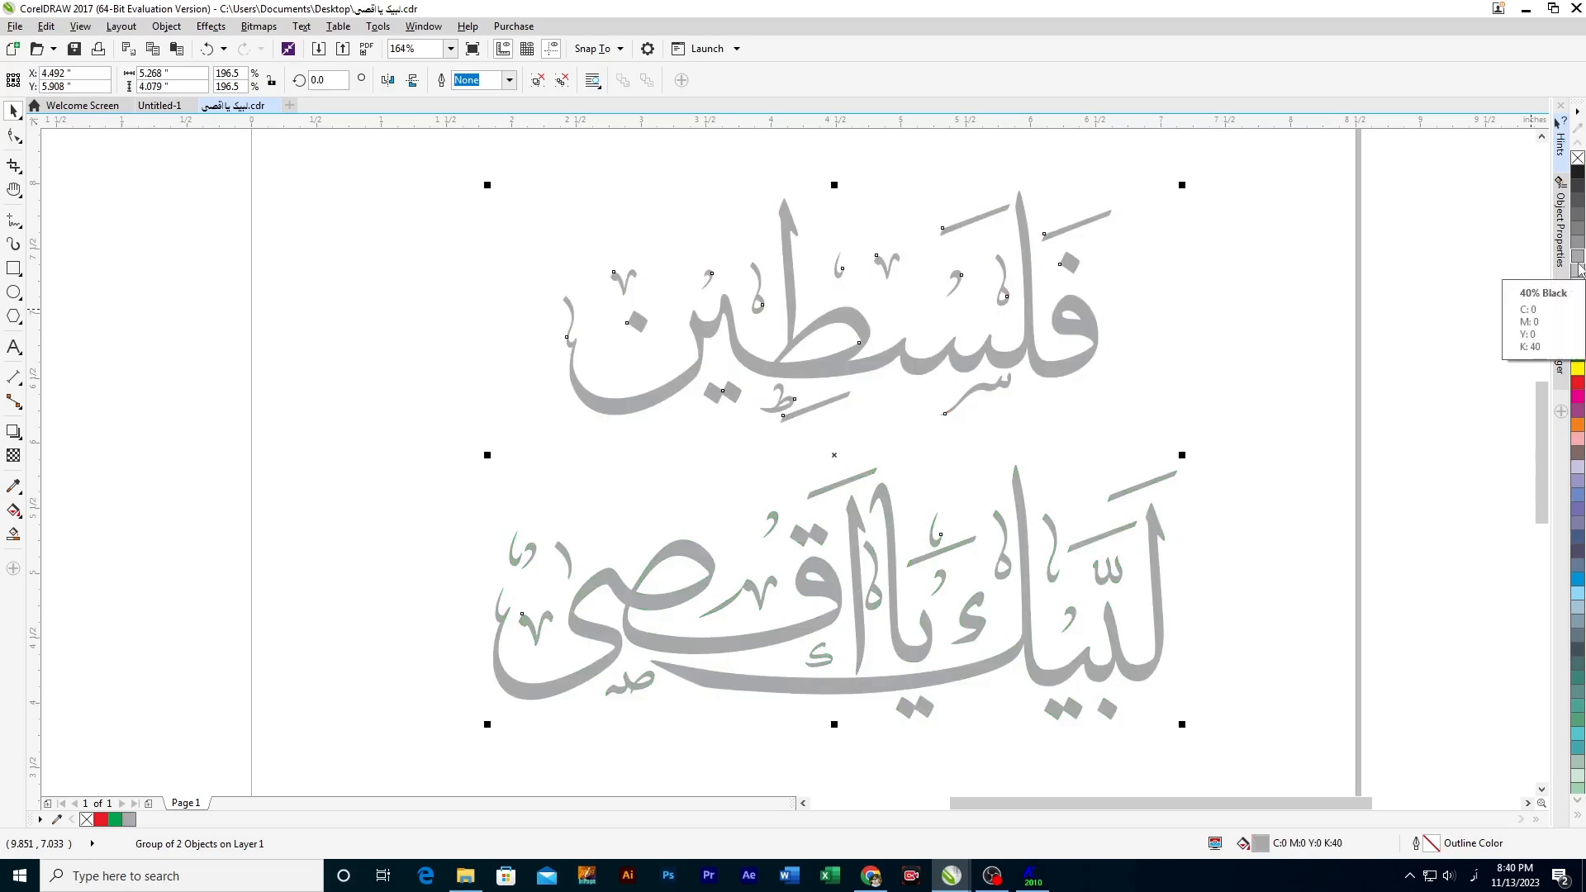
{"action": "key", "text": "Down"}
{"action": "key", "text": "Right"}
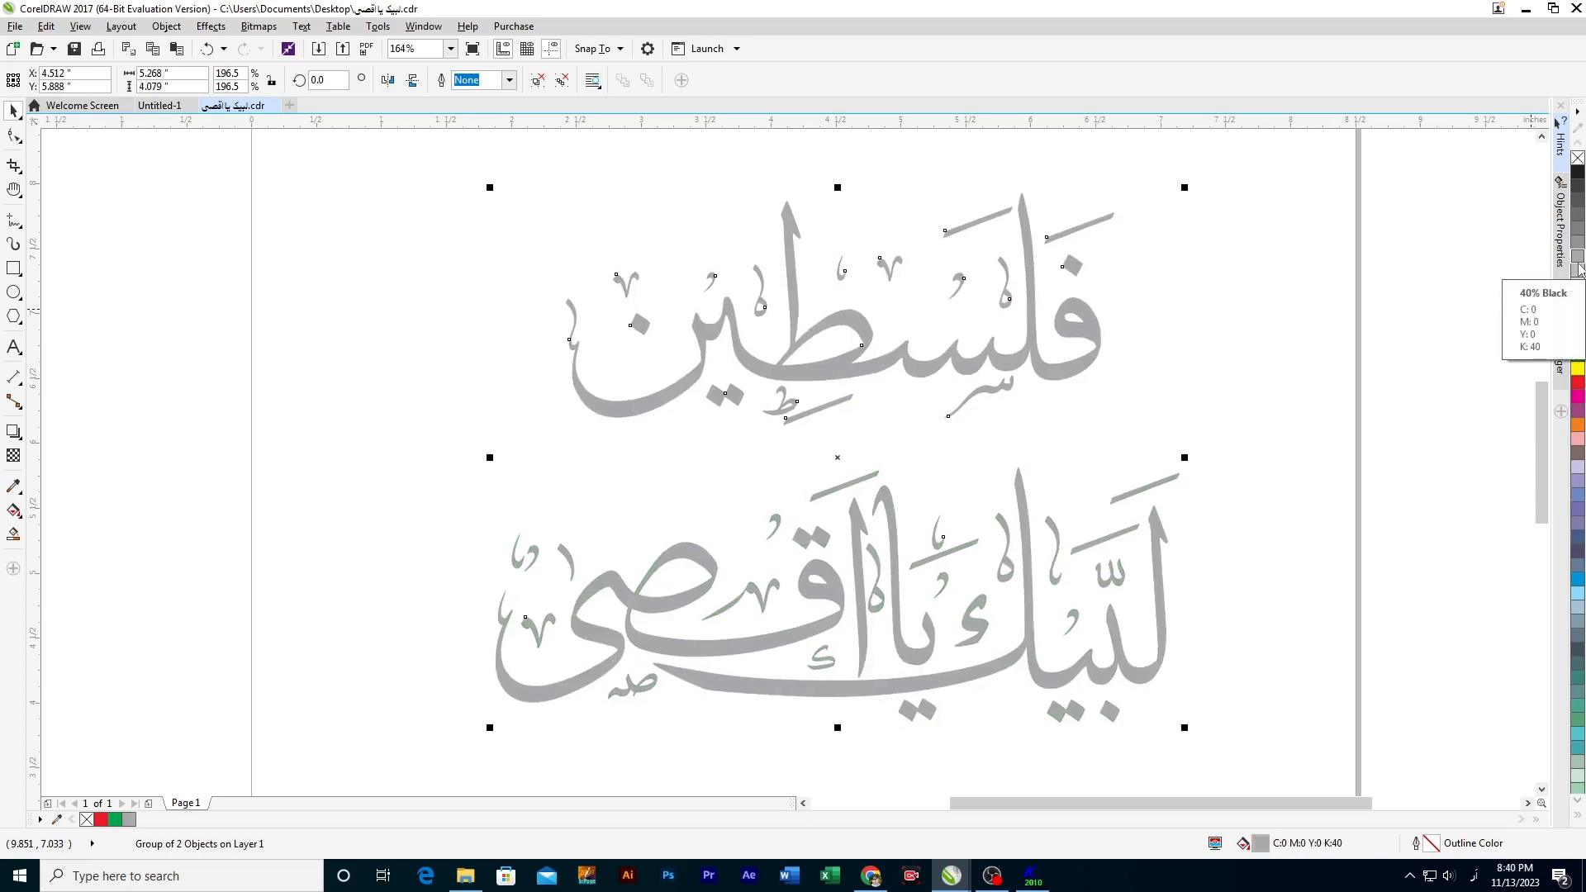
Step: Paste the copied red and green lettering over the grey shadow group
{"action": "key", "text": "ctrl+f"}
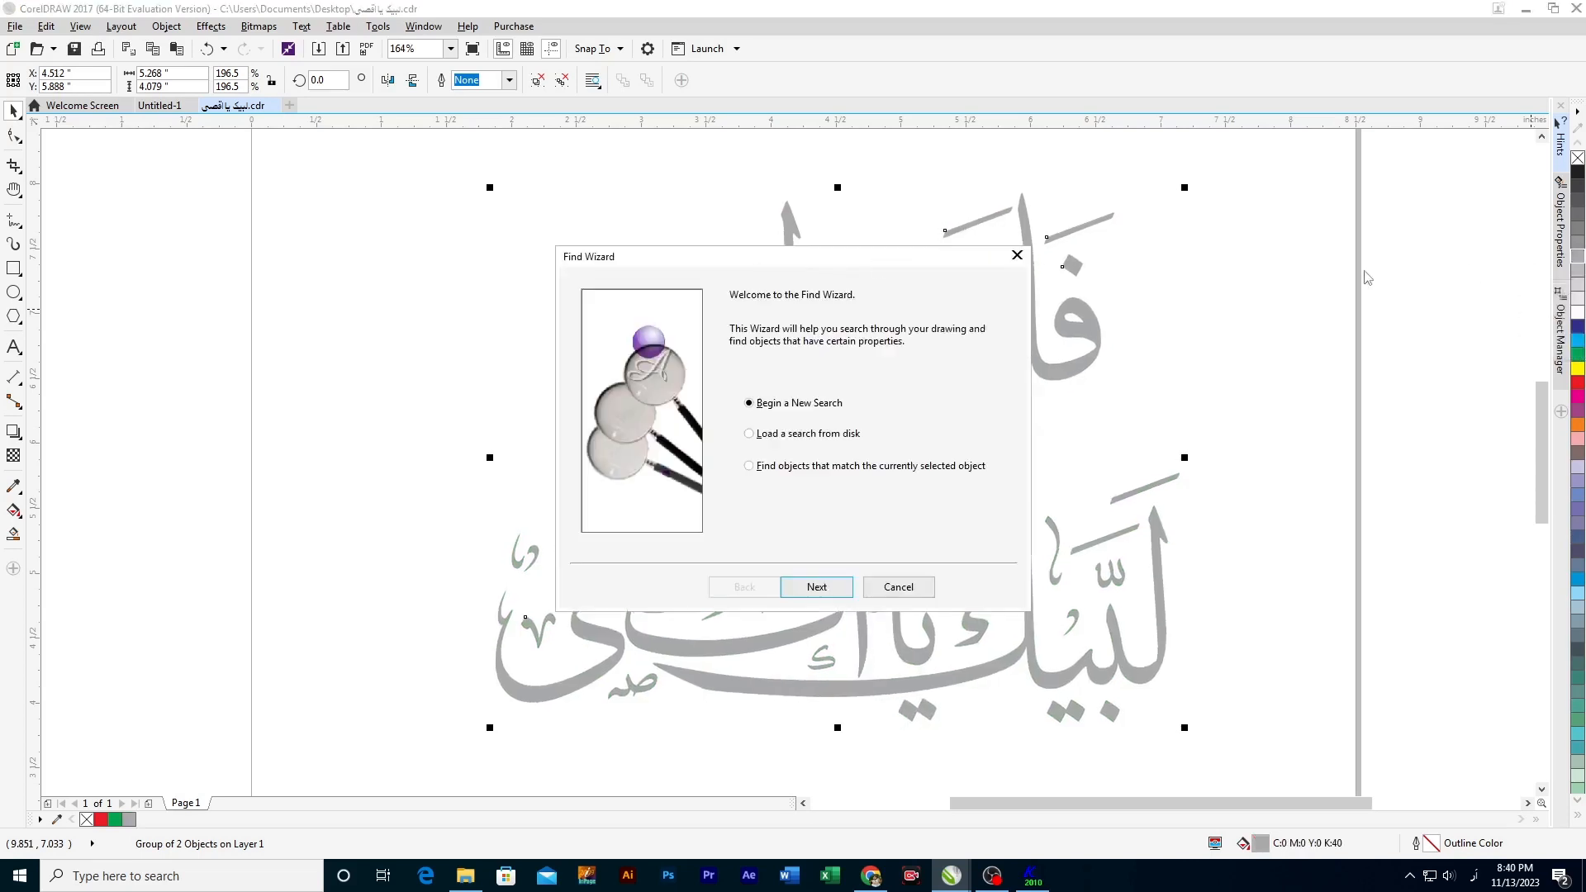
{"action": "left_click", "coordinate": [898, 591]}
{"action": "key", "text": "ctrl+v"}
{"action": "key", "text": "F3"}
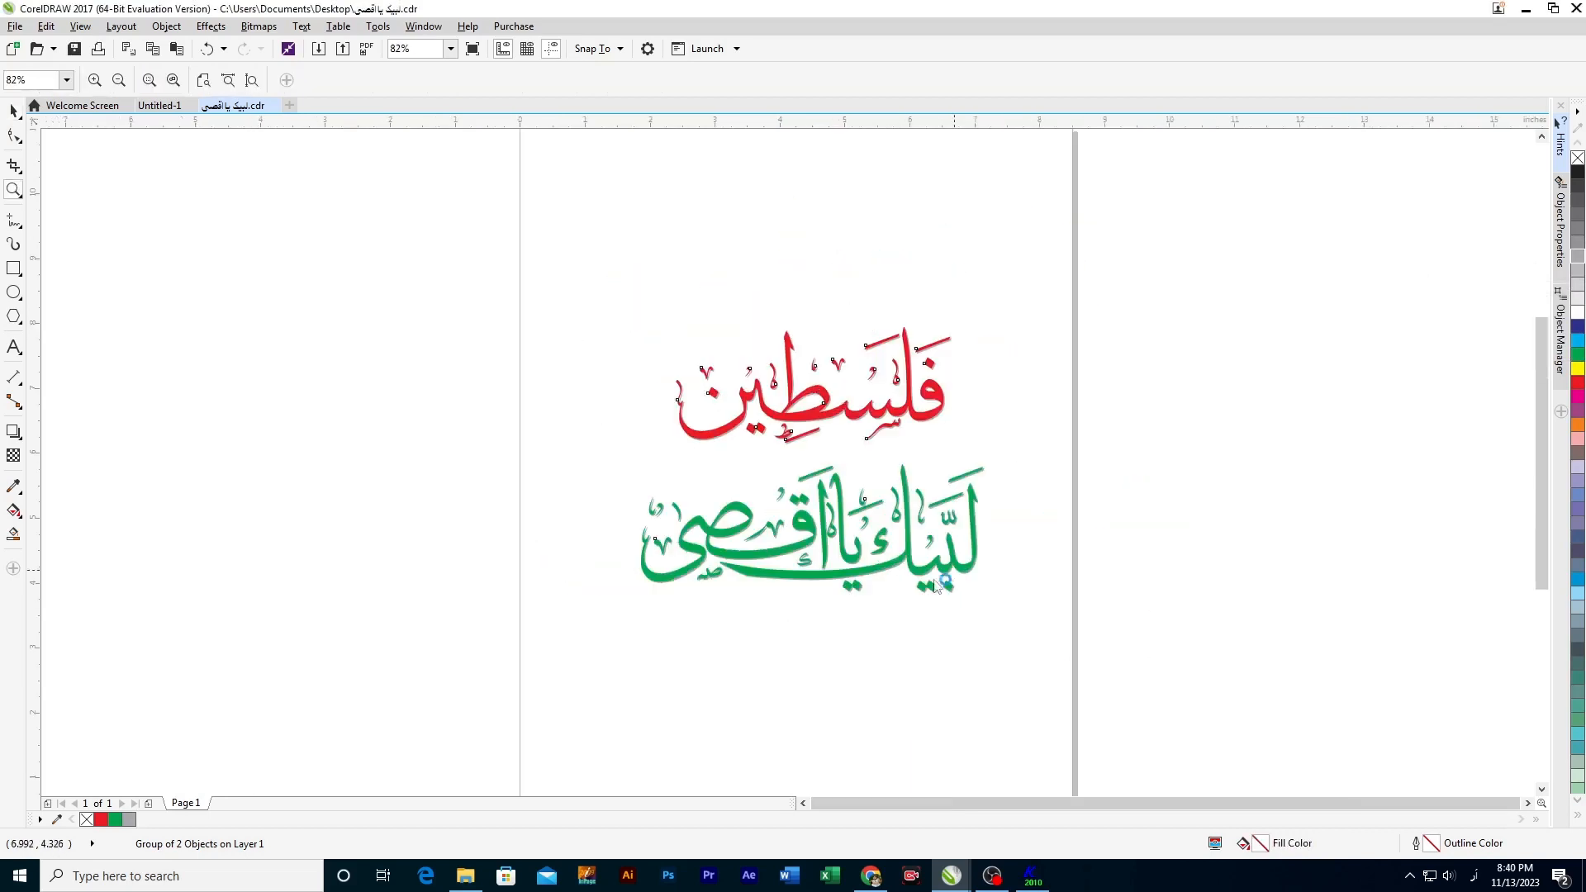